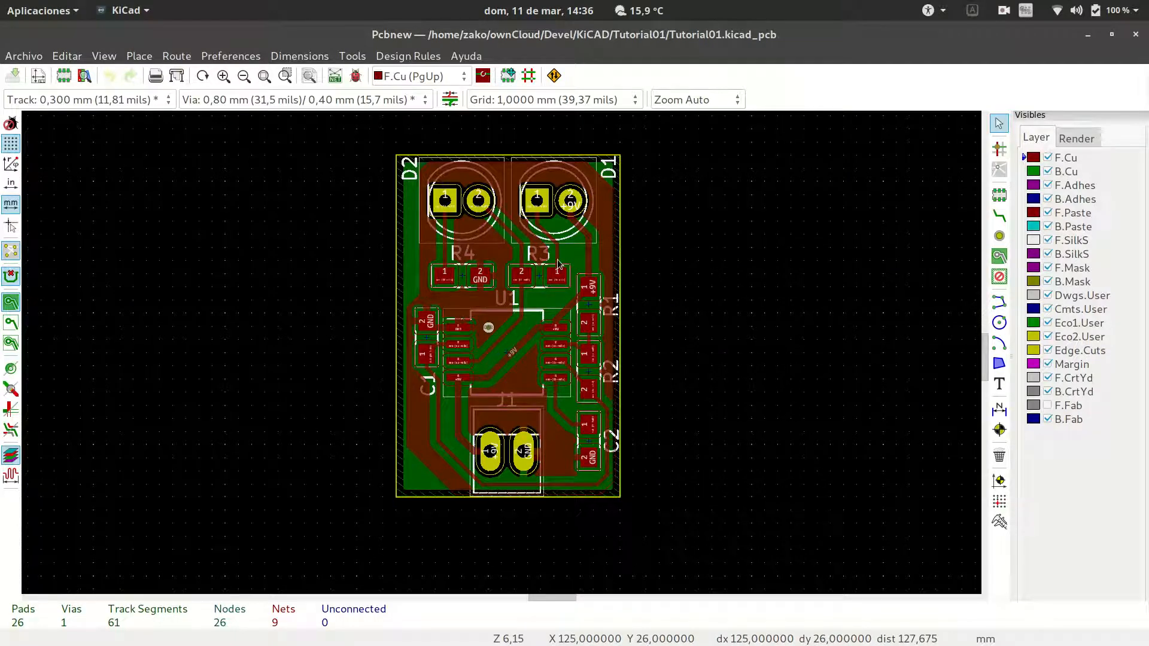
Step: Switch to the KiCad project manager and open the schematic Tutorial01.sch
key(alt+Tab)
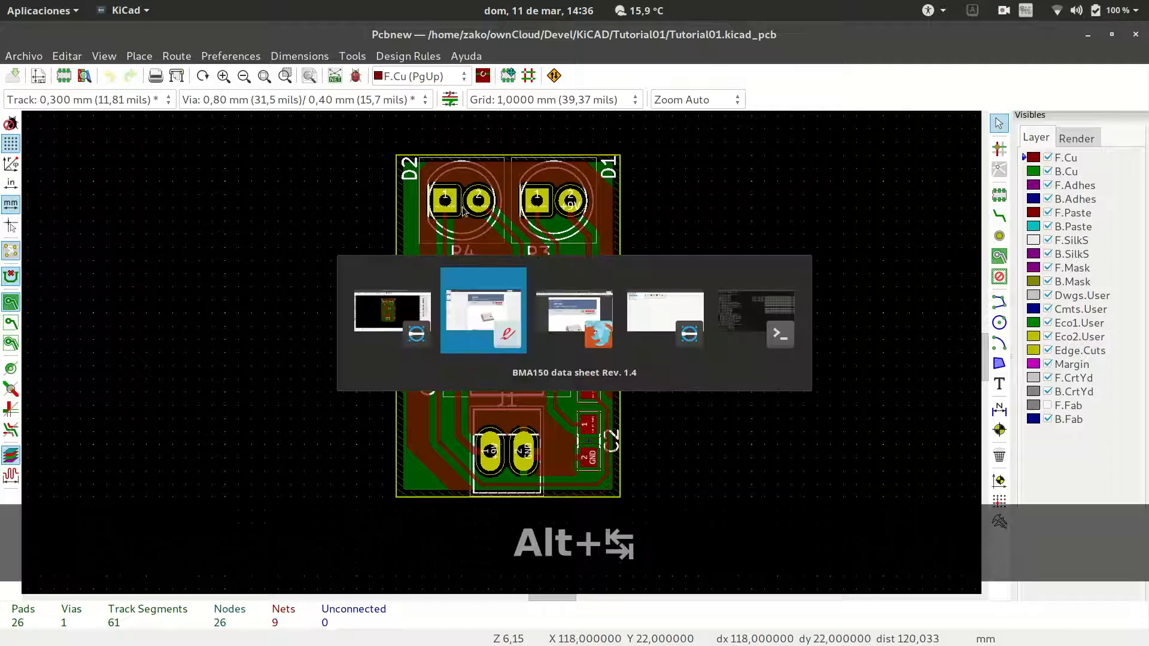
key(alt+Tab)
key(alt+Tab)
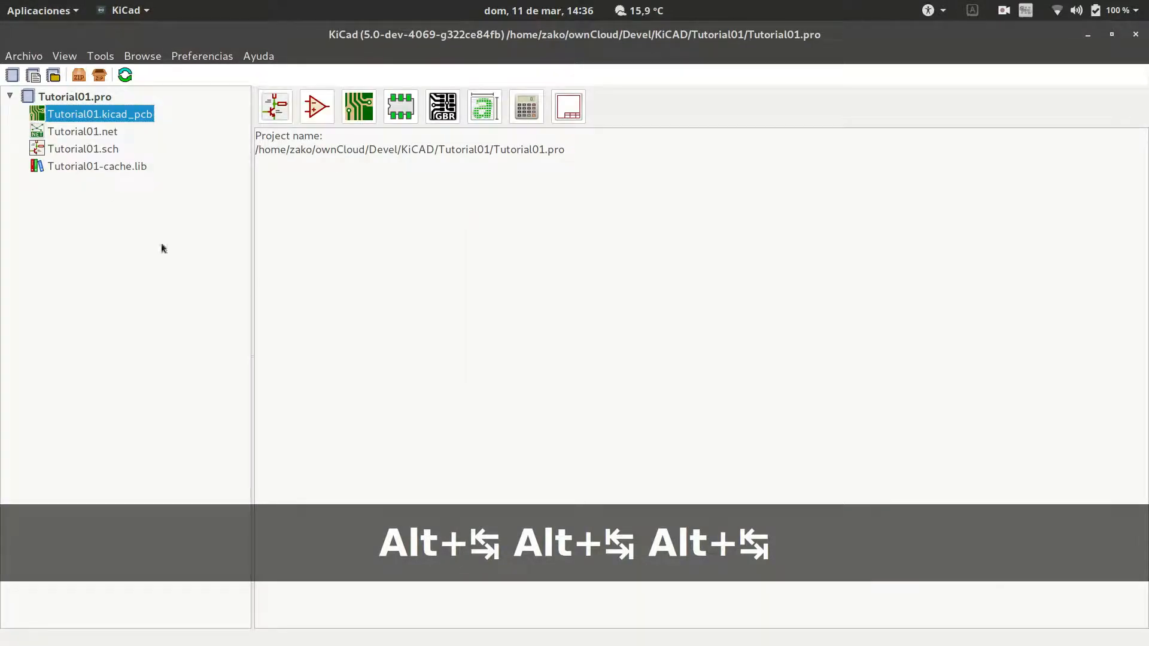
double_click(84, 151)
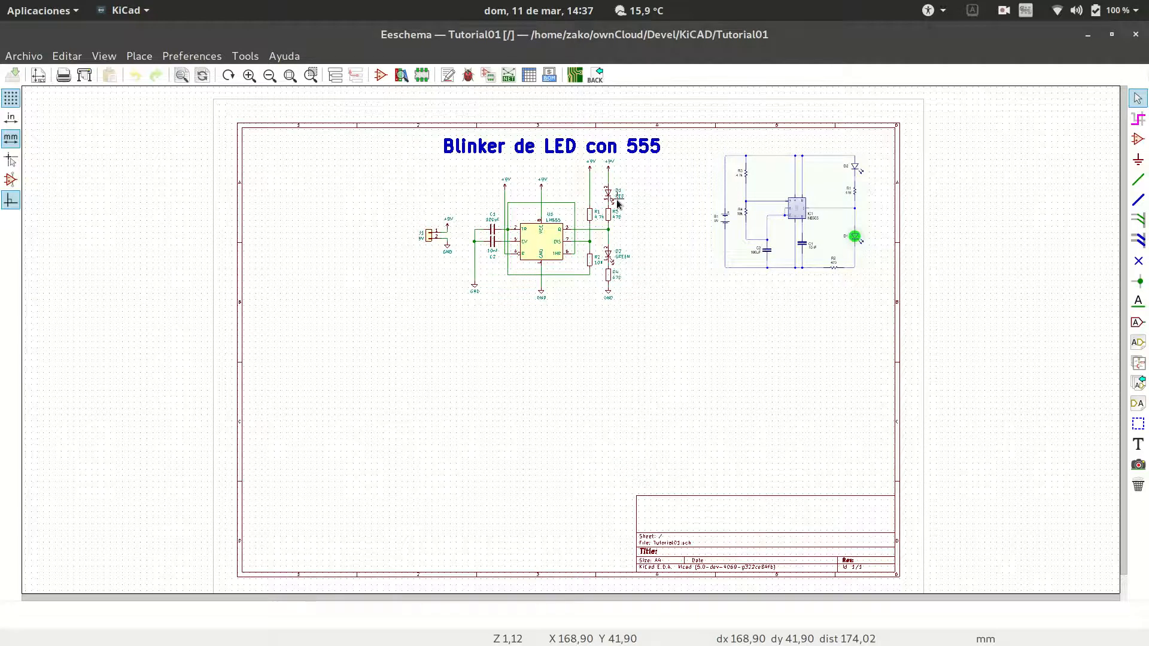
scroll(615, 201, up, 2)
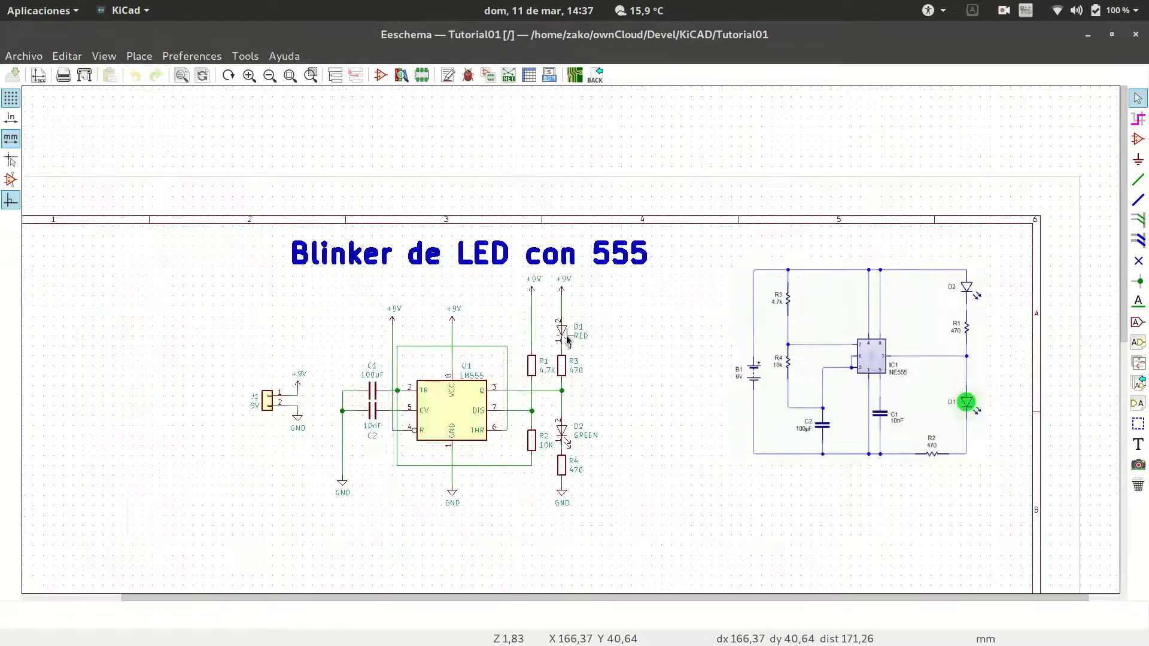
scroll(568, 339, up, 1)
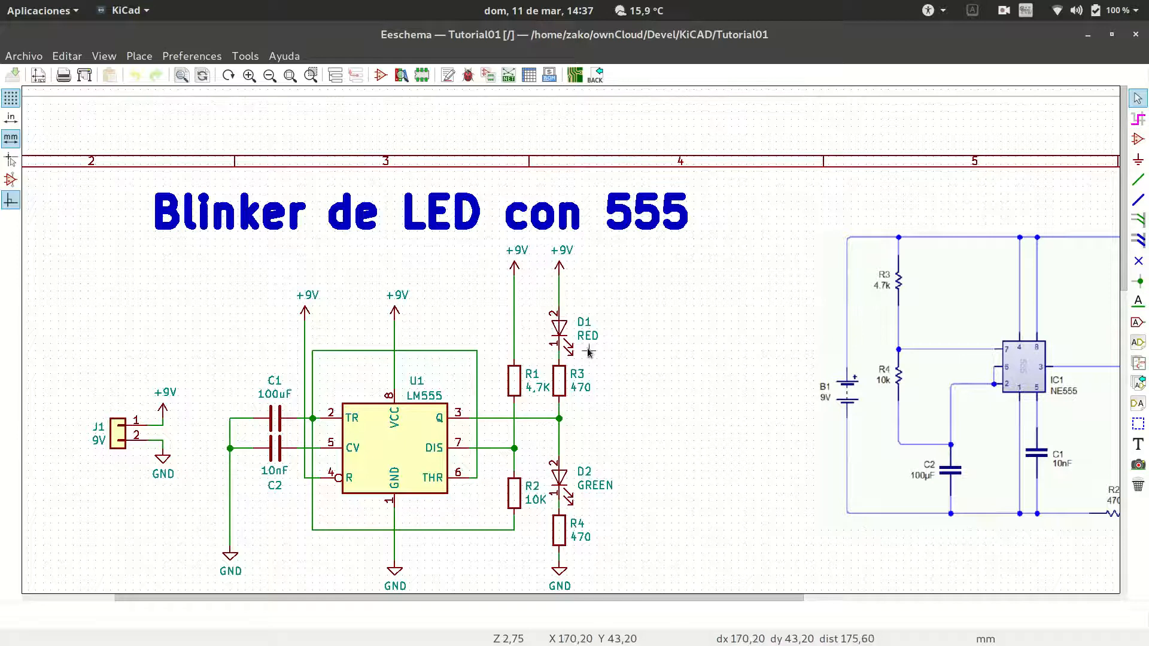
Step: Open the footprint assignment tool from the schematic and select the red LED D1 in the component list
click(487, 77)
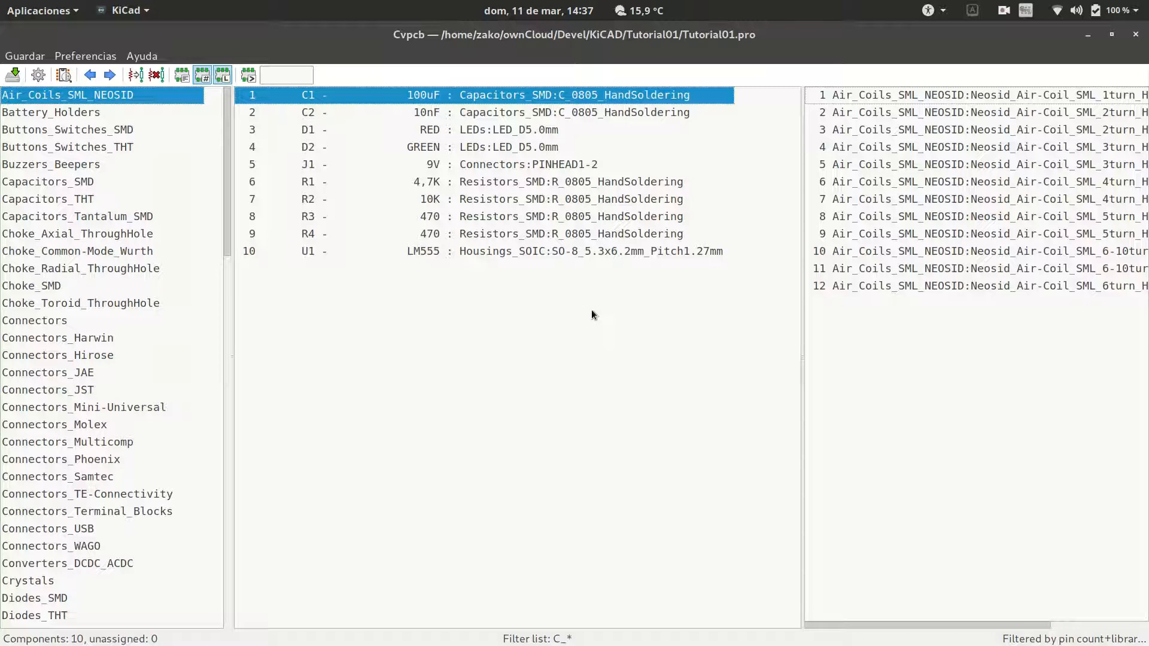
click(508, 132)
click(508, 145)
click(509, 134)
click(504, 149)
click(501, 125)
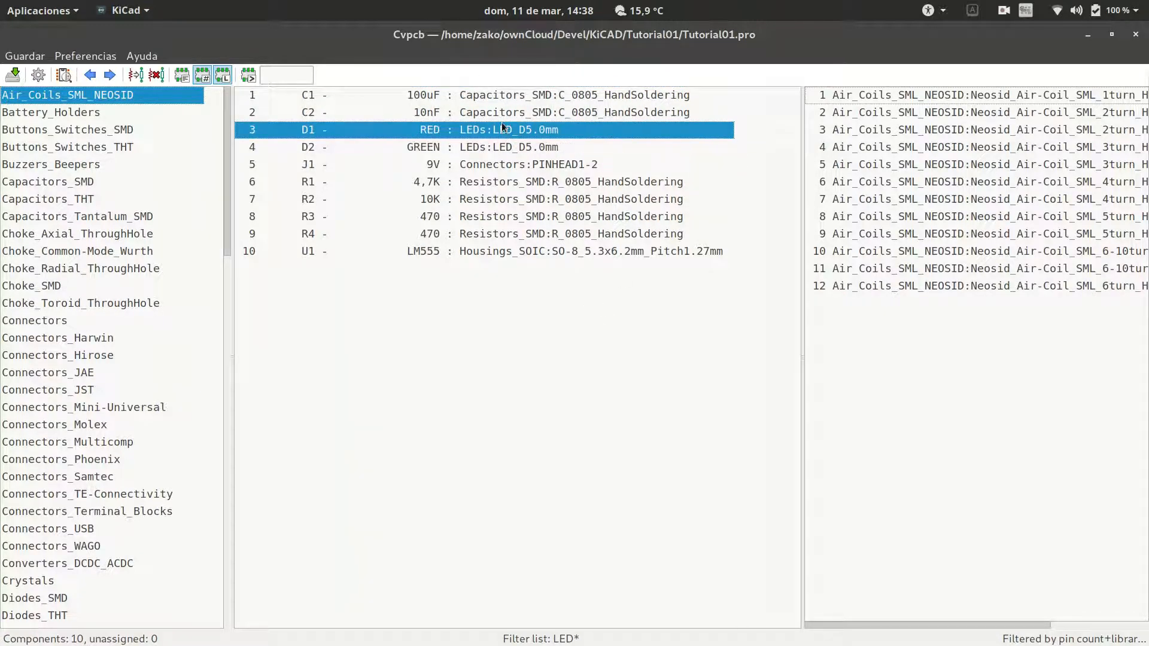
Step: Show the footprints of the LEDs library and filter them by the partial name 805
scroll(152, 263, down, 4)
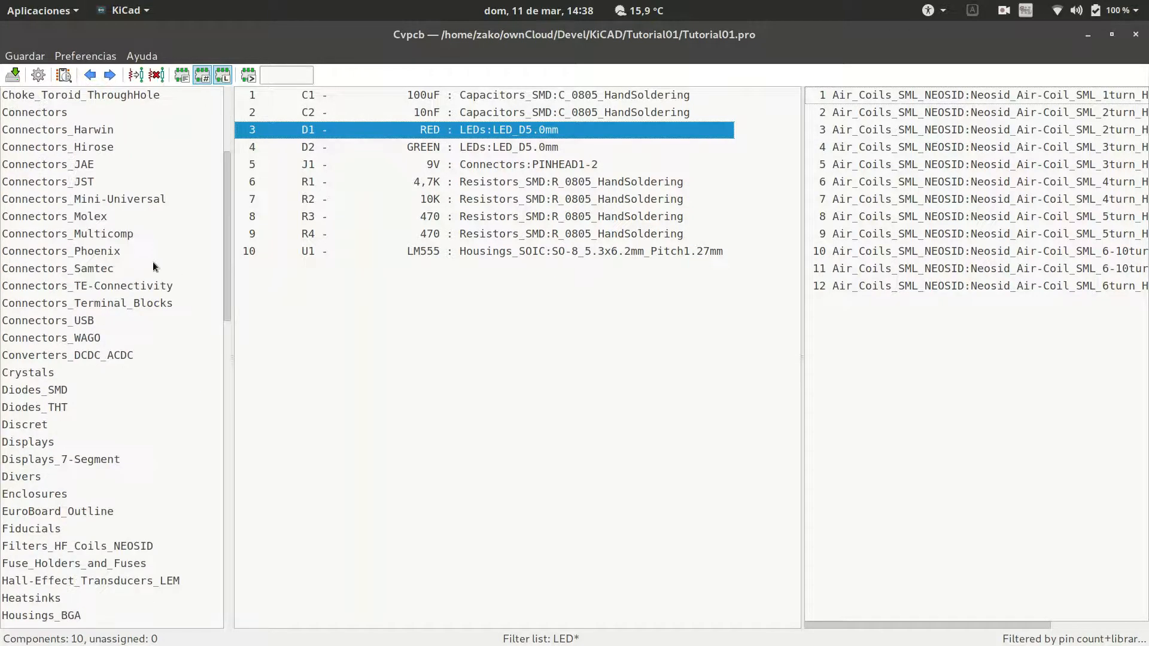
scroll(159, 246, down, 4)
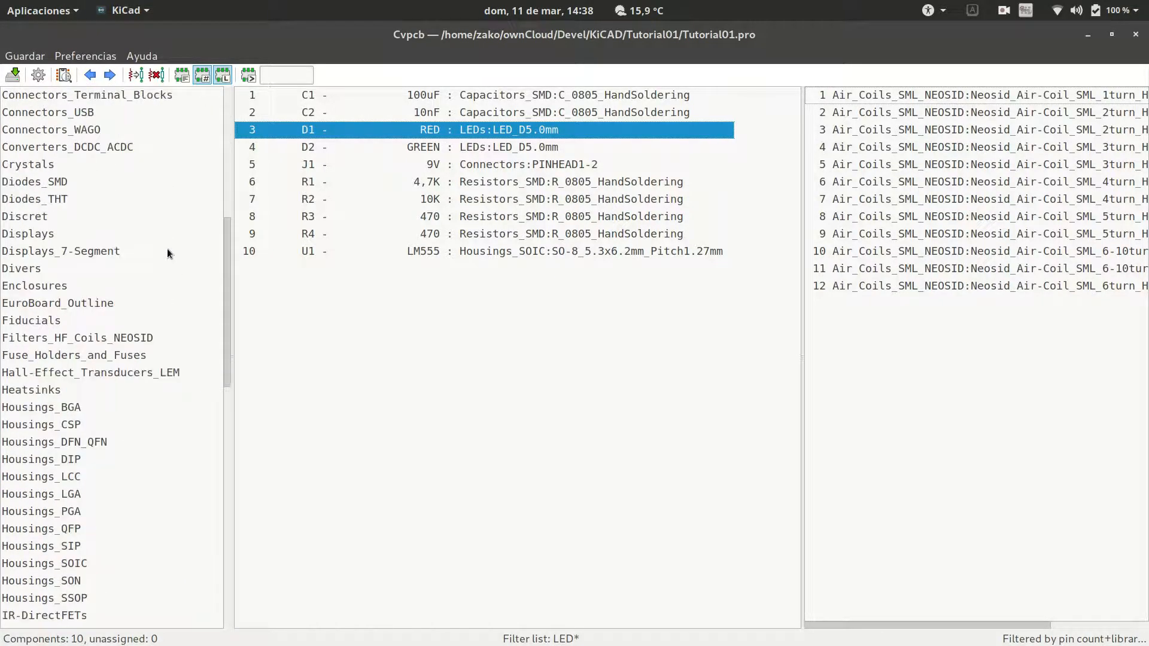
scroll(167, 249, down, 6)
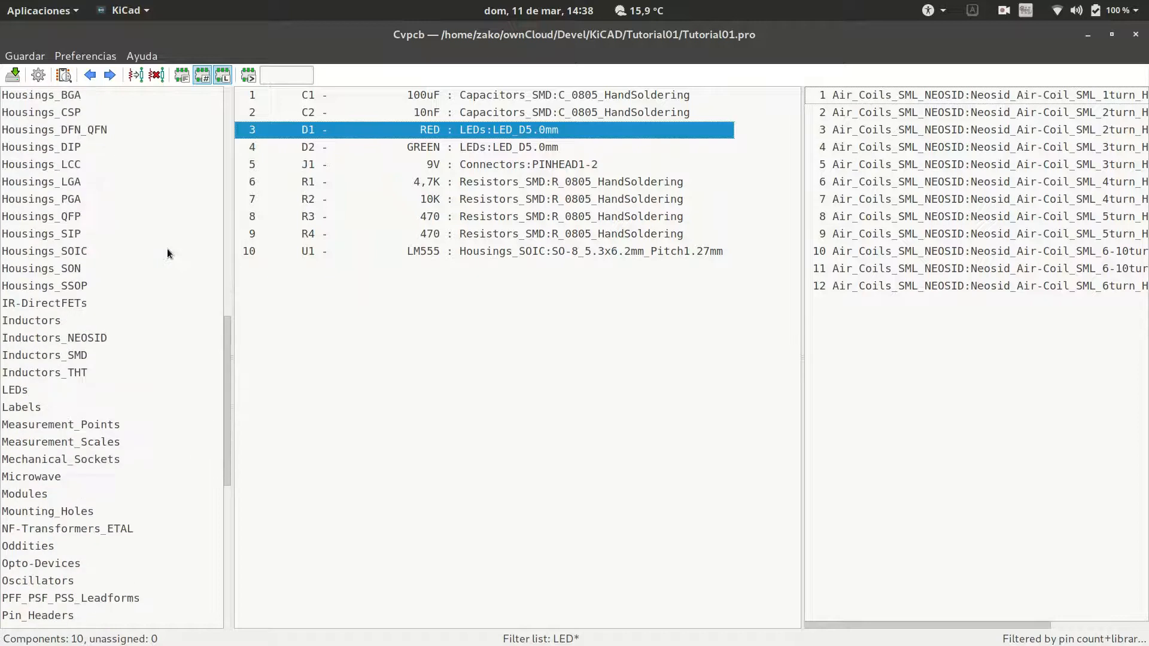
scroll(167, 249, down, 2)
click(25, 290)
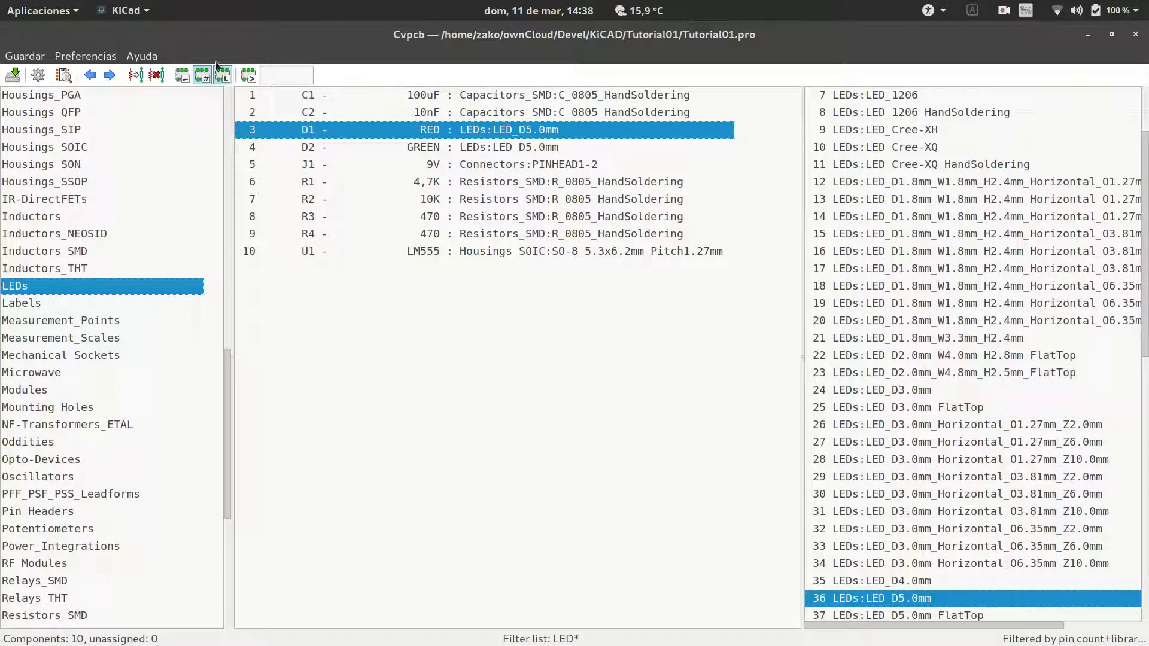
click(292, 75)
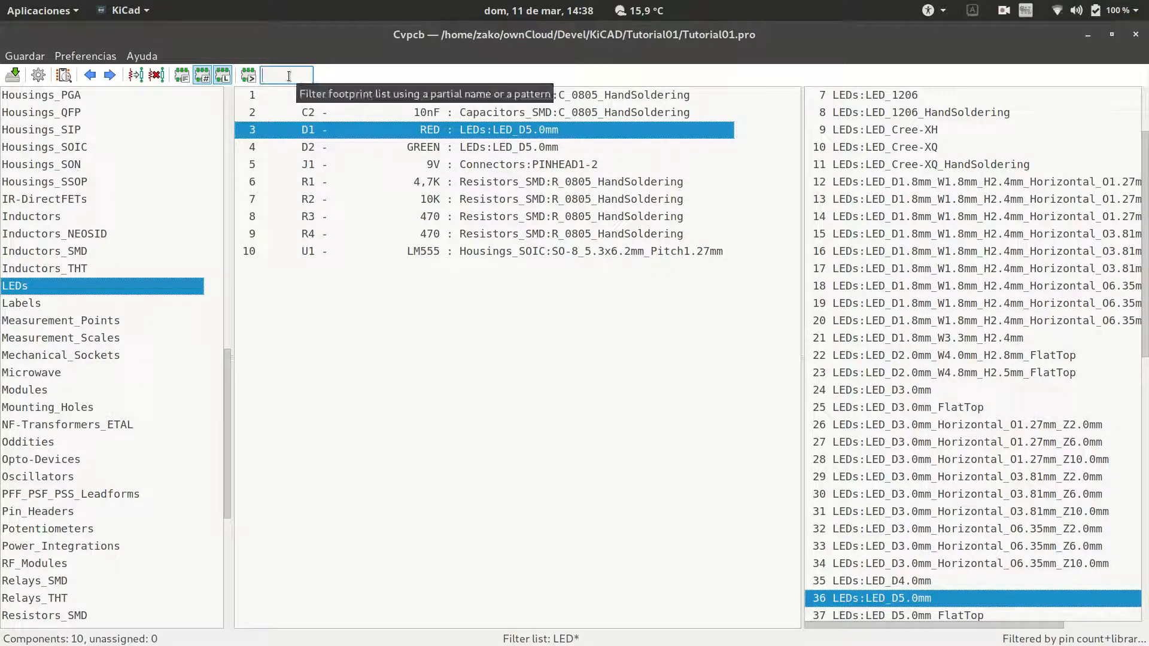
text(805)
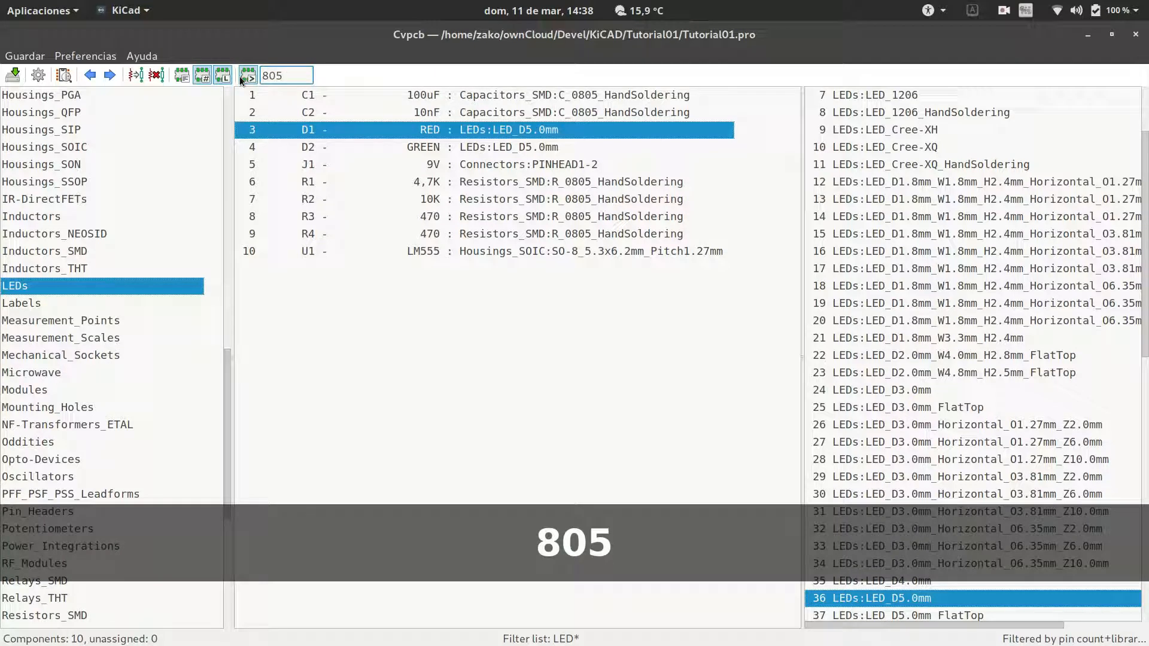
click(242, 78)
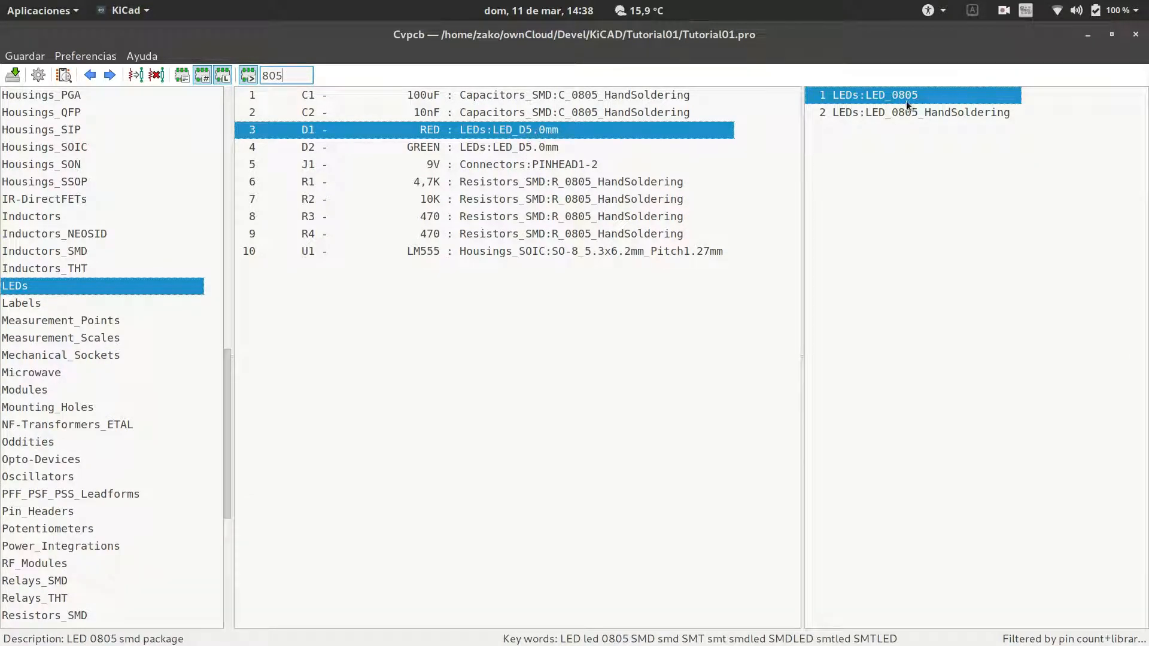
Step: Assign the LEDs:LED_0805 footprint to D1 and D2, save the associations and return to the schematic
double_click(888, 96)
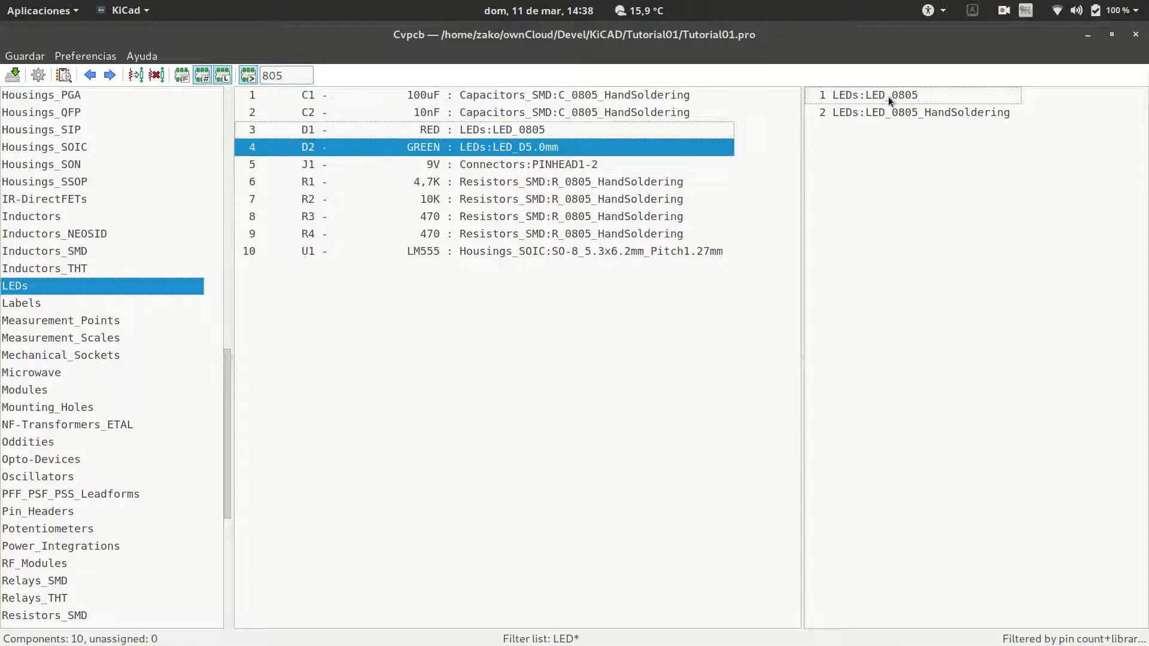
double_click(887, 96)
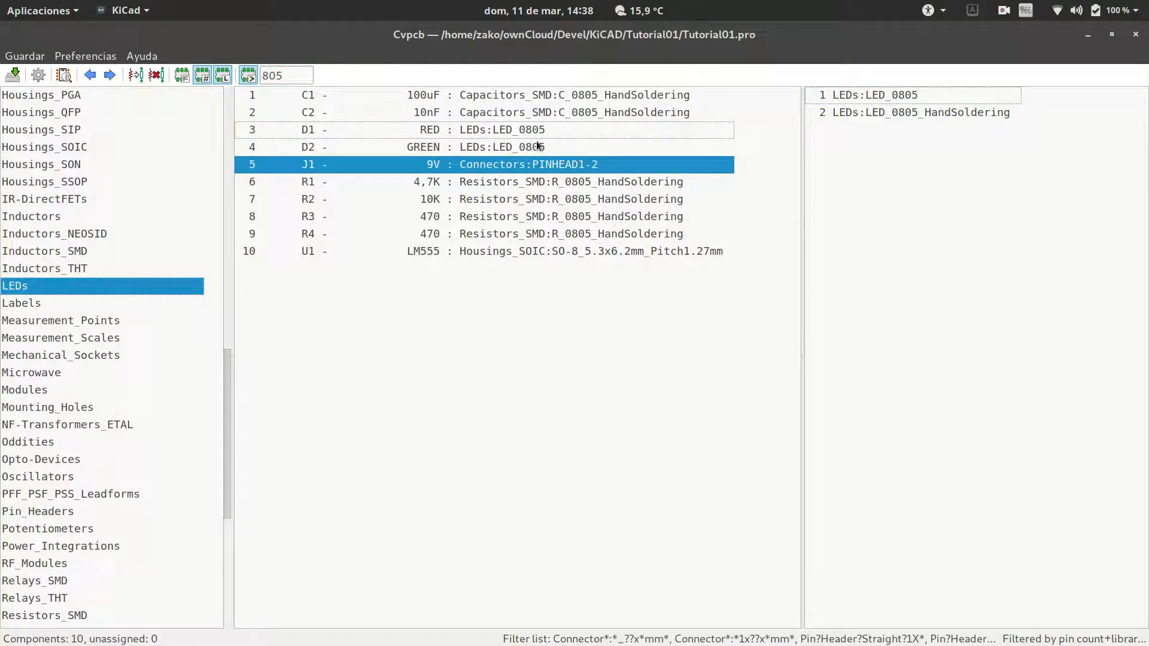
click(13, 75)
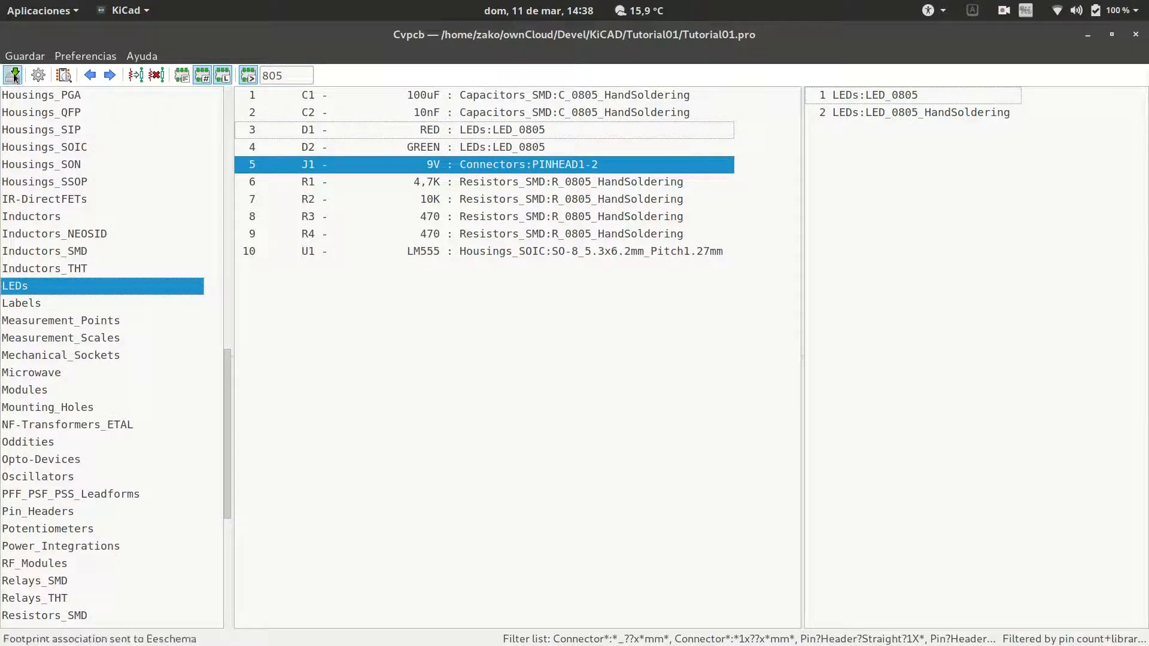
click(1136, 34)
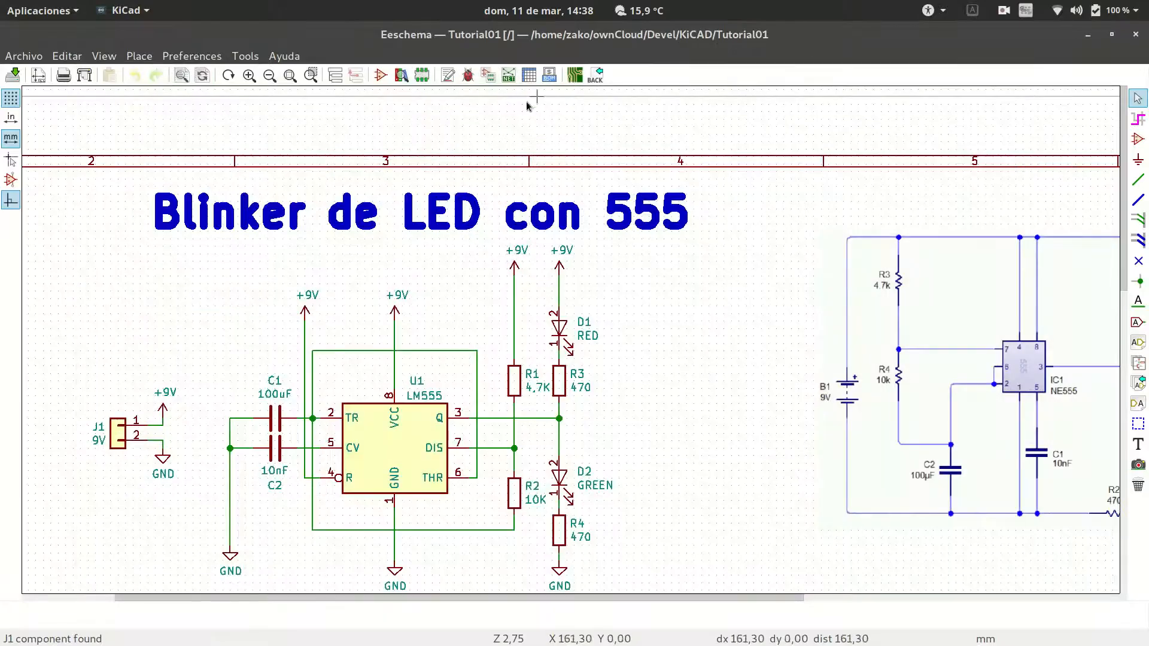
Step: Generate the Pcbnew netlist in the default format and save it over Tutorial01.net
click(509, 75)
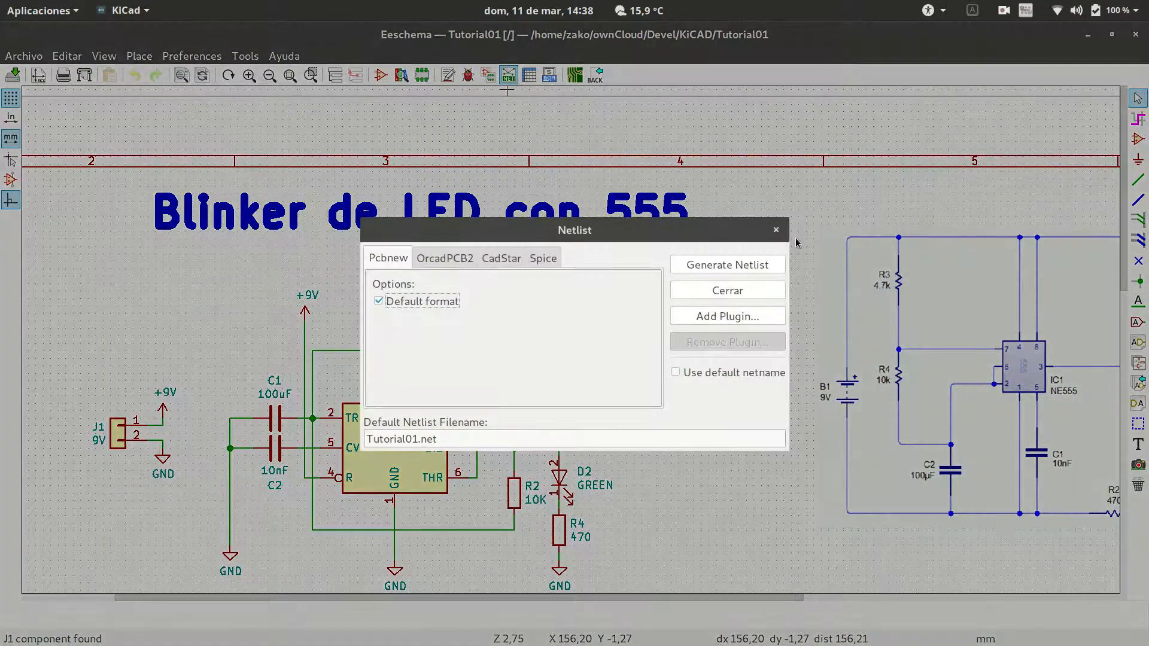
click(738, 265)
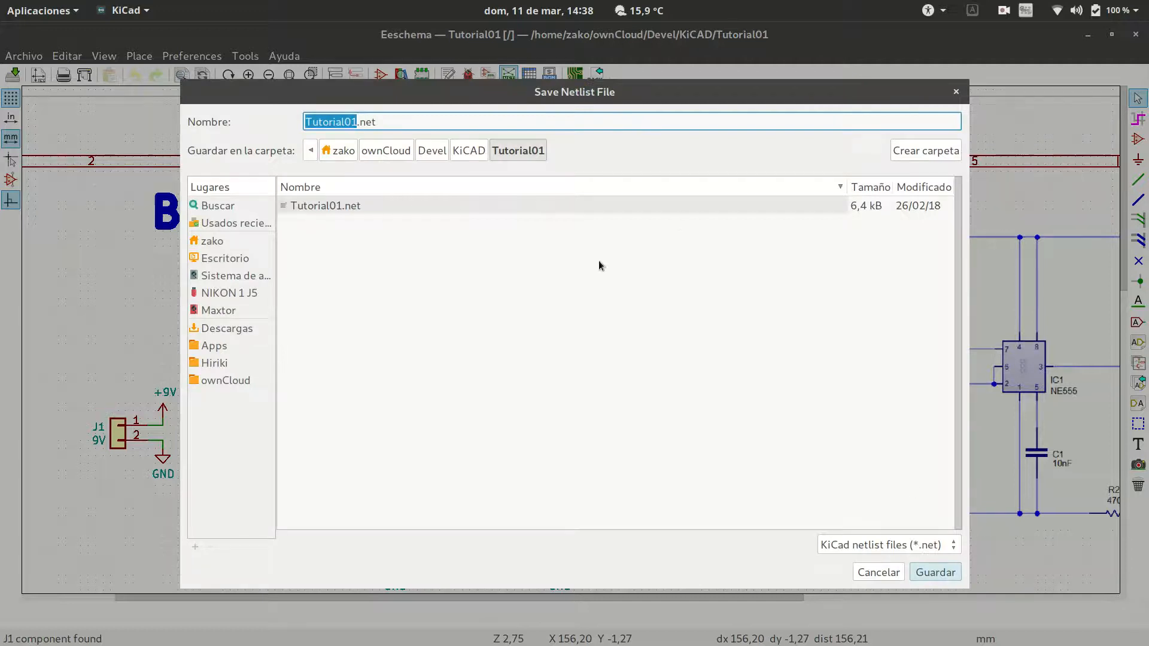
click(942, 573)
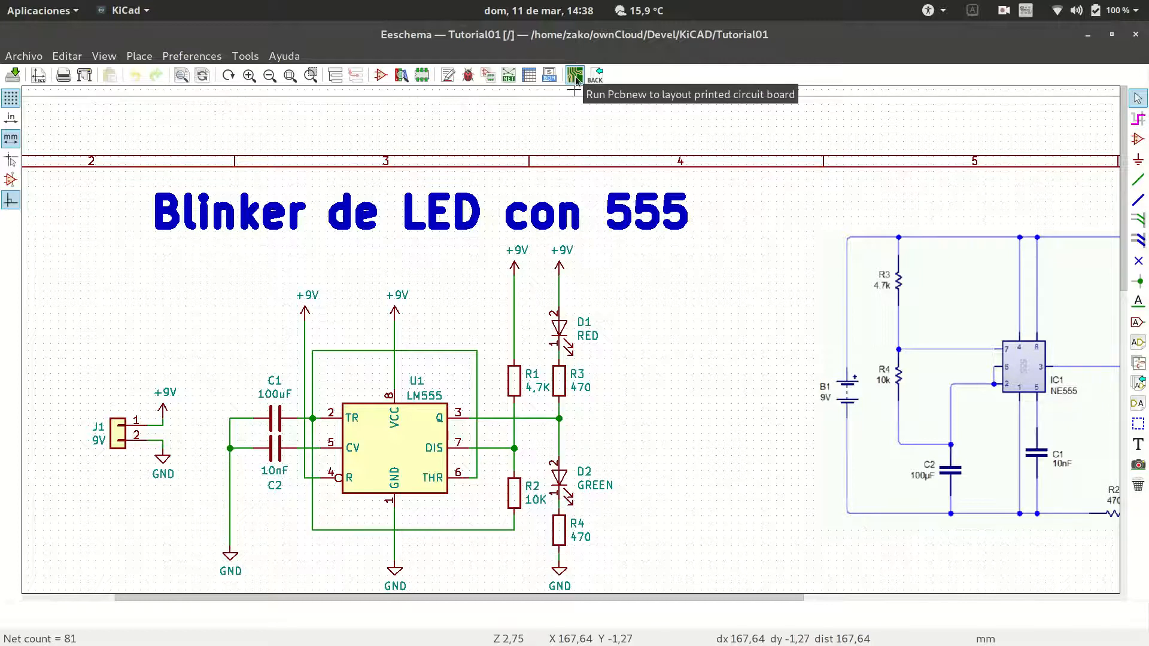
Step: Open the board layout and read the current netlist with Exchange Footprint set to Change
click(575, 76)
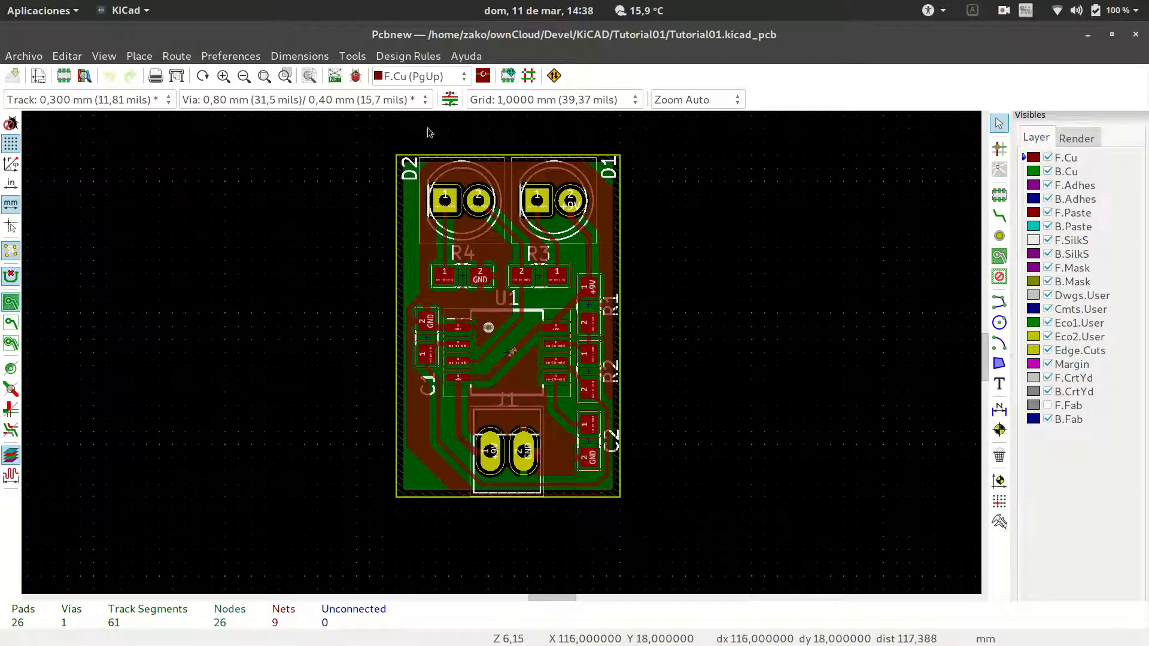
click(333, 76)
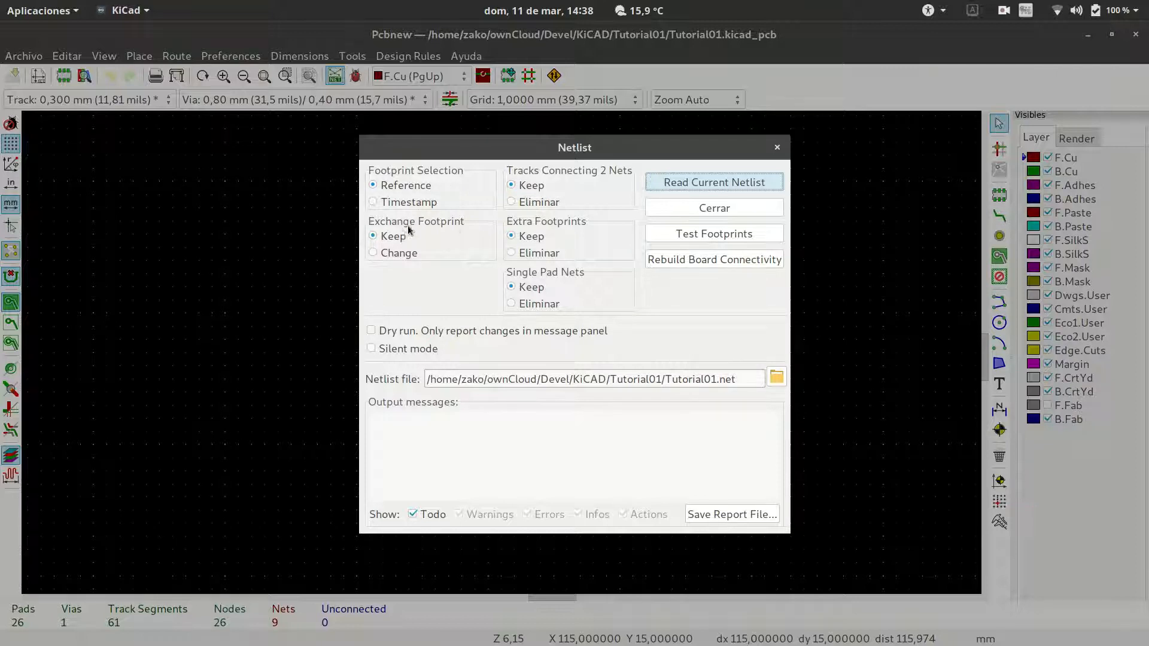
click(384, 253)
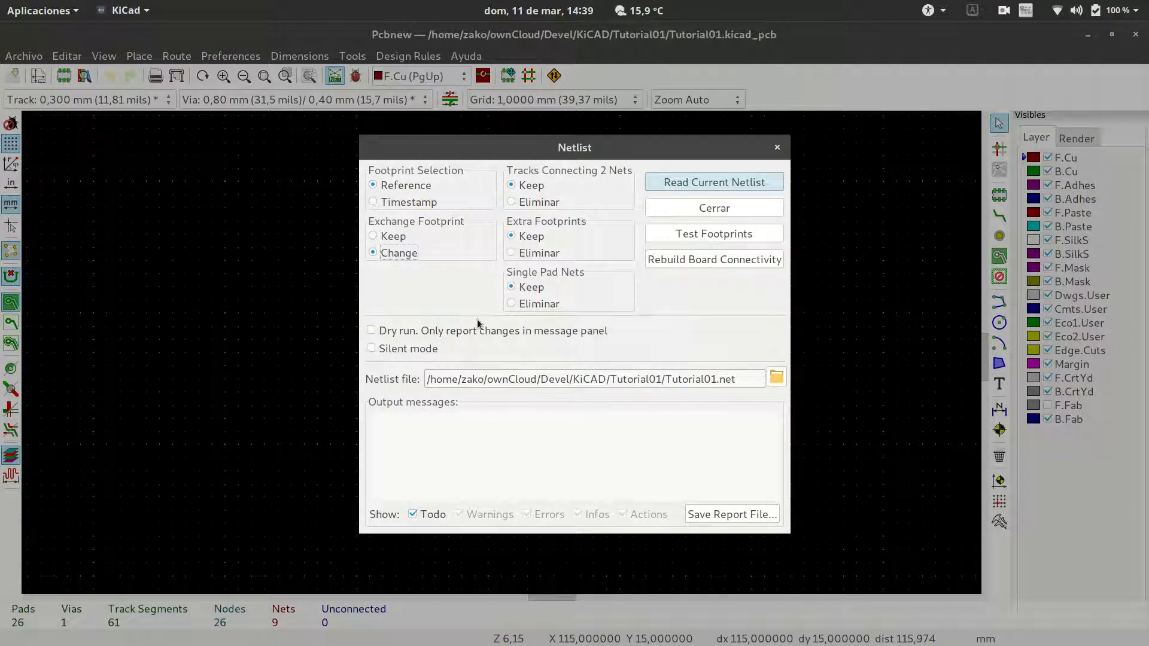
click(704, 190)
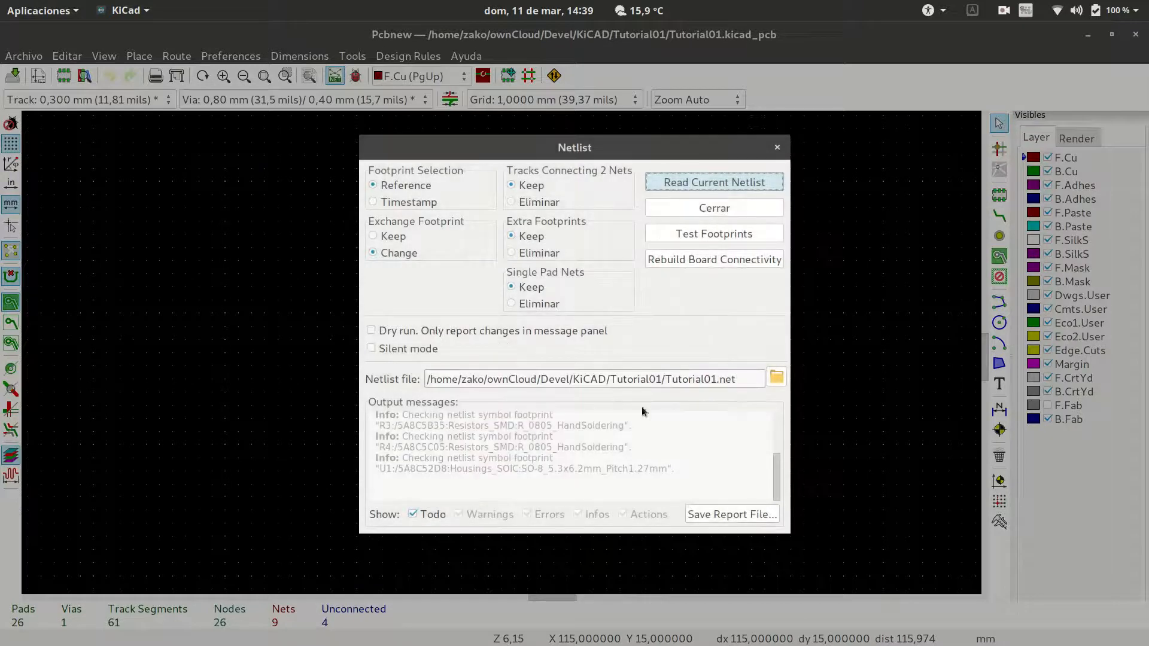
scroll(707, 433, up, 5)
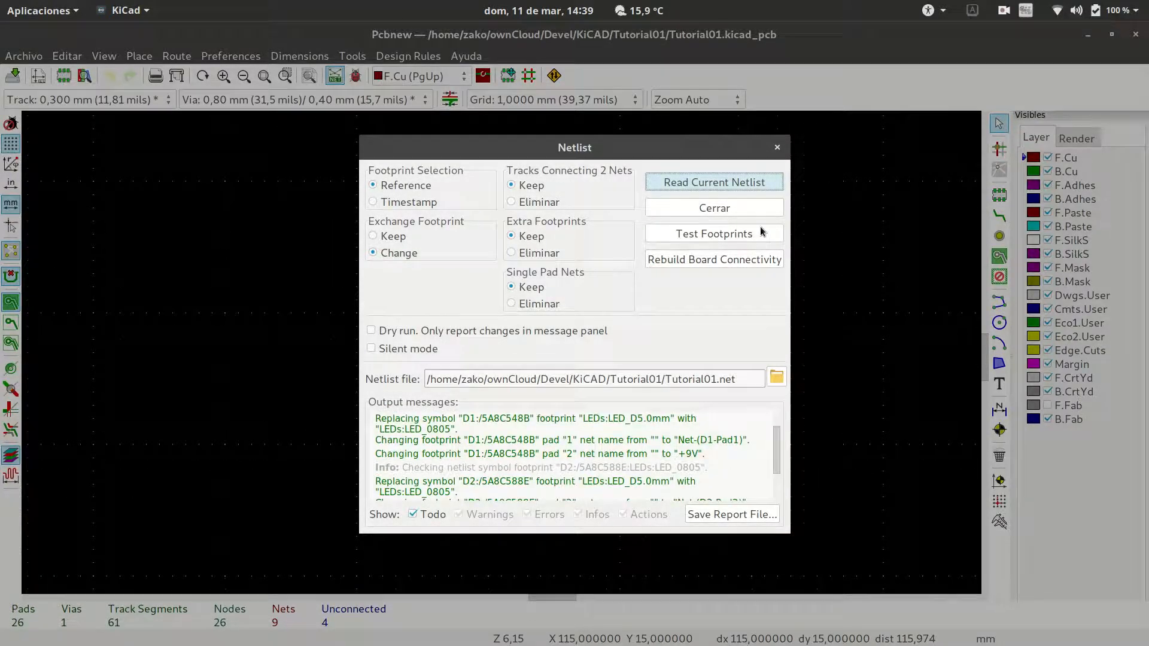
click(778, 147)
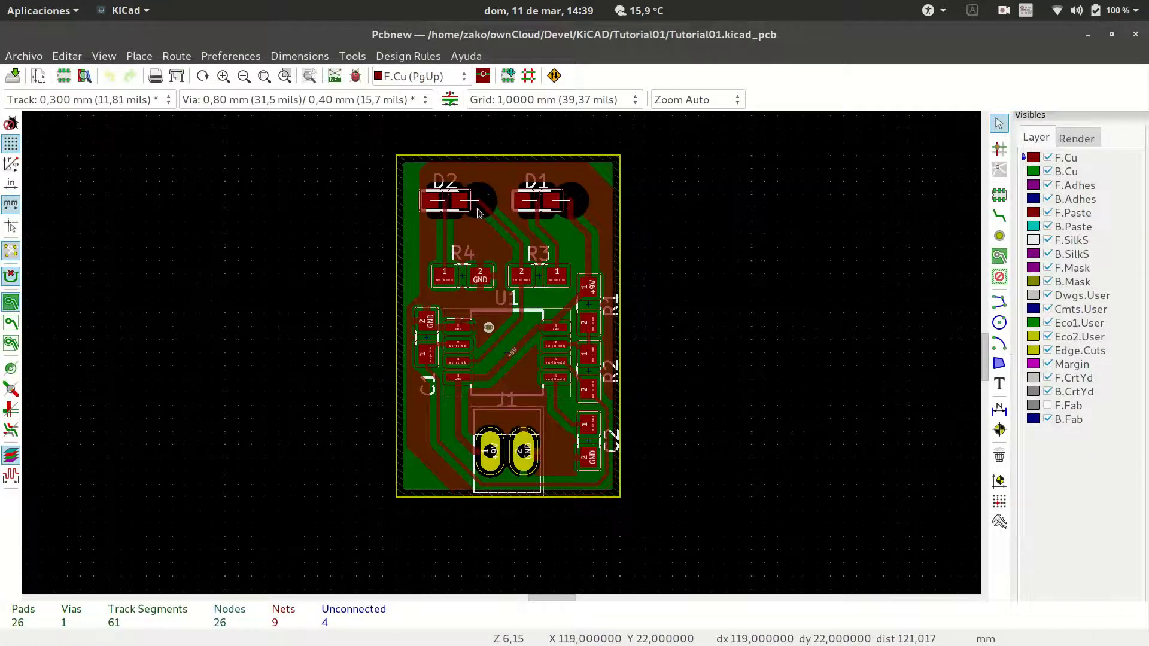
Step: Move LEDs D2 and D1 about 1 mm to the right so their pads meet the existing tracks
scroll(479, 213, up, 2)
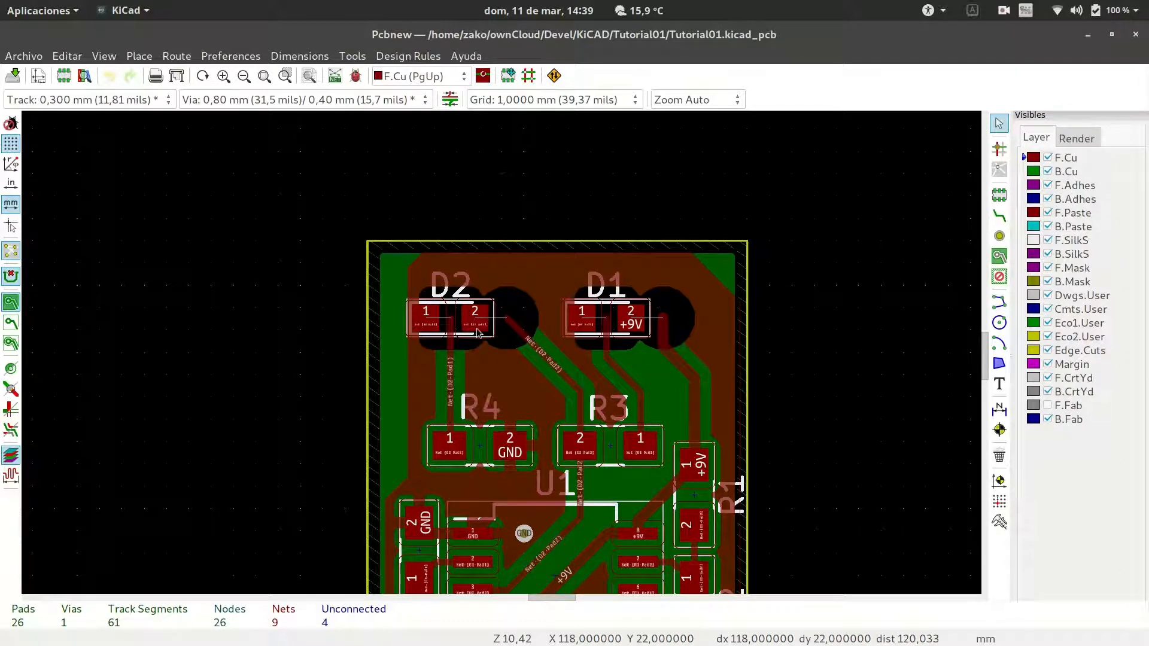
click(477, 331)
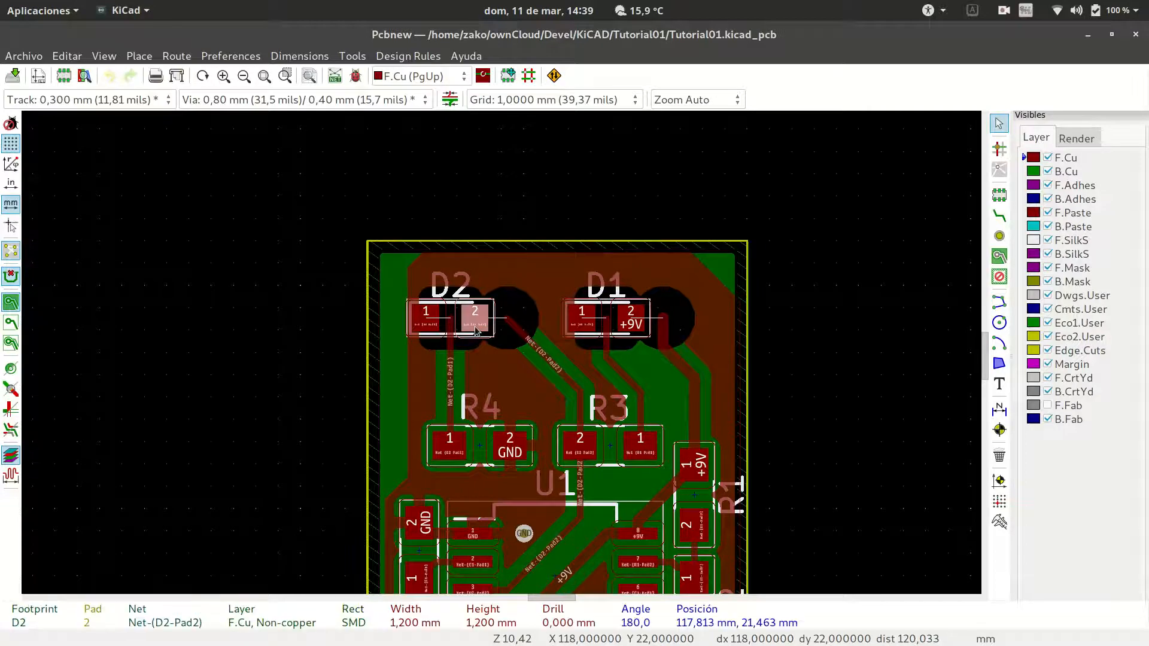
key(m)
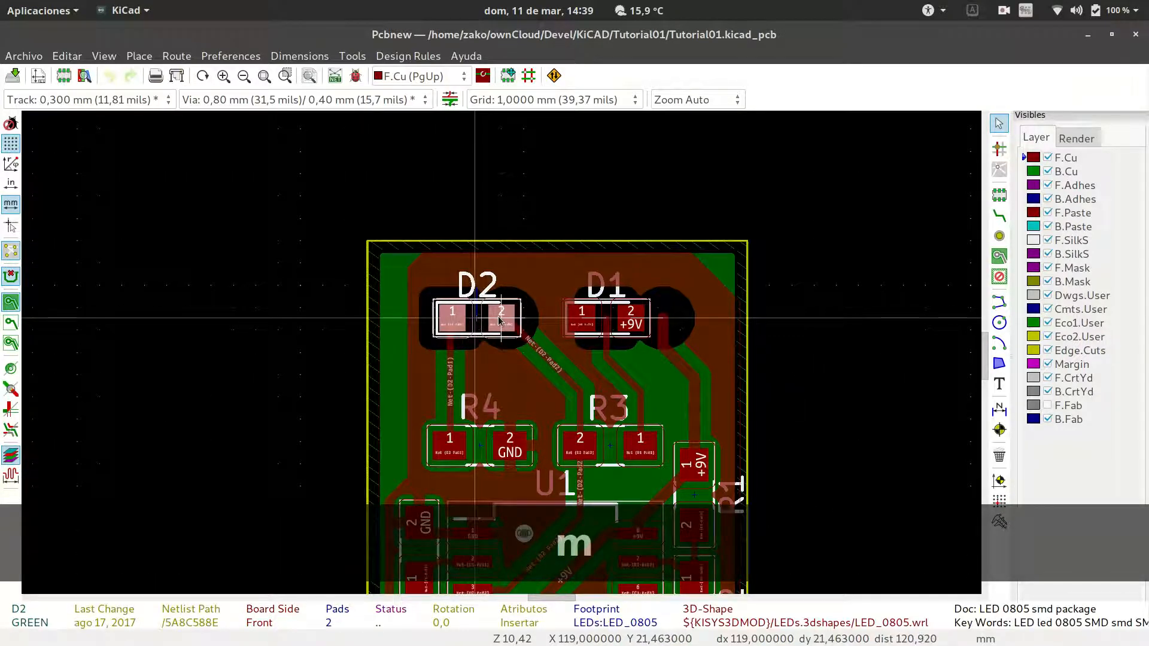
click(500, 321)
click(632, 322)
key(m)
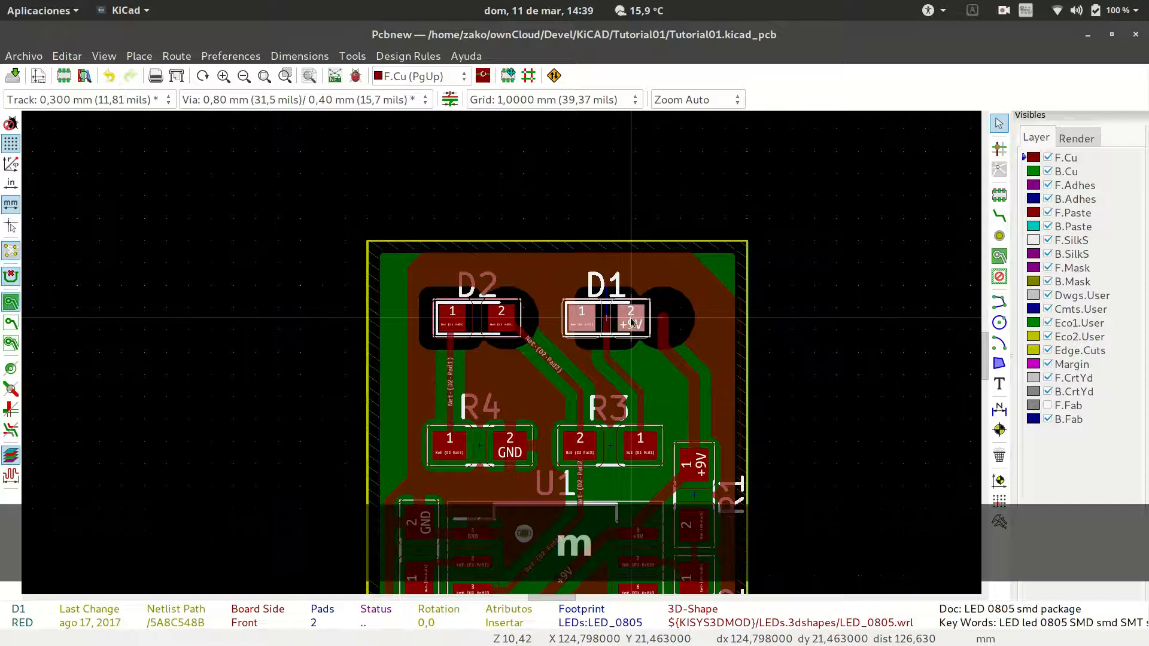
click(659, 321)
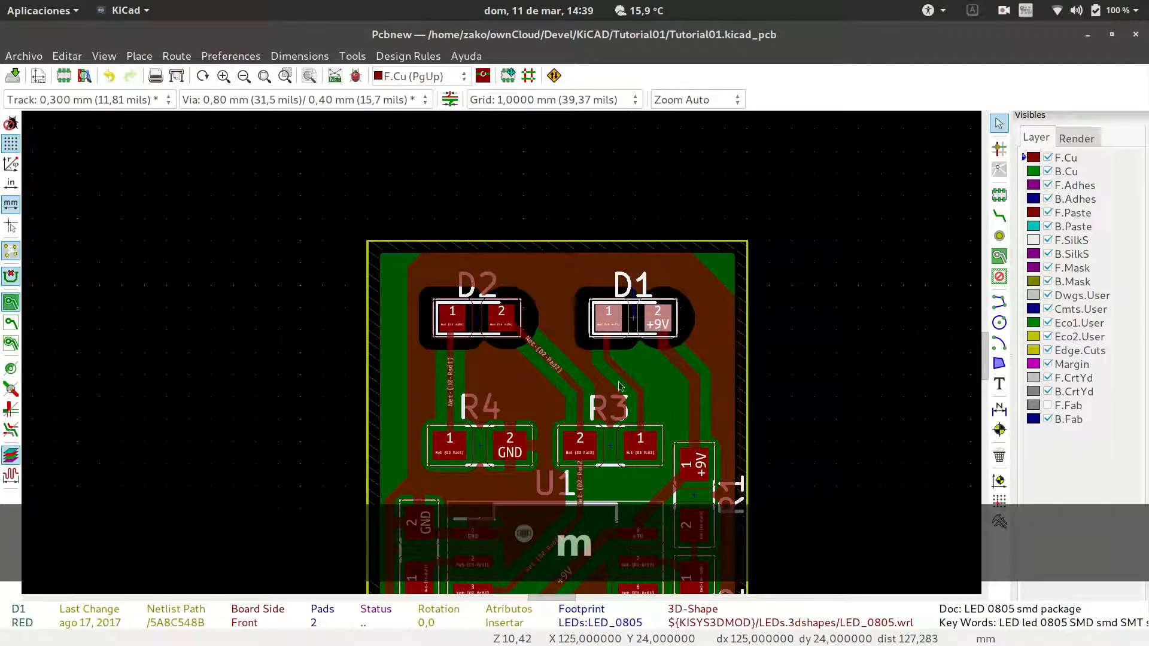
click(522, 210)
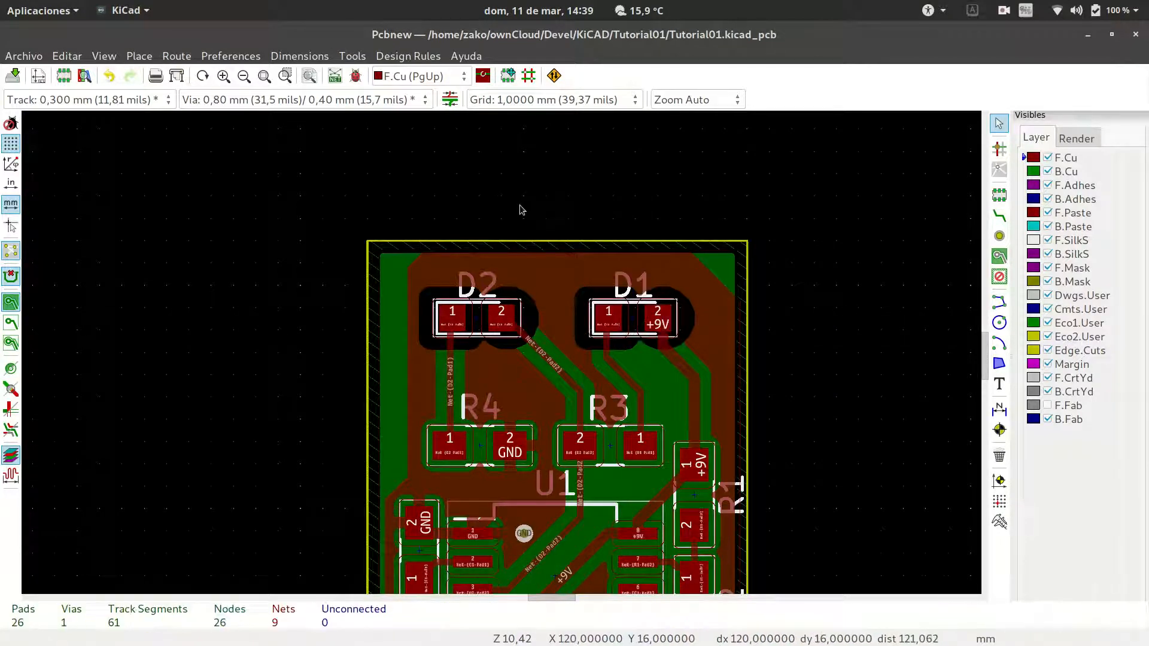
Step: Refill all copper zones to fit the new LED footprints
key(b)
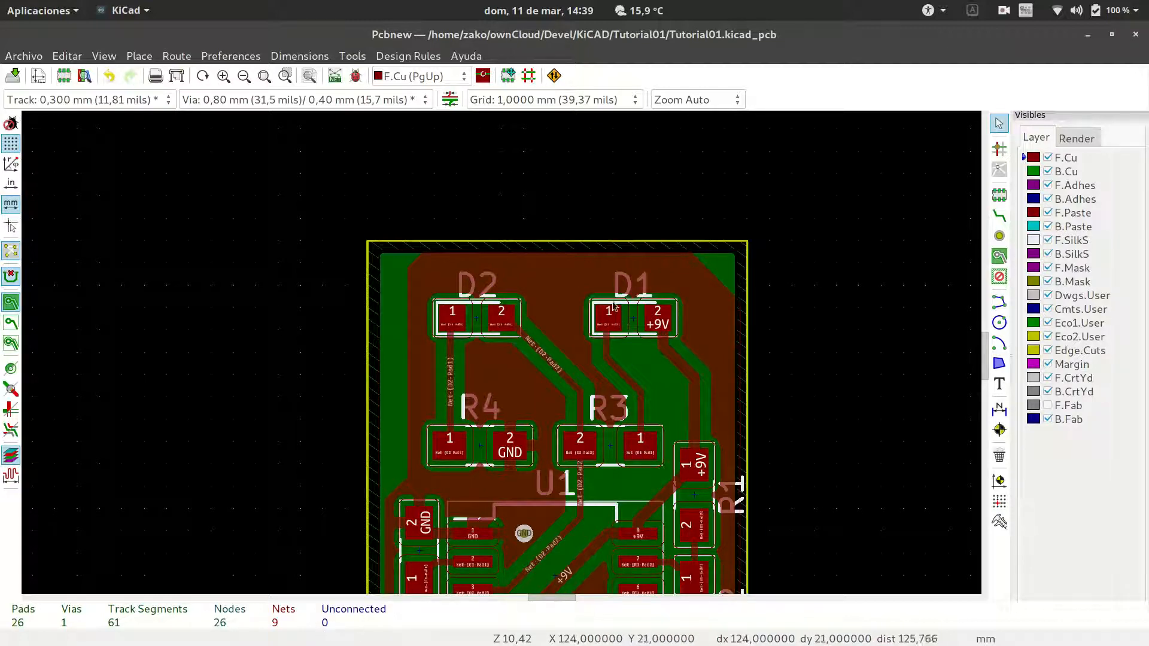
scroll(502, 358, down, 2)
scroll(501, 357, up, 2)
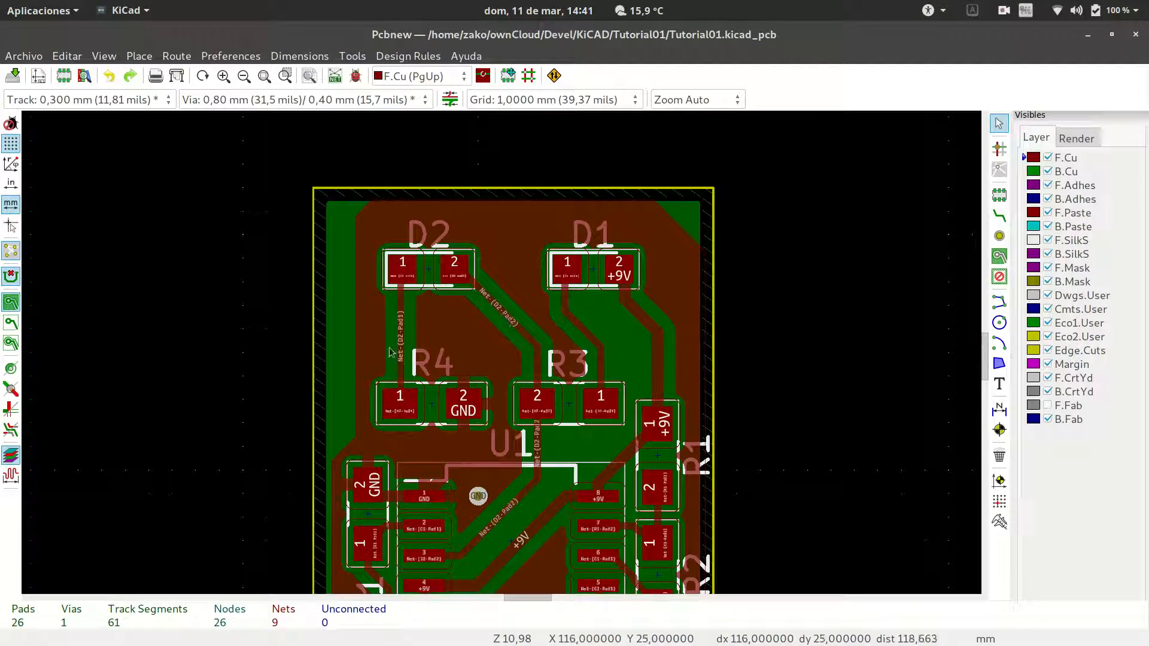
Step: Delete the tracks connecting D2 pad 2 to R3 pad 2 and D1 pad 1 to R3 pad 1
click(498, 311)
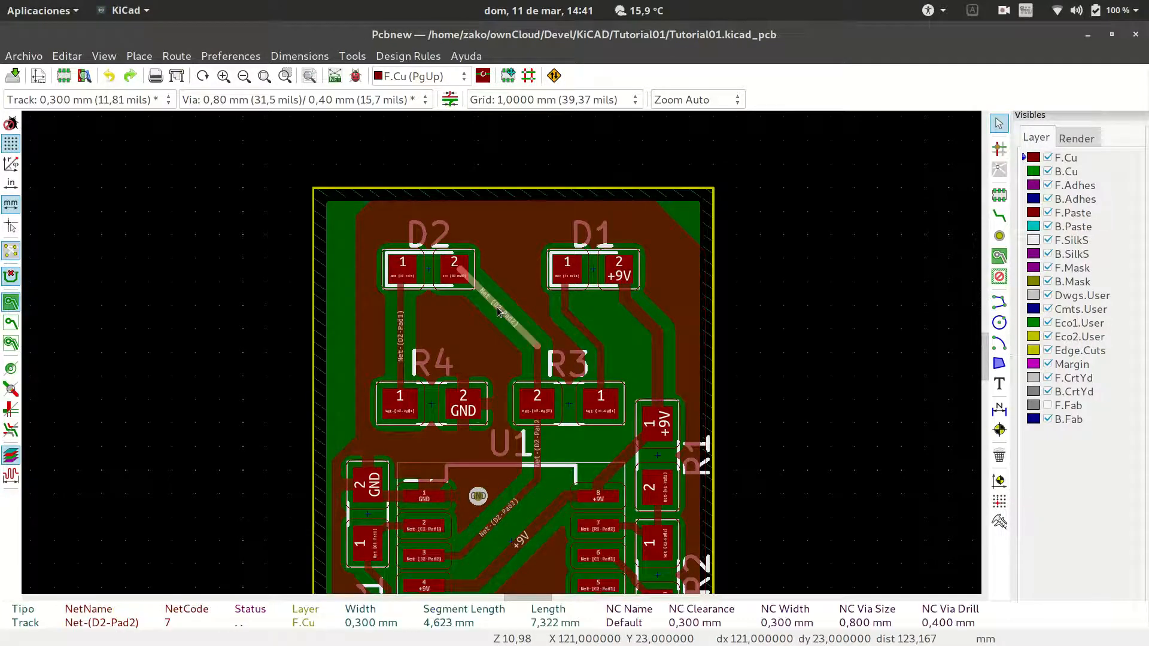
key(Delete)
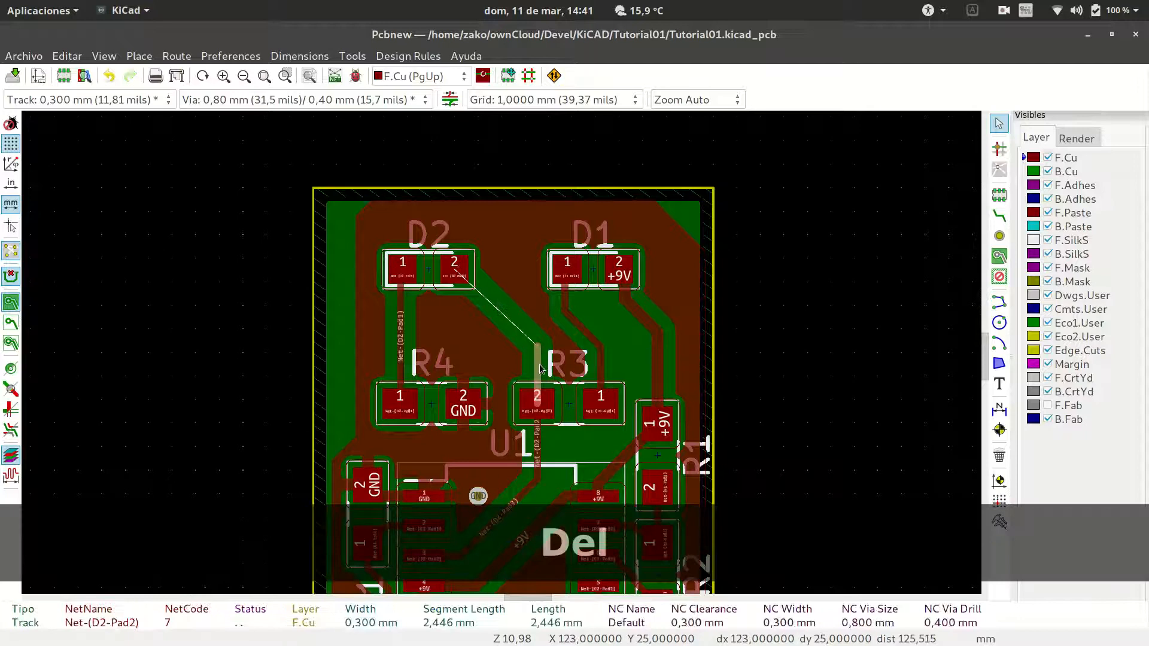
key(Delete)
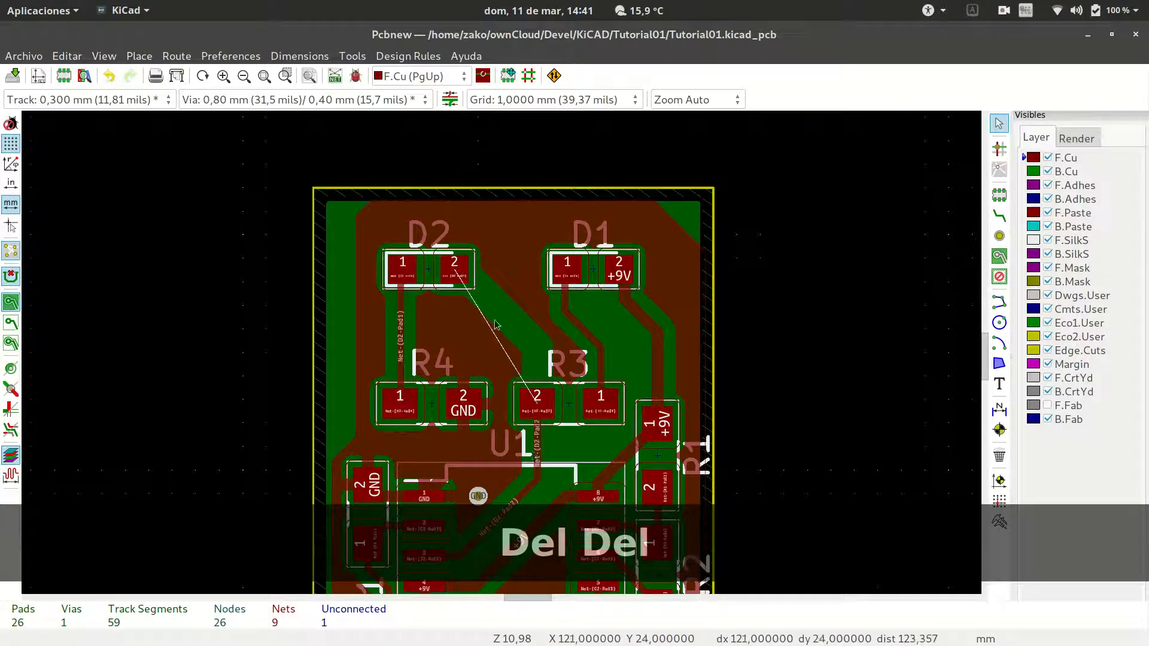
click(566, 302)
key(Delete)
key(Delete)
click(601, 371)
key(Delete)
Step: Delete the +9V track between D1 pad 2 and R1, and the track between D2 pad 1 and R4 pad 1
click(624, 287)
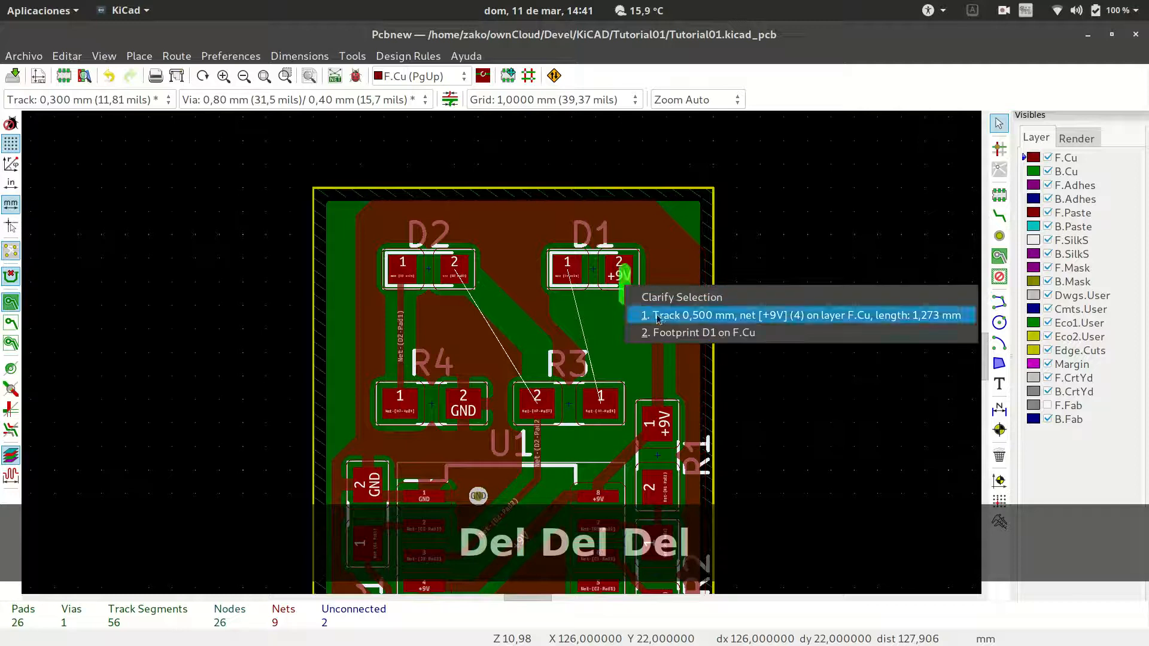
click(658, 316)
key(Delete)
click(647, 320)
key(Delete)
click(656, 356)
key(Delete)
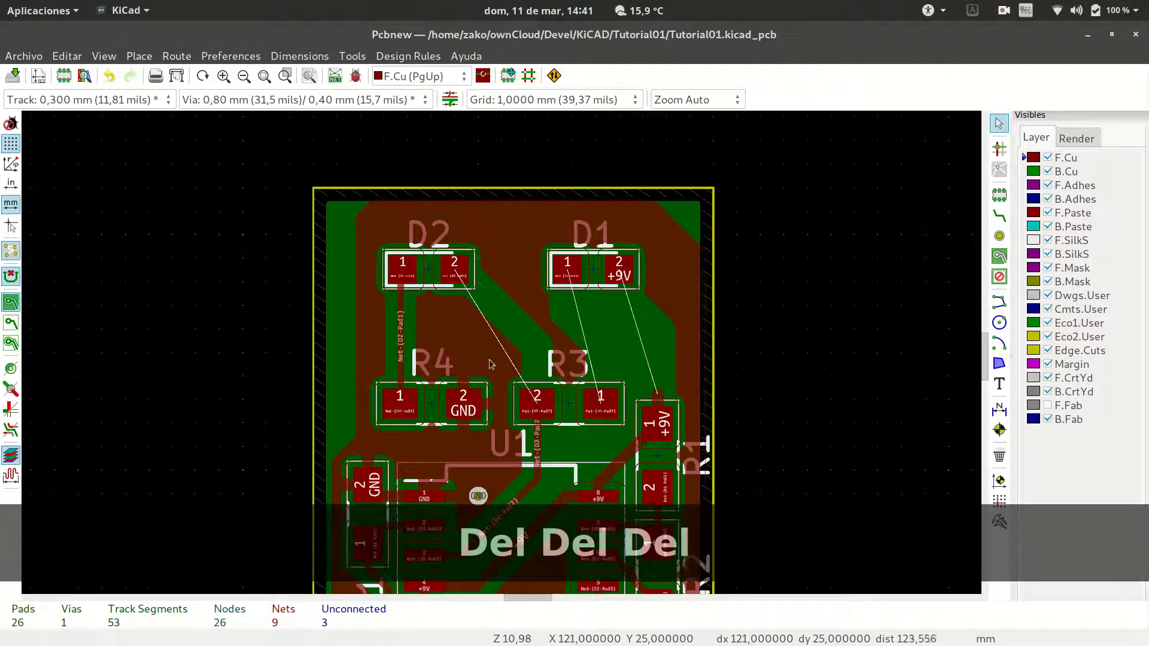
click(401, 350)
key(Delete)
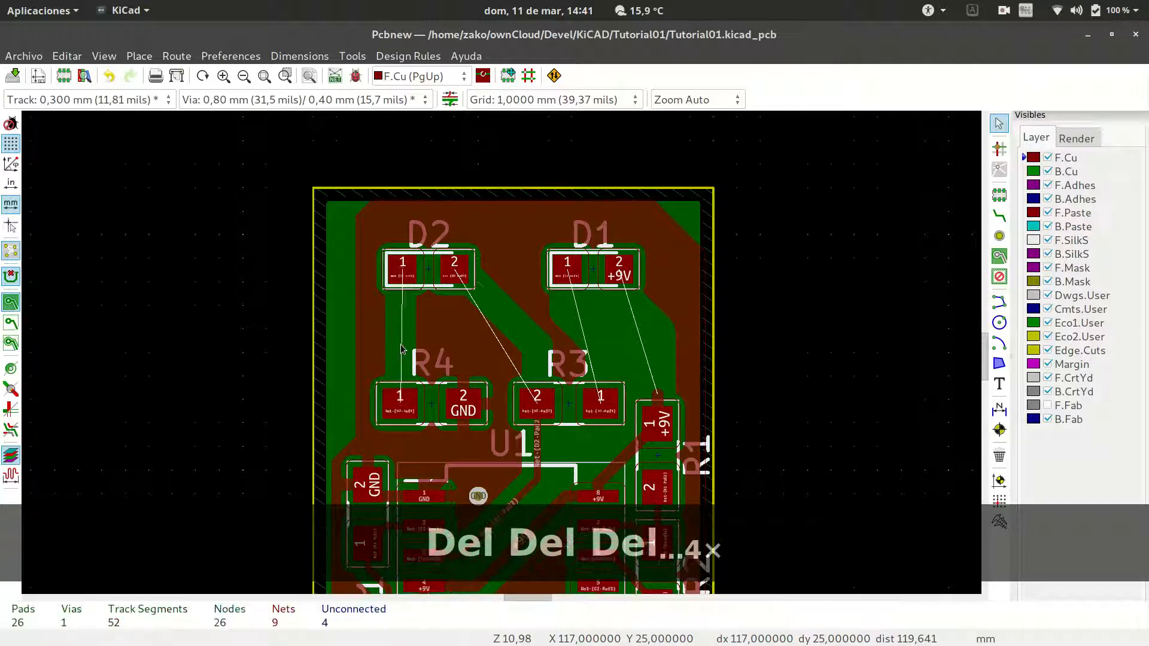
Step: Move LED D2 down about 2.5 mm, closer to resistor R4
click(453, 275)
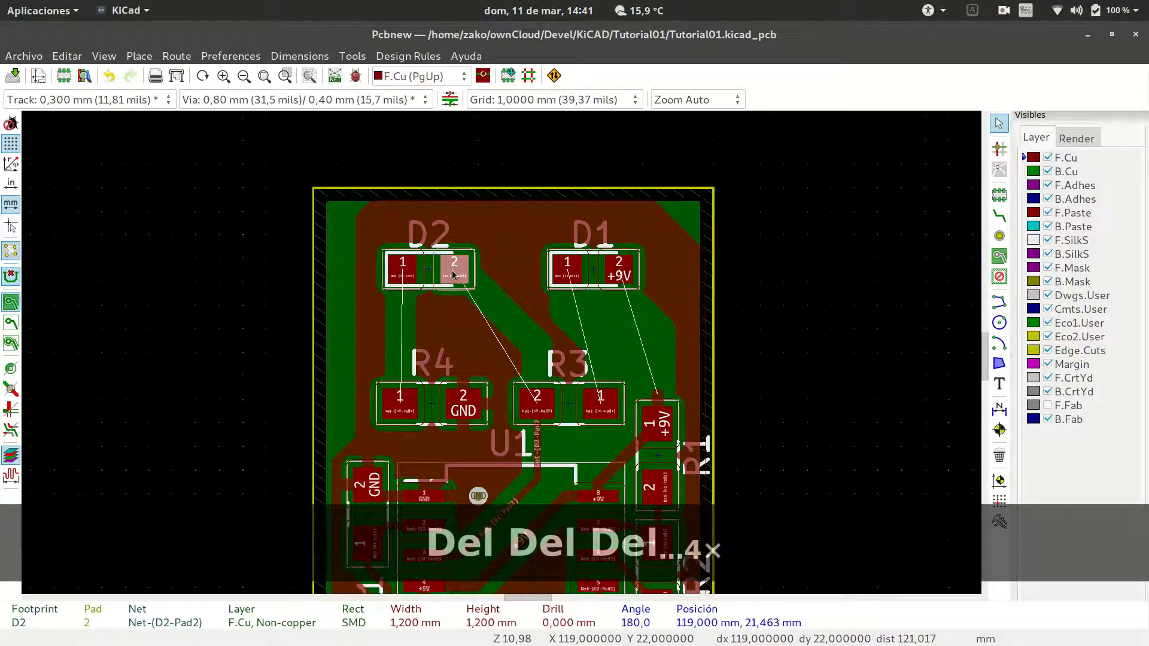
key(m)
click(453, 340)
Step: Set the grid to 0.2500 mm and shift LED D2 up by about 0.25 mm
click(537, 100)
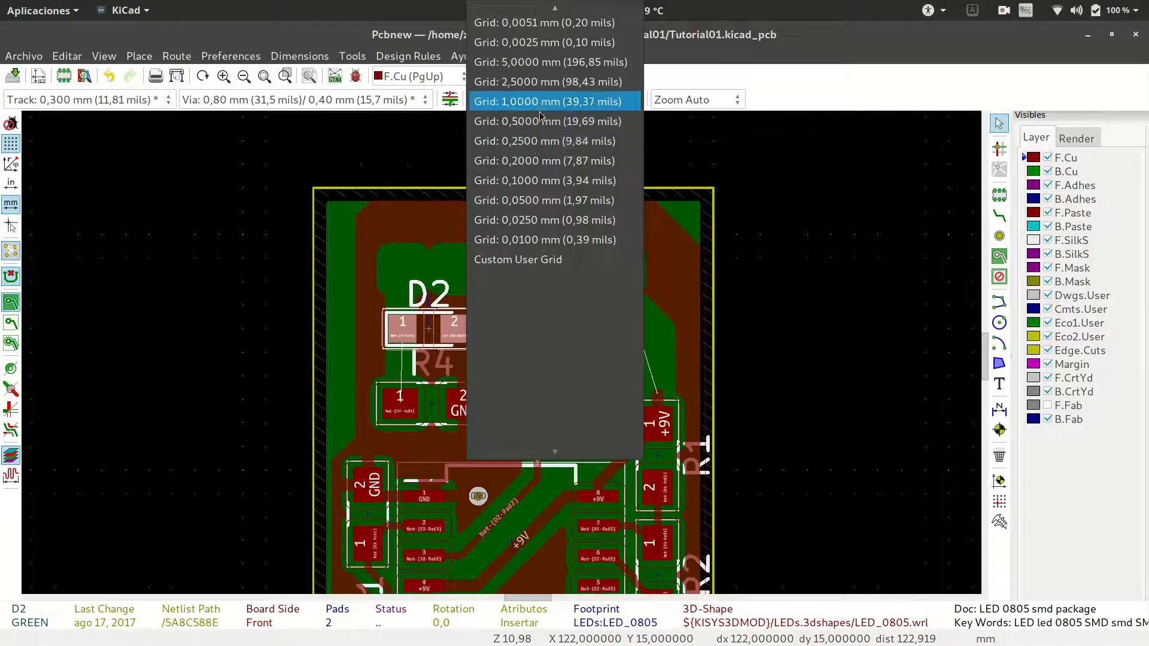
click(542, 122)
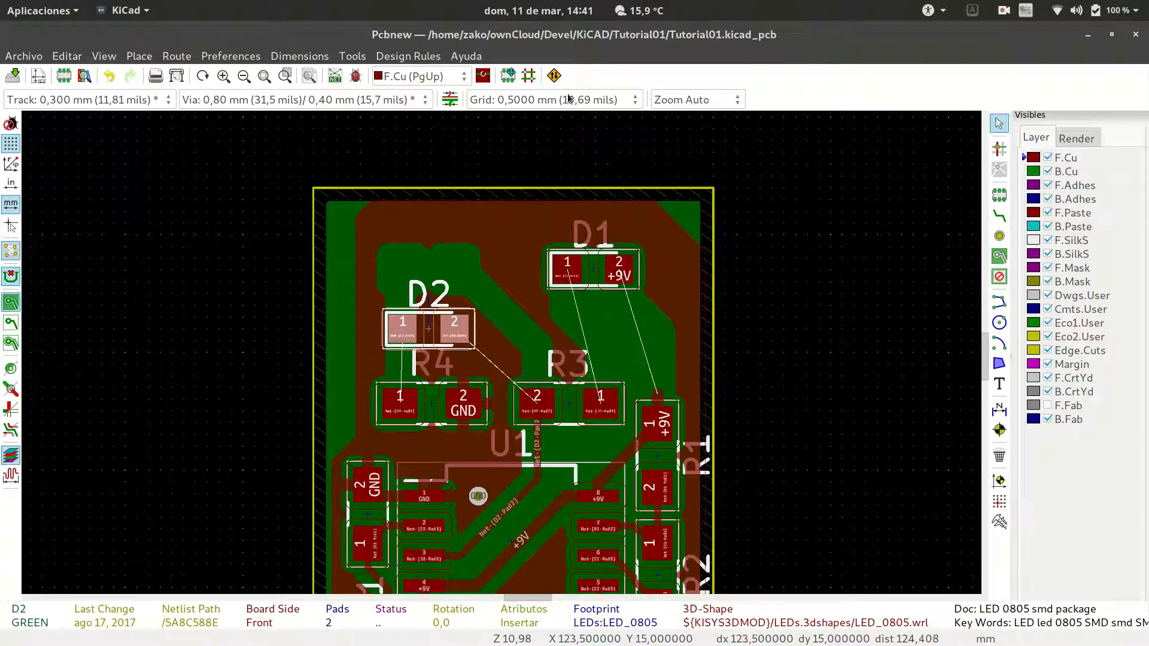
click(569, 98)
click(542, 119)
click(448, 338)
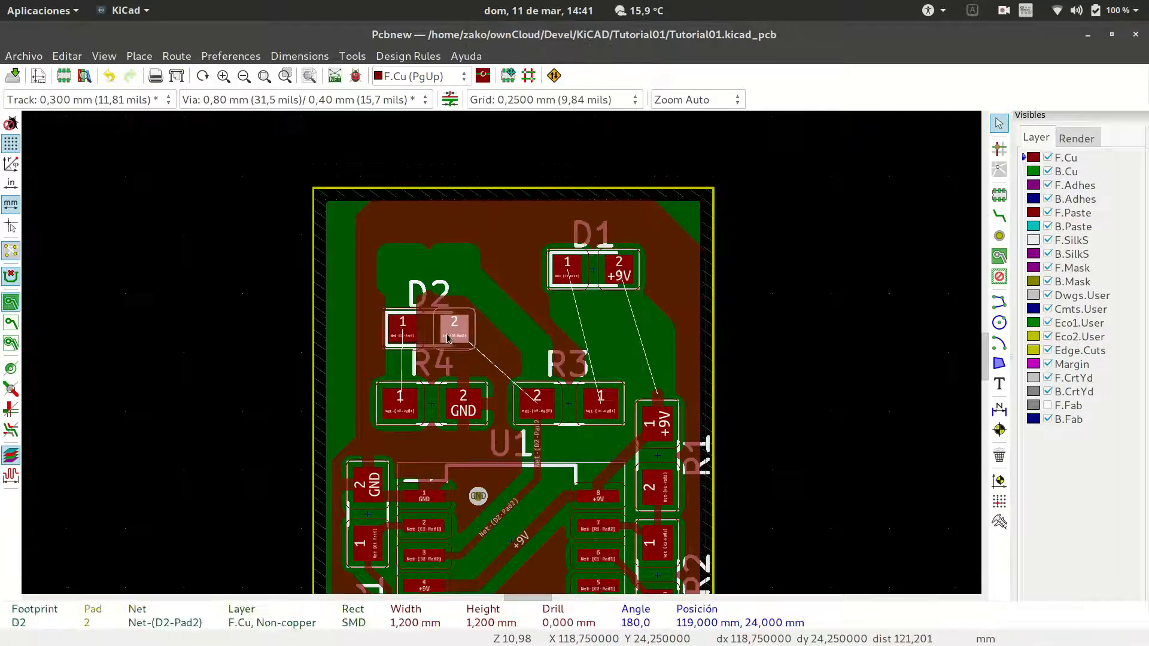
key(m)
click(453, 327)
Step: Move LED D1 down level with D2 and refill all copper zones
click(622, 272)
key(m)
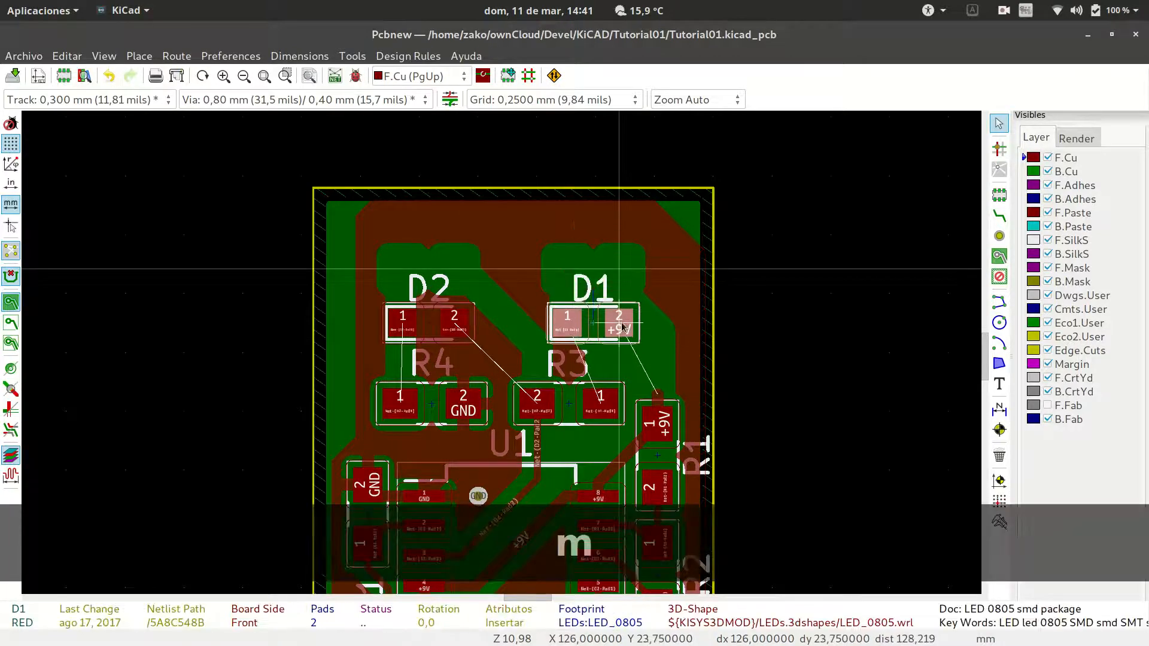
click(622, 327)
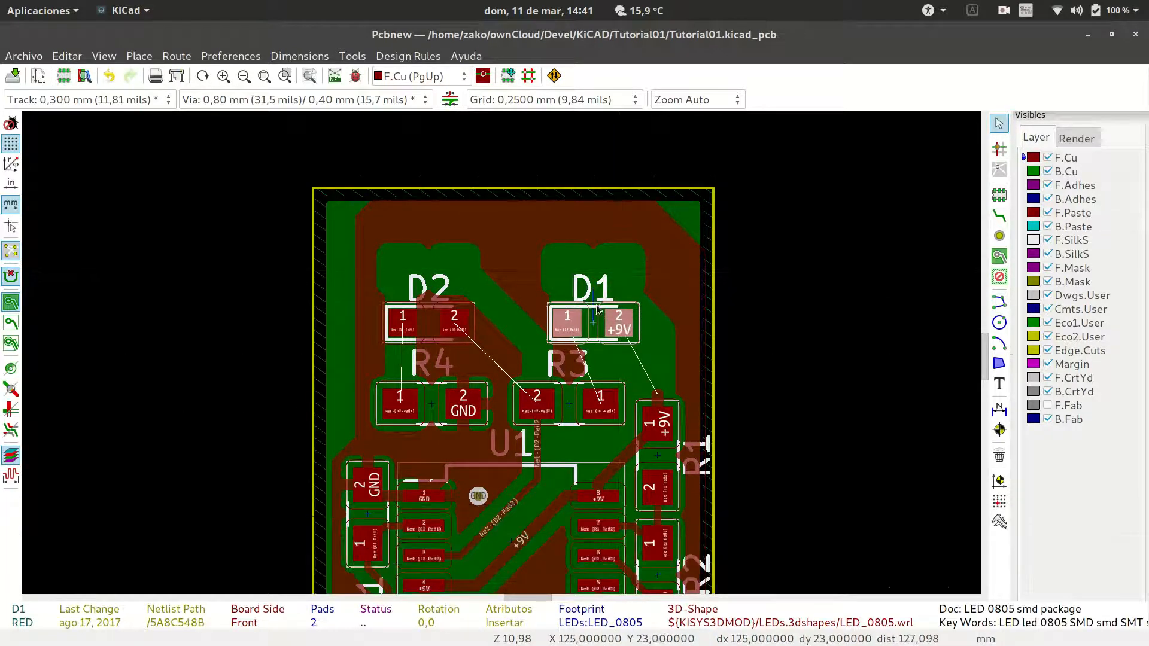
key(b)
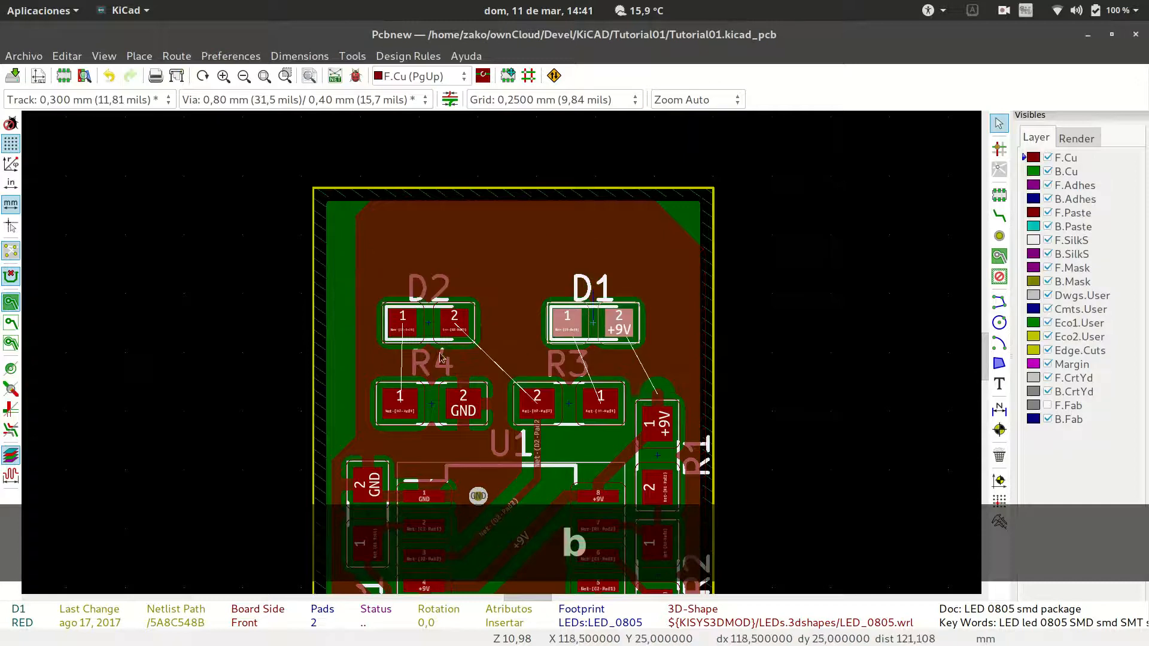
Step: Route F.Cu tracks from R4 pad 1 to D2 pad 1 and from R3 pad 2 to D2 pad 2
click(999, 216)
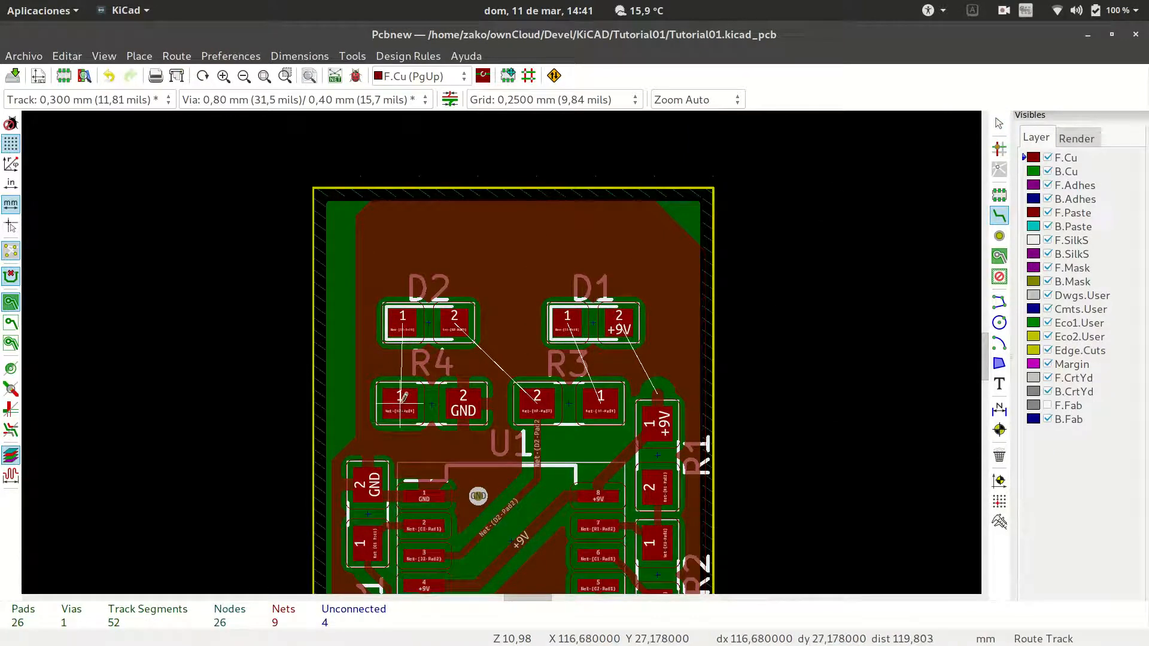
click(400, 405)
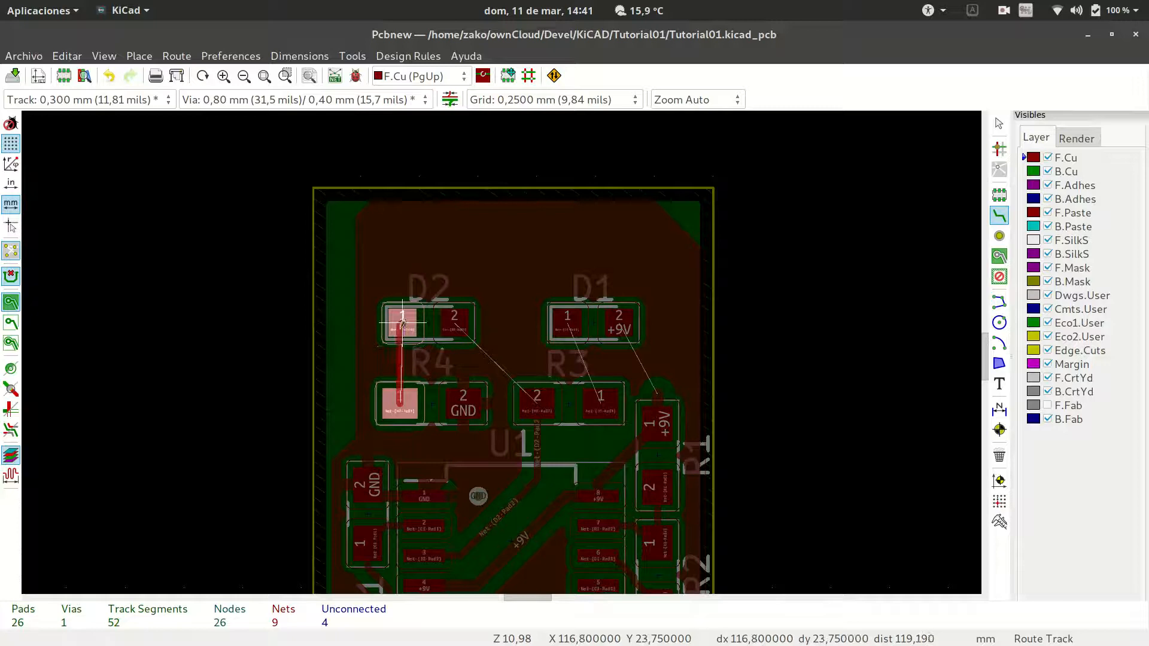
click(402, 323)
click(537, 402)
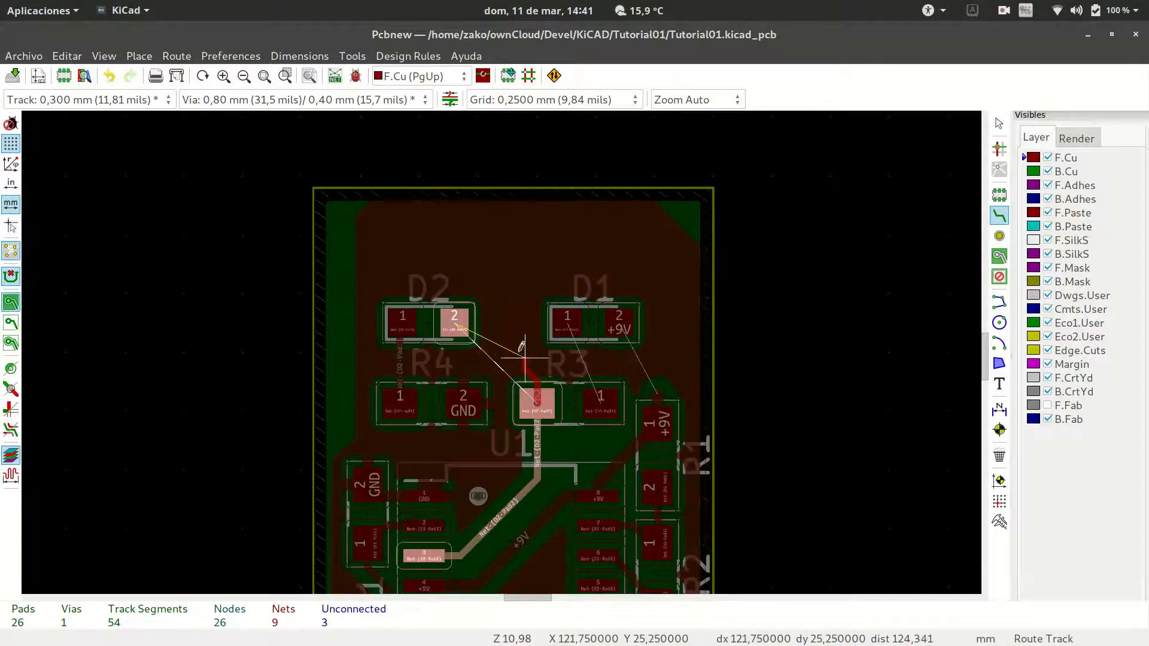
click(477, 364)
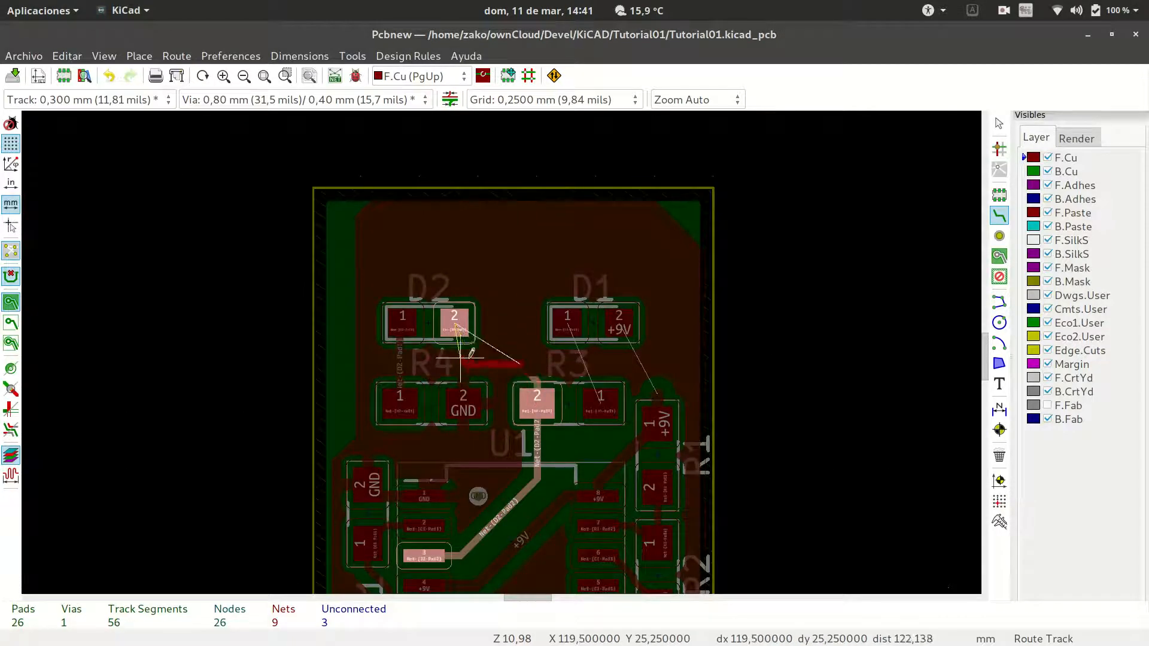
click(456, 328)
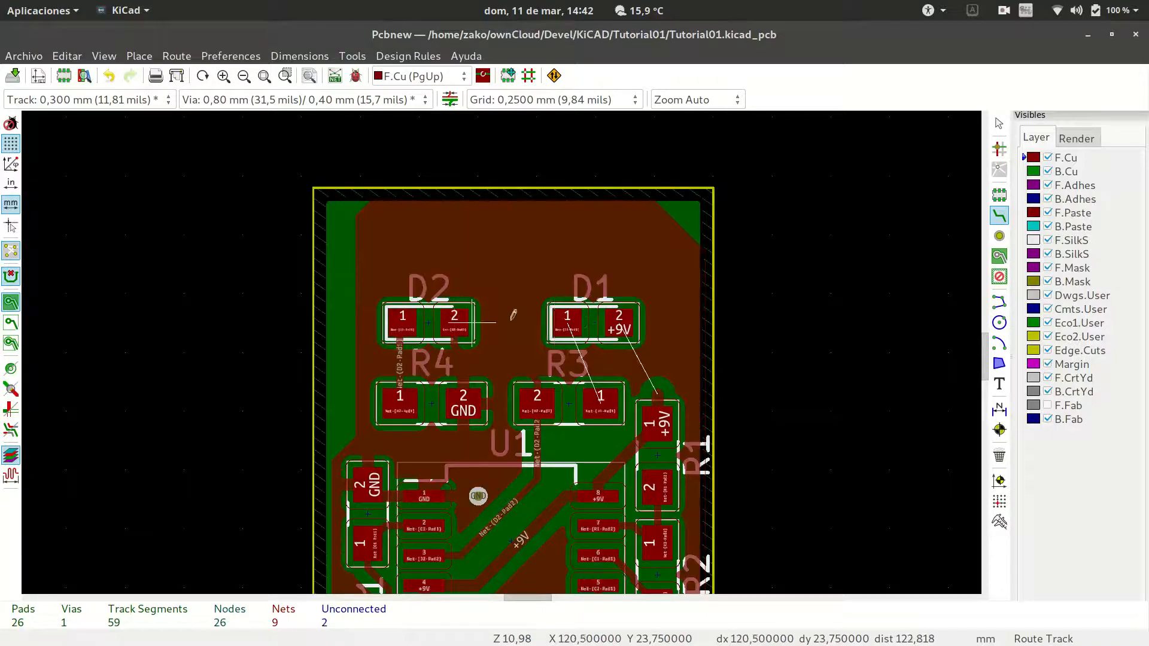
Step: Route F.Cu tracks from D1 pad 1 to R3 pad 1 and from D1 pad 2 to the +9V track end at R1
click(567, 323)
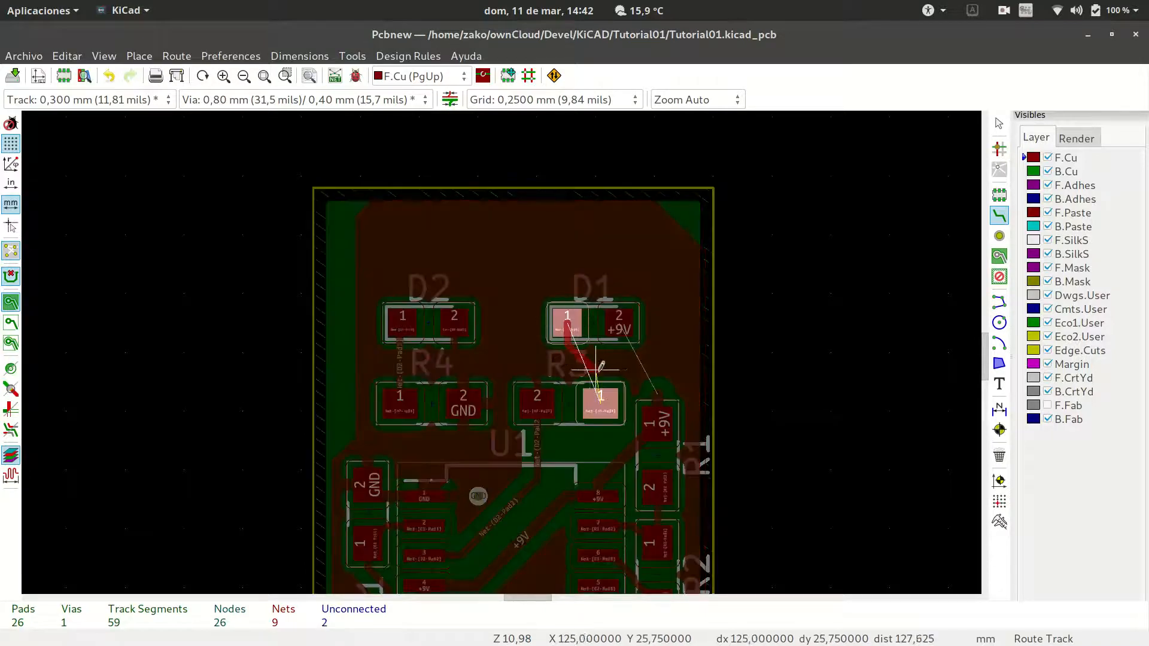
double_click(601, 404)
click(620, 323)
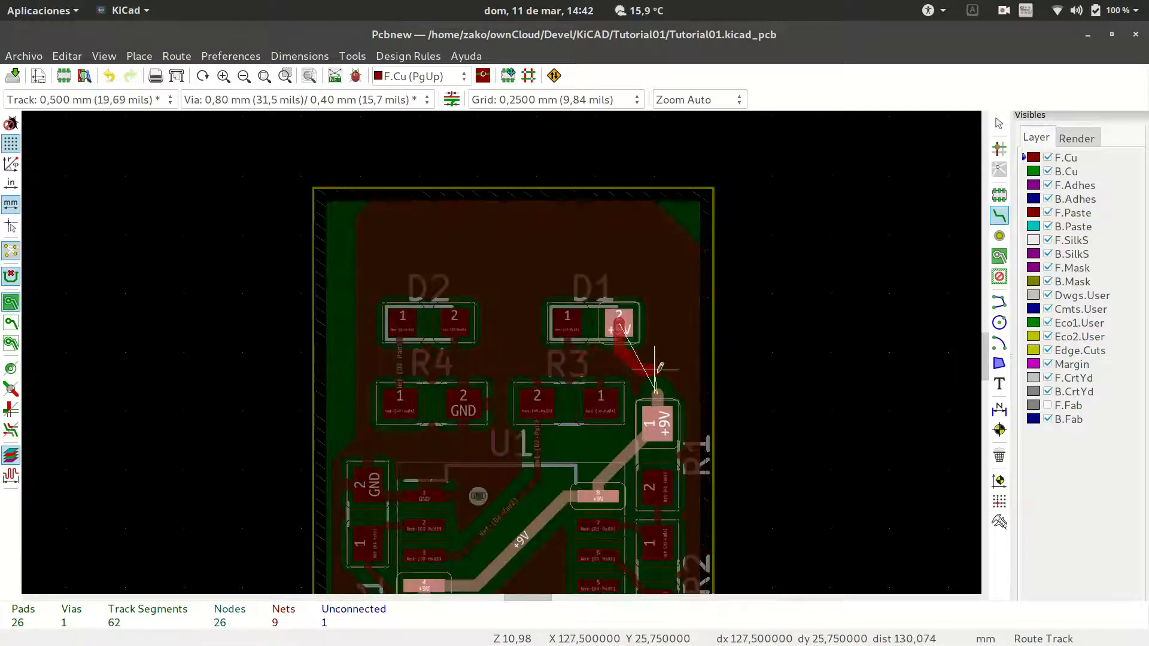
double_click(658, 393)
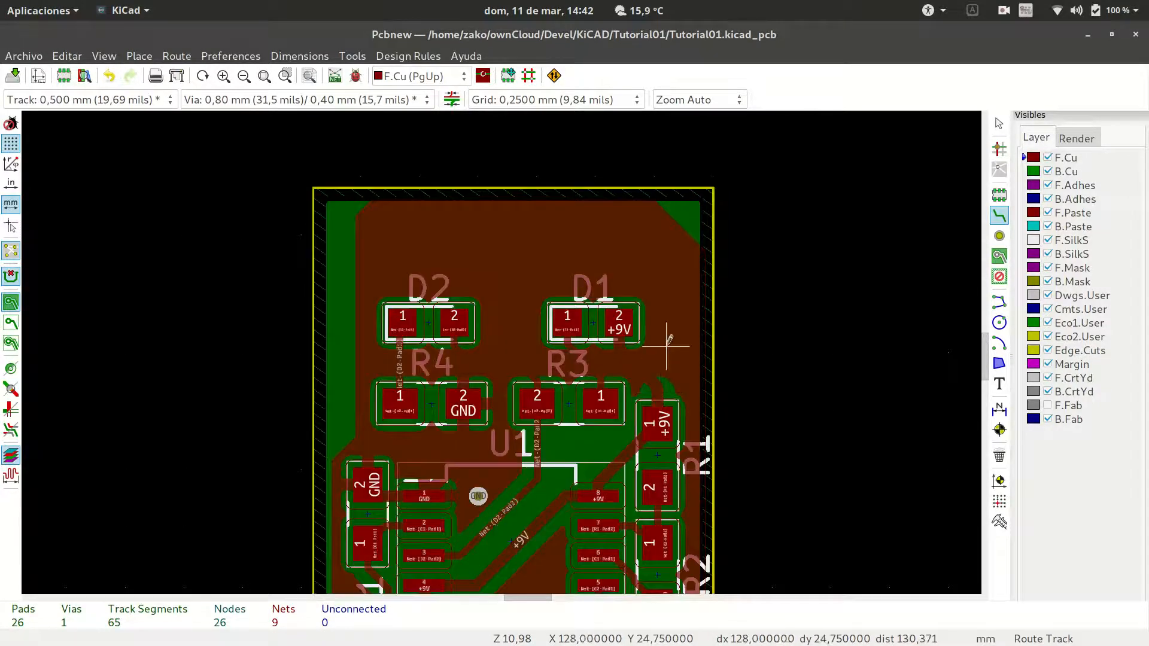
Step: Refill all copper zones around the newly routed LED tracks
key(b)
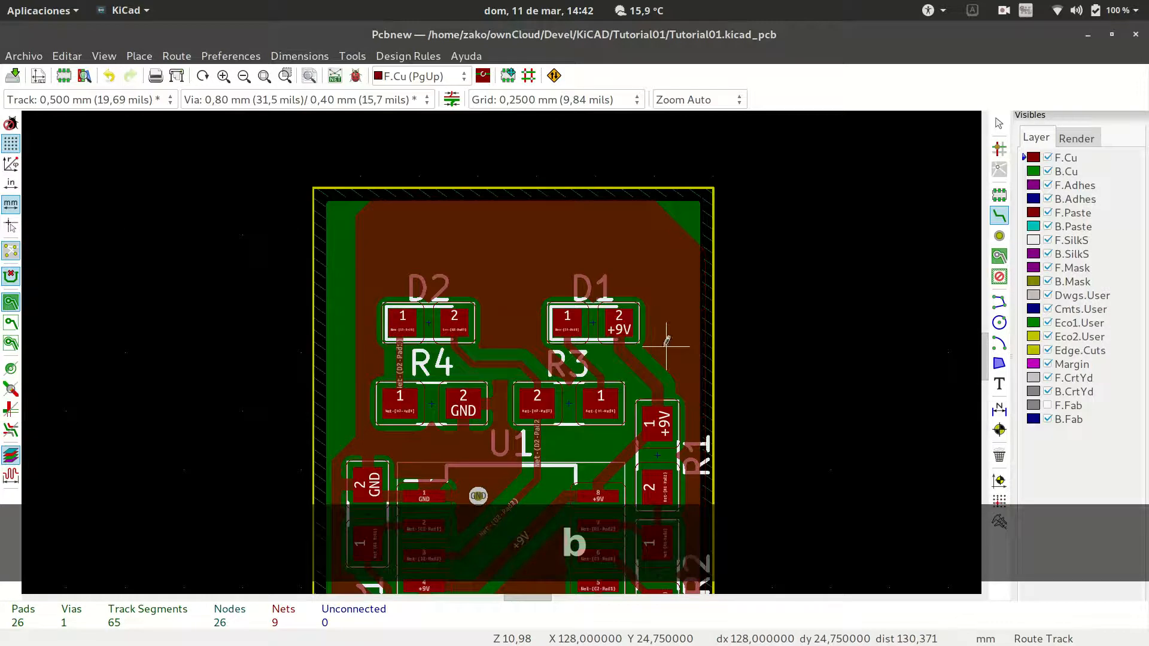
scroll(666, 341, down, 6)
scroll(504, 345, up, 4)
scroll(504, 345, up, 2)
scroll(504, 346, down, 3)
scroll(503, 336, up, 1)
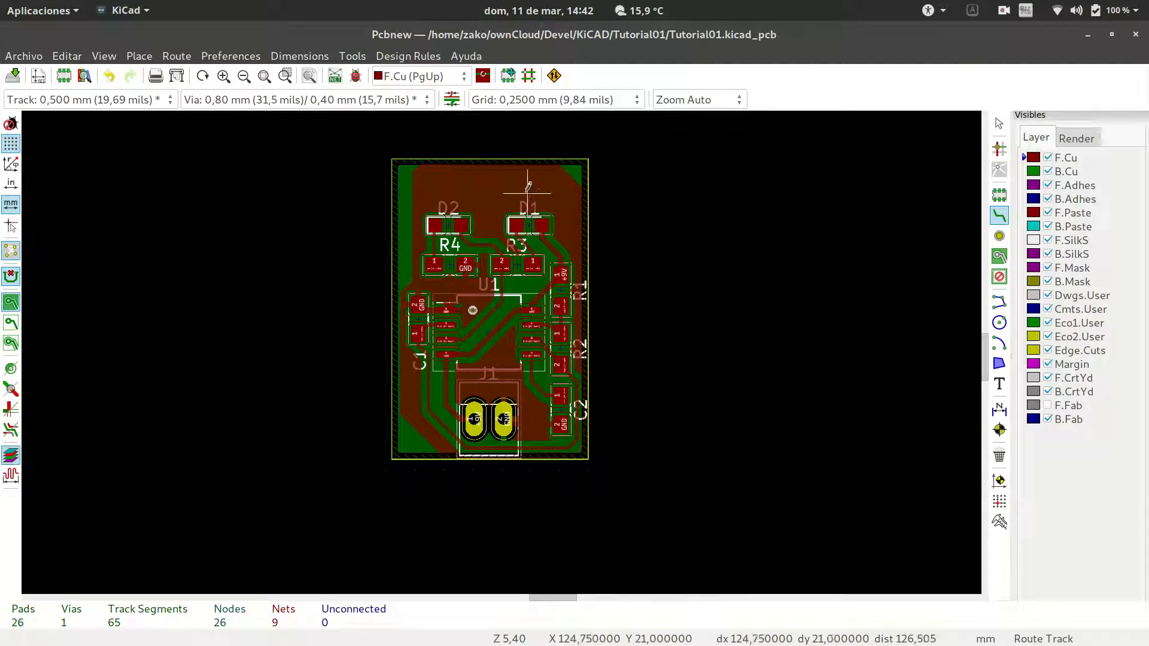
Step: Inspect the board with its SMD LEDs in the 3D viewer from a tilted close-up angle, and close the viewer
click(103, 55)
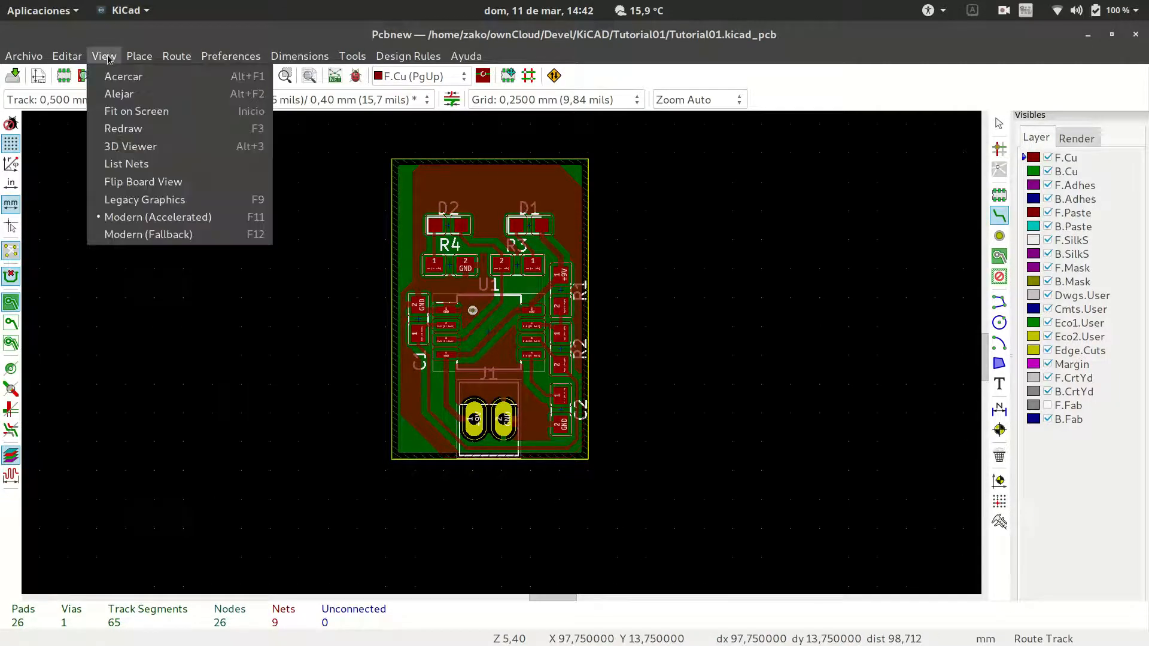
click(133, 147)
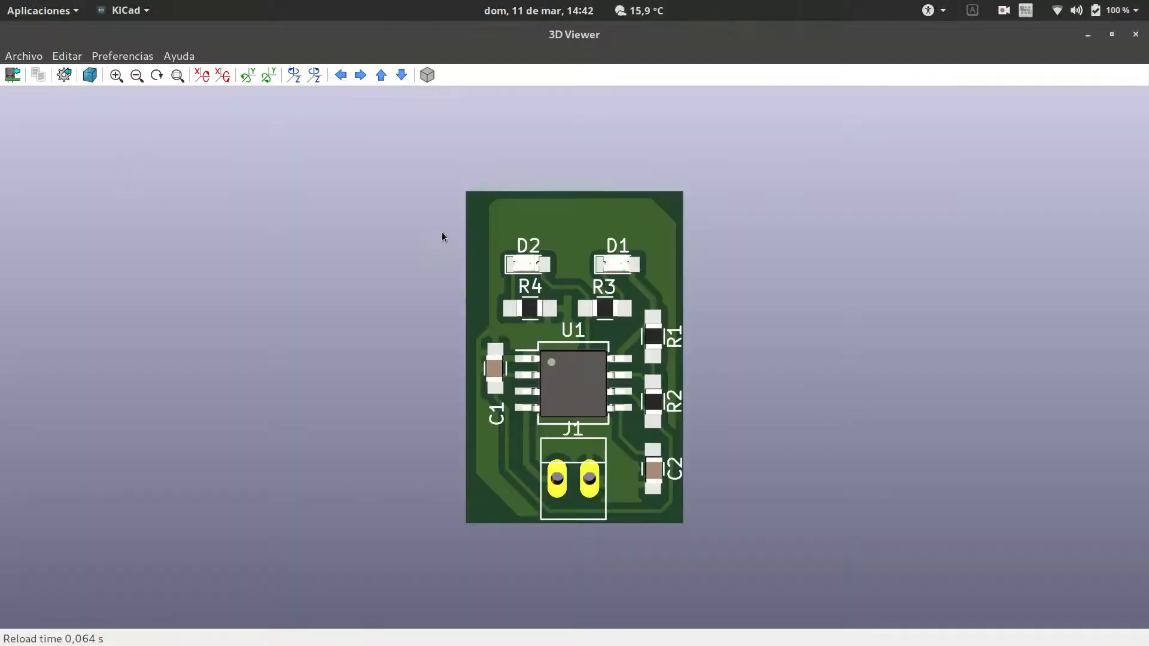
drag(609, 450, 620, 276)
scroll(620, 276, up, 1)
scroll(580, 270, up, 3)
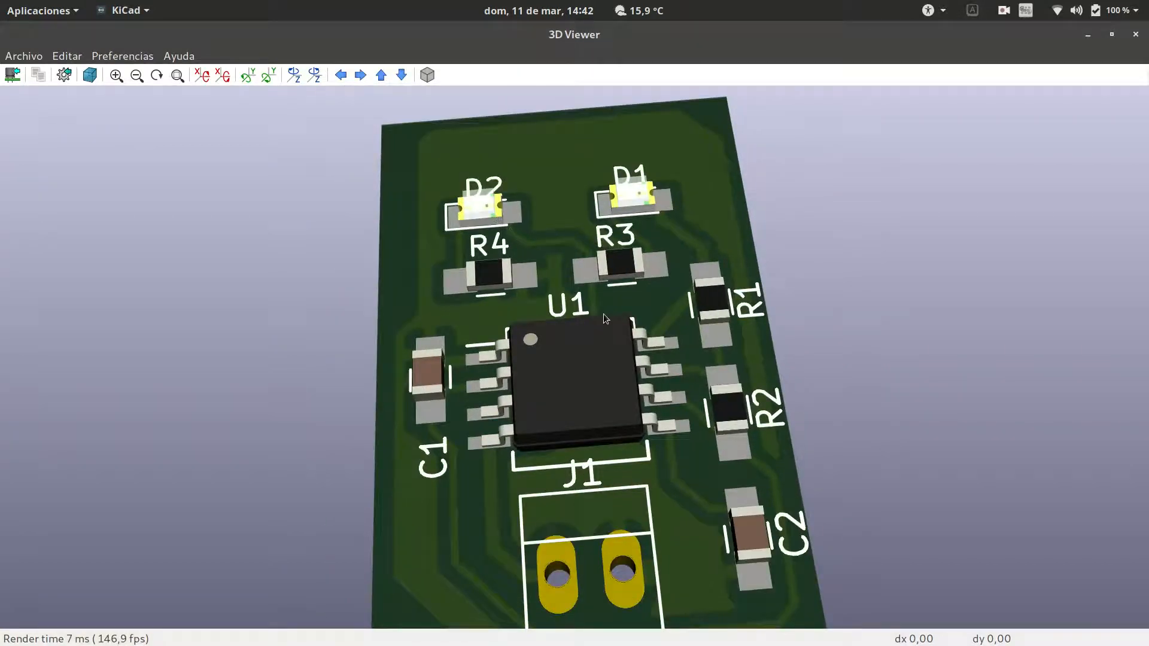
click(1136, 34)
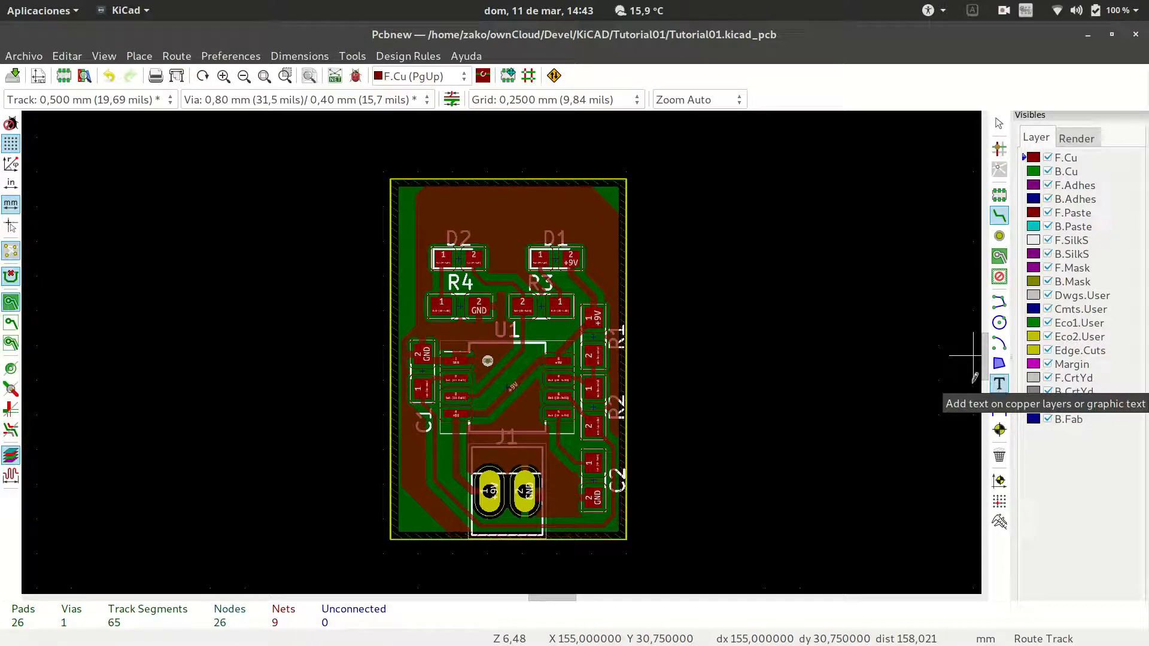
Step: Add the text "Tutorial 01" on the F.SilkS layer, centred above D2 and D1 near the board's upper edge
click(999, 384)
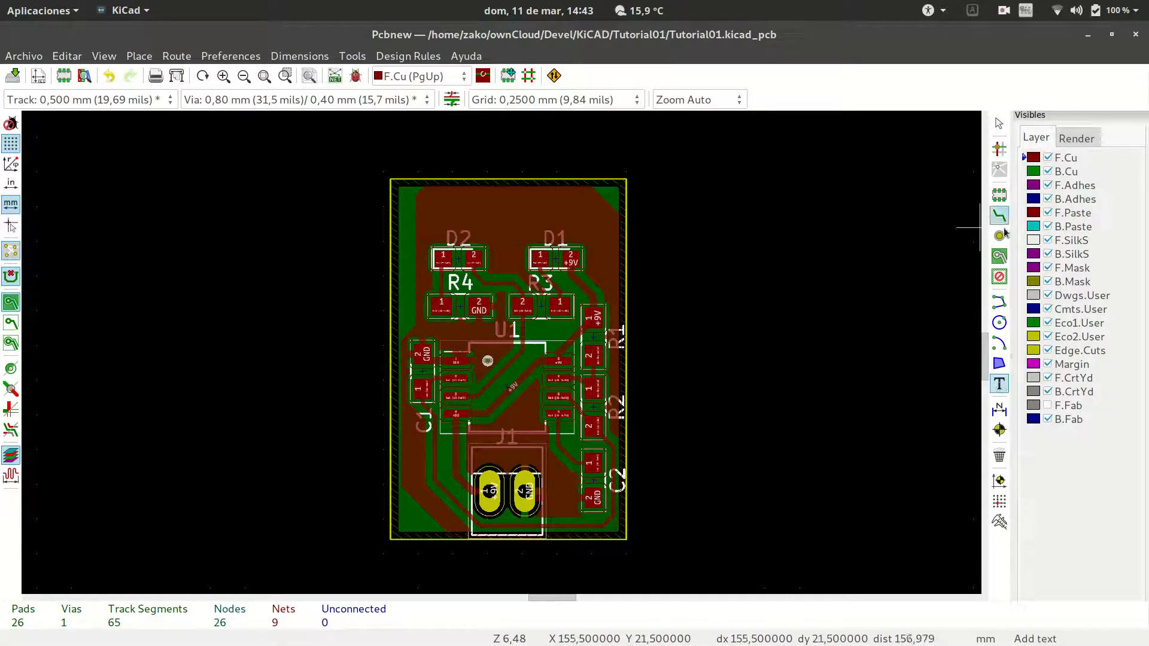
click(1024, 242)
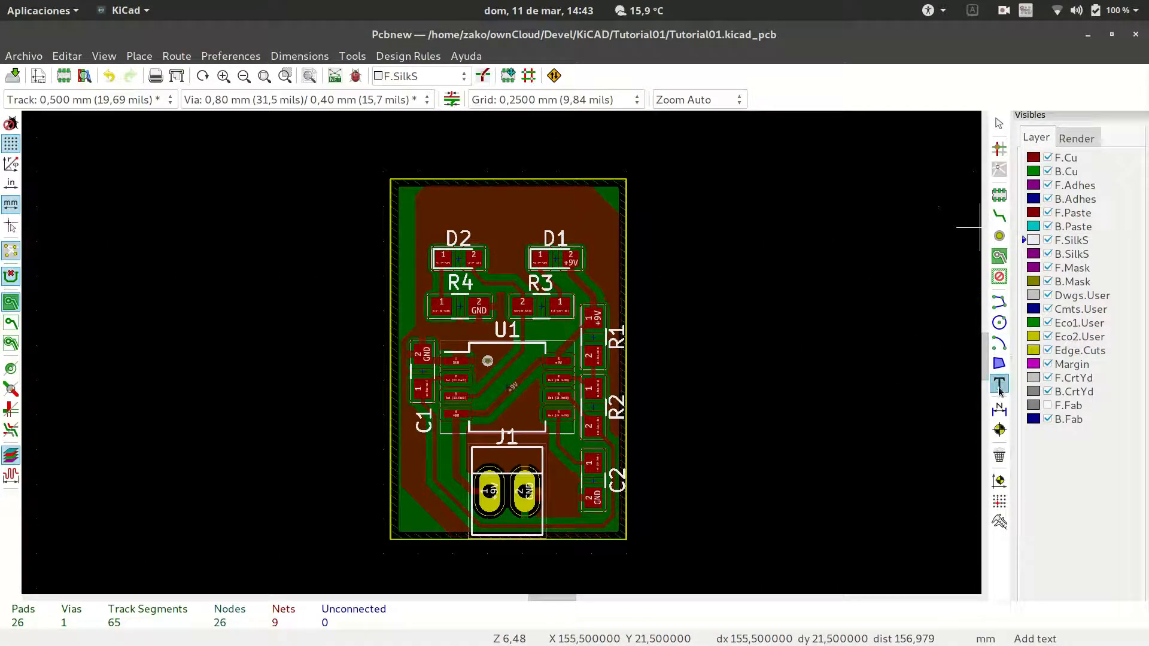
click(427, 206)
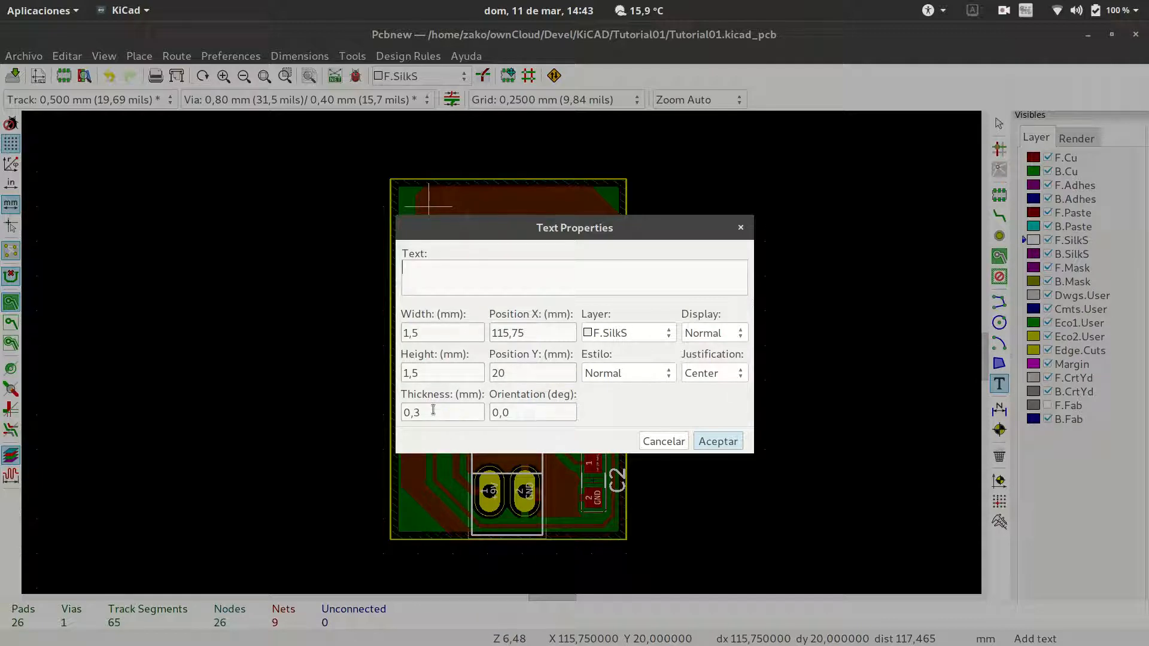
text(T)
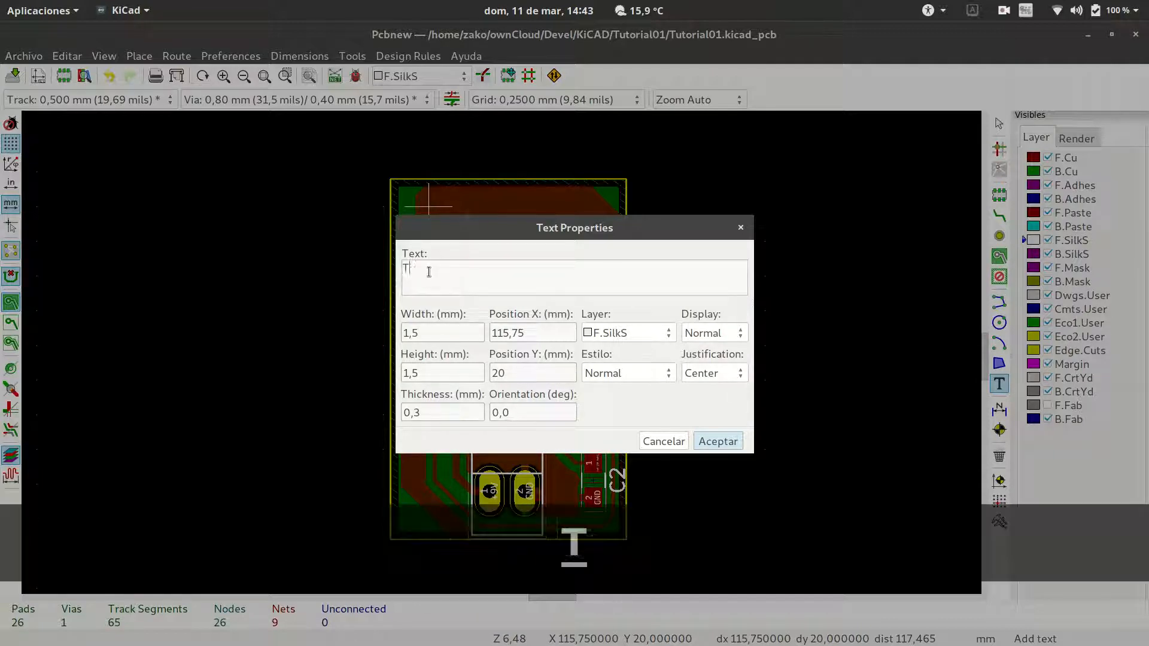
text(utorial 01)
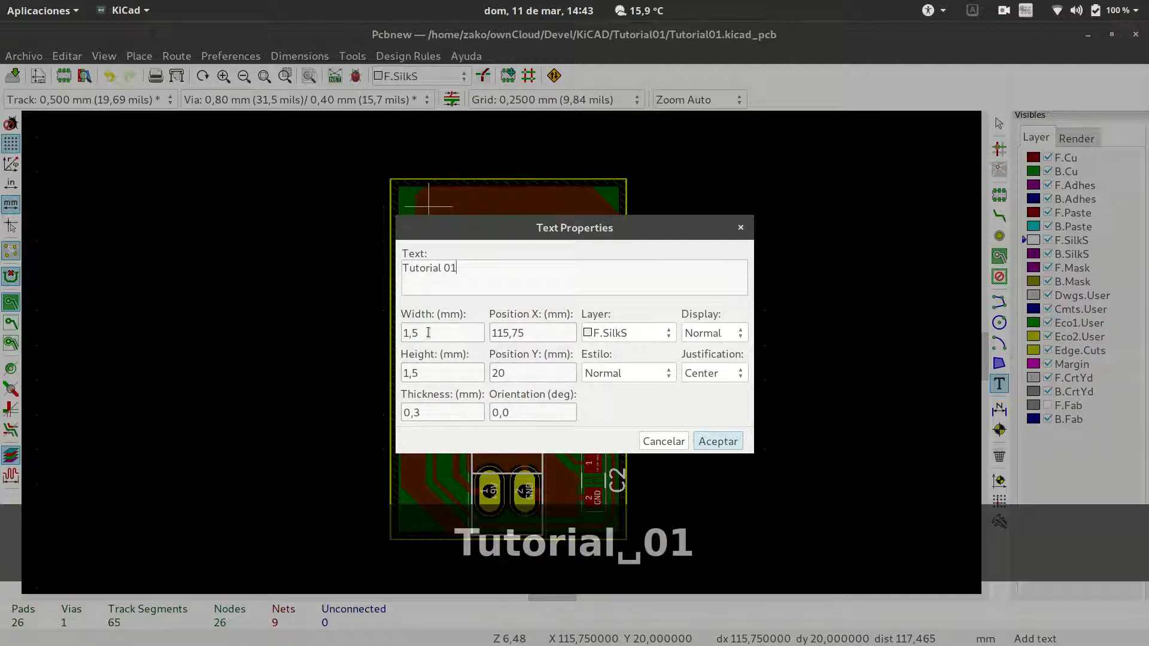
click(718, 441)
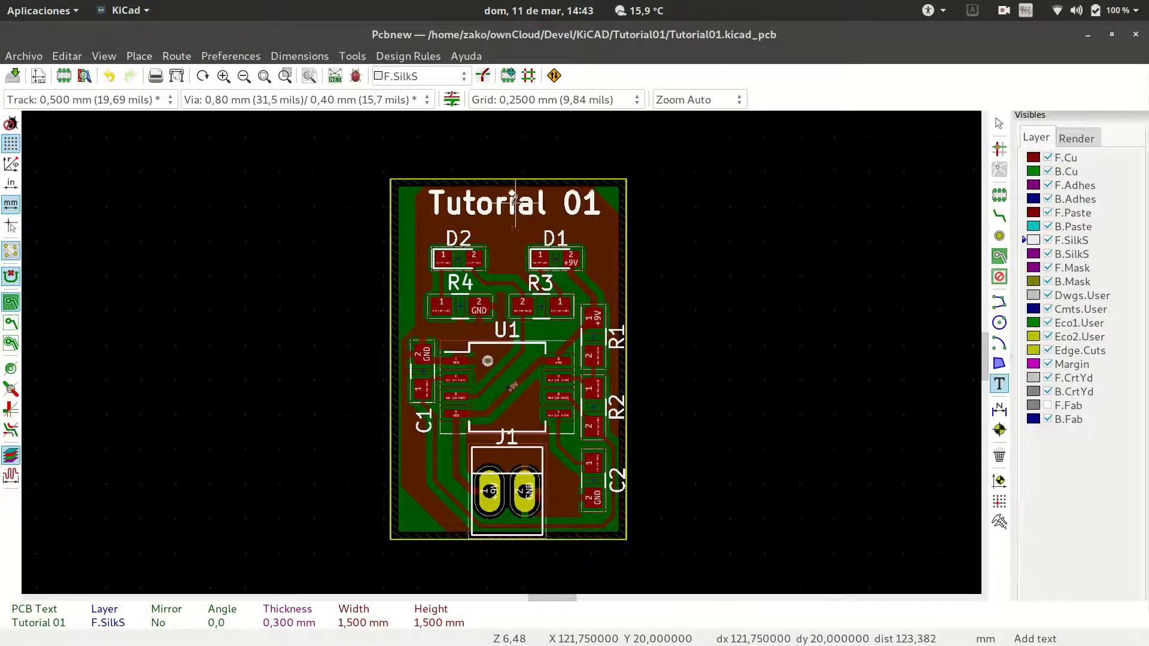
click(513, 203)
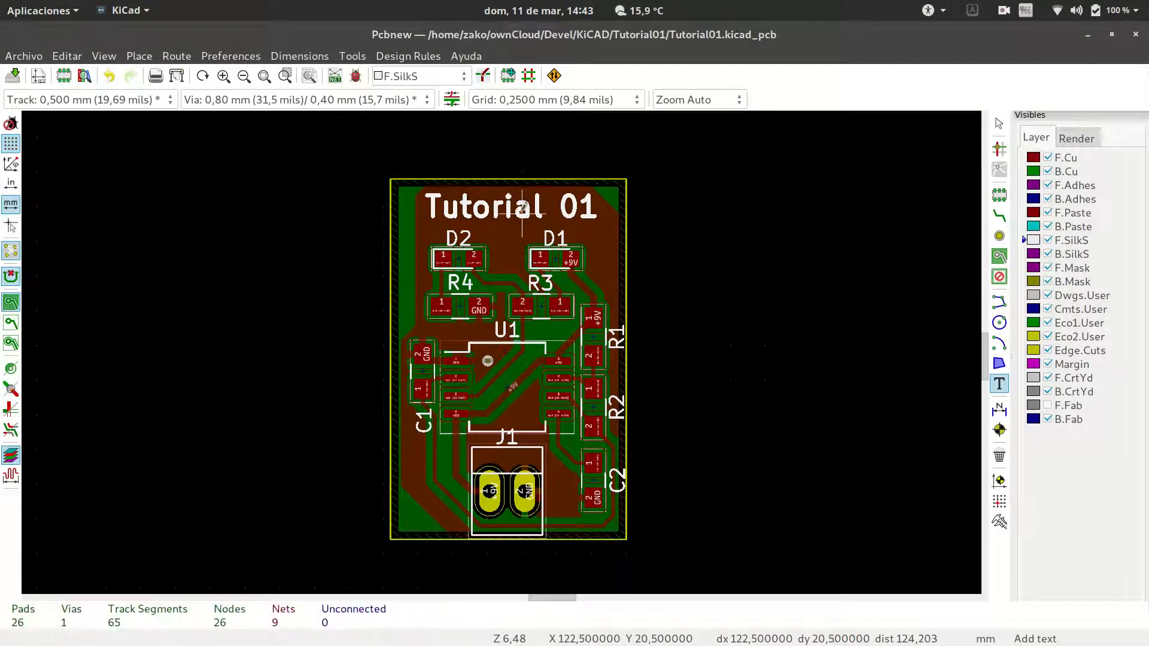
Step: Inspect the "Tutorial 01" silkscreen title on the board's front in the 3D viewer from a tilted angle, and close the viewer
click(68, 56)
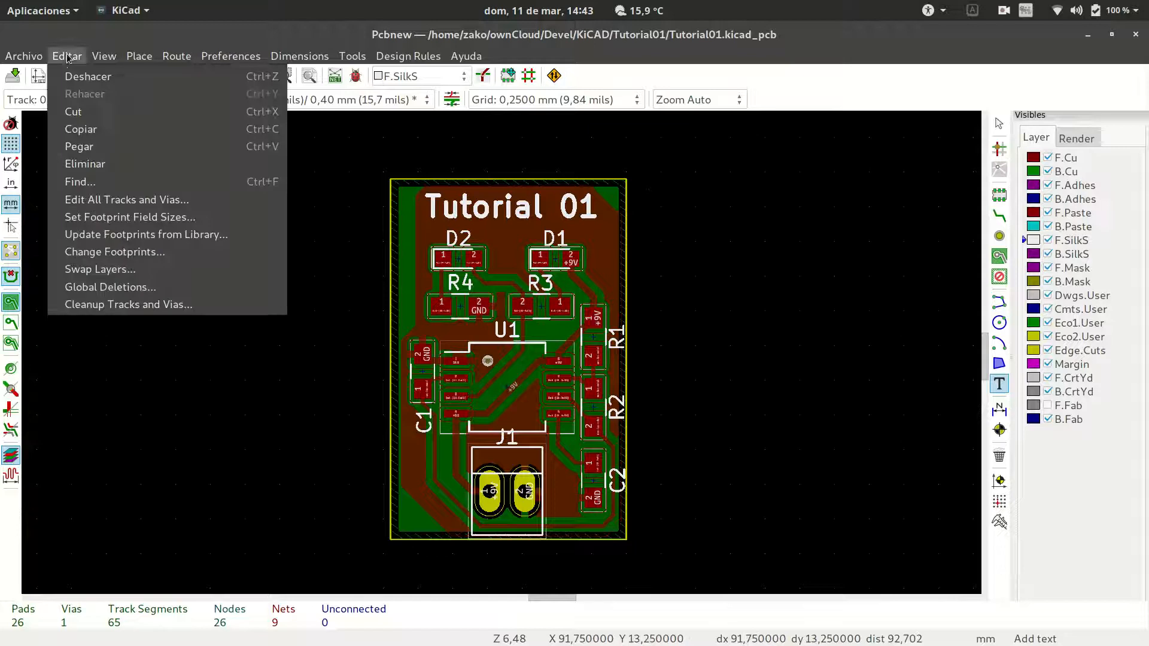
mouse_move(103, 55)
click(138, 151)
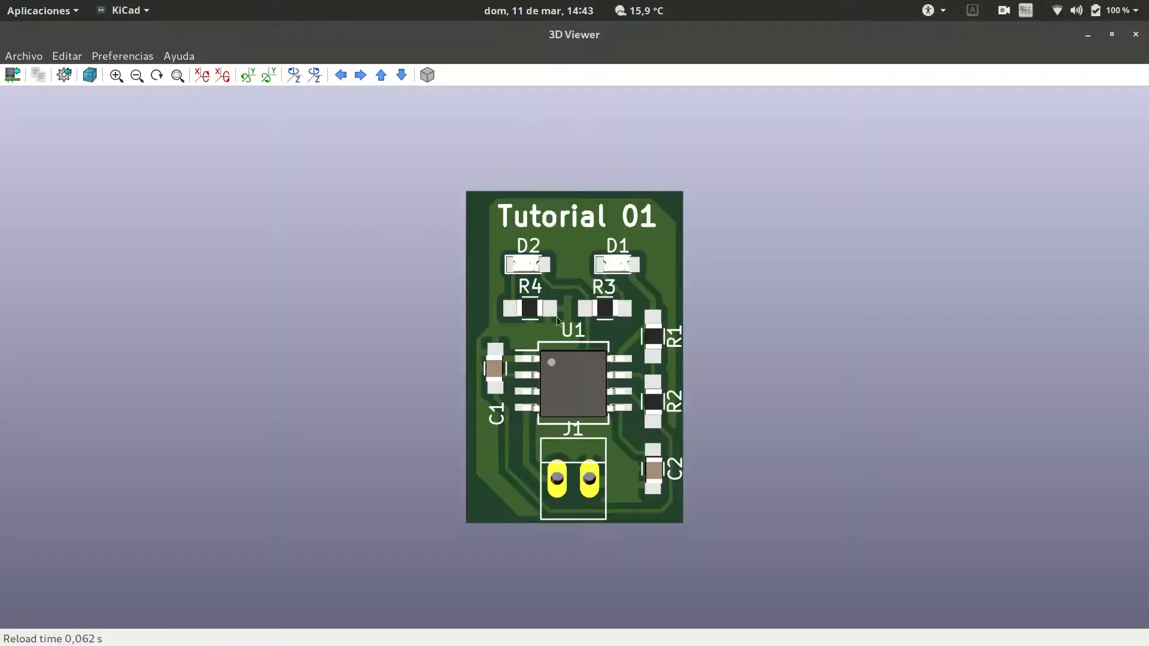
drag(423, 387, 547, 365)
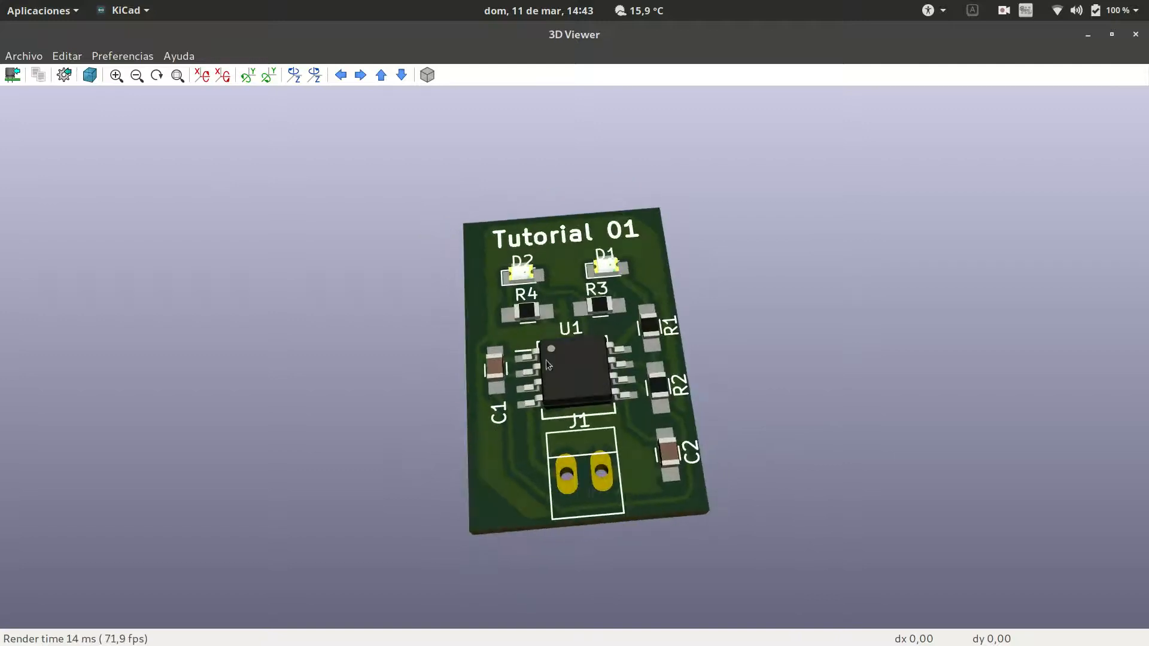
click(1135, 36)
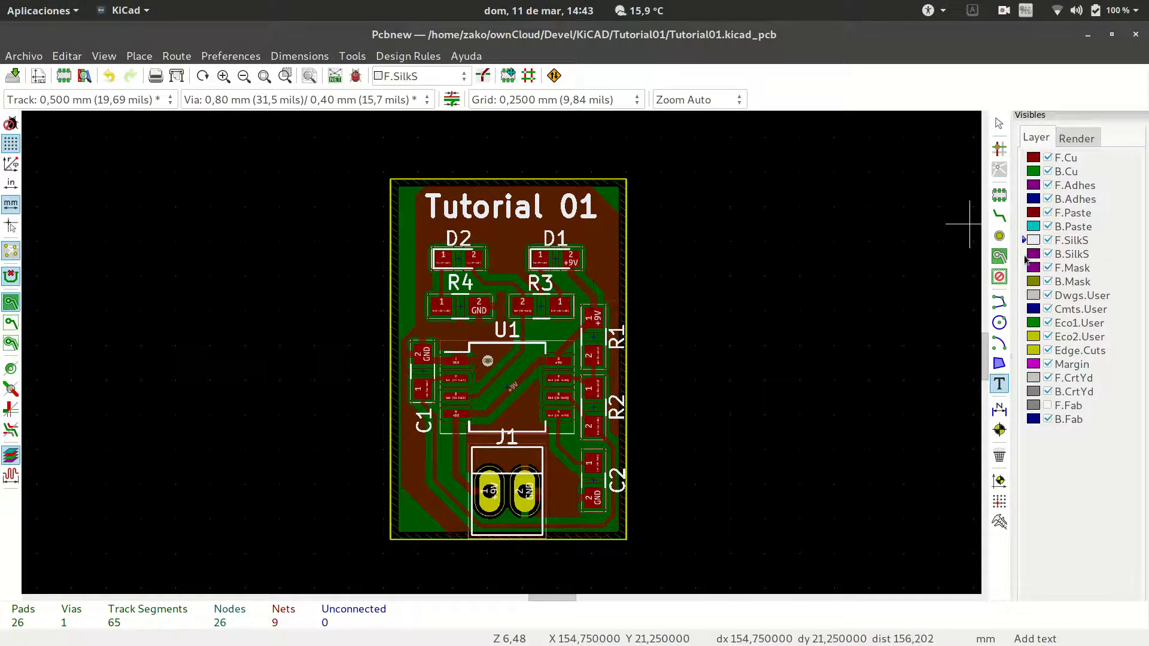
Step: Turn the board over in the 3D viewer to examine its back side, and close the viewer
click(103, 55)
click(130, 146)
drag(726, 341, 226, 351)
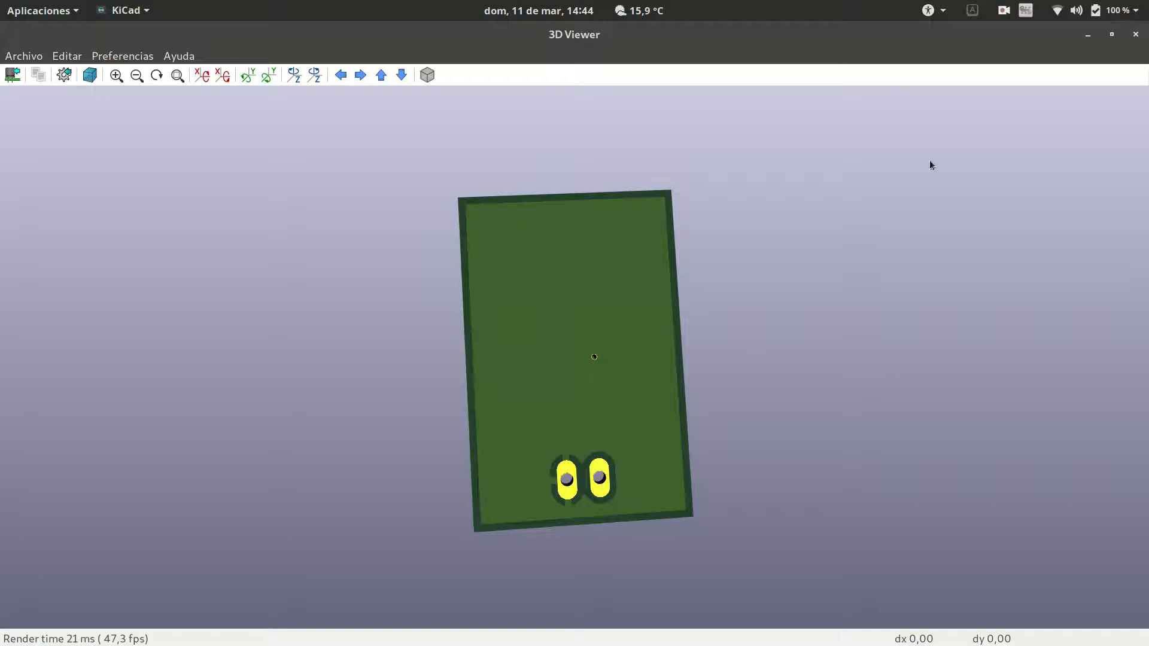
click(1137, 35)
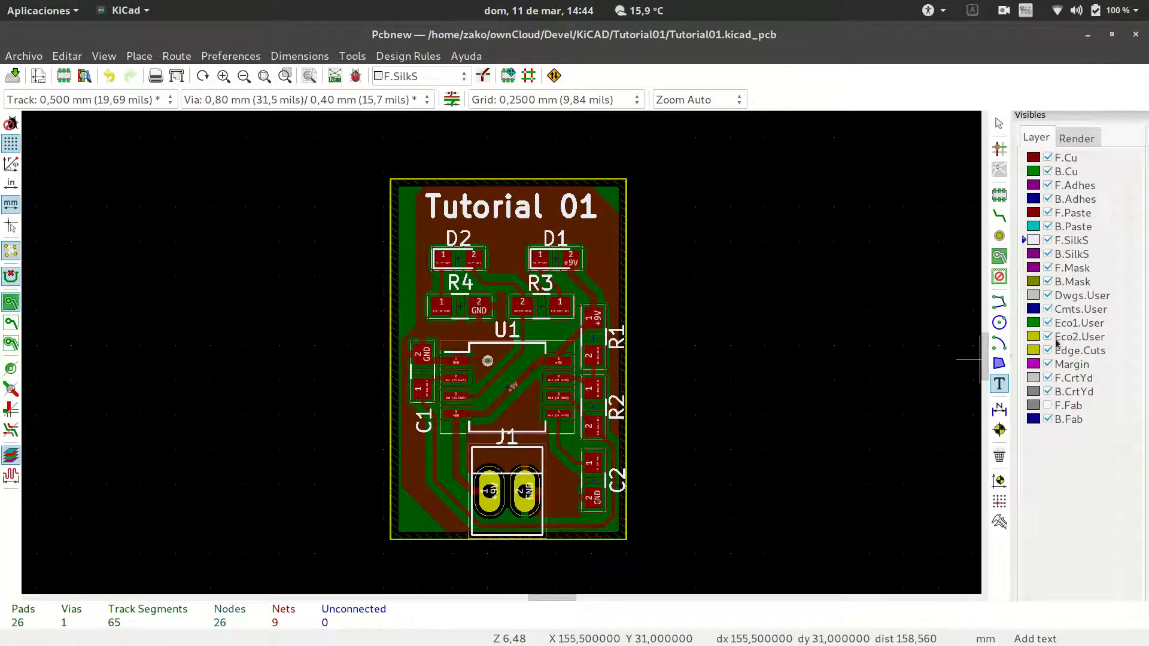
Step: Add mirrored two-line text "Versión 0.1" / "2018" on the B.SilkS layer, centred near the board's upper edge
click(1031, 254)
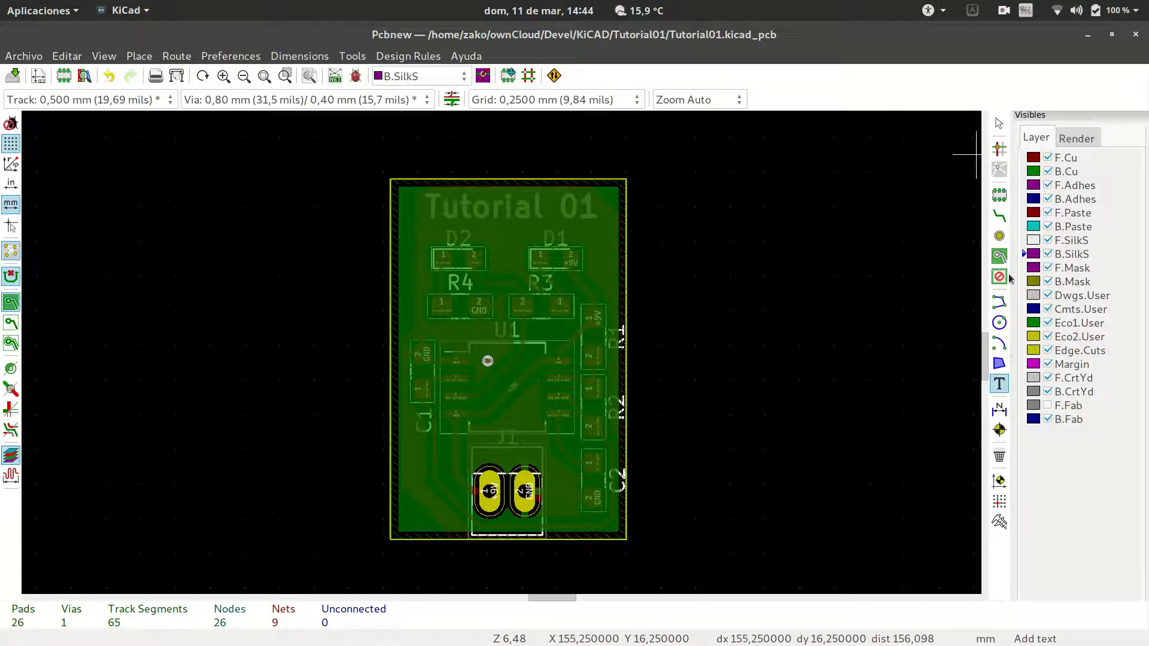
click(998, 389)
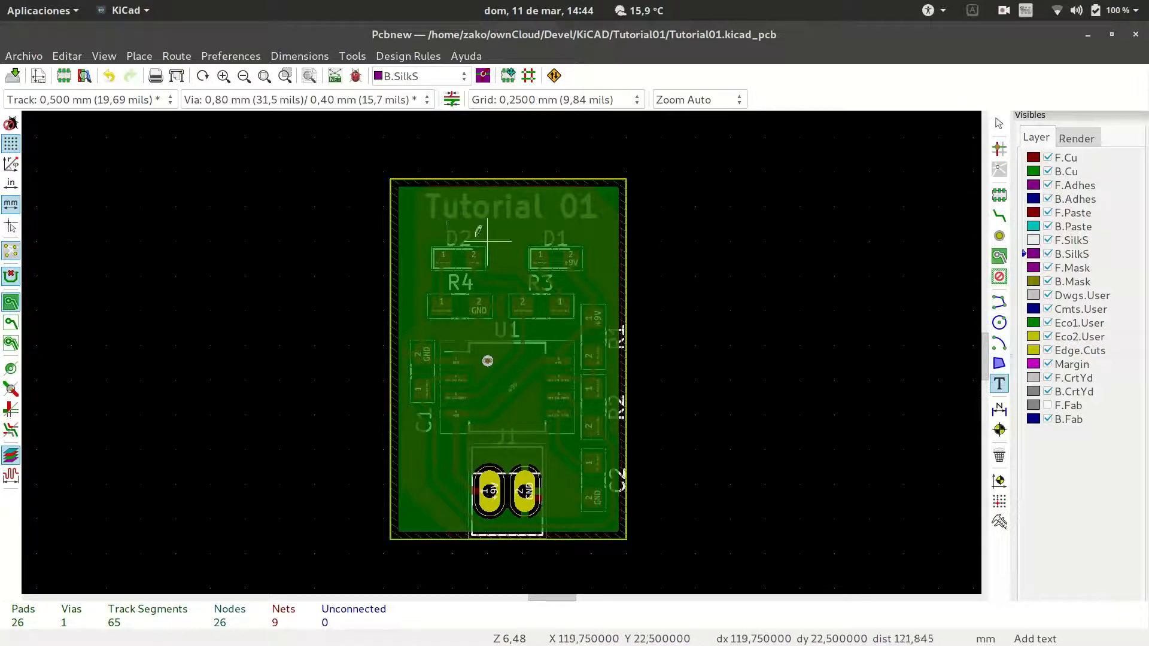
click(432, 217)
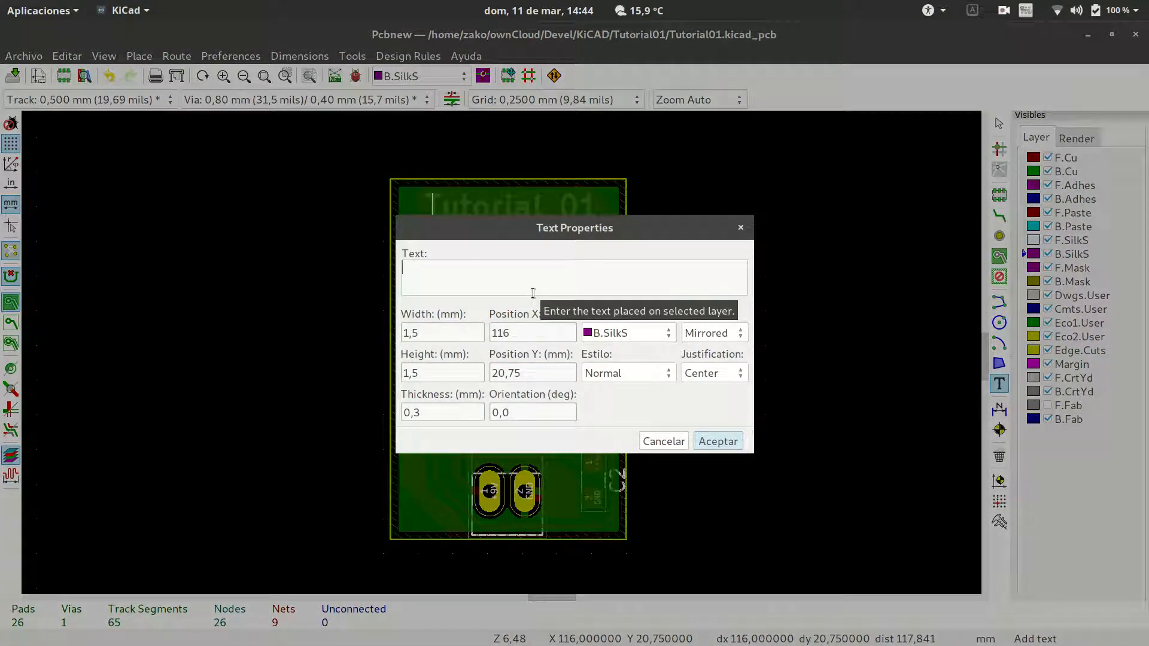
text(Versi)
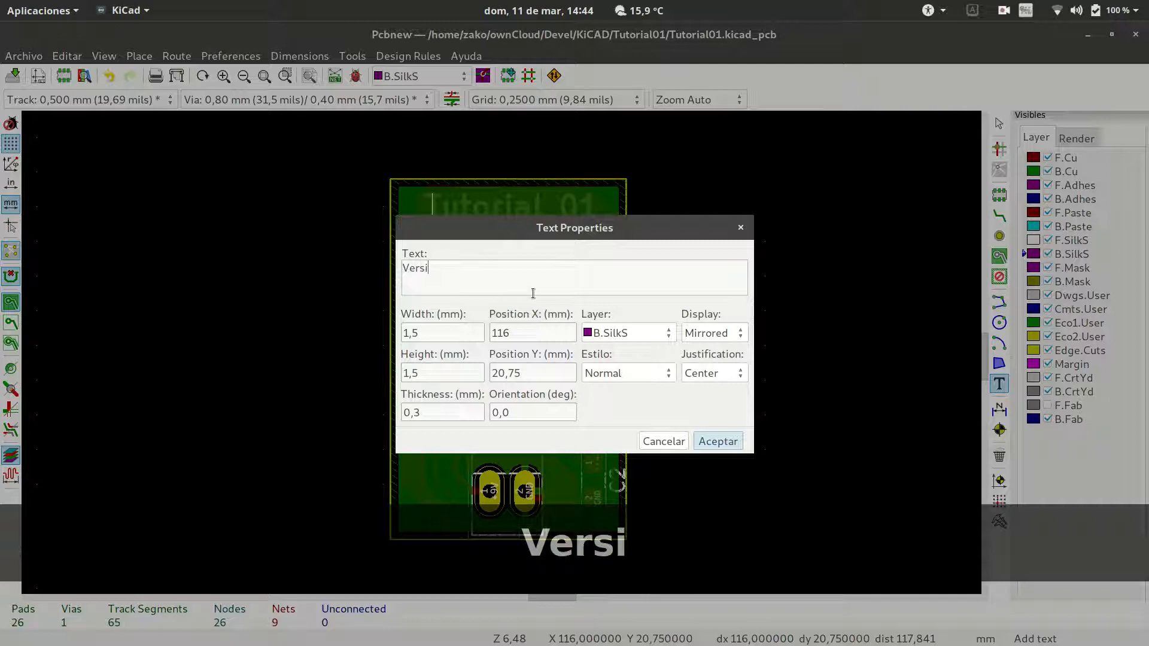
text(ón 0)
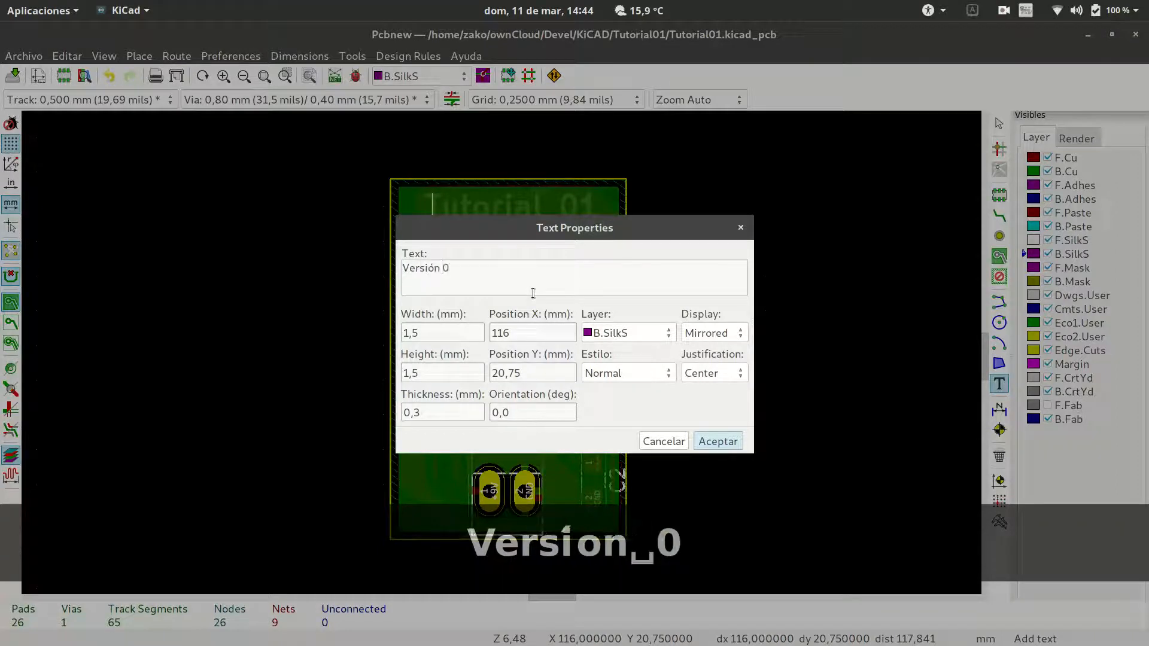
text(.1)
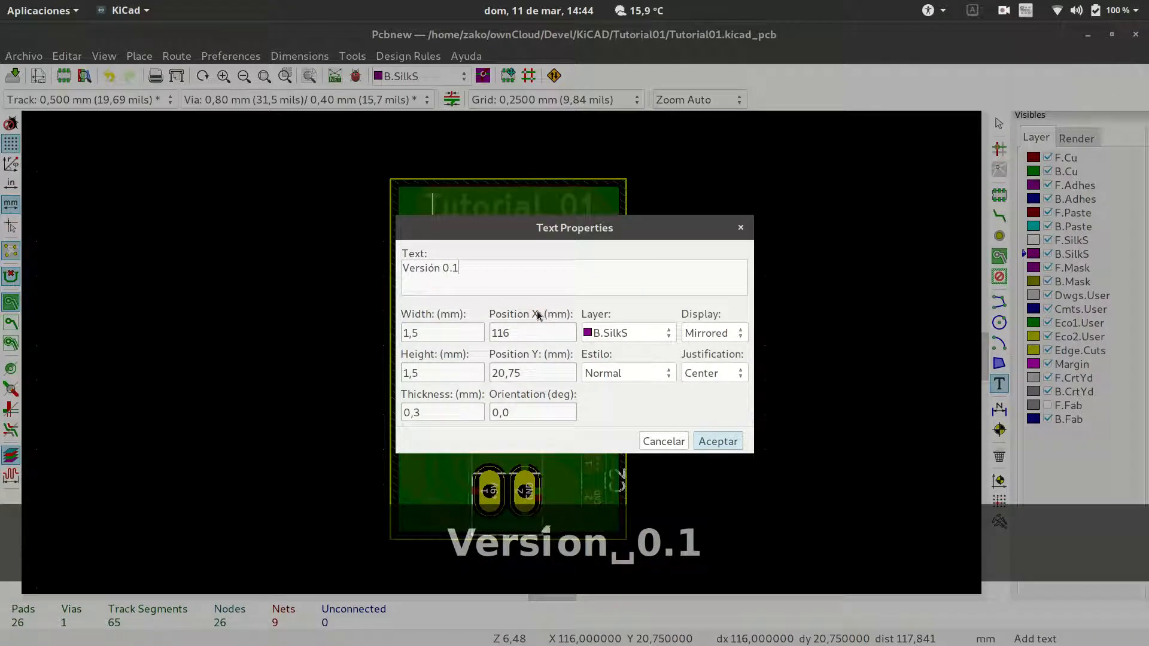
key(Return)
text(ç)
key(BackSpace)
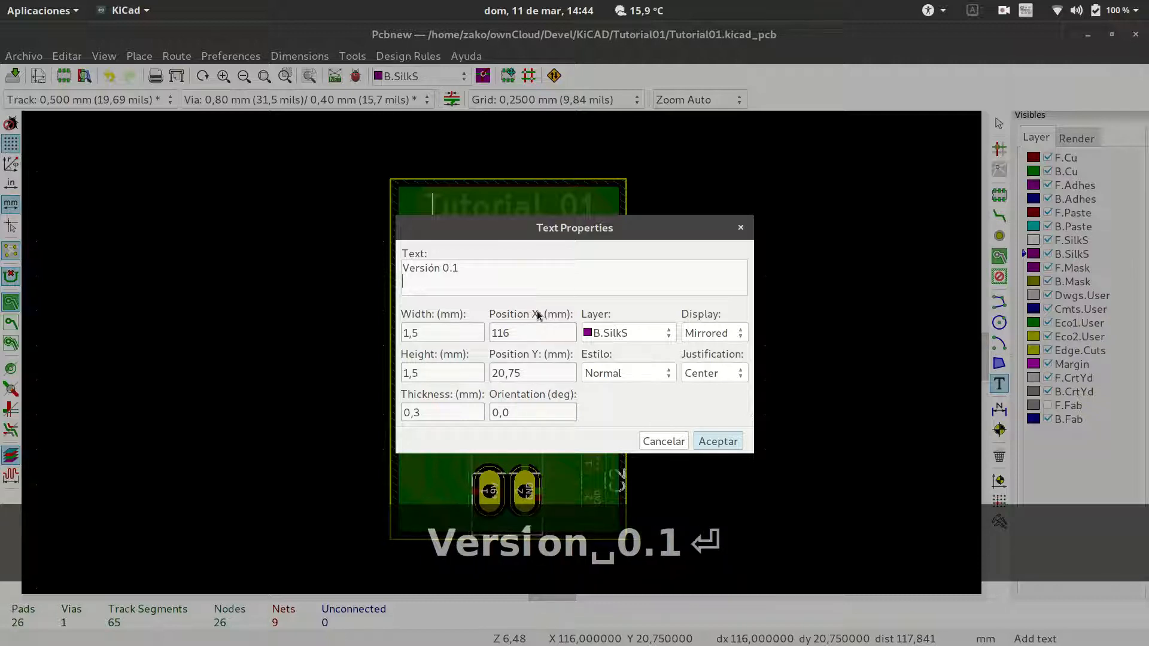
text(2018)
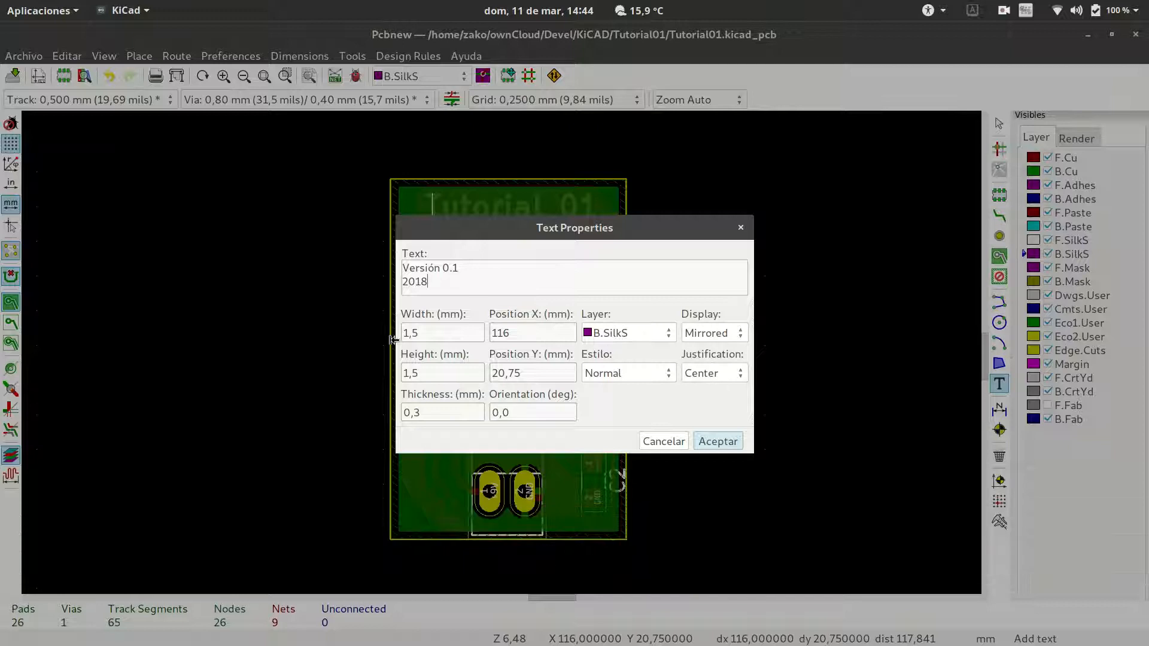
click(730, 449)
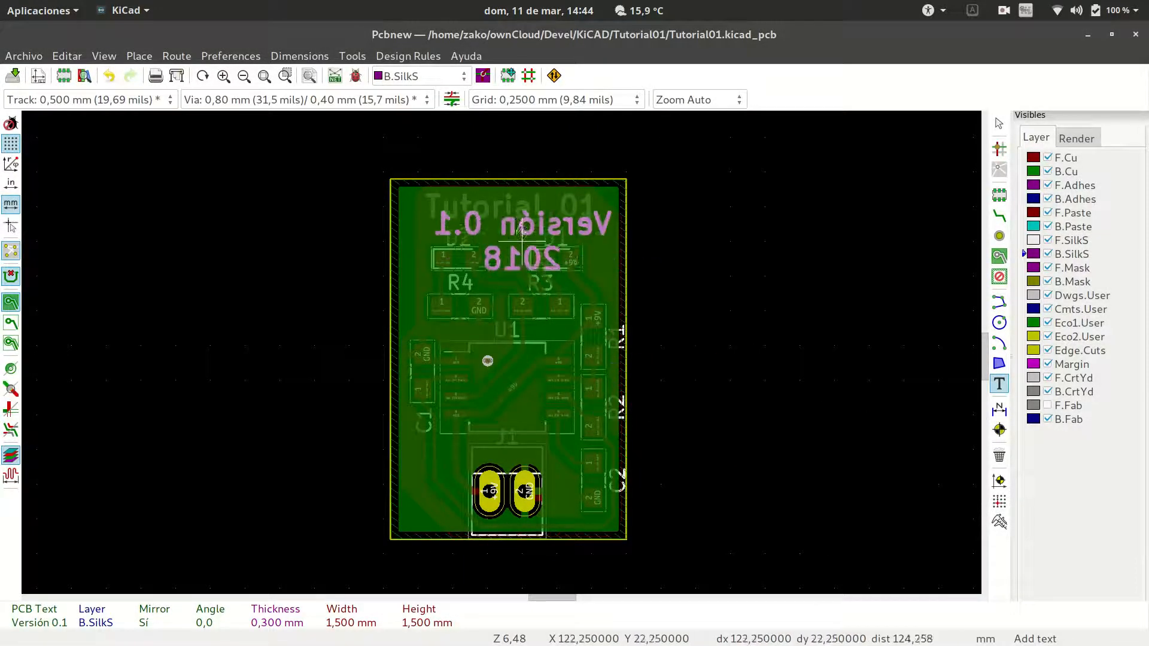
click(510, 218)
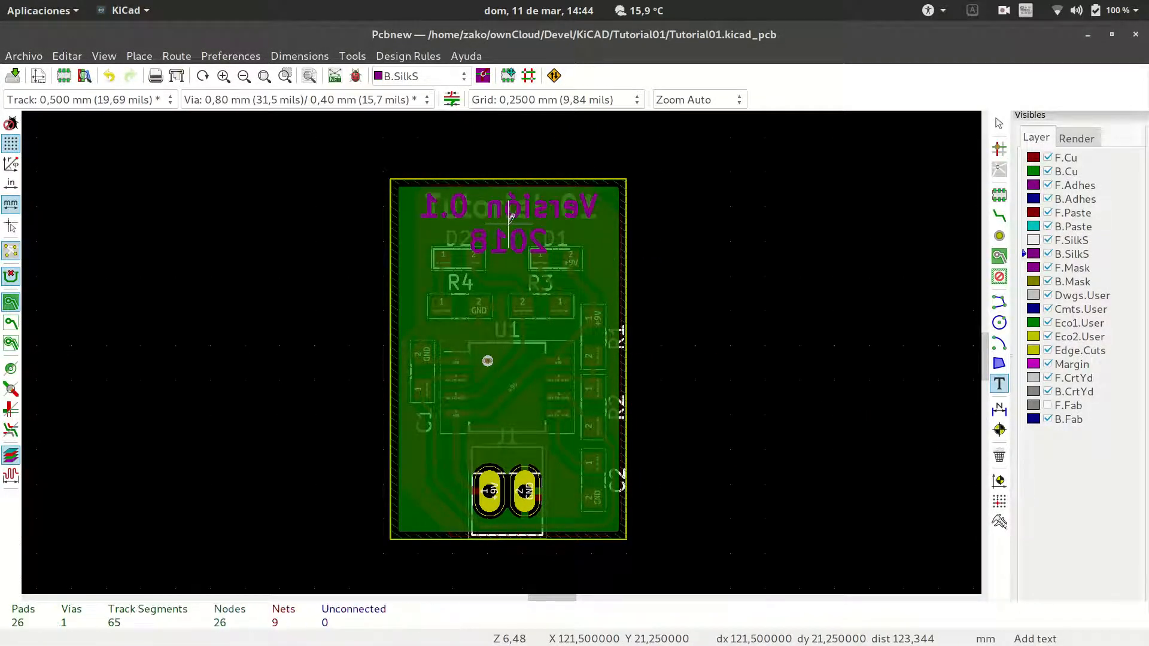
Step: Rotate the board in the 3D viewer to check the version text on its back, and close the viewer
click(104, 56)
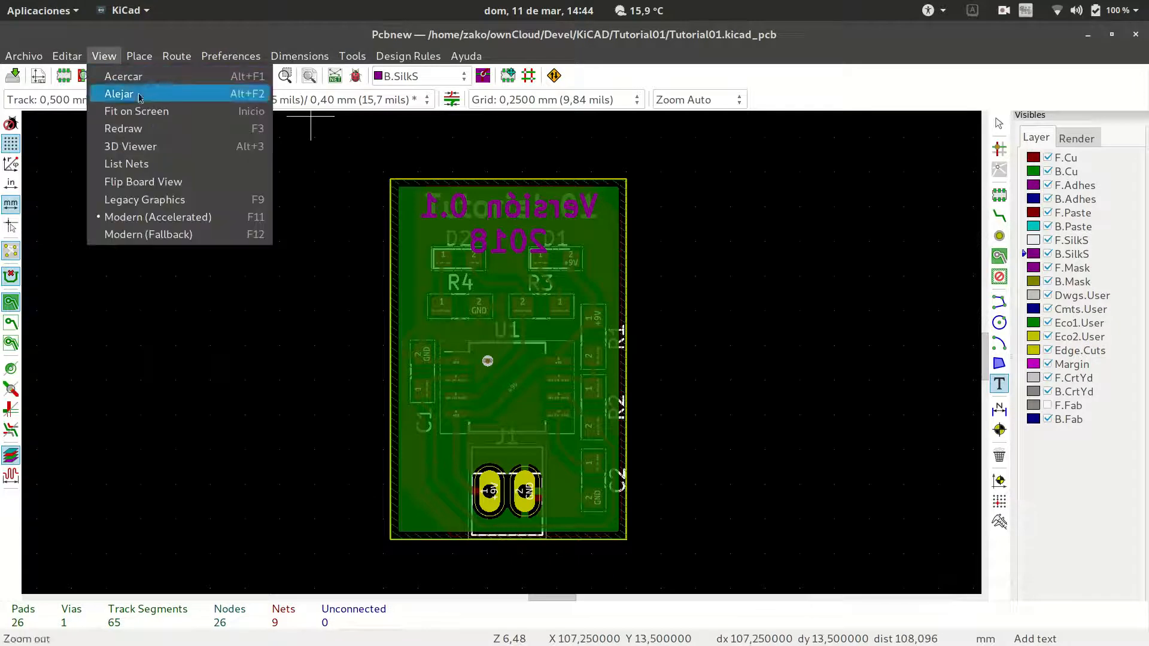
click(128, 146)
drag(766, 360, 708, 212)
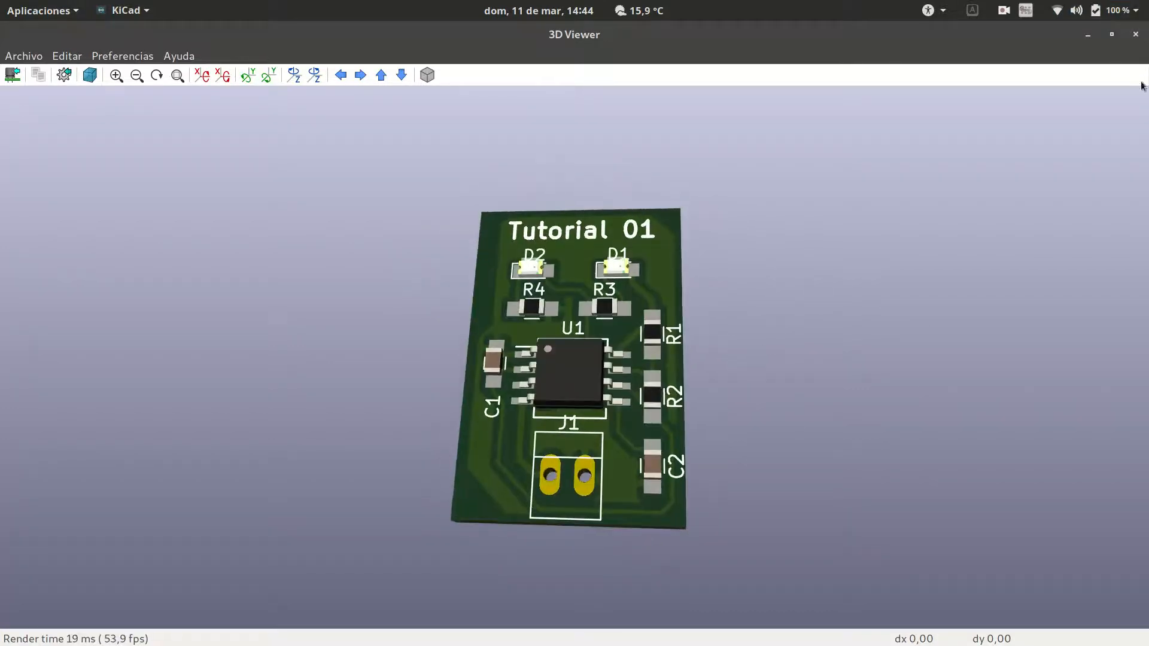
click(1135, 35)
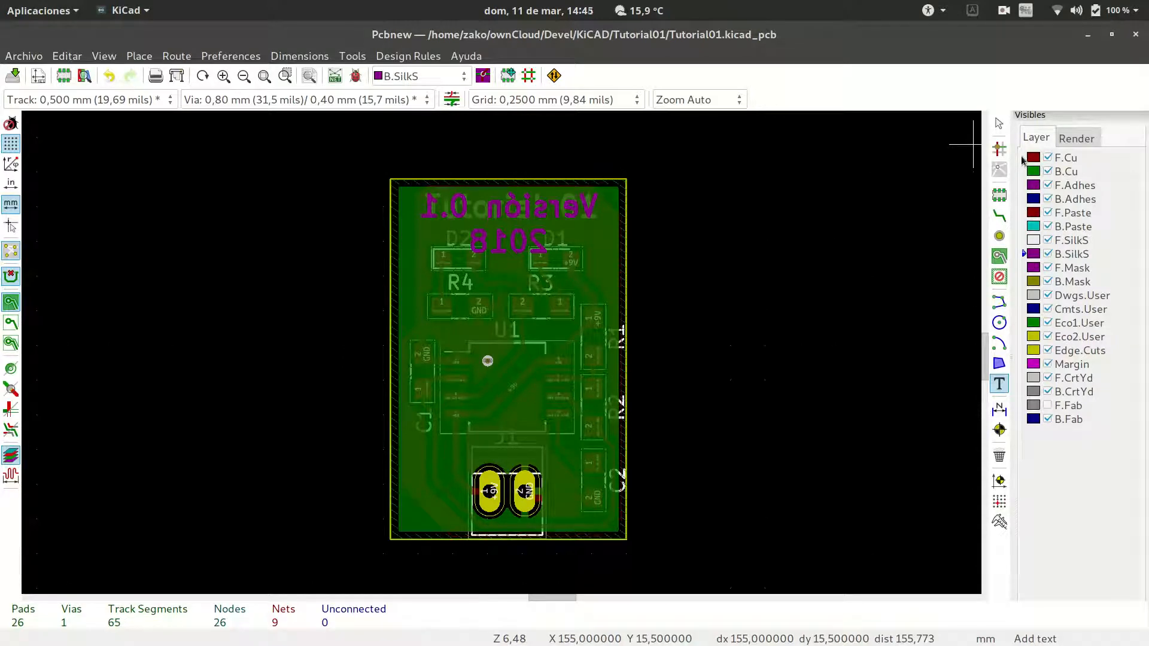
Step: Delete the "Tutorial 01" text from the F.SilkS layer
click(1056, 237)
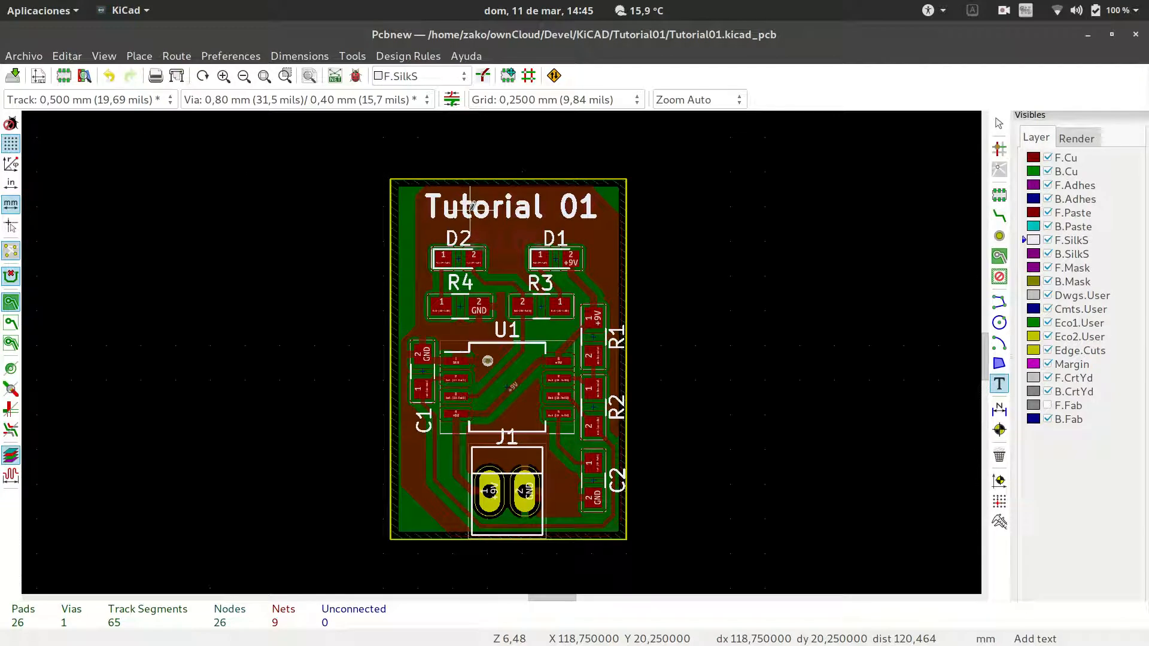
key(Delete)
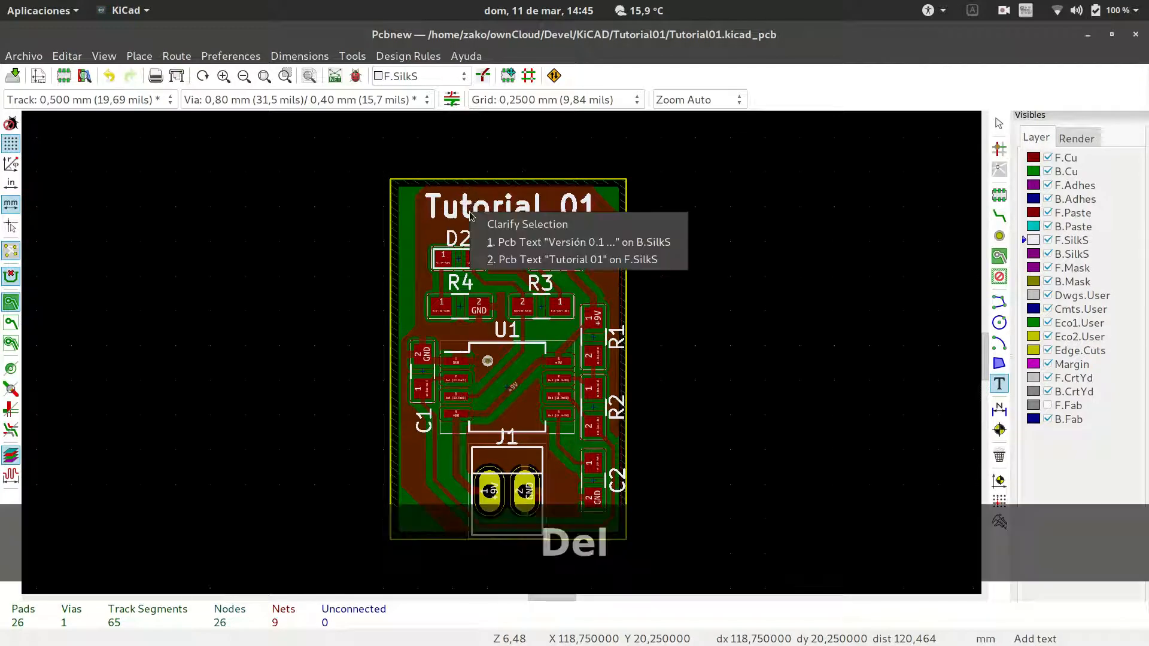
click(546, 259)
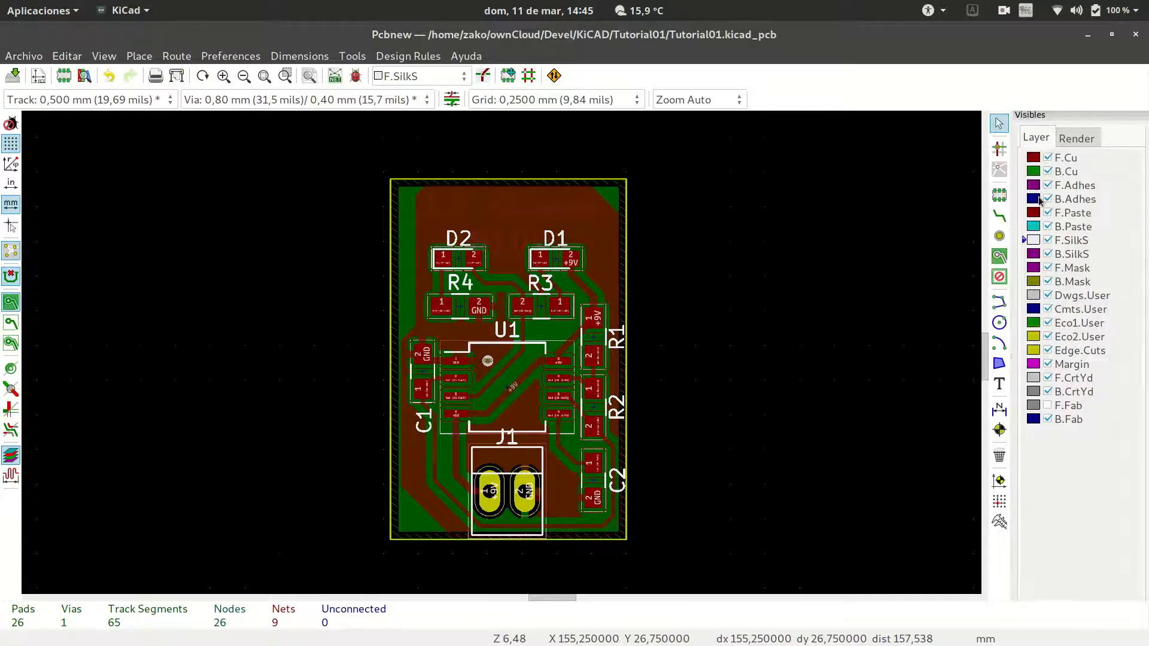
Step: Add the text "Tutorial 01" on the F.Mask layer, centred above D2 and D1 near the board's upper edge
click(1073, 268)
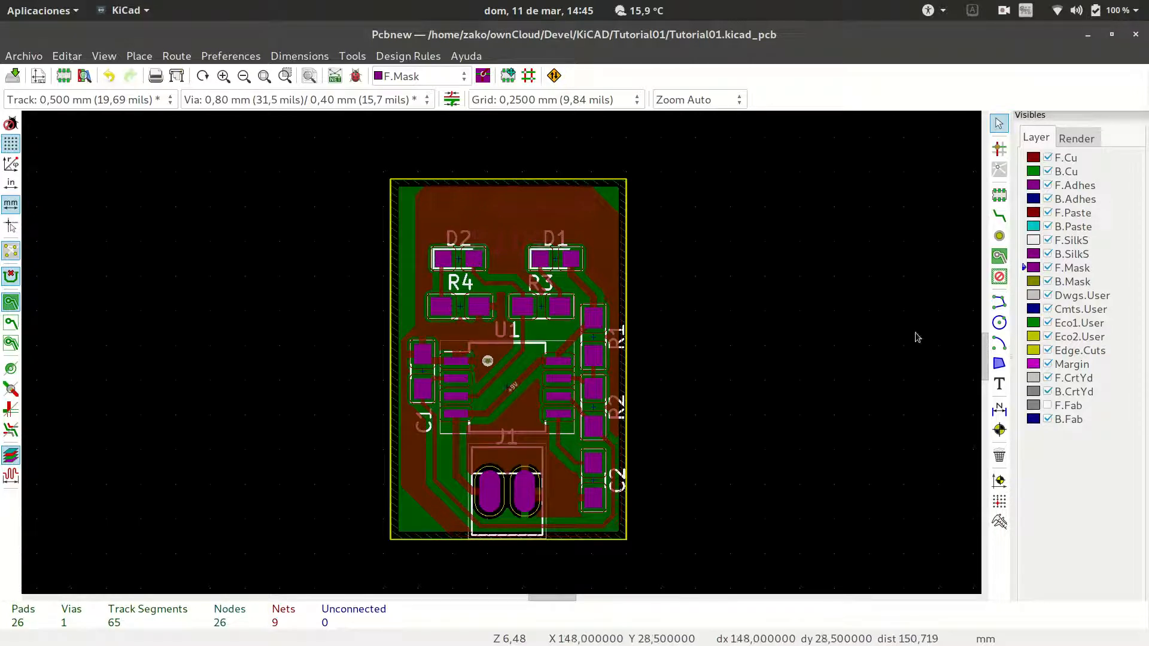
click(999, 384)
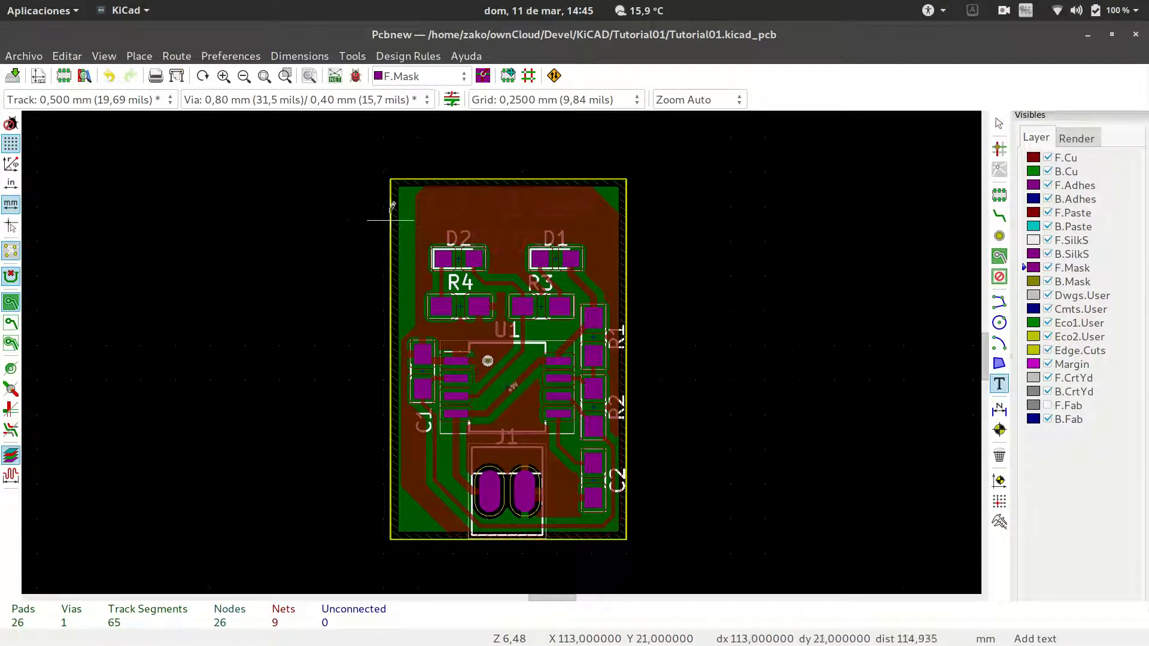
click(430, 217)
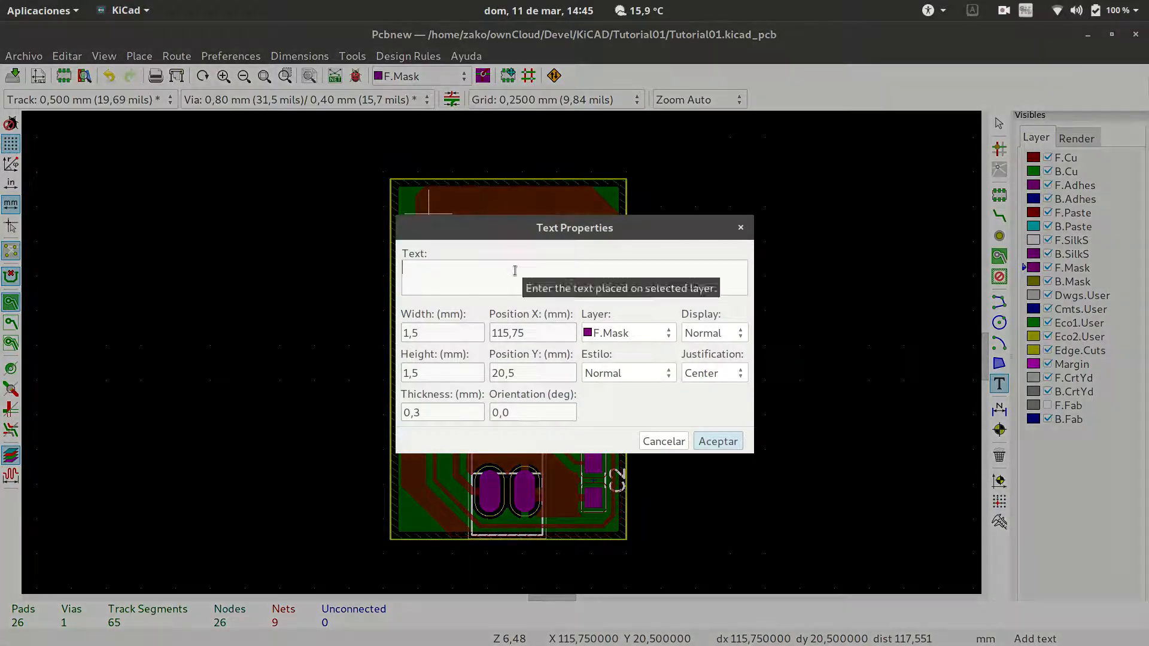
text(Tutorial 01)
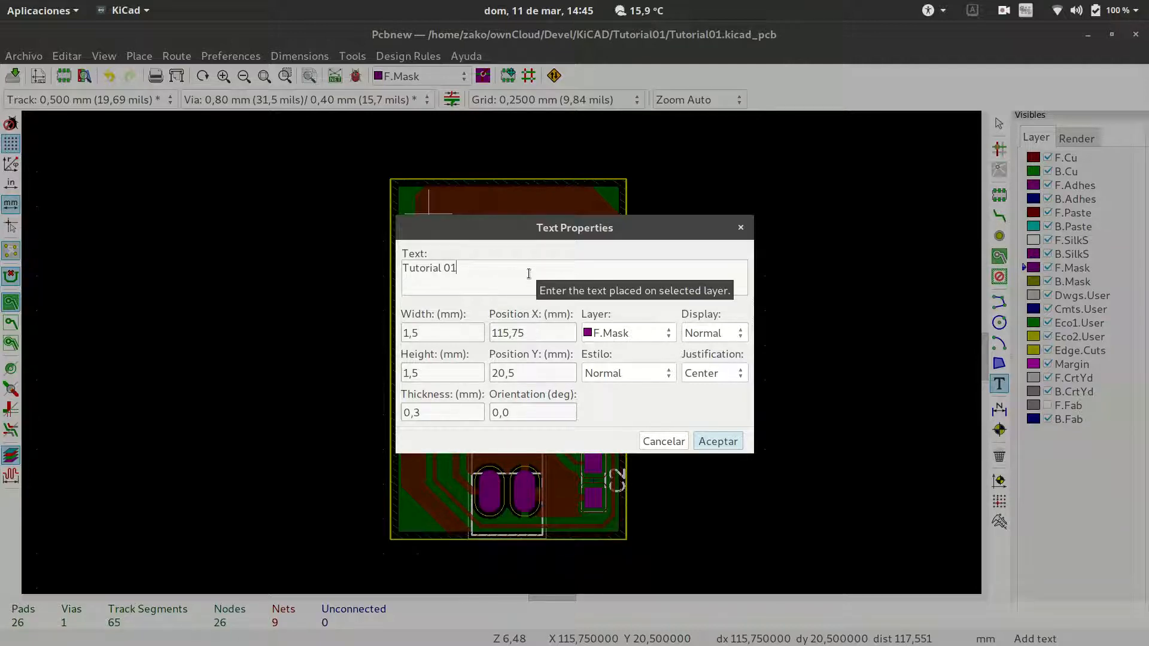
click(718, 442)
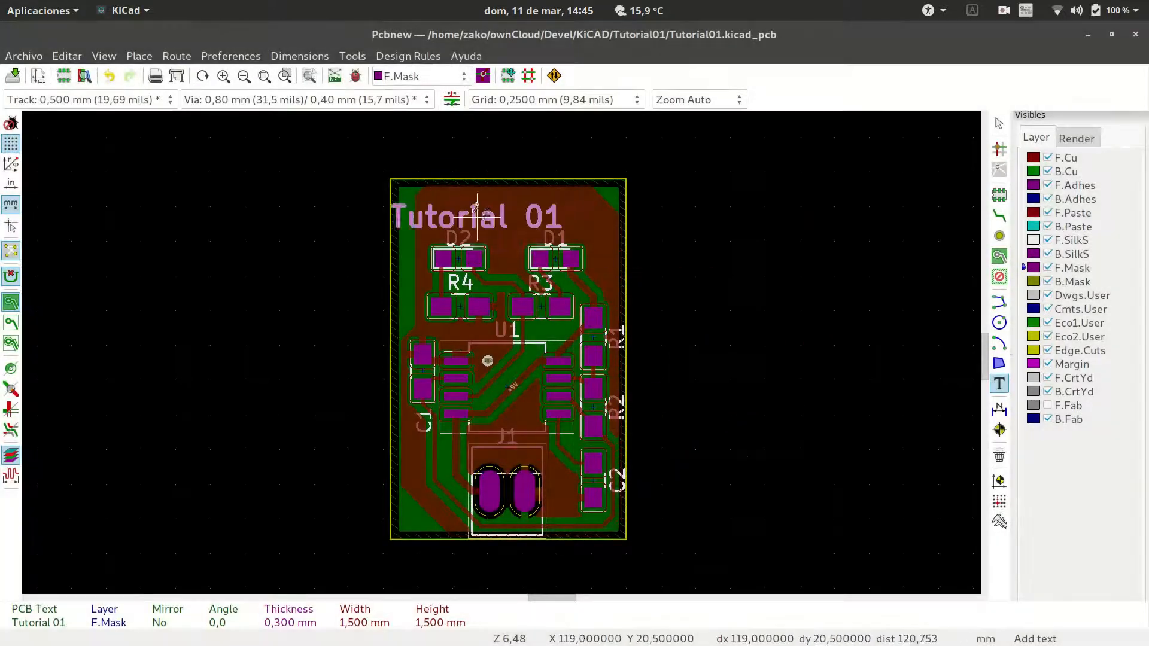
click(510, 206)
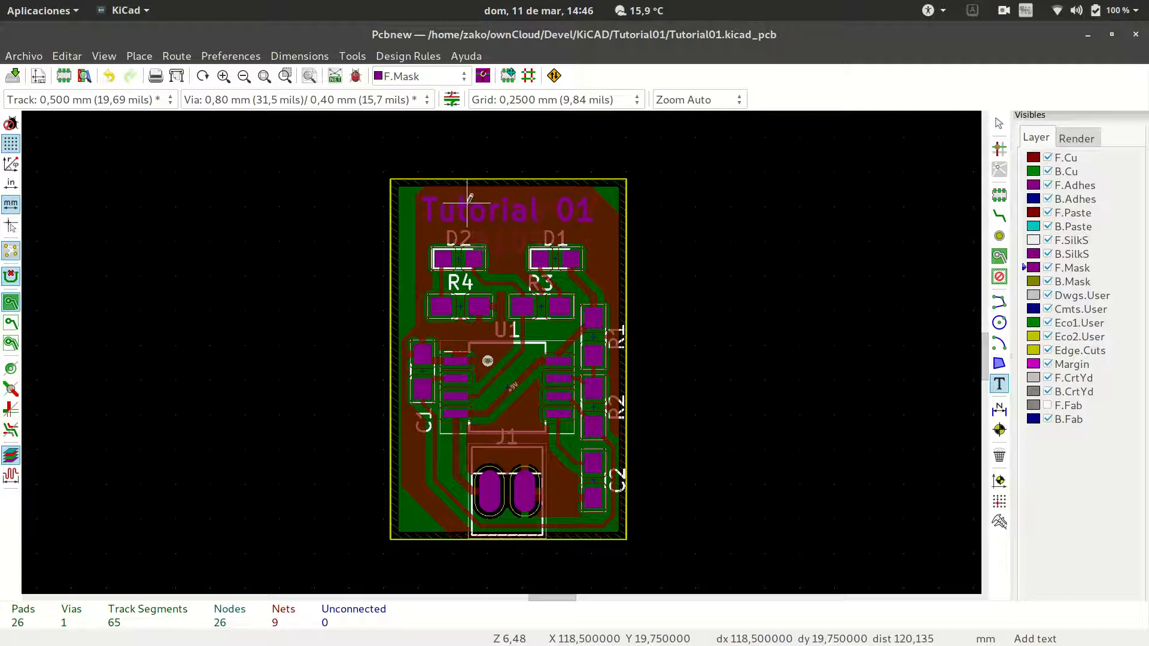
Step: Inspect the solder-mask title in the 3D viewer from tilted close-up angles, and return to the board layout
click(64, 58)
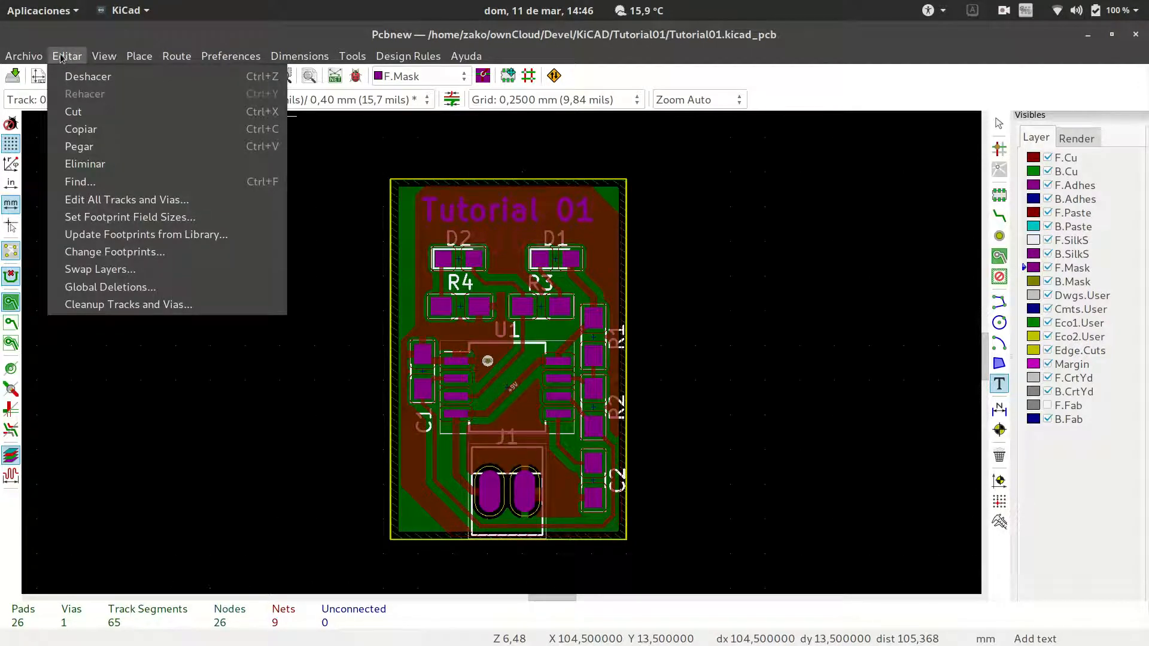
mouse_move(104, 56)
click(114, 147)
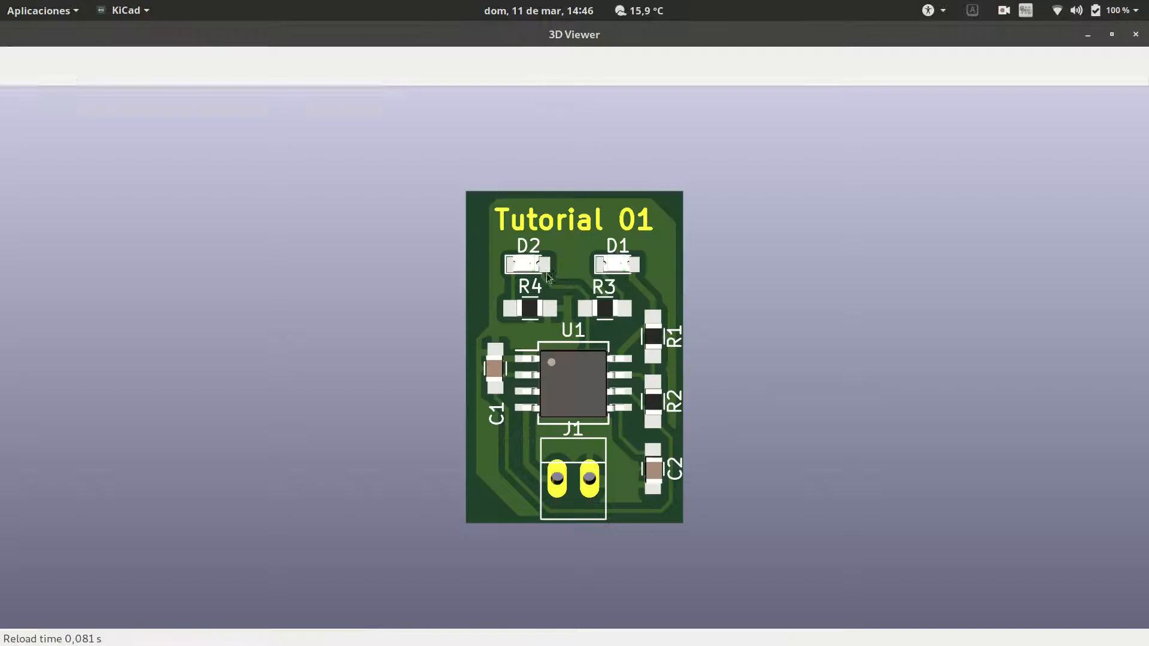
drag(548, 276, 444, 327)
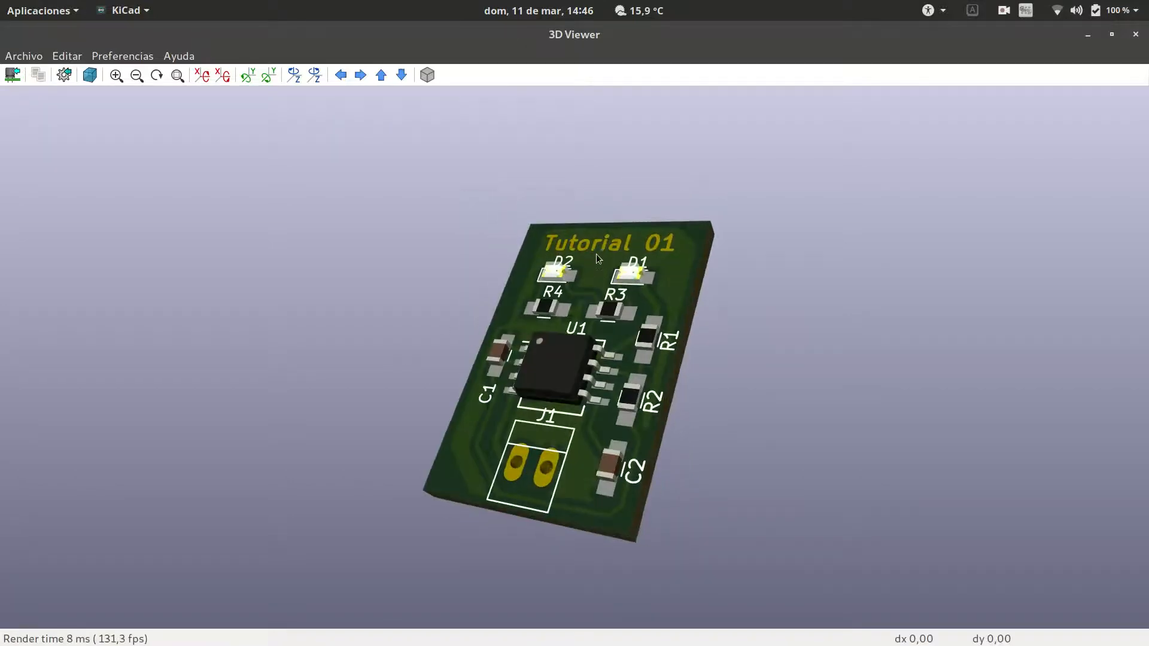
scroll(597, 250, up, 3)
scroll(597, 250, down, 1)
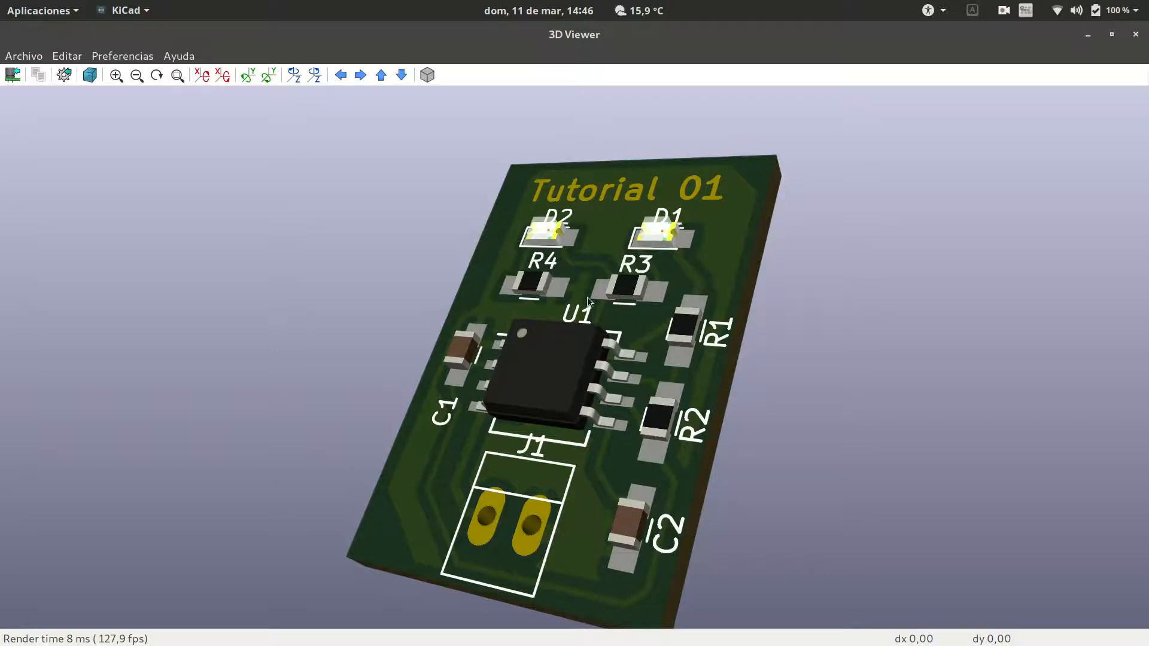
drag(516, 421, 621, 420)
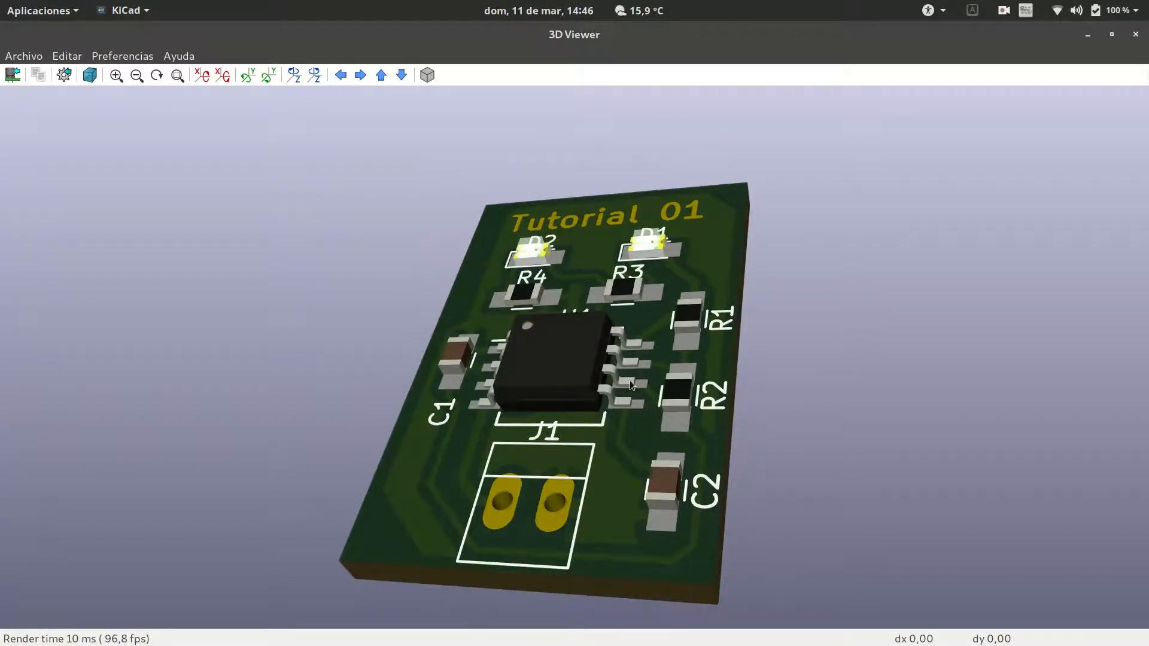
click(1136, 37)
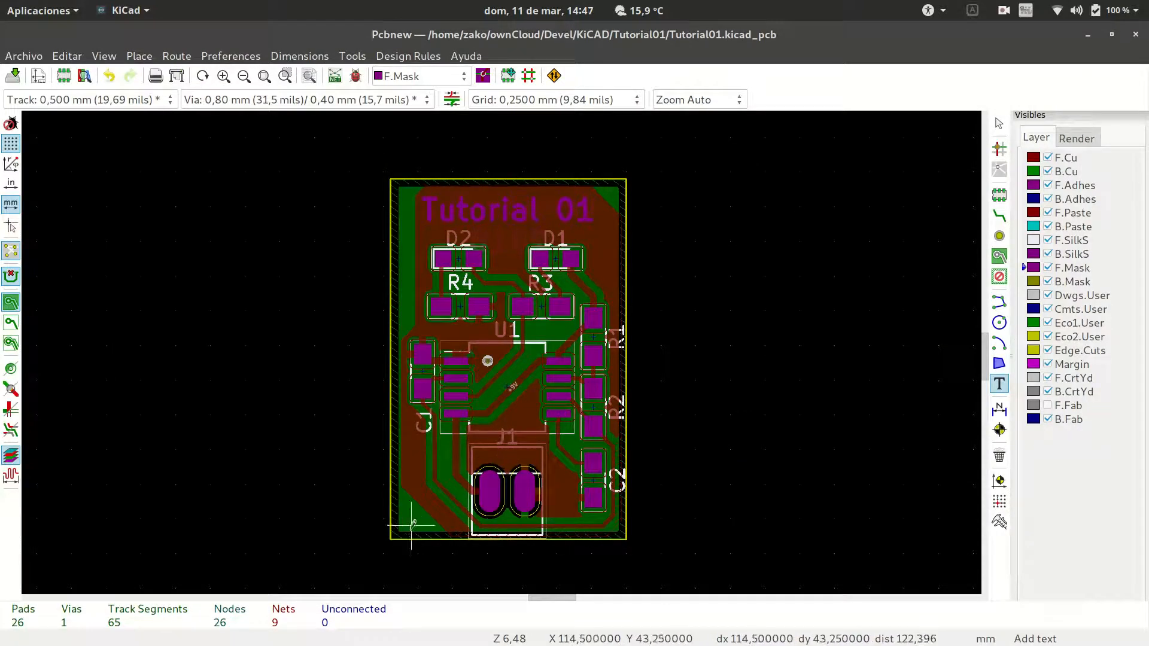
scroll(532, 213, up, 1)
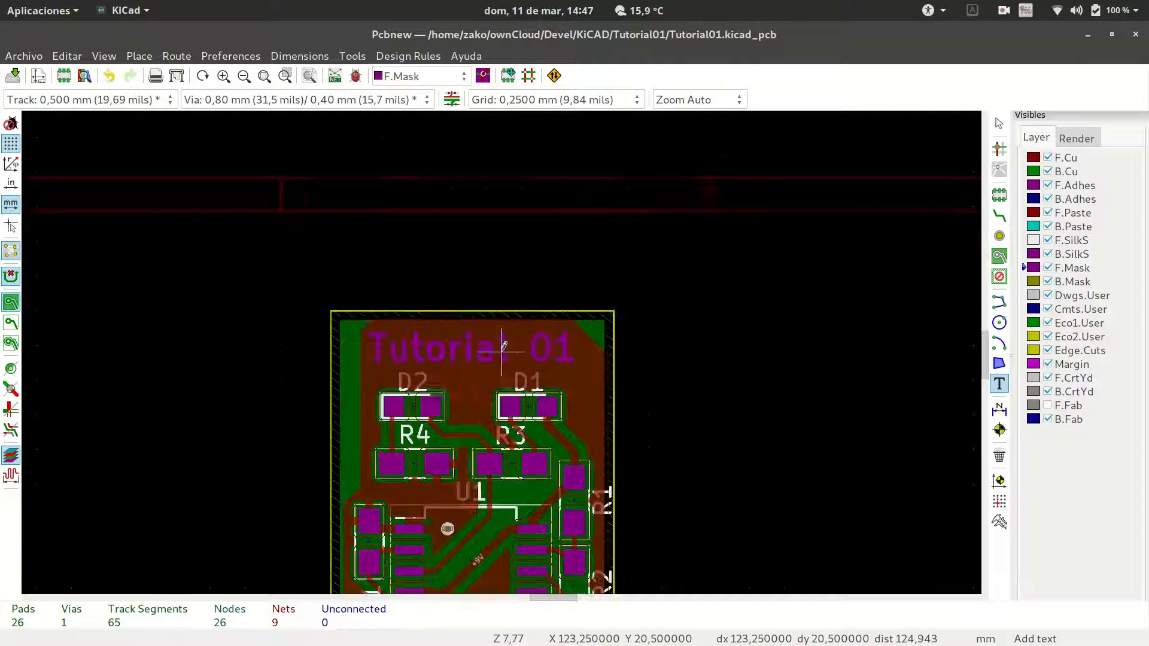
Step: Move the "Tutorial 01" text on F.Mask slightly to the right, clearing the board's upper-left corner
scroll(501, 352, up, 1)
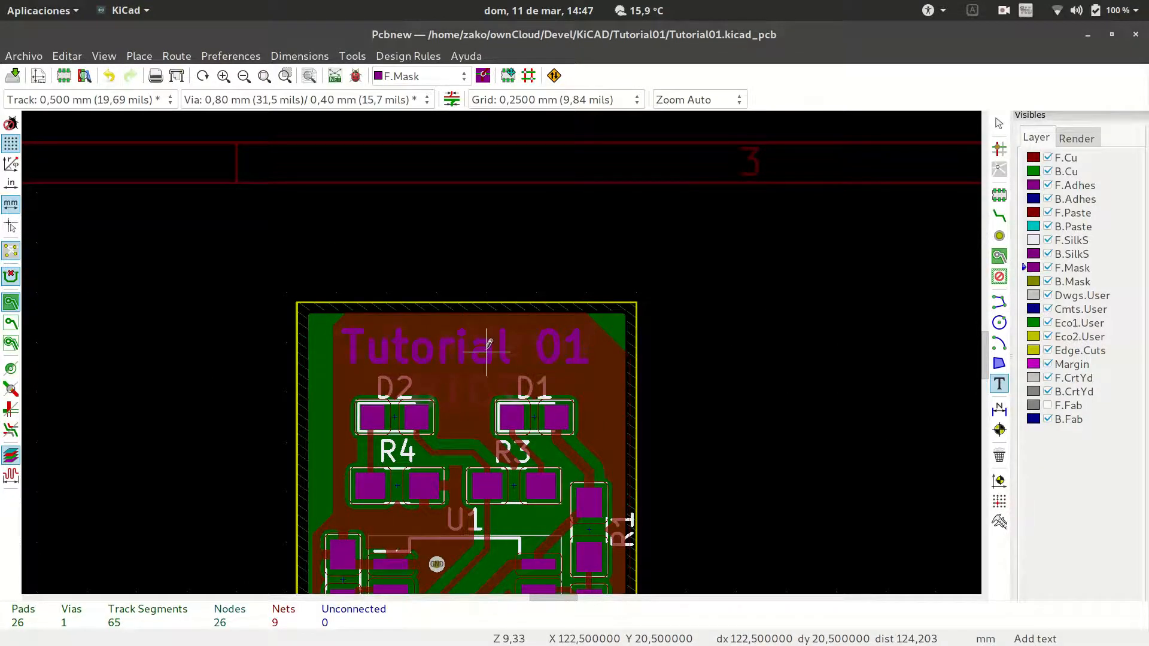
scroll(486, 352, down, 8)
scroll(503, 344, up, 5)
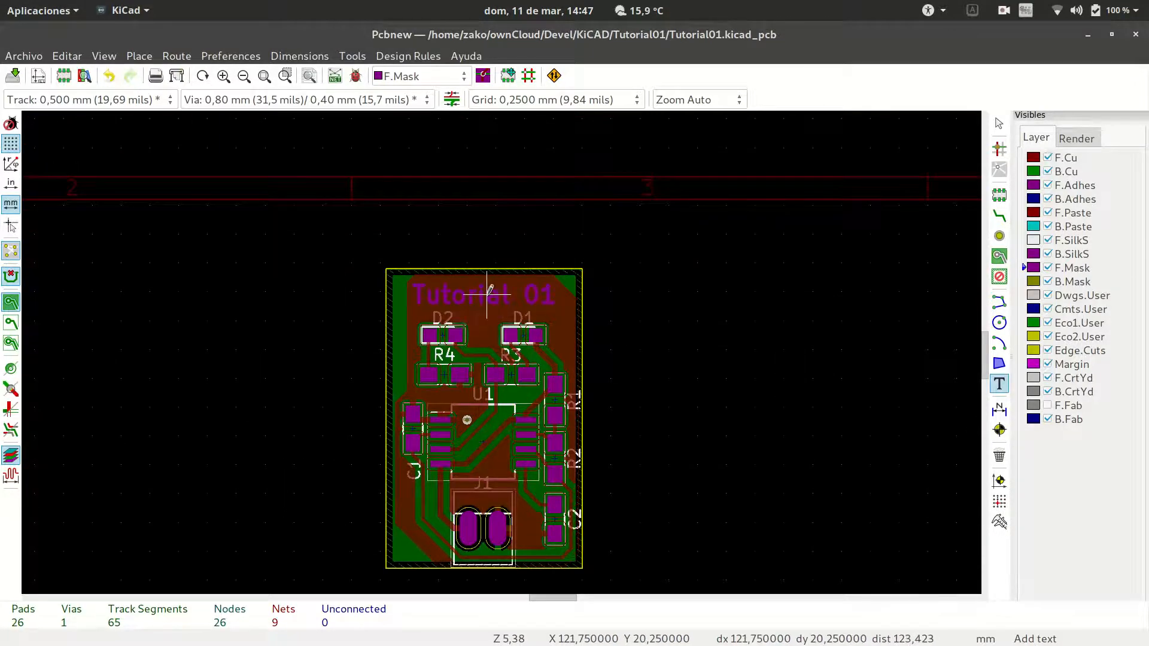
key(m)
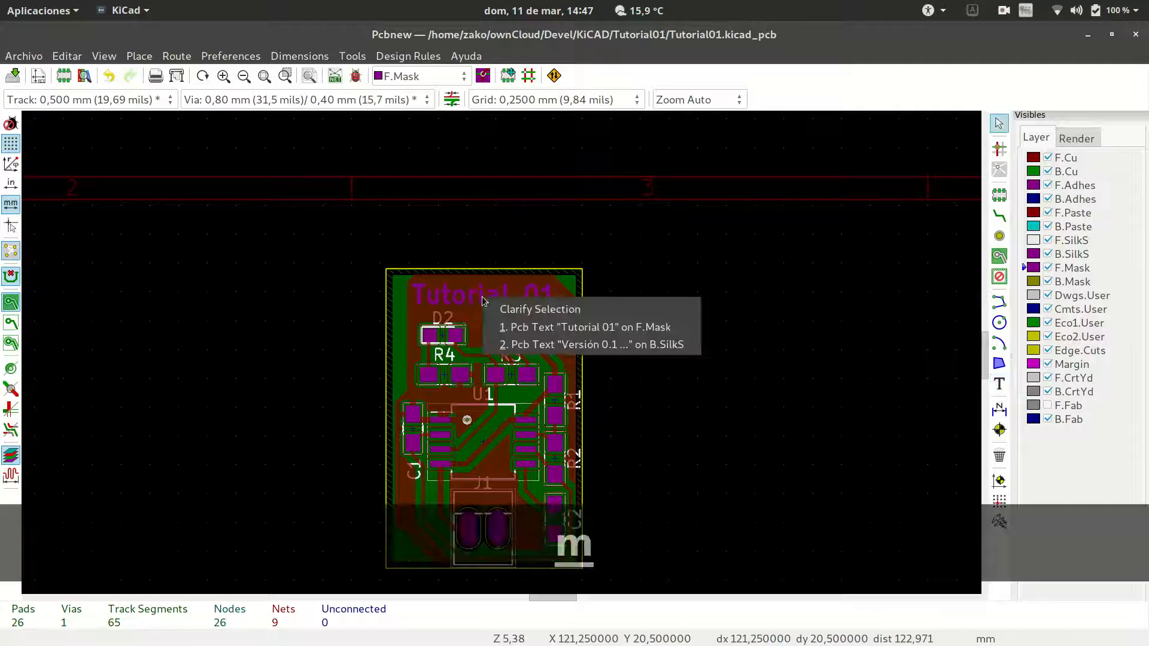
click(530, 328)
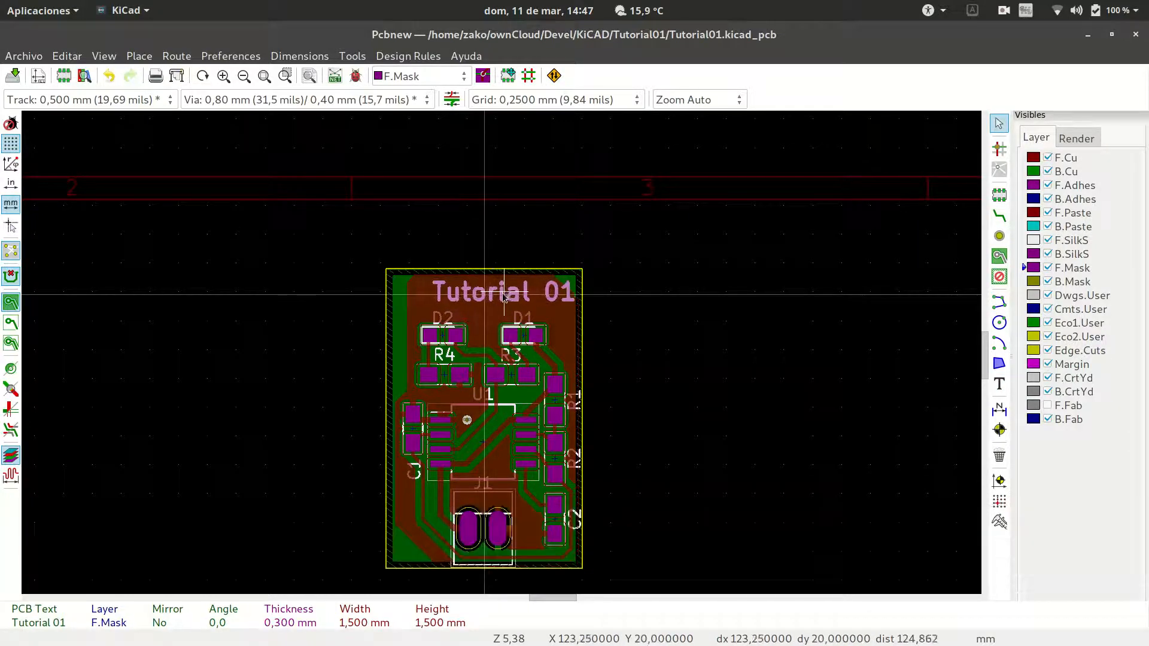
click(503, 298)
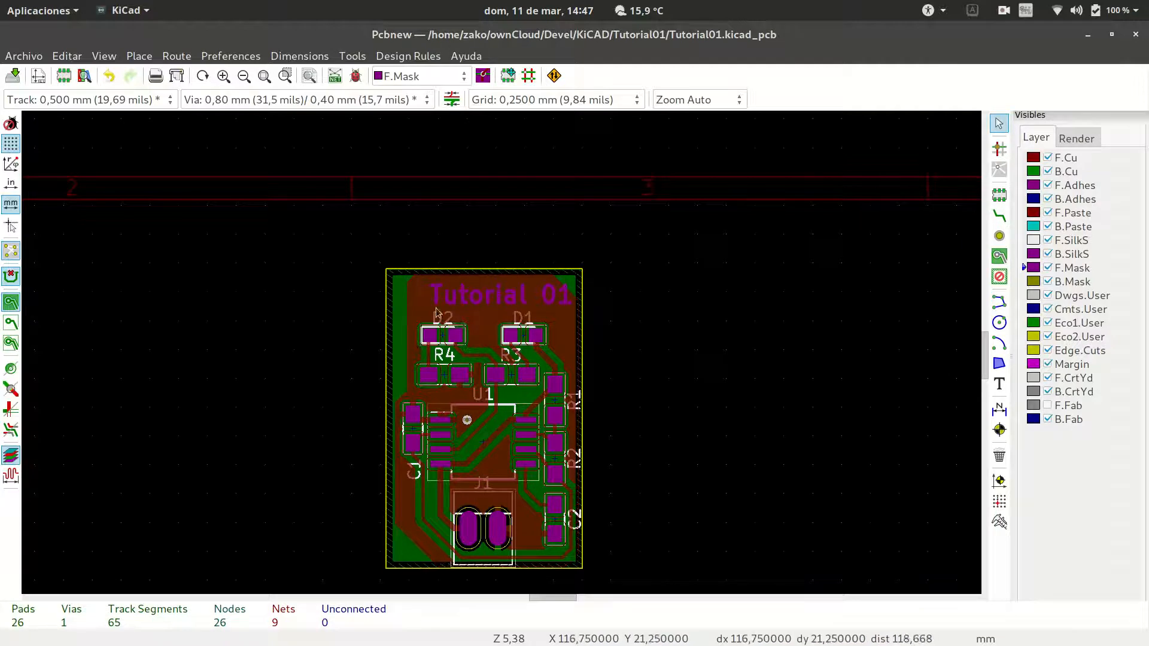
Step: Move the "Versión 0.1 2018" text on B.SilkS down the board, centred just above J1's pads
click(1033, 254)
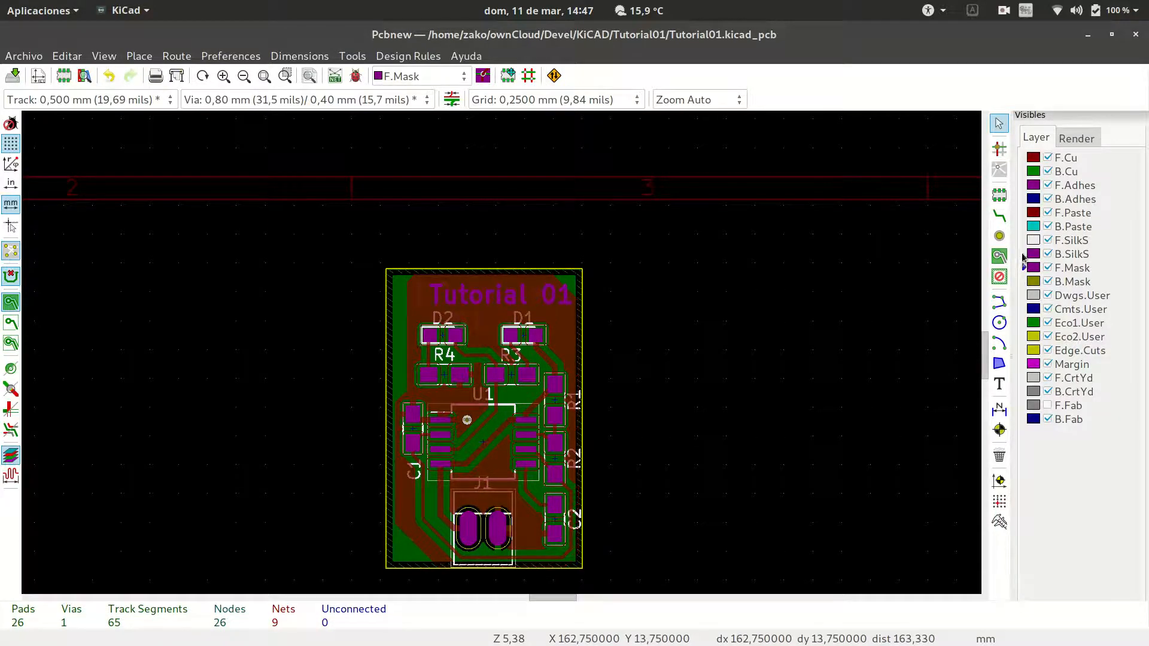
click(503, 297)
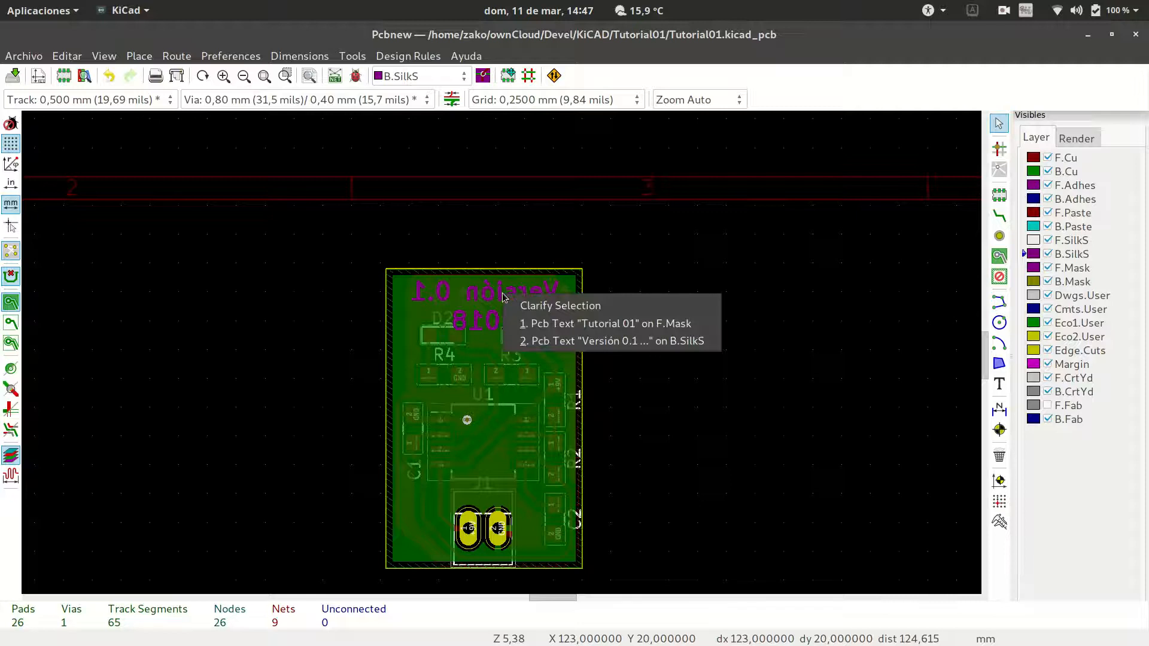
click(570, 342)
key(m)
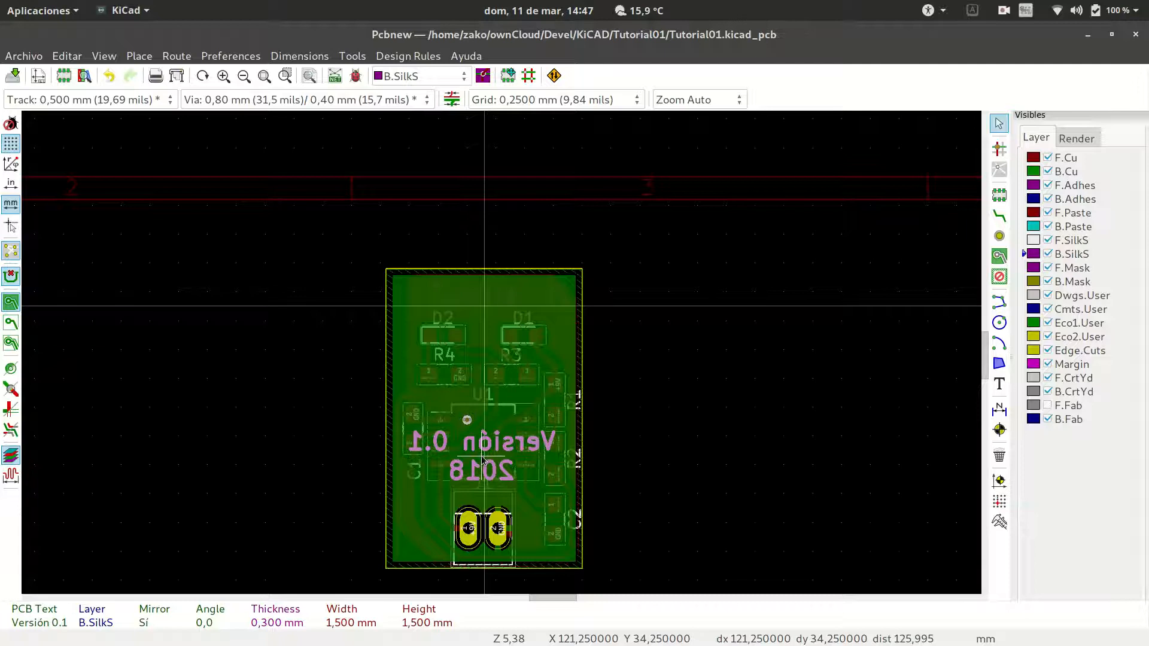
click(484, 456)
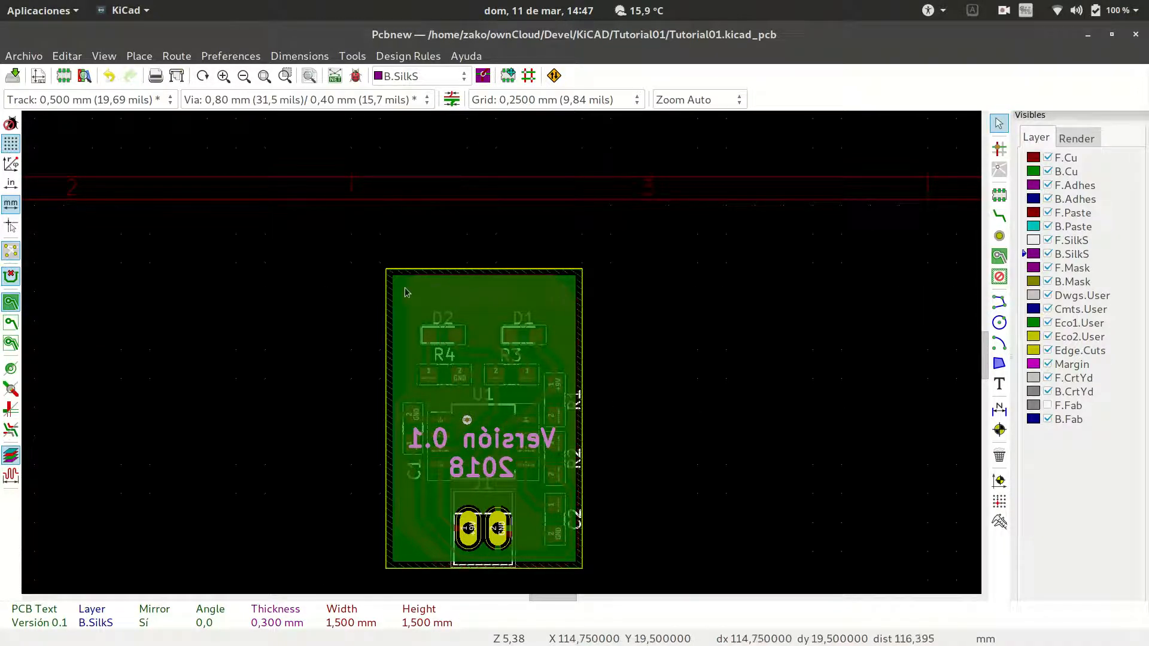
Step: Make F.Cu the active layer and start adding a footprint, browsing to the Mounting_Holes library
click(1023, 158)
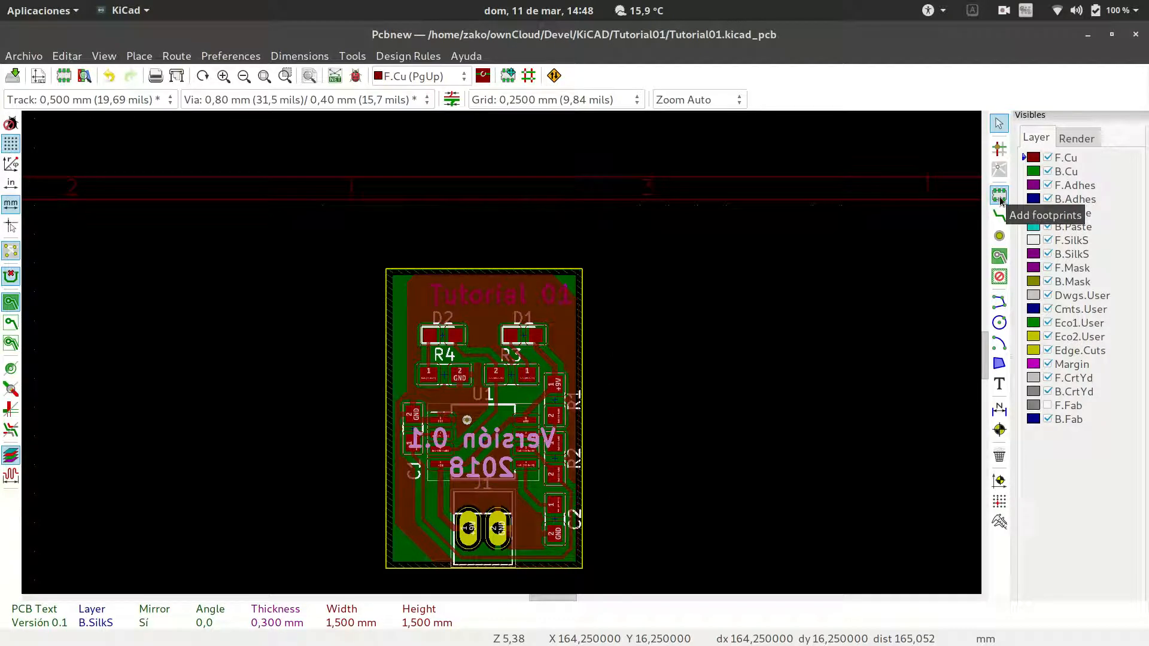
click(1000, 196)
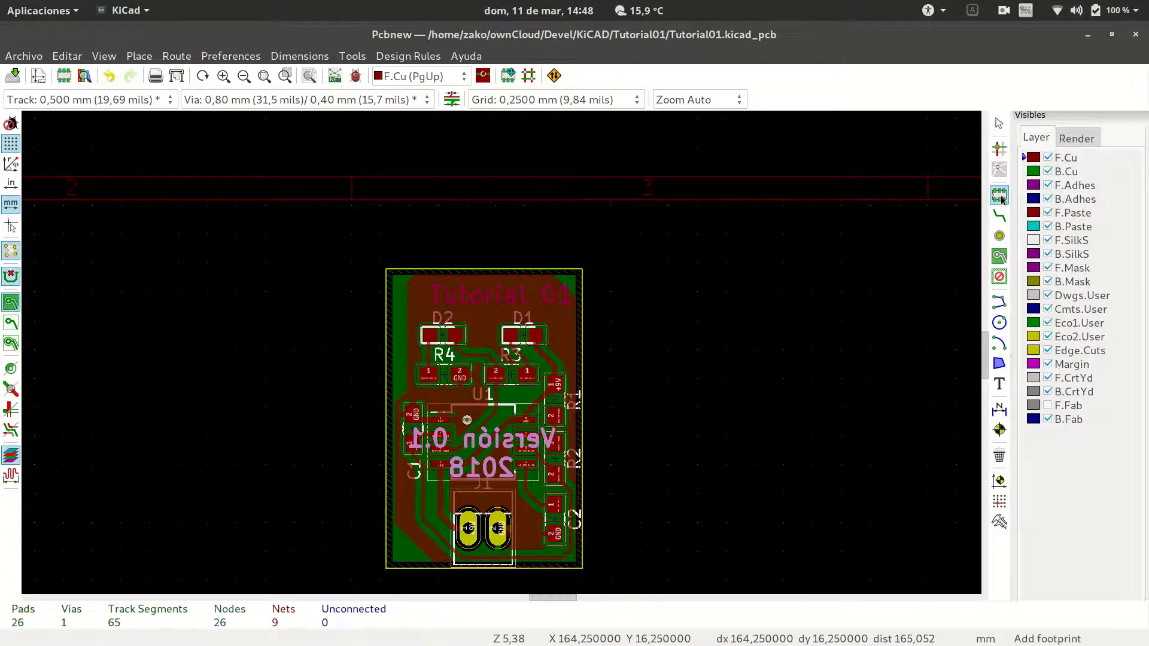
click(406, 295)
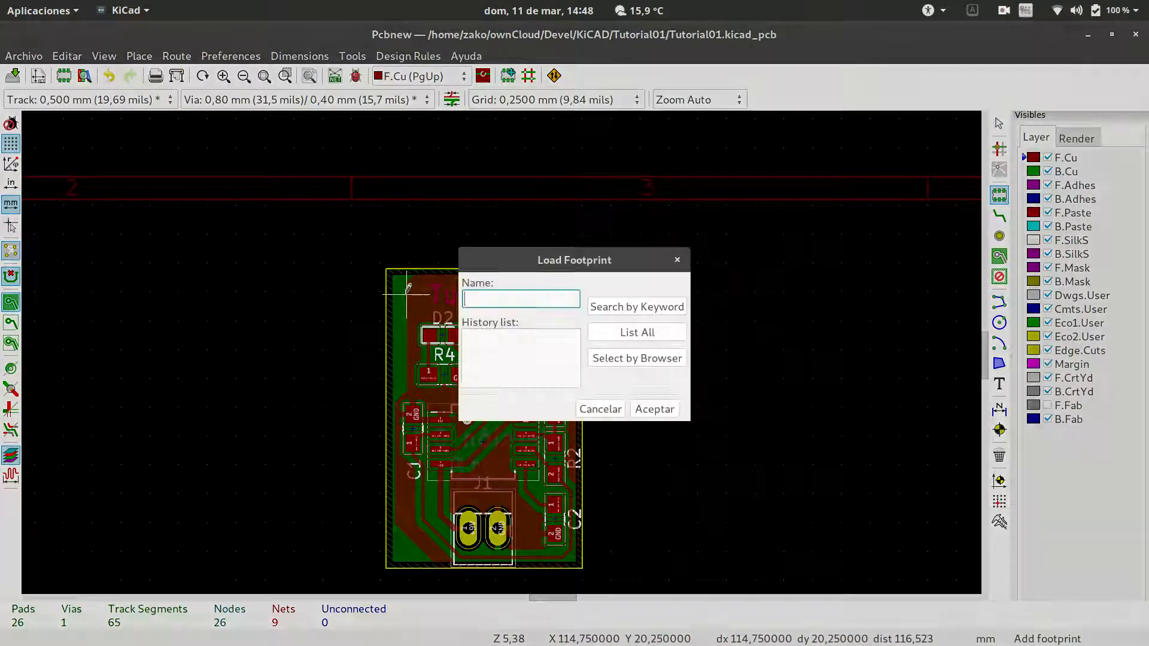
click(644, 358)
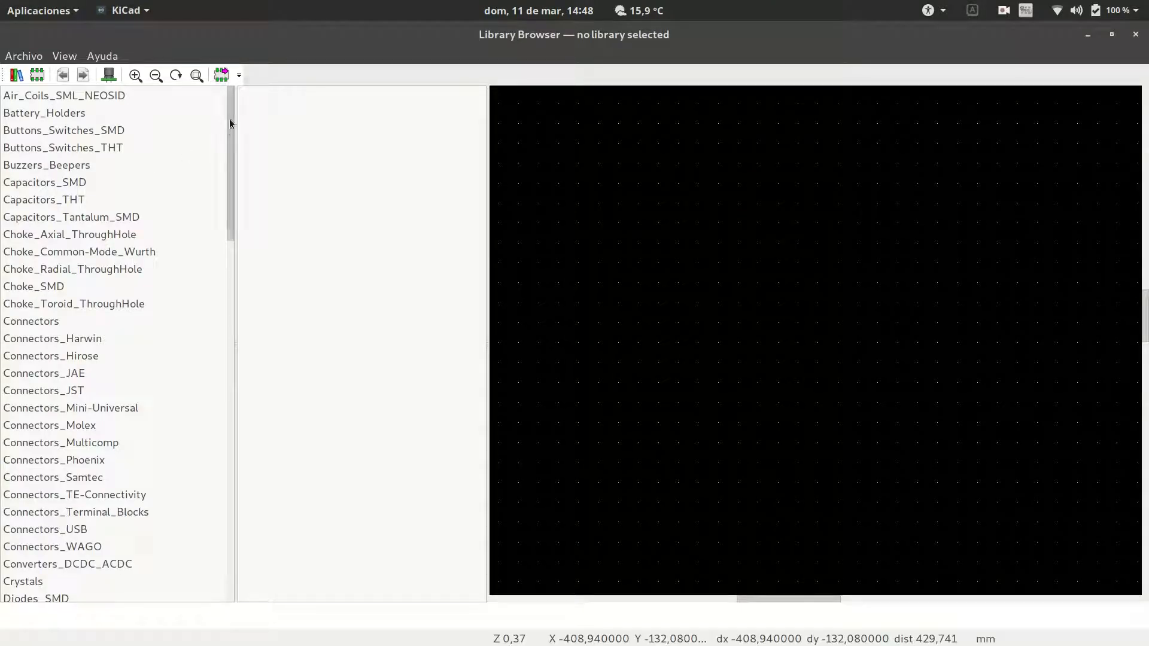
drag(230, 123, 246, 375)
click(51, 403)
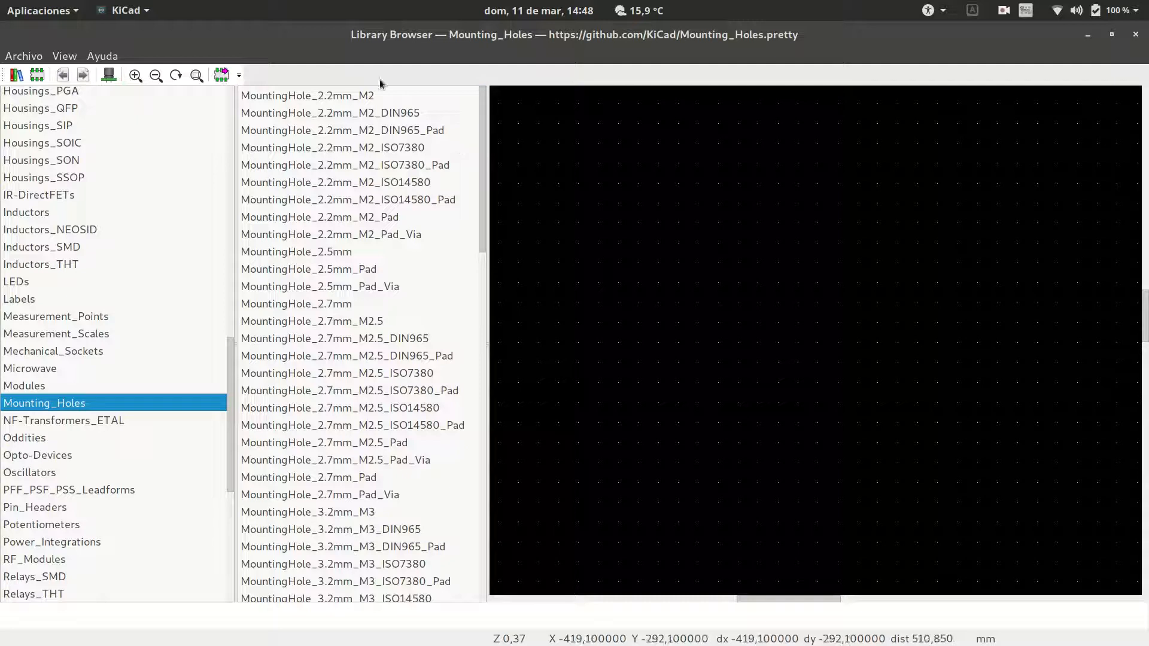
Step: Place the MountingHole_2.2mm_M2 footprint in the board's upper-left corner, at X 115 mm, Y 20.25 mm
click(329, 95)
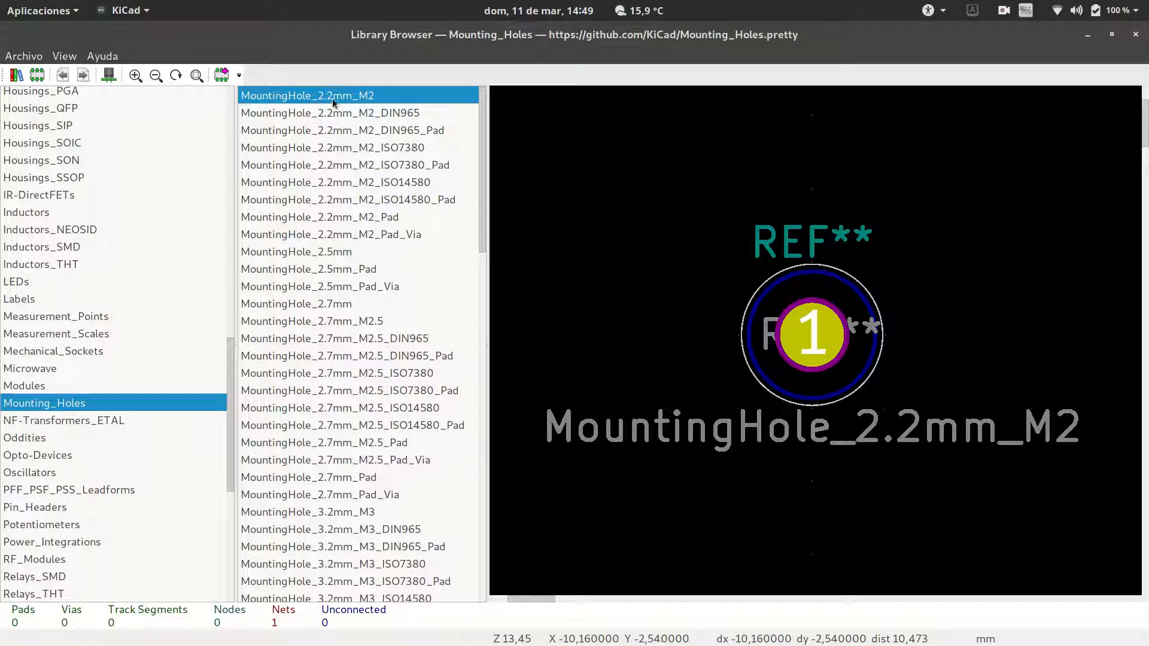
double_click(371, 97)
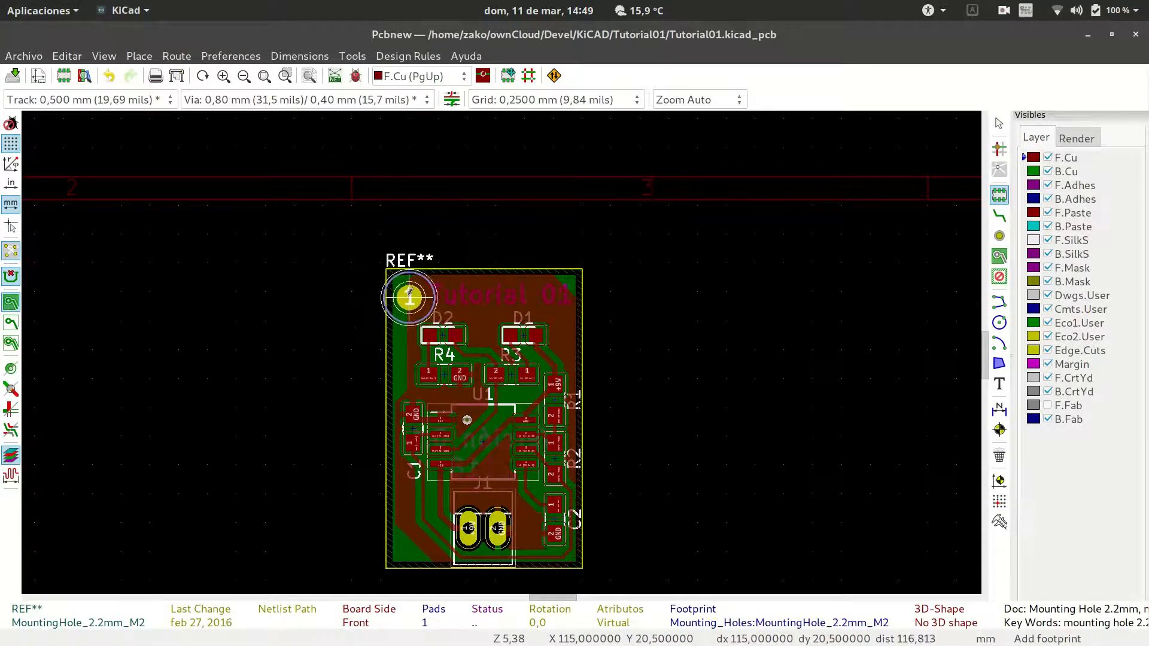
scroll(410, 298, up, 2)
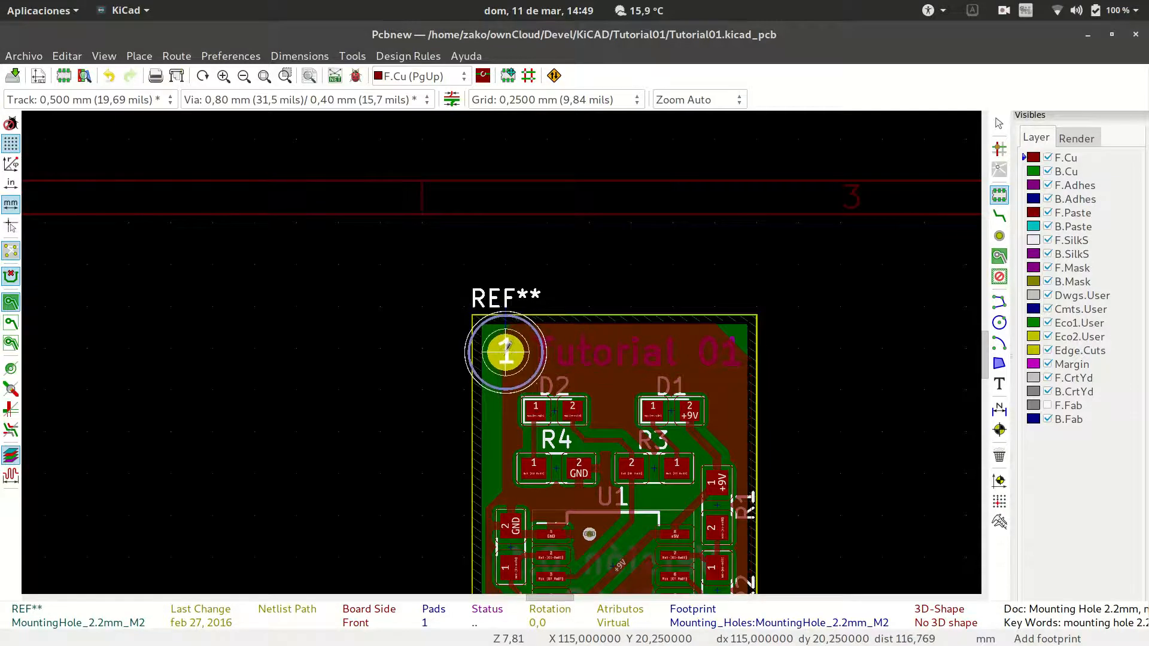
scroll(503, 347, down, 3)
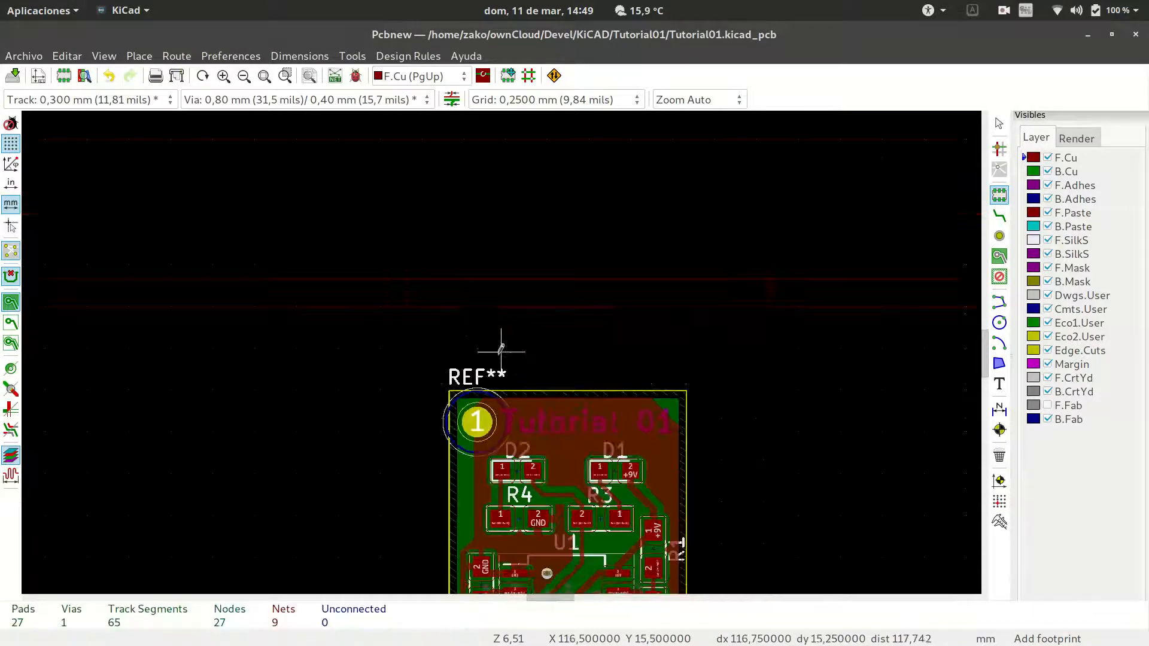
scroll(529, 413, up, 1)
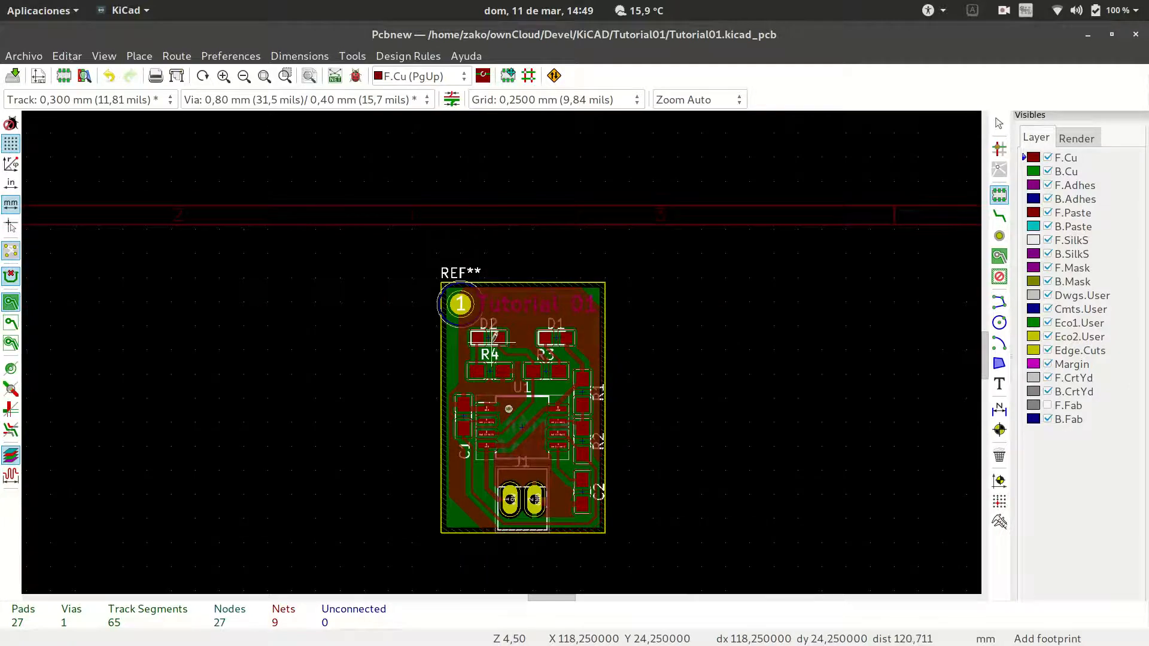
Step: Refill the copper zones around the new mounting hole
key(b)
scroll(462, 316, up, 7)
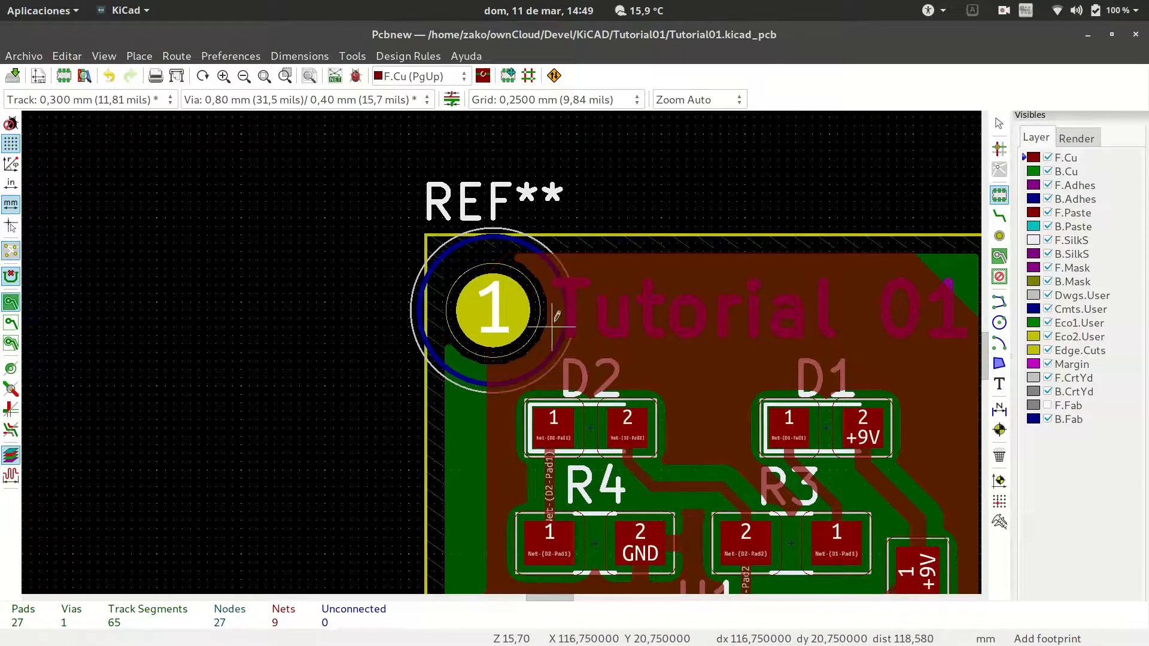
scroll(501, 351, down, 3)
scroll(501, 353, down, 3)
scroll(502, 353, up, 3)
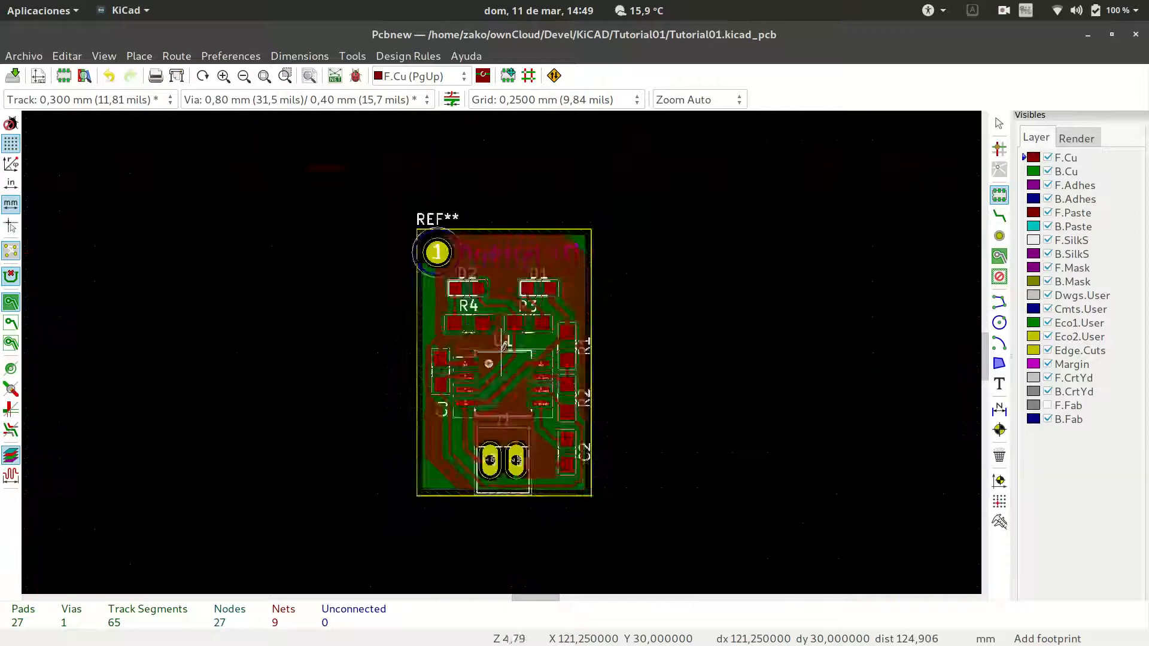
Step: Inspect the mounting hole in the 3D viewer from tilted angles, and close the viewer
click(101, 56)
click(134, 144)
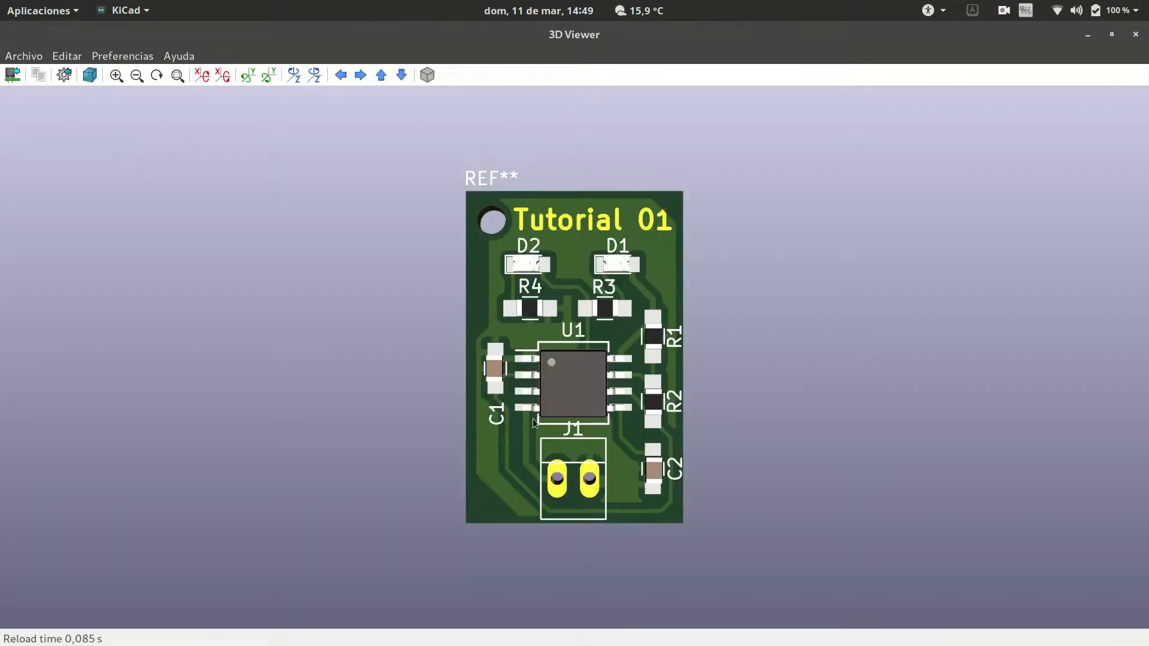
mouse_move(514, 317)
mouse_down()
mouse_move(818, 345)
mouse_move(456, 393)
mouse_move(474, 400)
mouse_move(141, 290)
mouse_move(626, 390)
mouse_move(433, 308)
mouse_move(872, 384)
mouse_move(457, 385)
mouse_move(786, 404)
mouse_move(834, 357)
mouse_move(277, 318)
mouse_move(716, 377)
mouse_move(446, 375)
mouse_move(567, 419)
mouse_up()
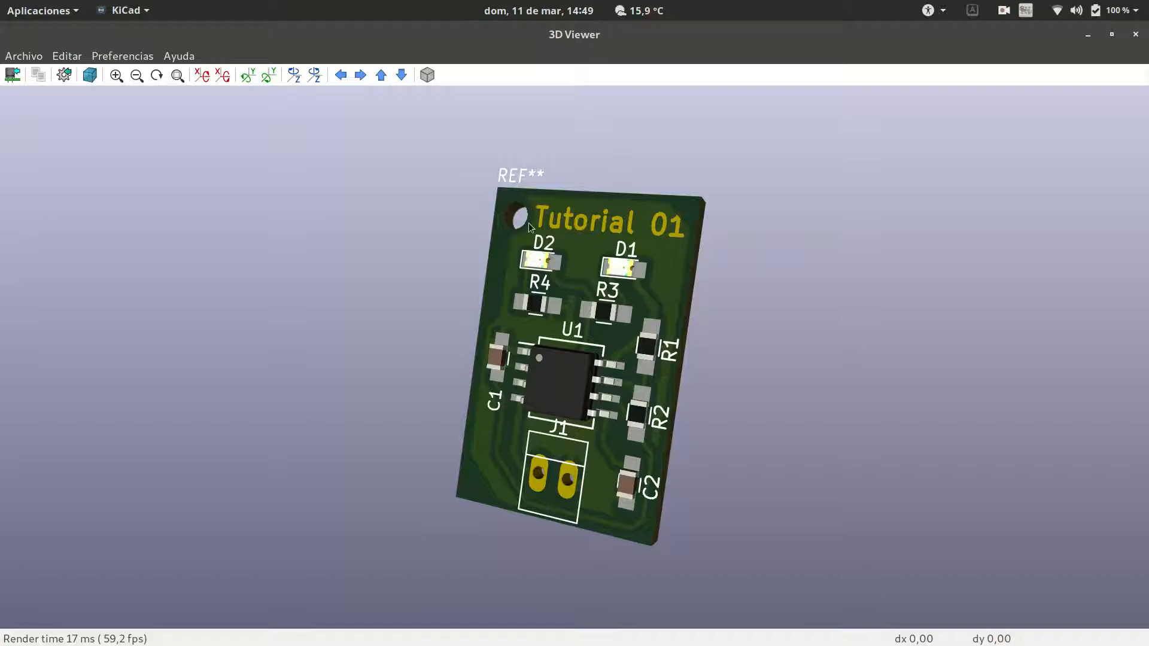
drag(552, 378, 567, 355)
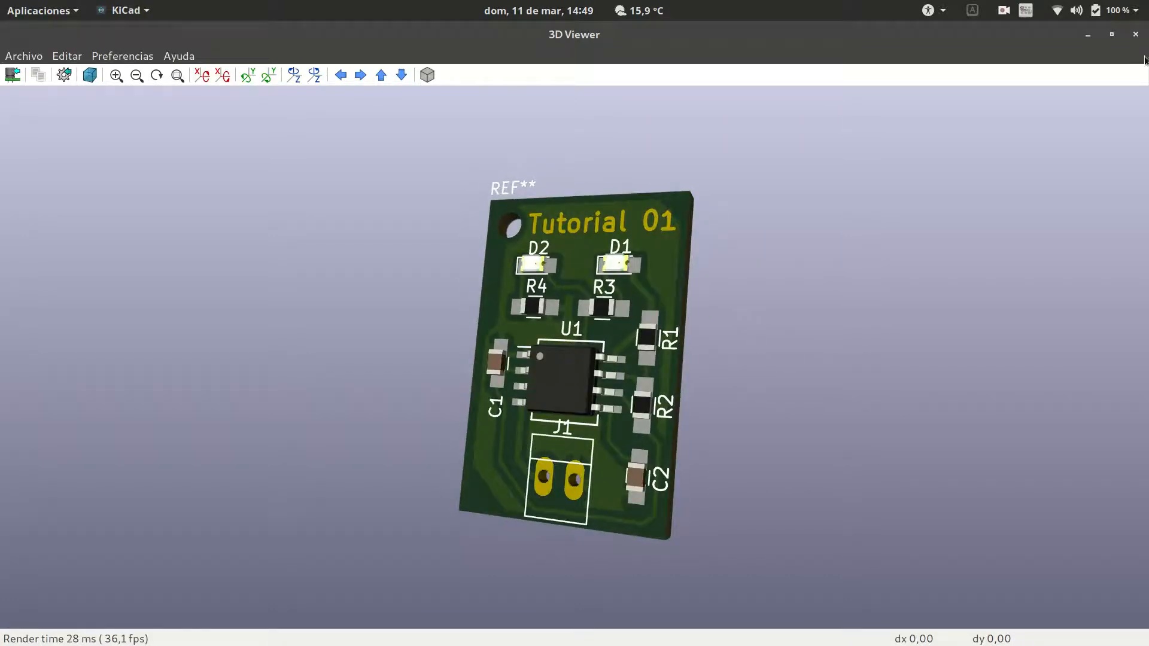
click(1136, 36)
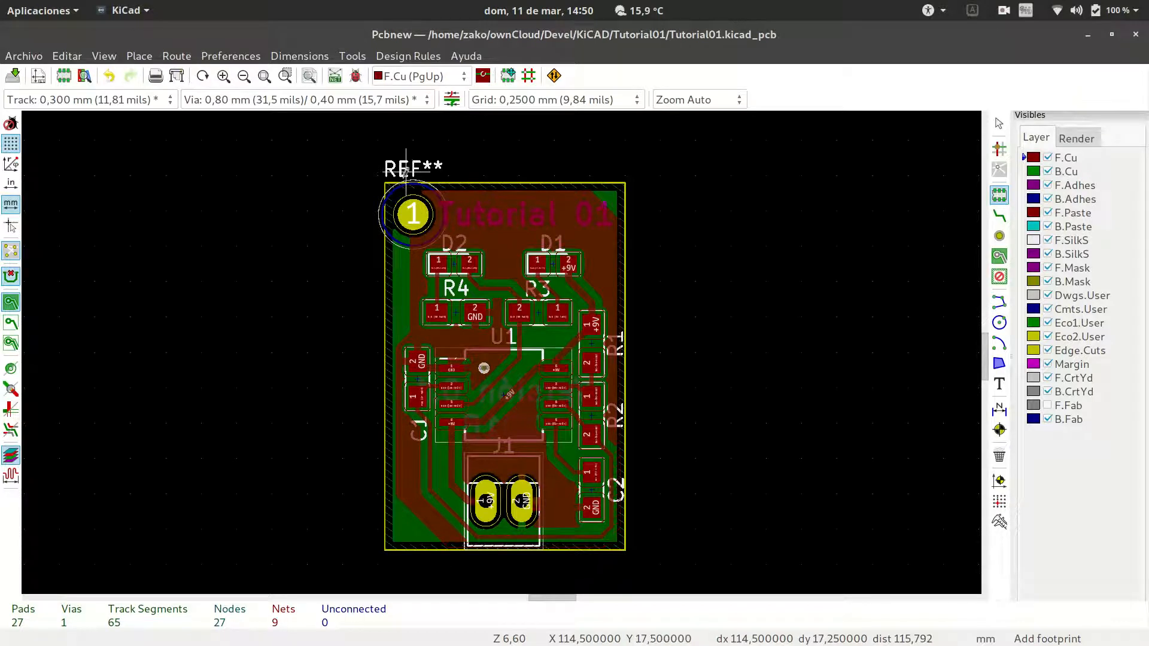
Step: Make the mounting hole's REF** reference text invisible
key(e)
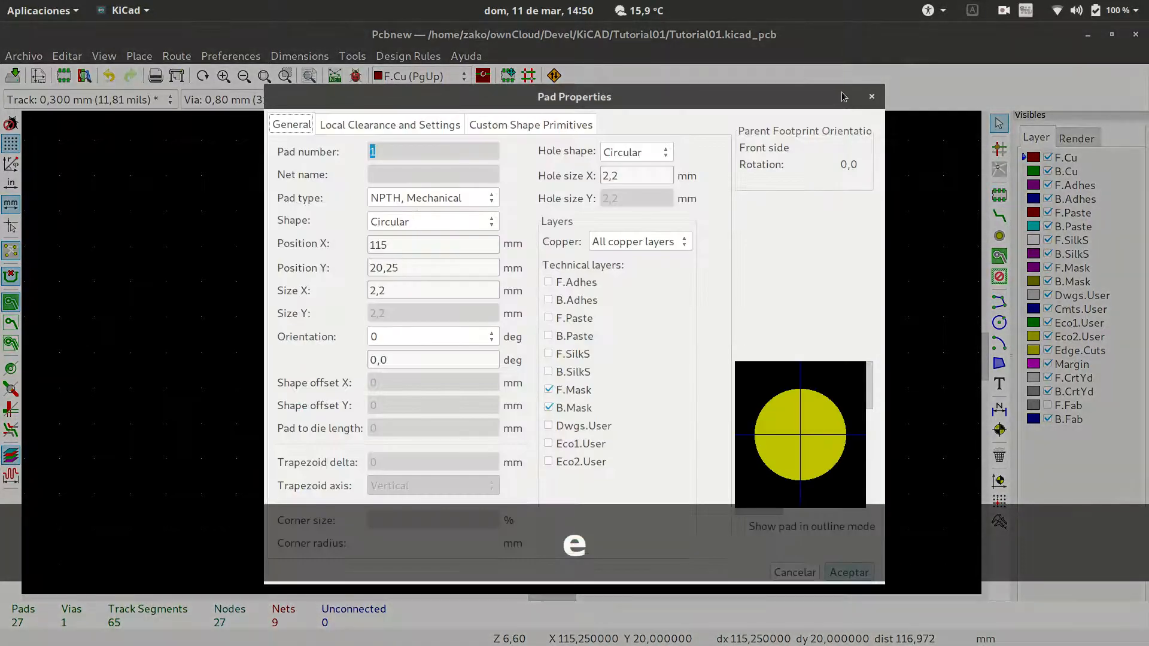
click(871, 96)
key(e)
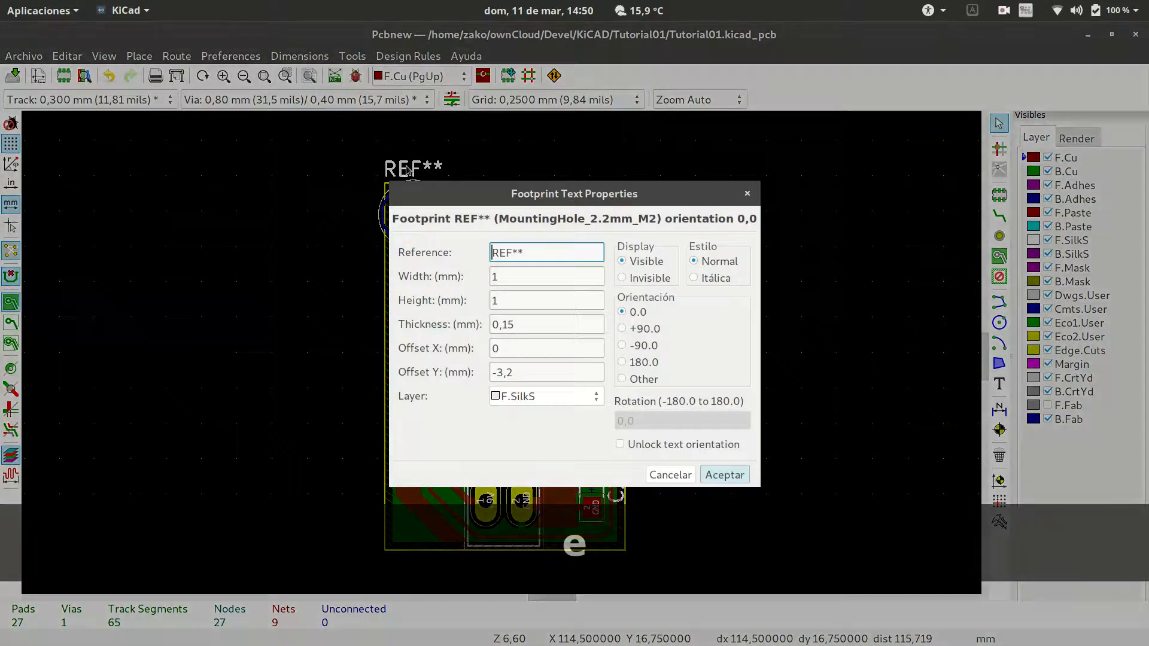
click(639, 279)
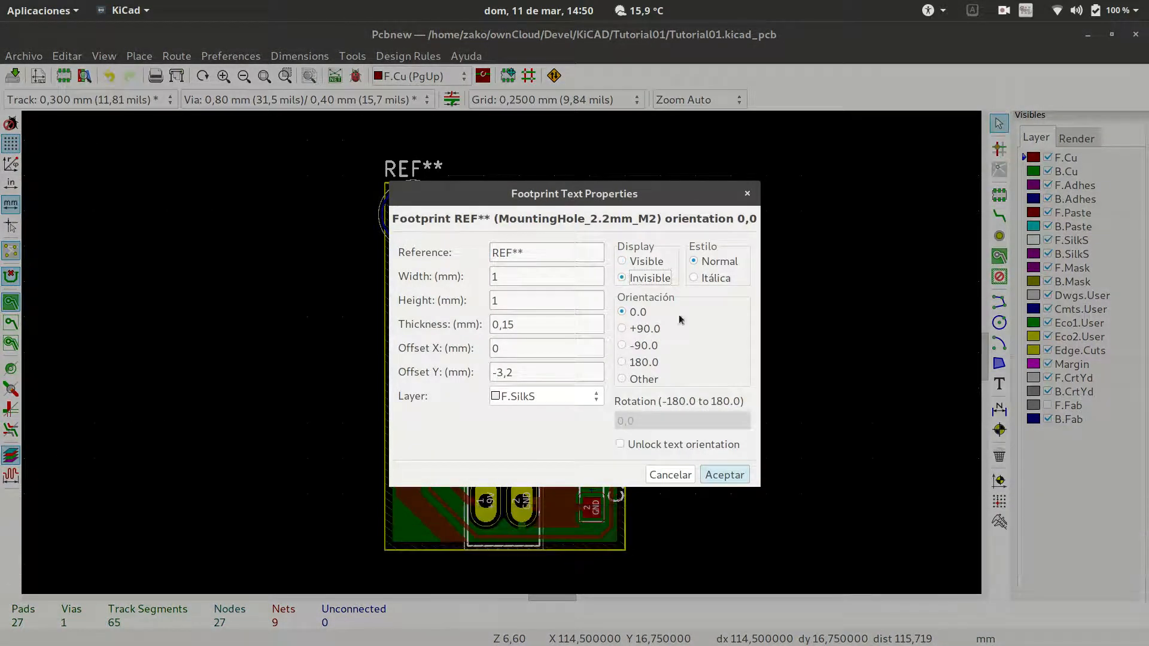
click(726, 474)
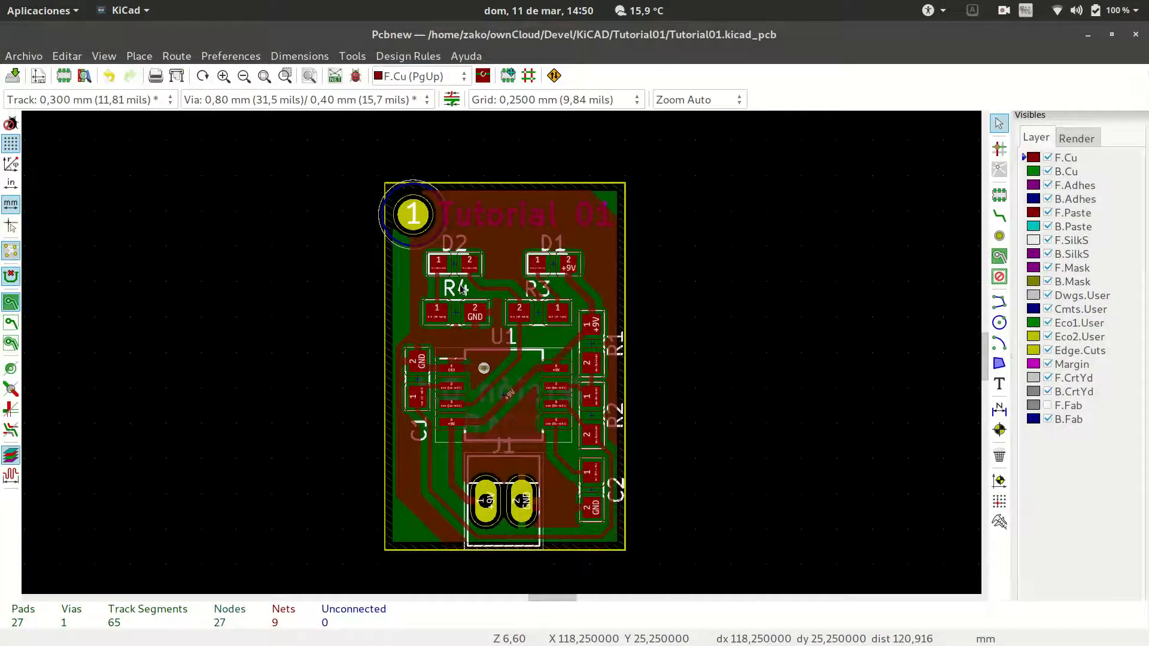
Step: Refill the copper zones and save the board file
key(b)
click(14, 76)
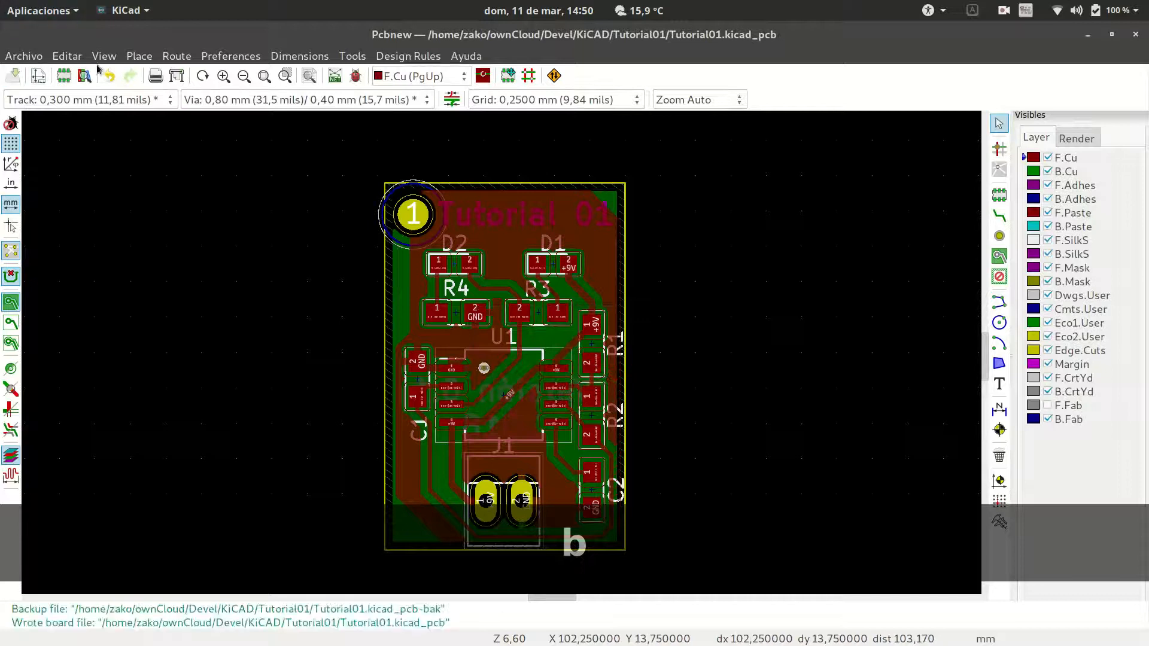
Step: Check the board's front in the 3D viewer with the mounting hole's reference hidden, and close the viewer
click(104, 56)
click(142, 151)
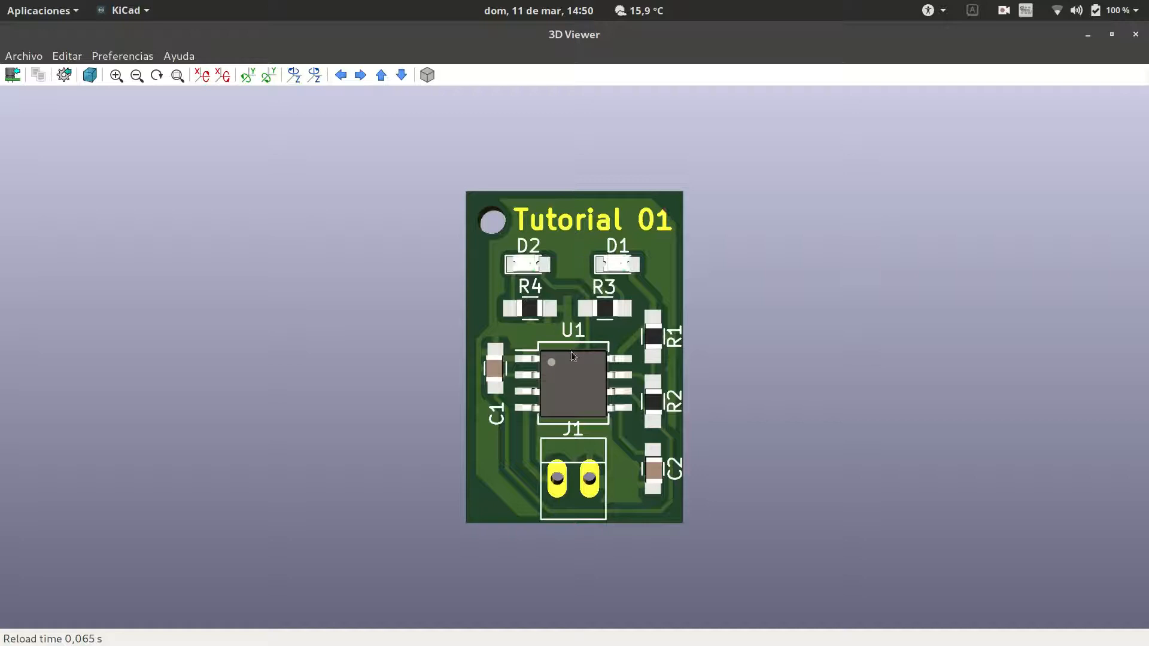
drag(588, 252, 537, 225)
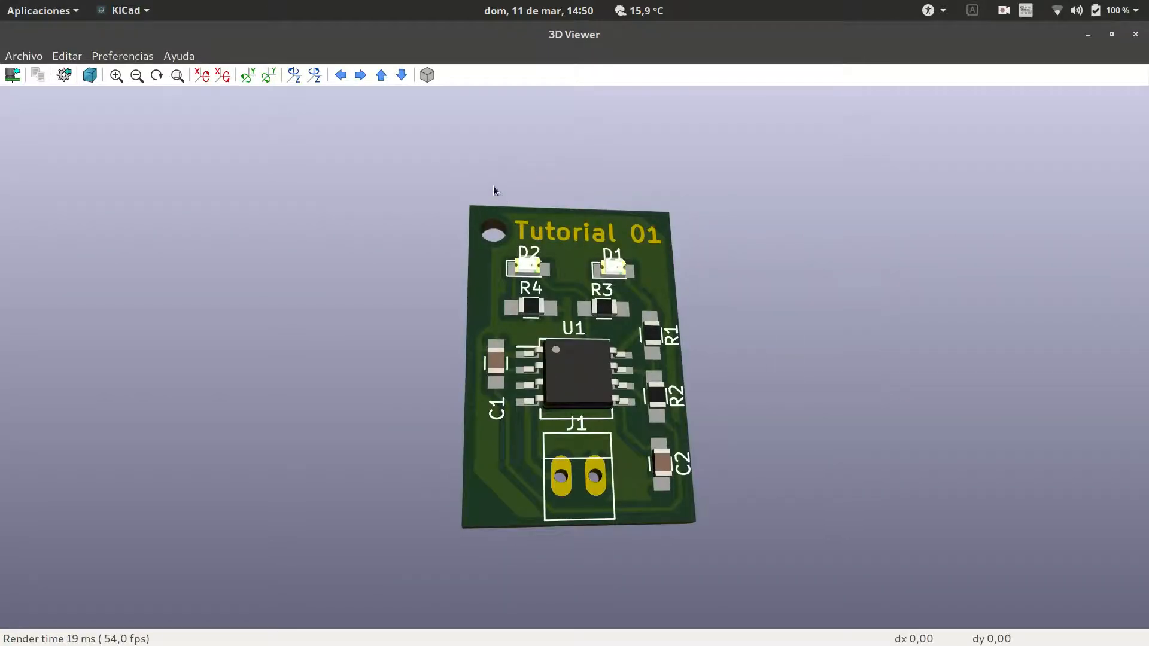
mouse_move(680, 378)
mouse_down()
mouse_move(400, 364)
mouse_move(680, 370)
mouse_up()
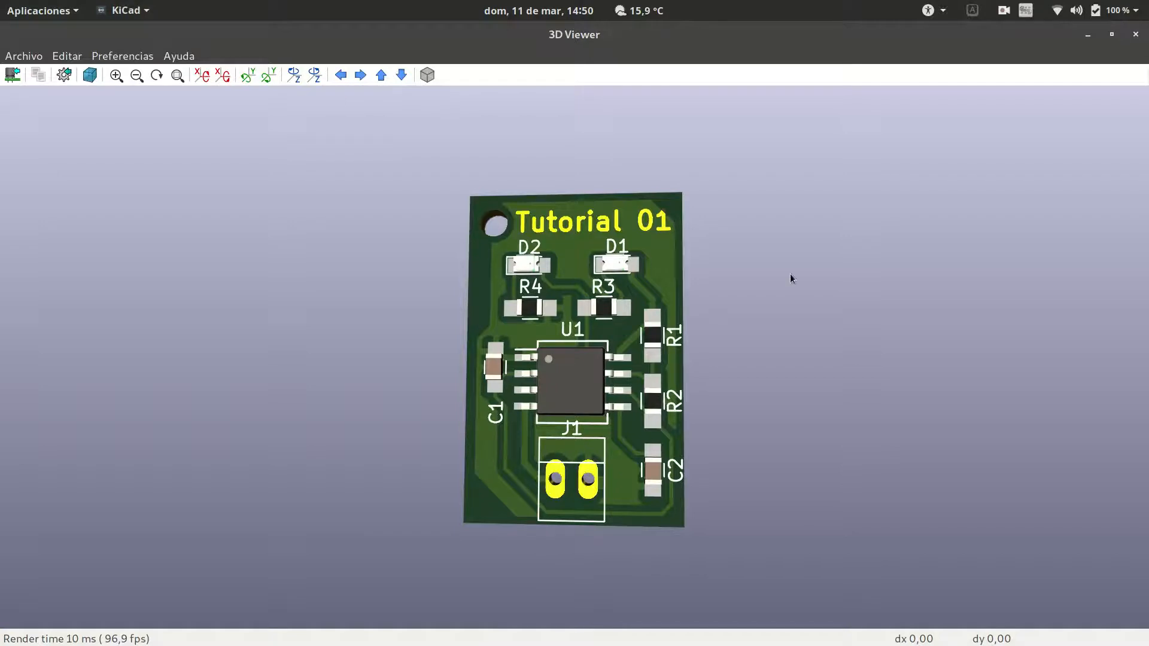
click(1136, 34)
Step: Move connector J1's reference text to the right of the connector's upper edge, at about X 125 mm, Y 37.75 mm
click(503, 446)
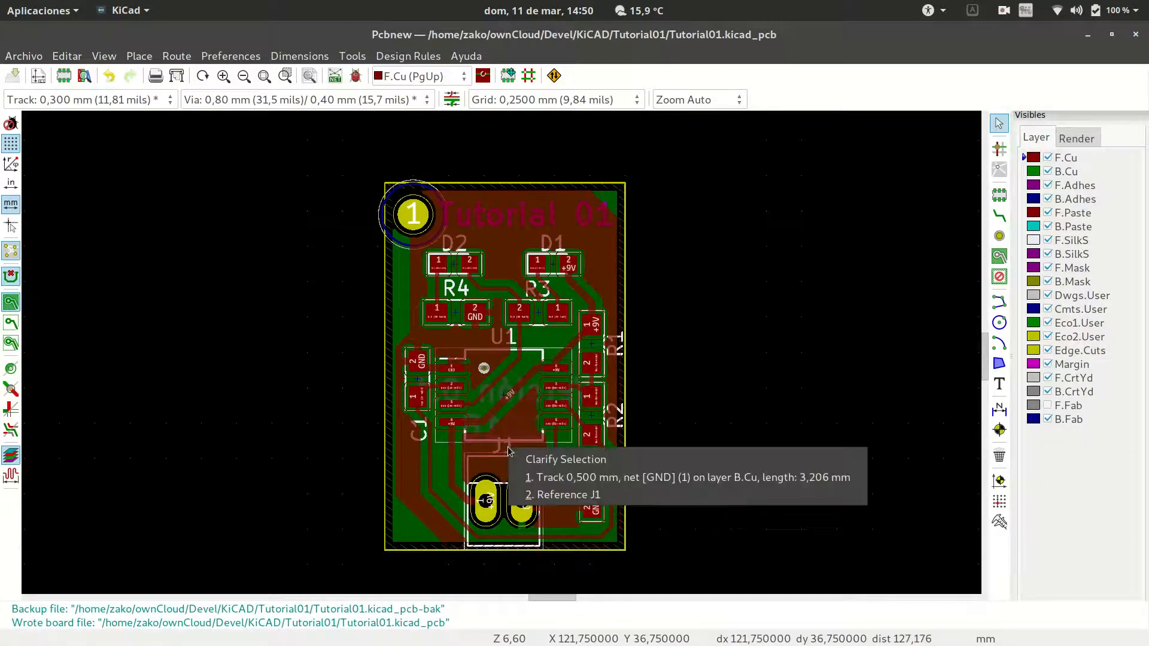
key(Down)
key(Return)
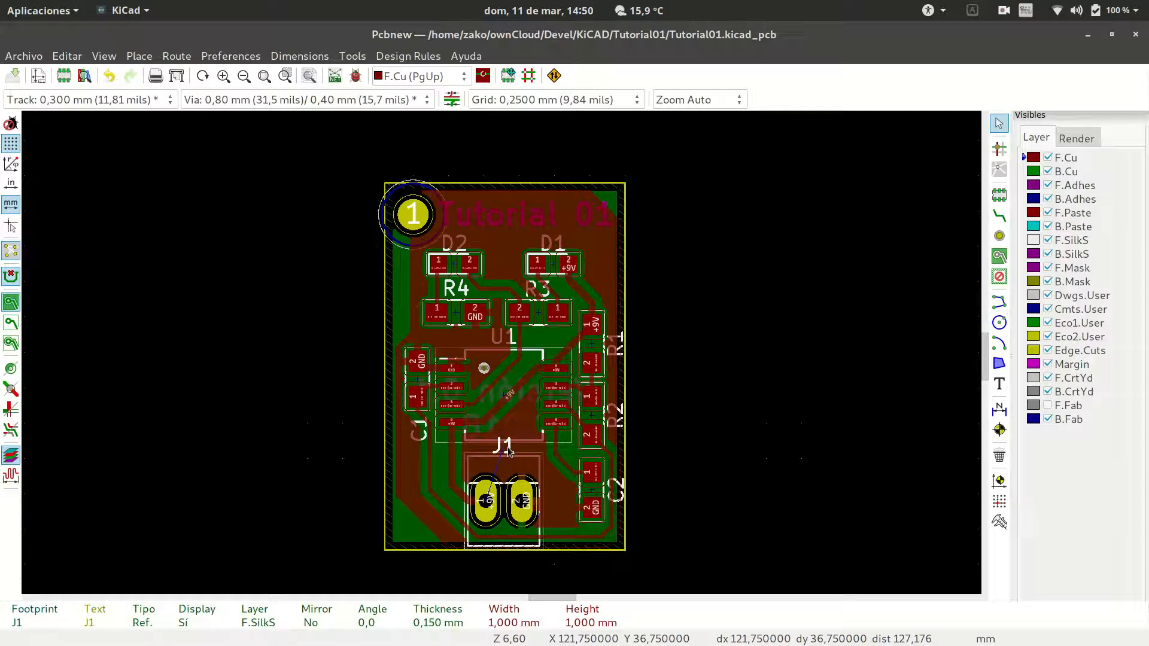
key(m)
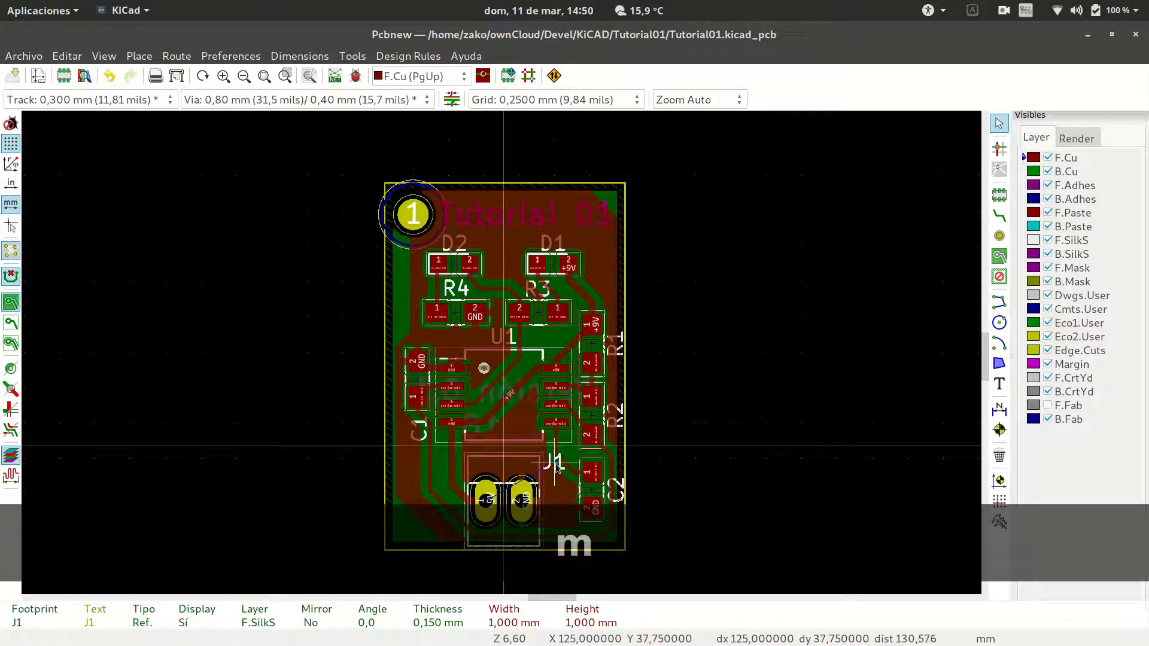
click(556, 466)
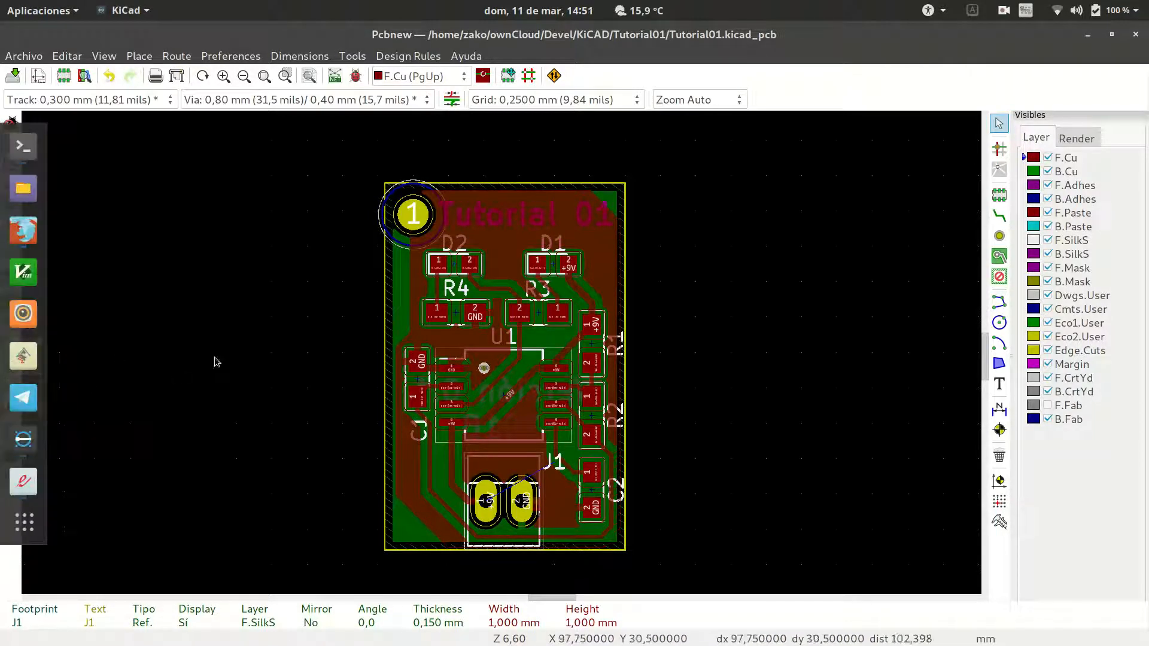
Step: Switch to the KiCad project manager and open the Bitmap to Component Converter
key(alt+Tab)
key(alt+Tab)
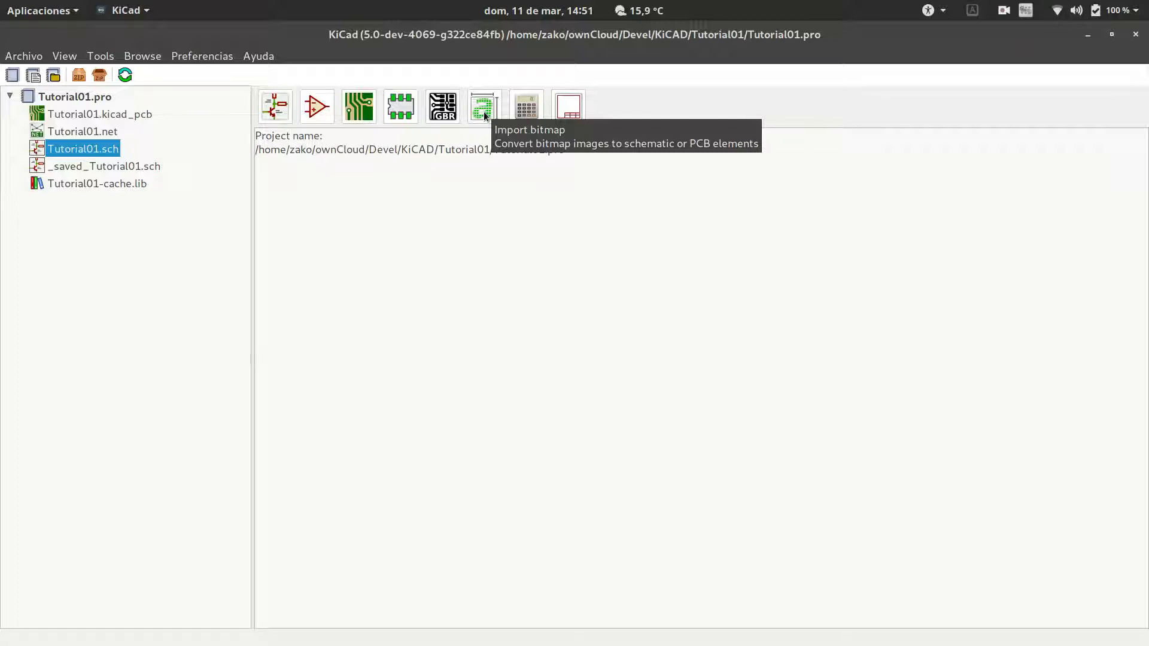
click(485, 113)
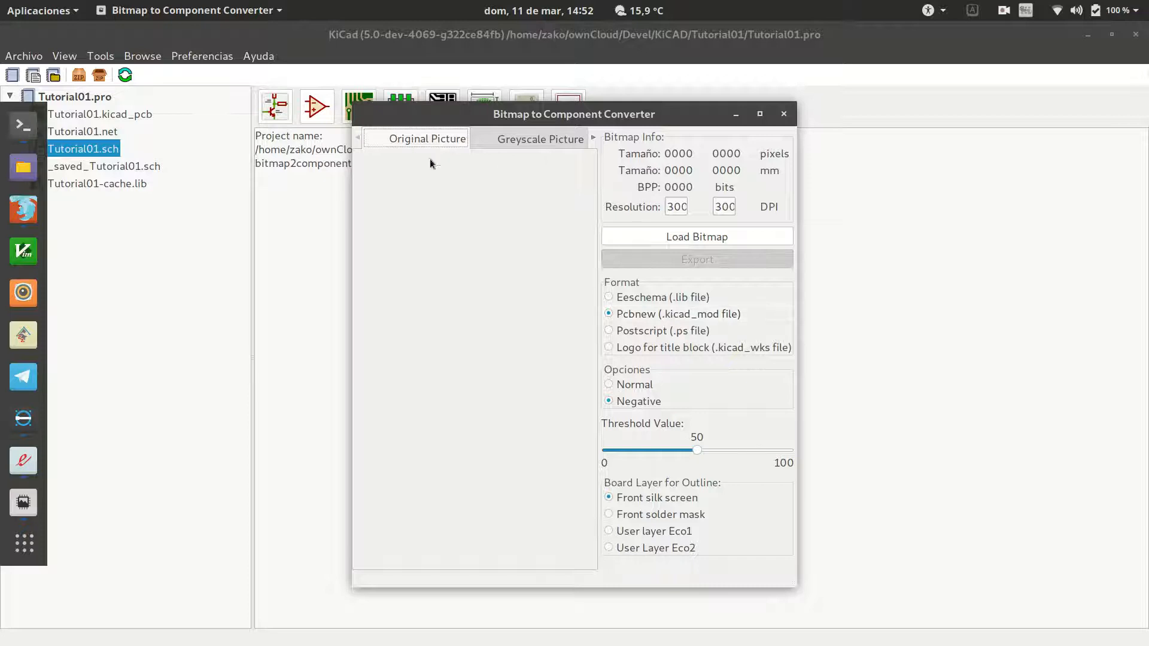
Step: Load trollface.png from the ownCloud/Devel/KiCAD/Tutorial01 folder into the converter and look over the picture
click(678, 238)
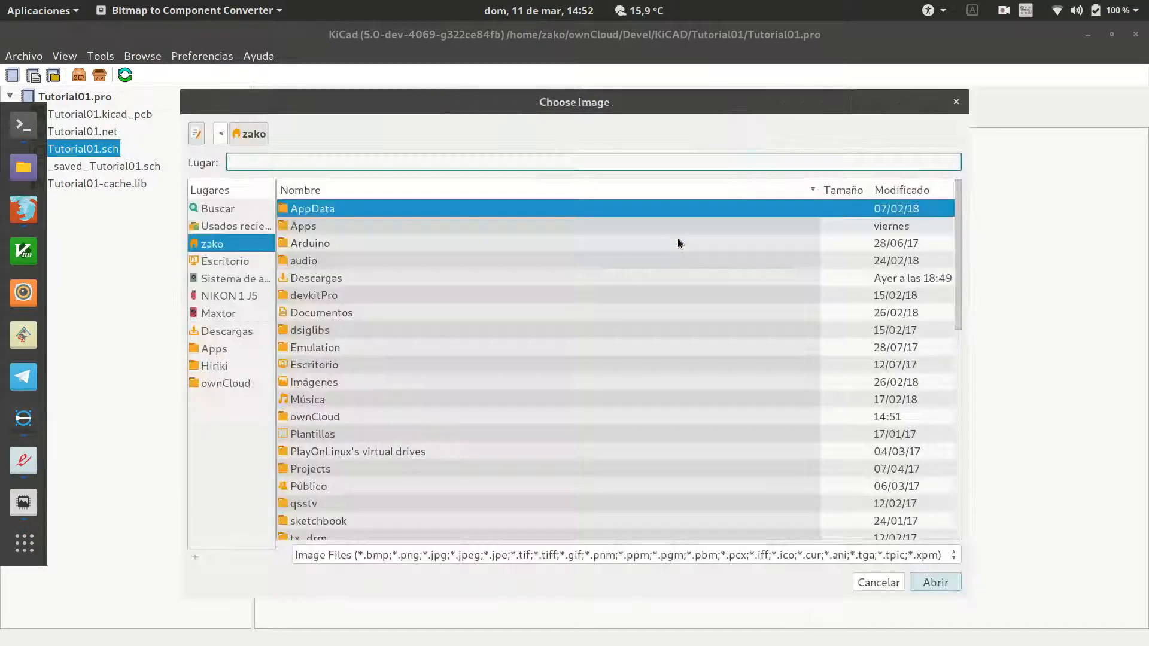
click(236, 384)
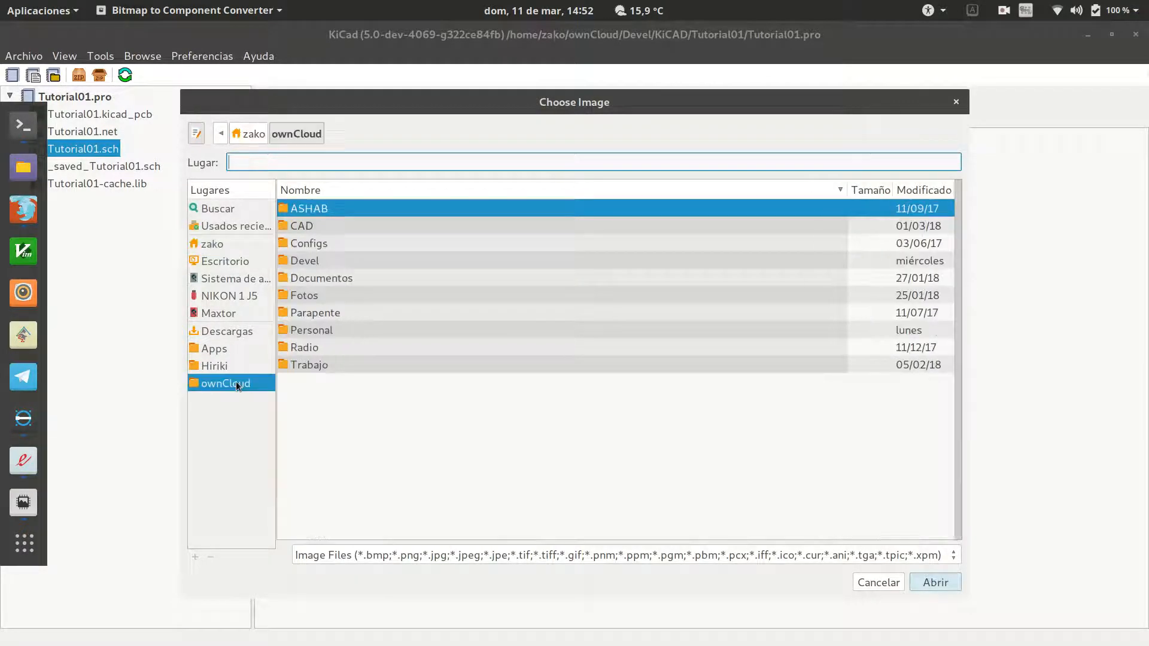
double_click(318, 265)
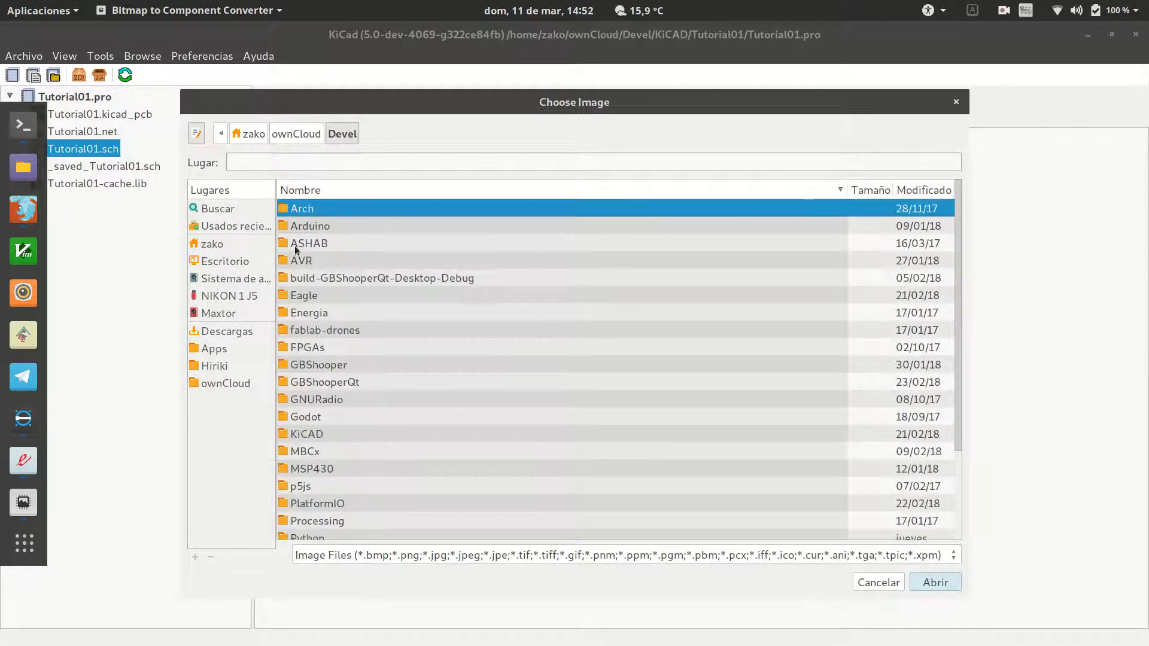
click(338, 437)
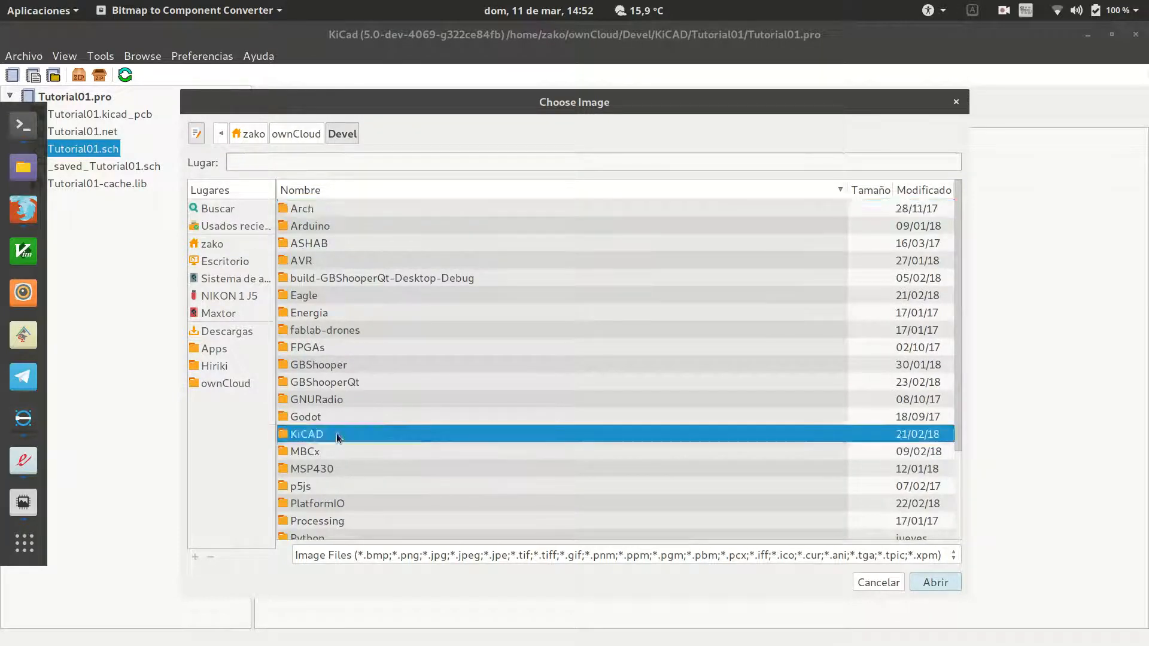
double_click(338, 437)
double_click(327, 468)
double_click(325, 208)
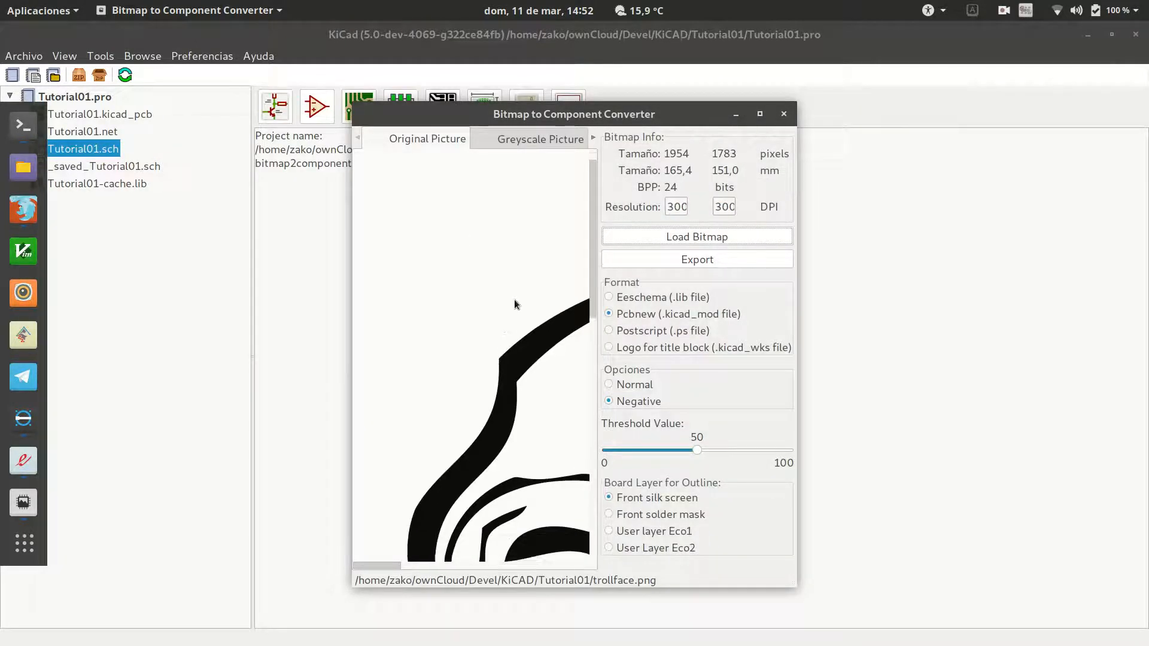
scroll(515, 305, down, 6)
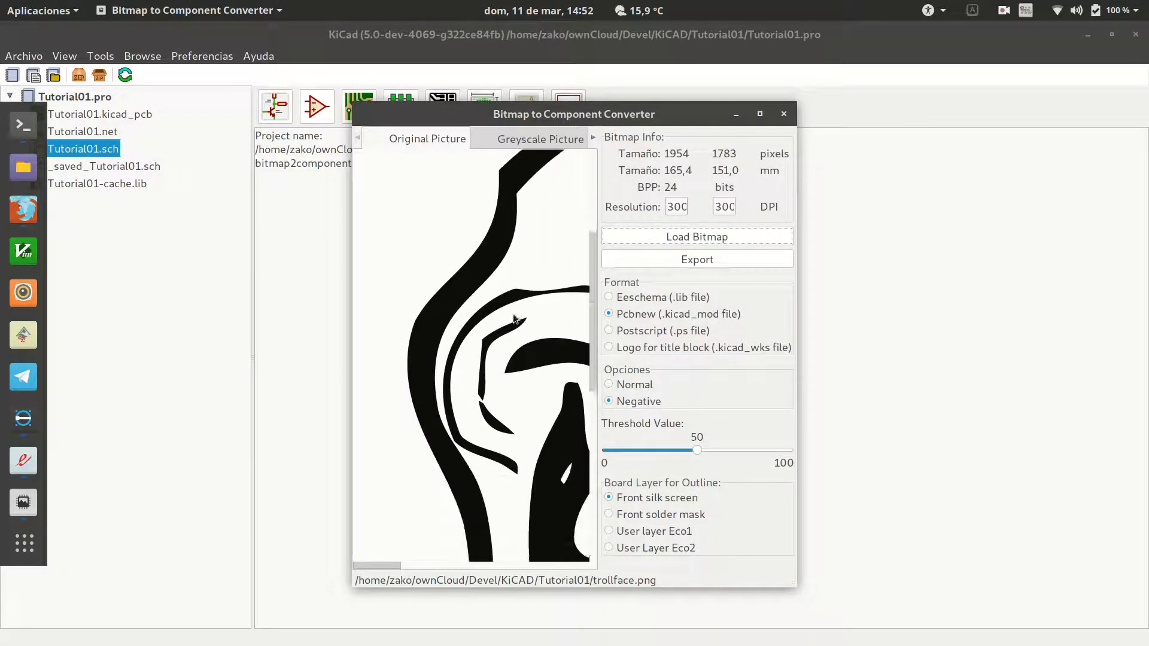
scroll(514, 318, down, 3)
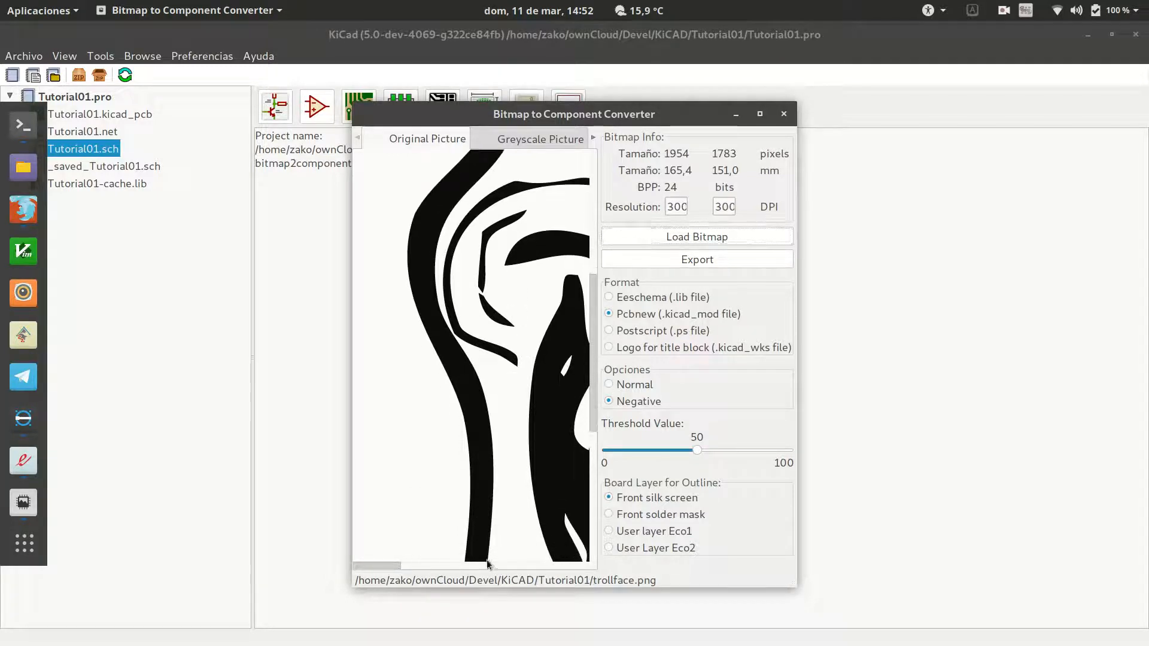
mouse_move(382, 566)
mouse_down()
mouse_move(541, 566)
mouse_move(379, 568)
mouse_up()
Step: Switch back to the Pcbnew board and set the grid to 1,0000 mm for judging the logo size
key(alt+Tab)
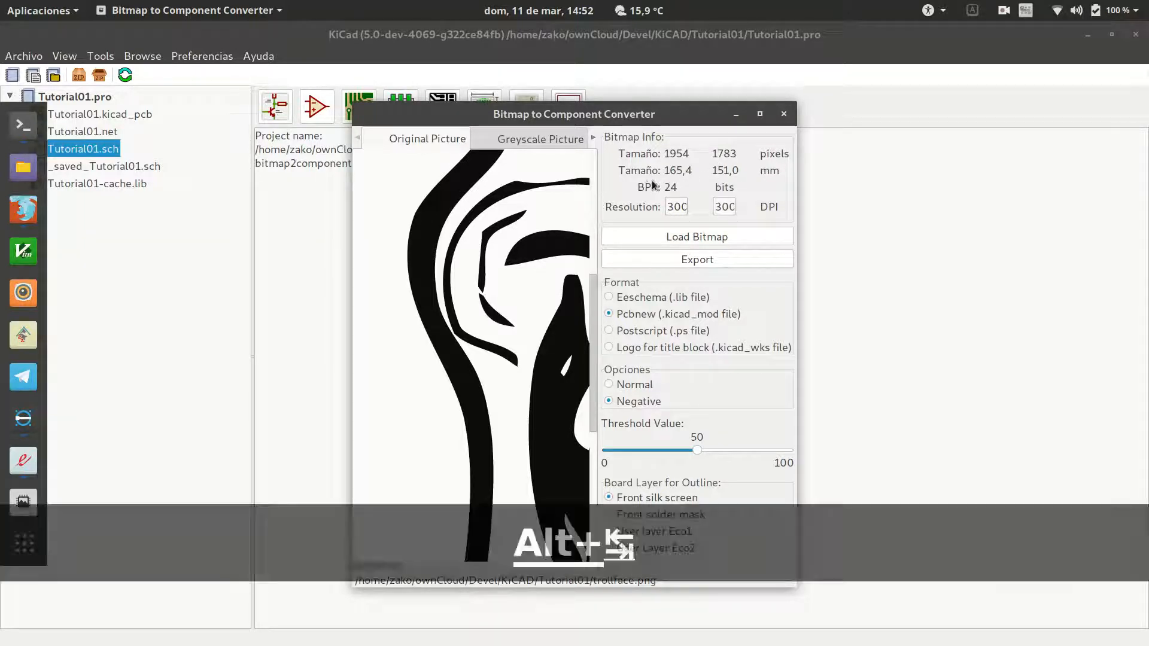
key(alt+Tab)
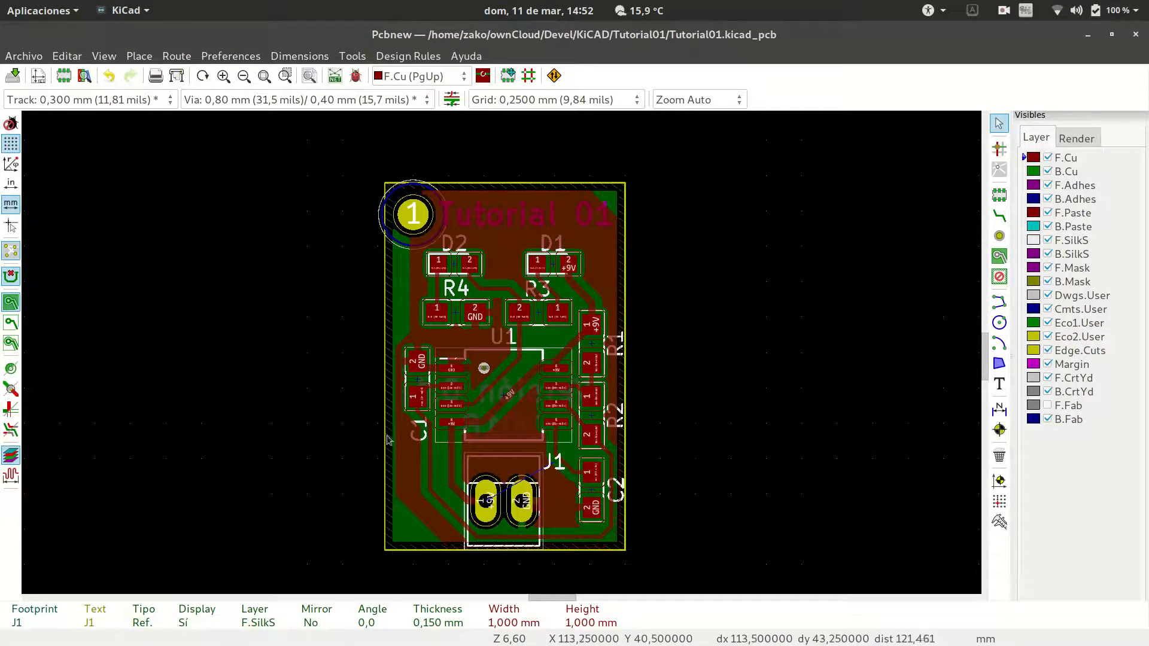
click(586, 99)
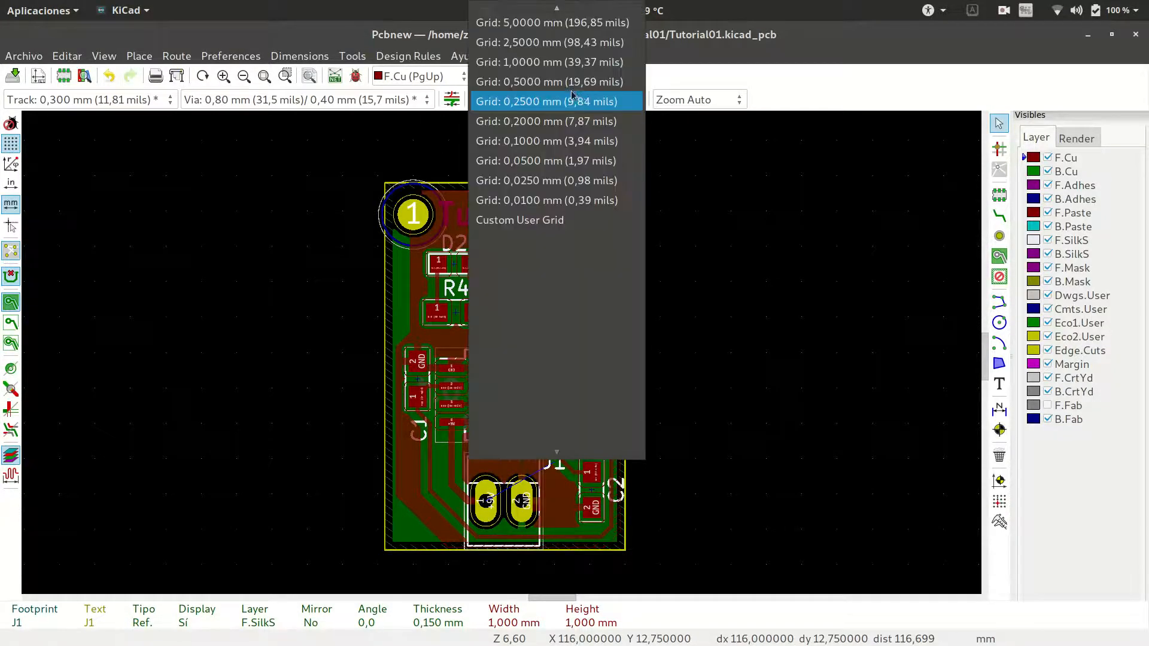
click(572, 61)
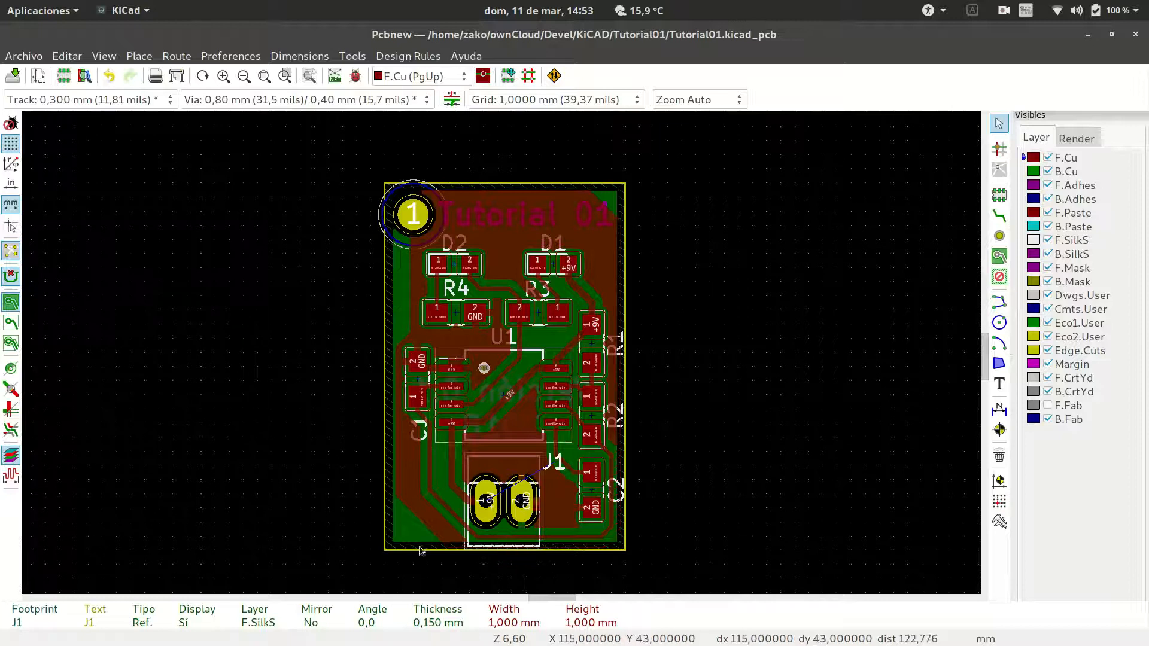
Step: Return to the Bitmap to Component Converter and set both bitmap resolution values to 3000 DPI
key(alt+Tab)
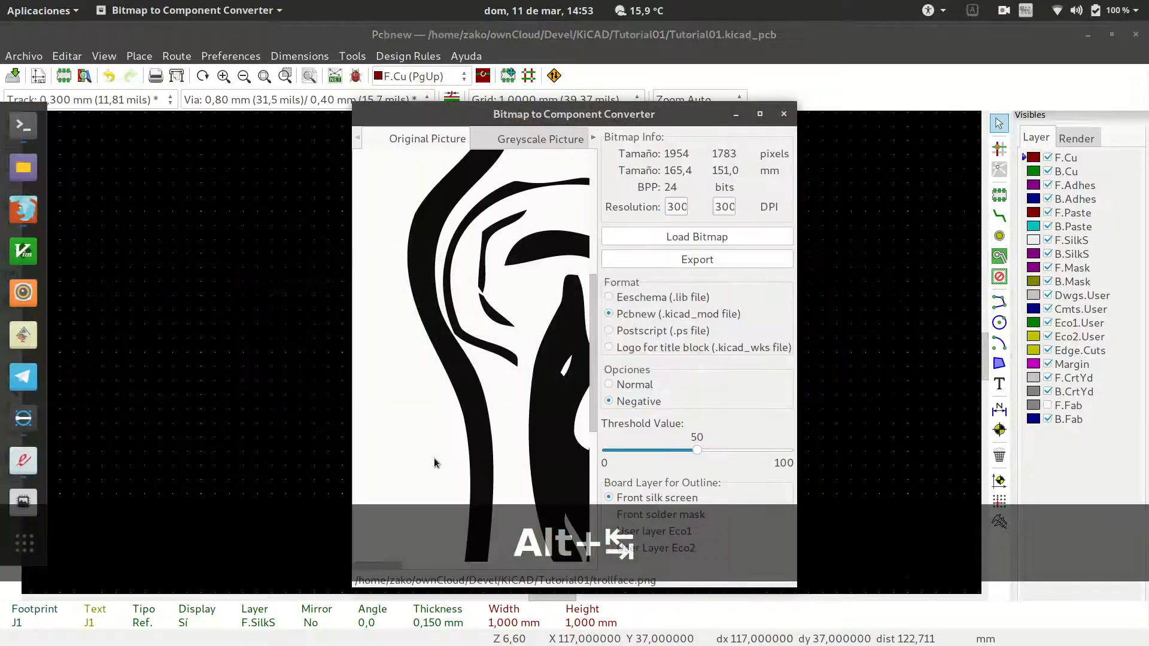
click(681, 207)
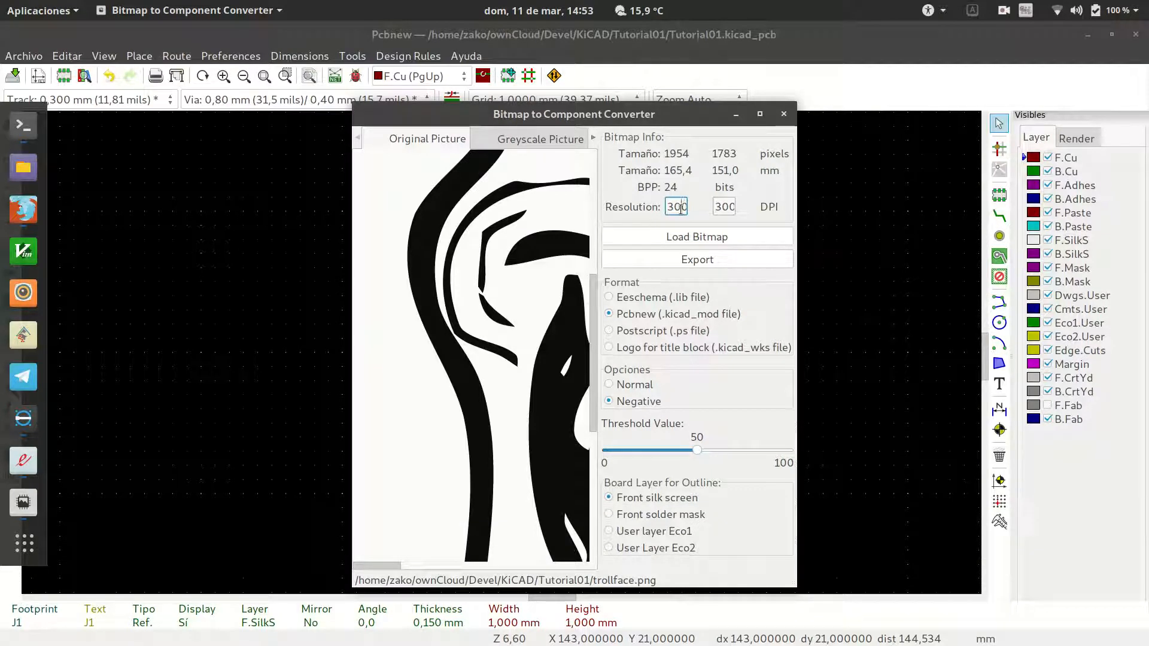
text(0)
click(728, 207)
text(0)
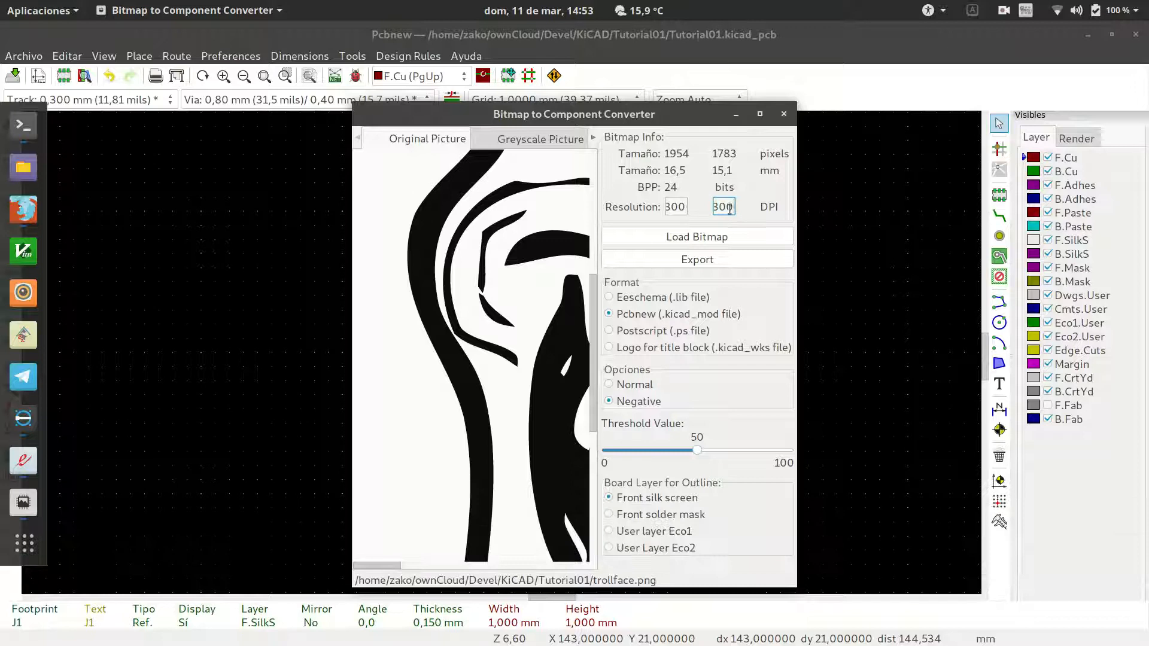
Step: Set both the horizontal and vertical bitmap resolution to 6000 DPI
click(676, 207)
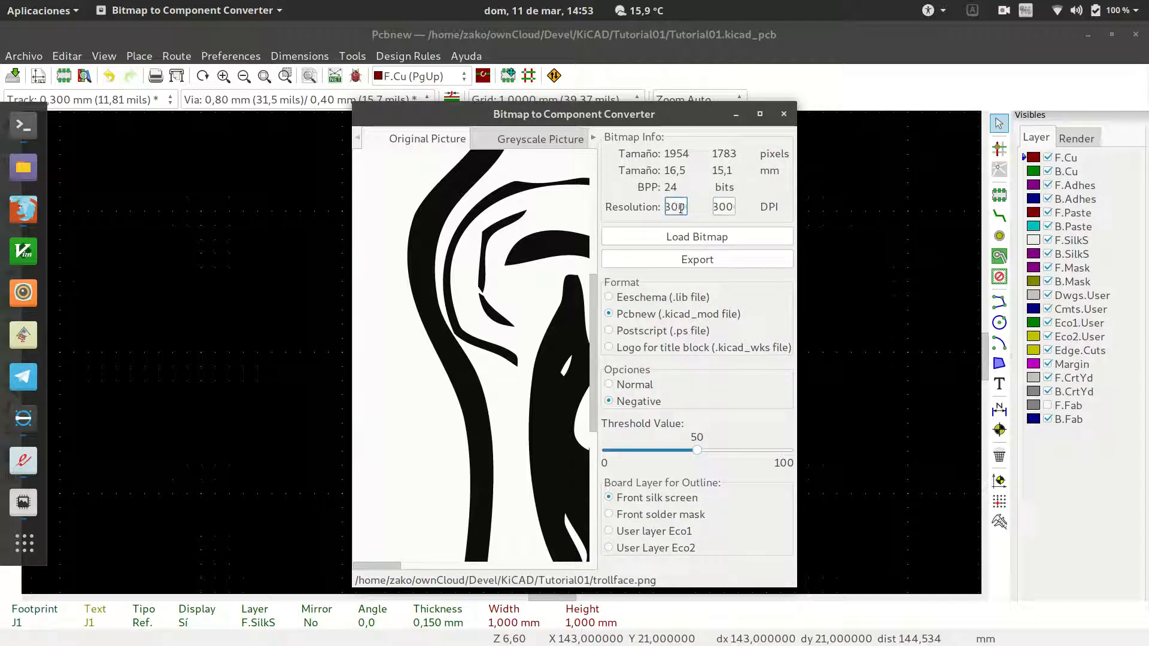
click(670, 206)
key(BackSpace)
text(6)
click(717, 207)
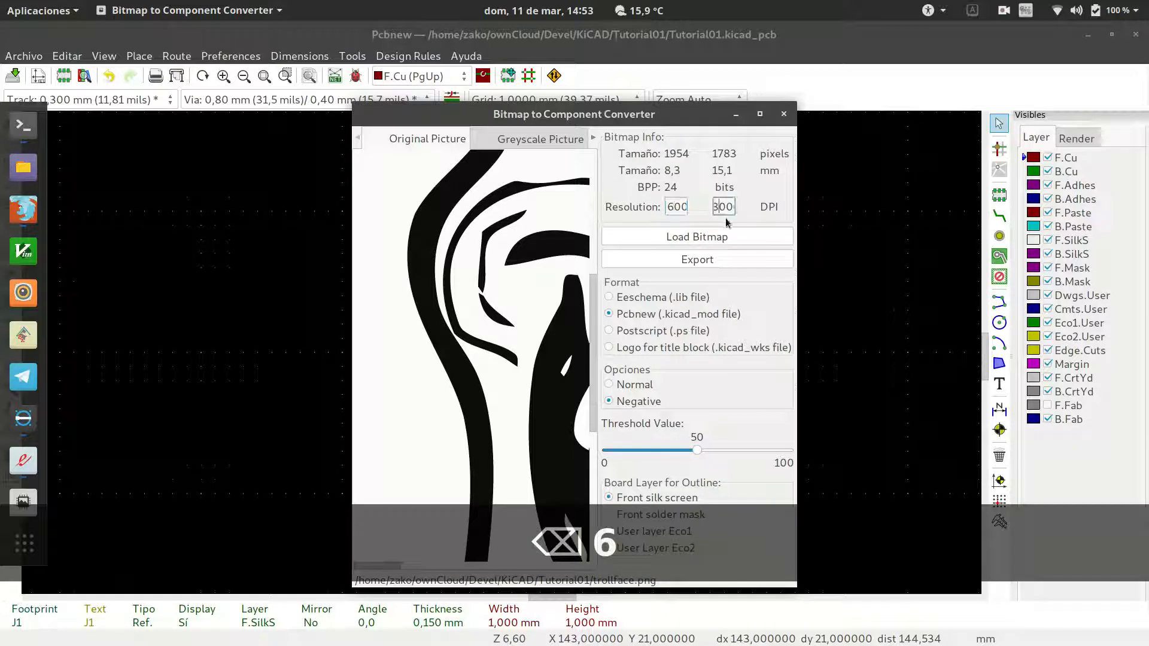
key(BackSpace)
text(6)
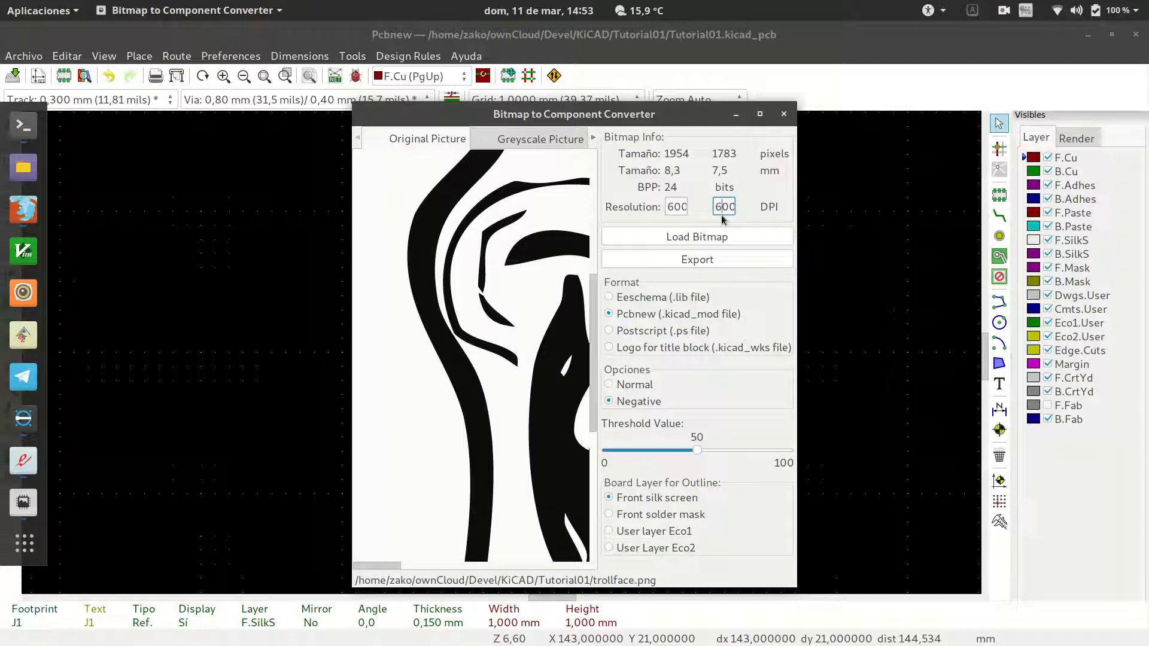
Step: Set both the vertical and horizontal bitmap resolution to 10000 DPI to shrink the logo further
key(BackSpace)
text(10)
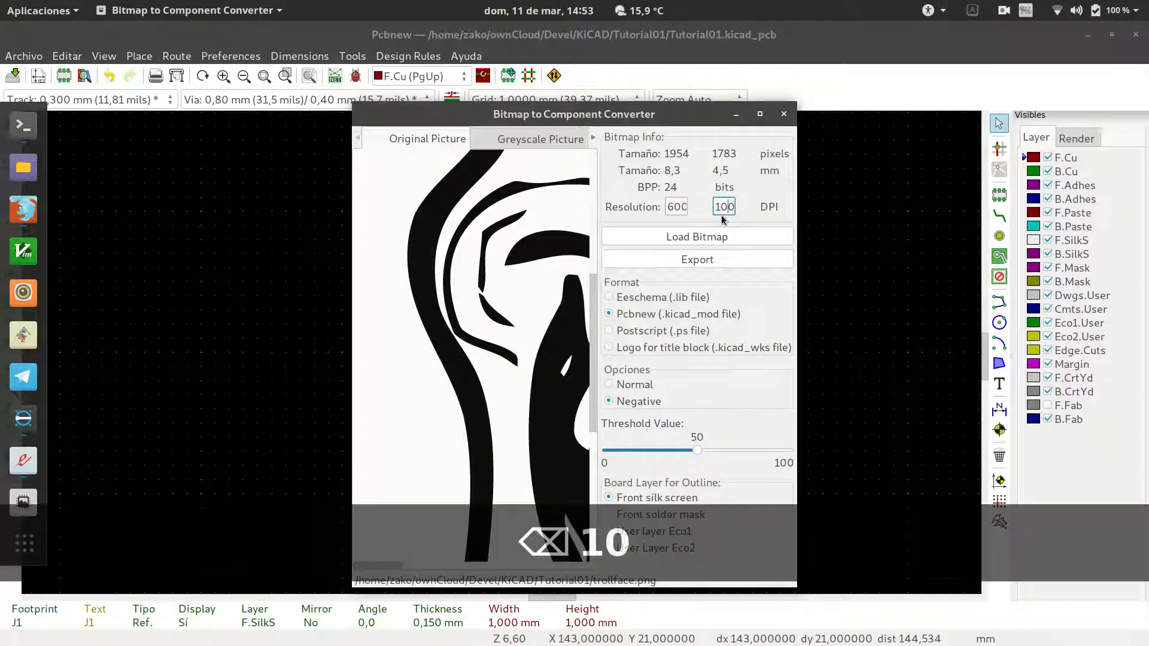
double_click(678, 207)
key(BackSpace)
text(1000)
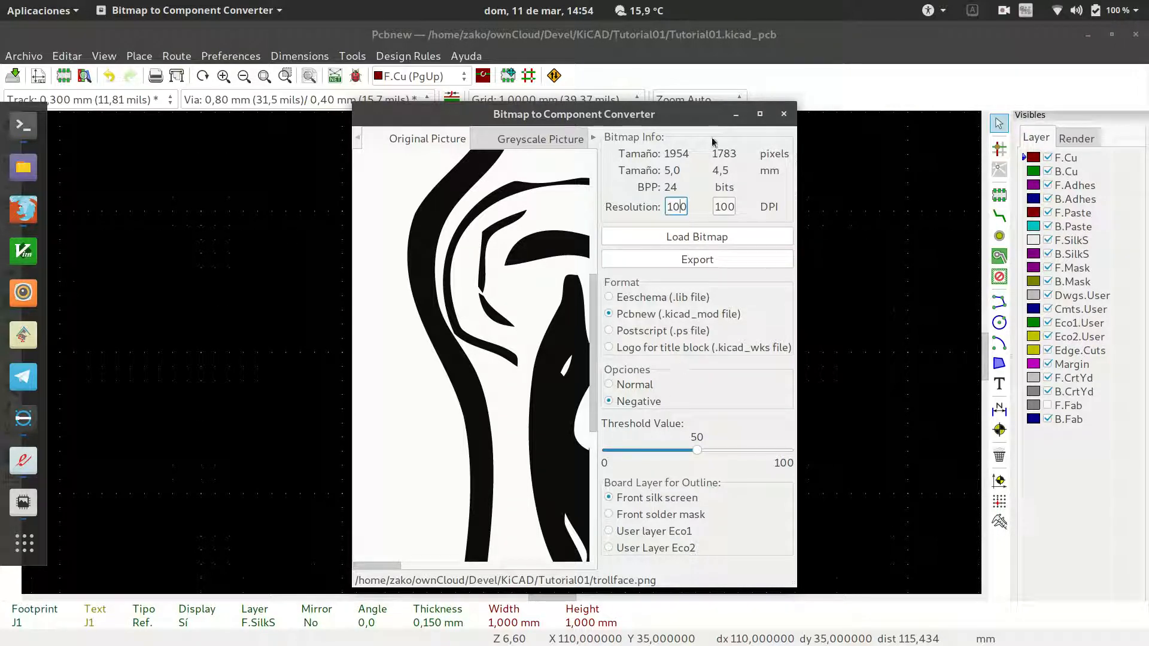
Step: Export the bitmap as a Pcbnew front silk screen footprint named trollface in the Tutorial01 folder
click(691, 261)
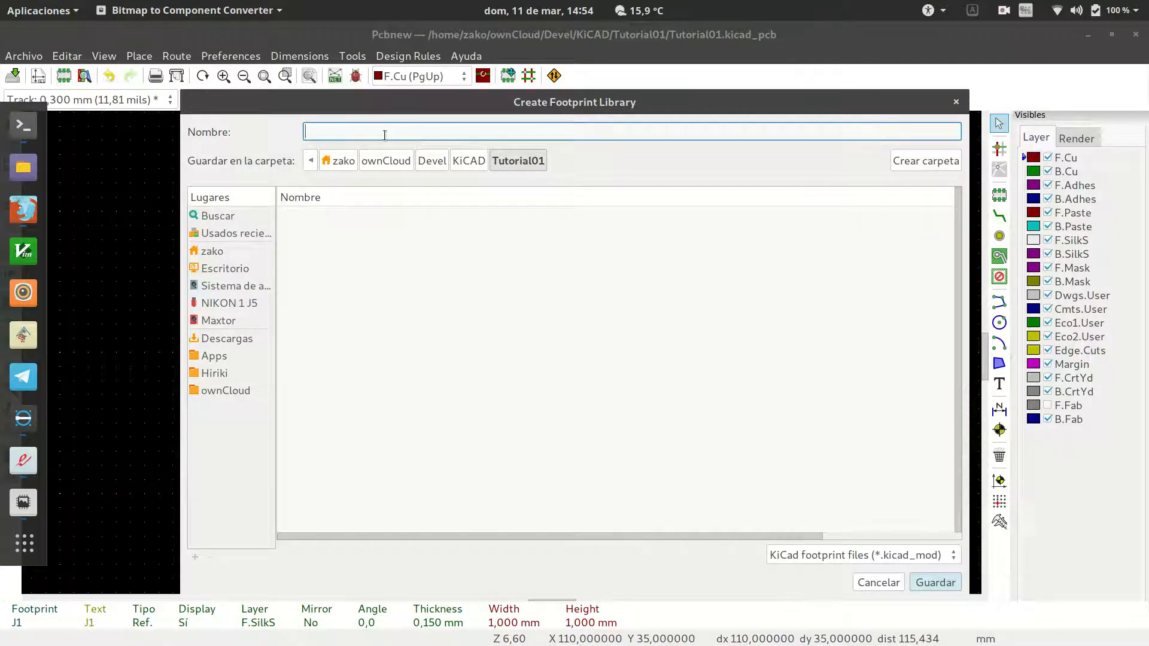
text(trollface)
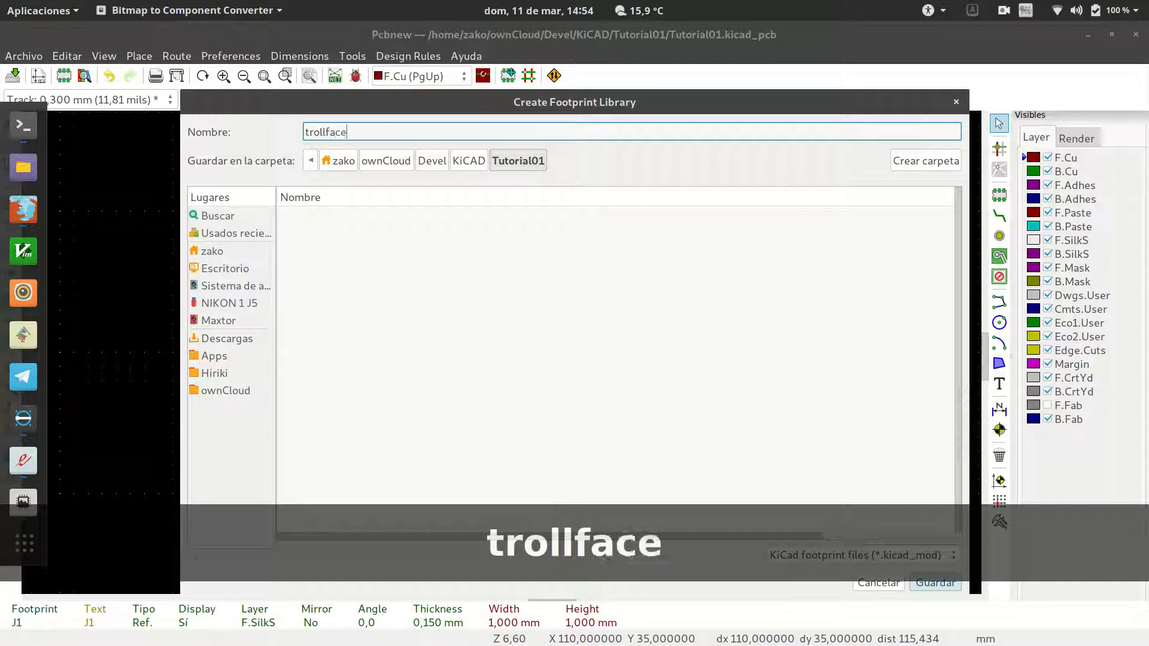
click(438, 315)
click(936, 583)
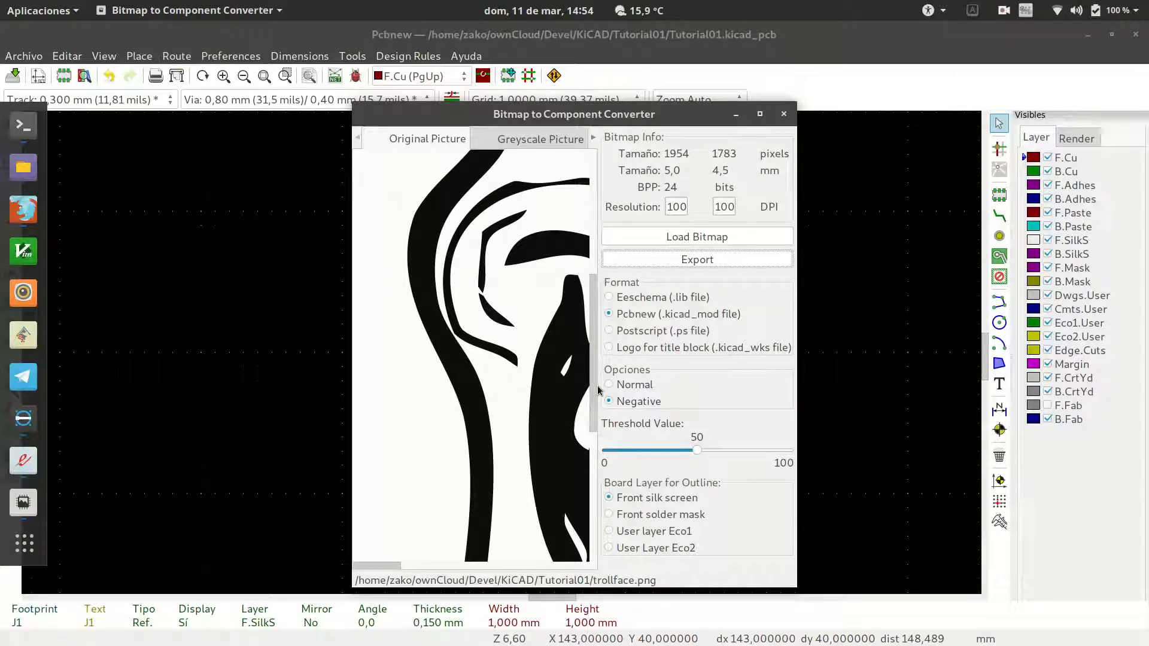
Step: Switch to Pcbnew, open the Footprint Editor and make ladecadence the active library
click(447, 36)
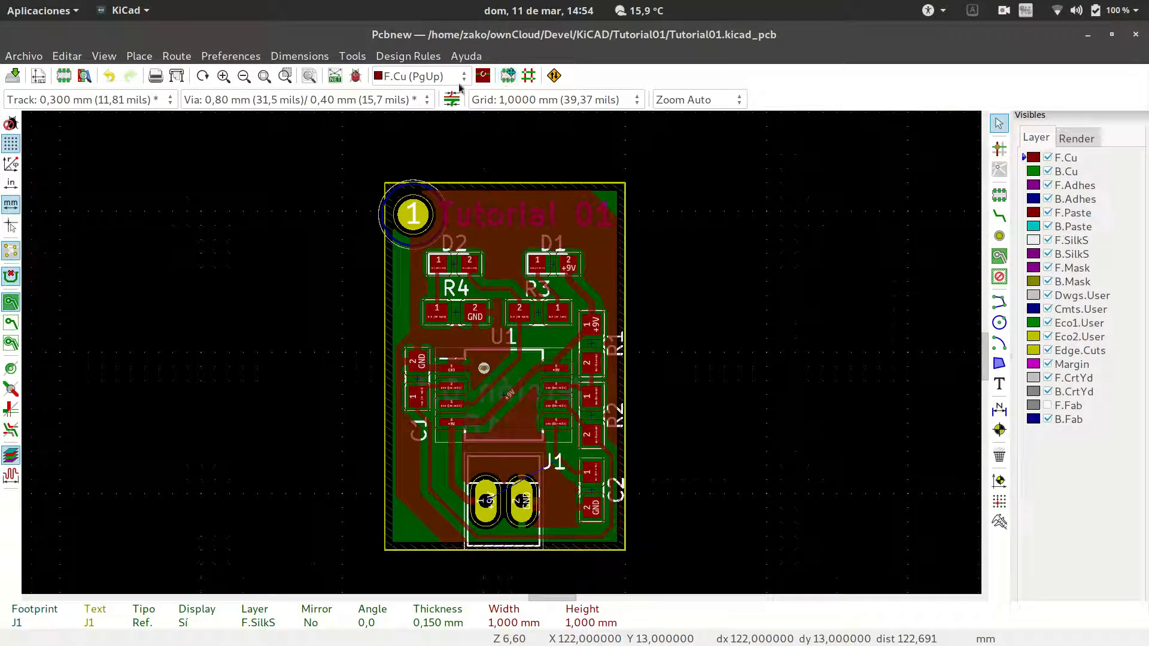
click(66, 77)
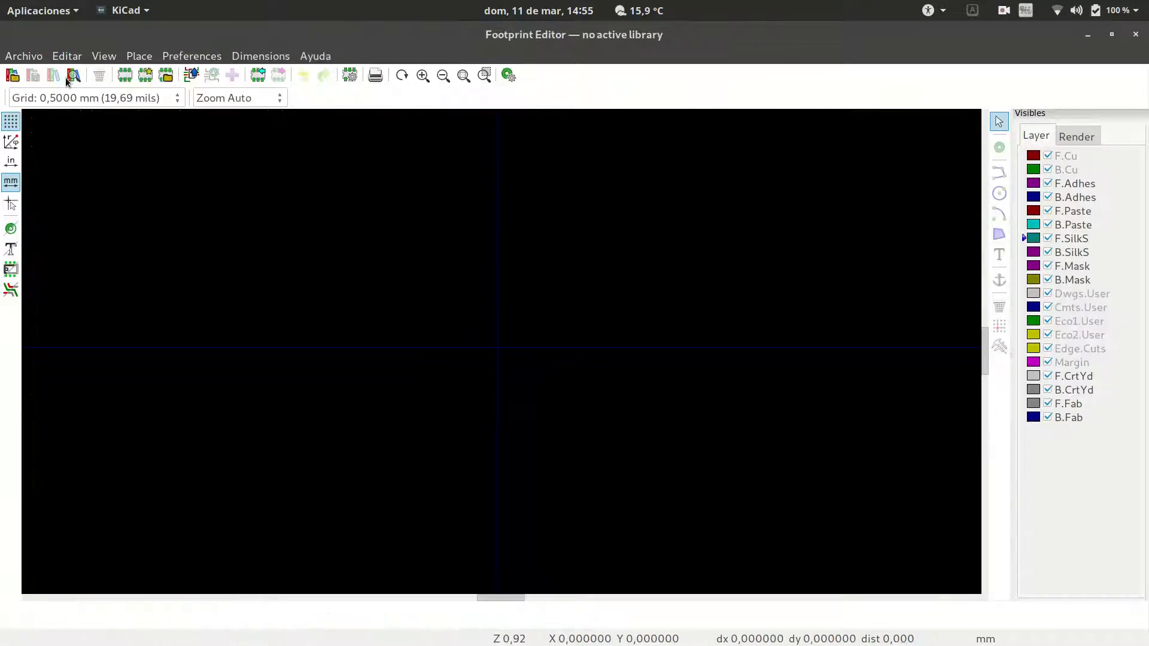
click(13, 76)
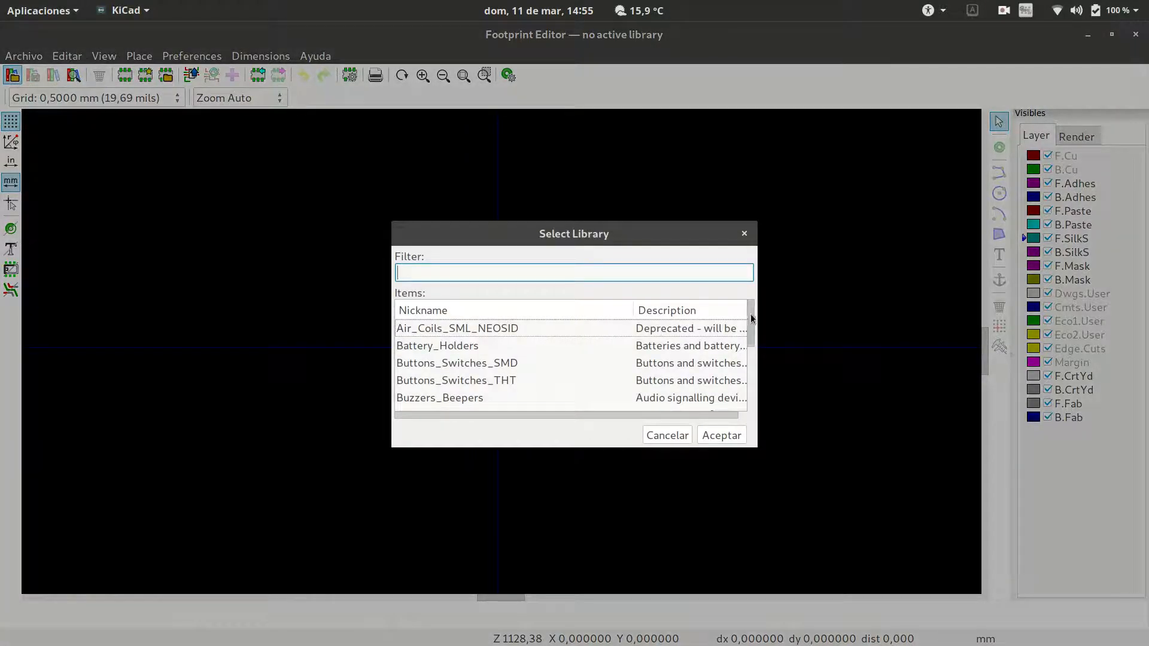
scroll(445, 401, down, 10)
click(445, 400)
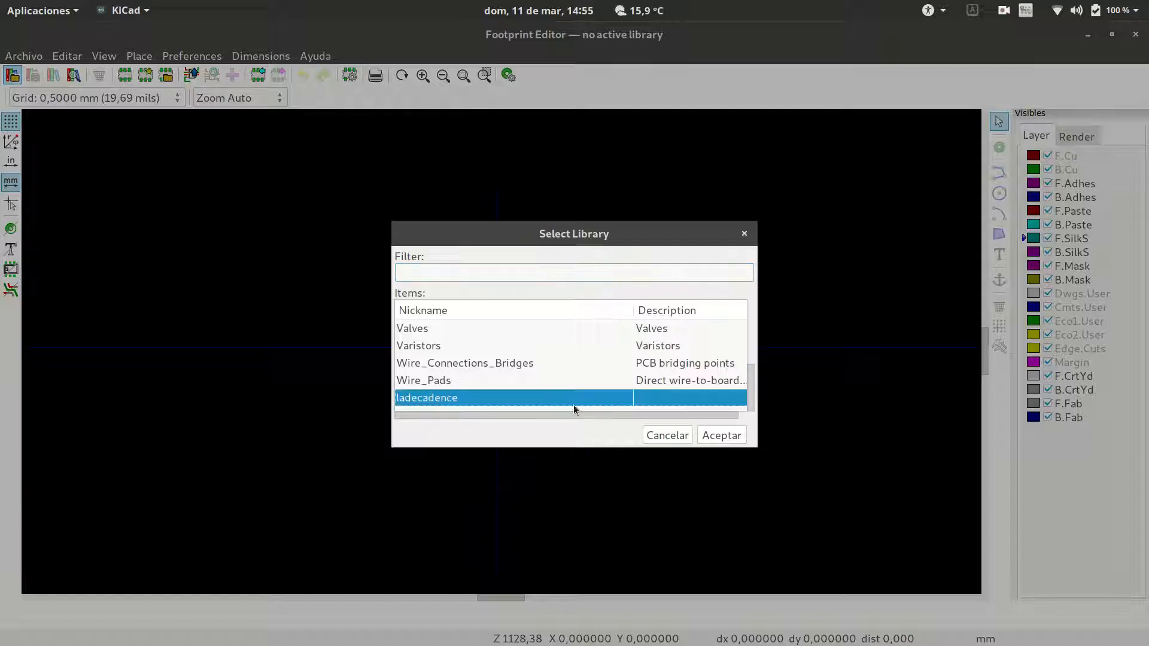
click(725, 435)
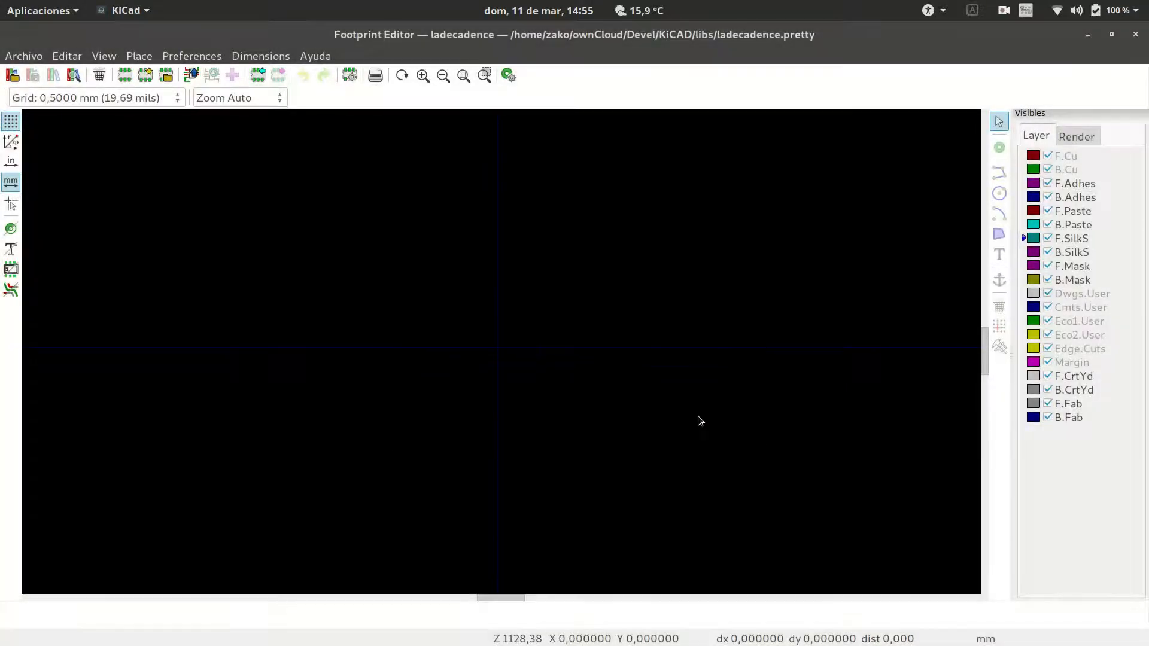
Step: Import the trollface.kicad_mod footprint from the Tutorial01 folder and look over the artwork
click(257, 73)
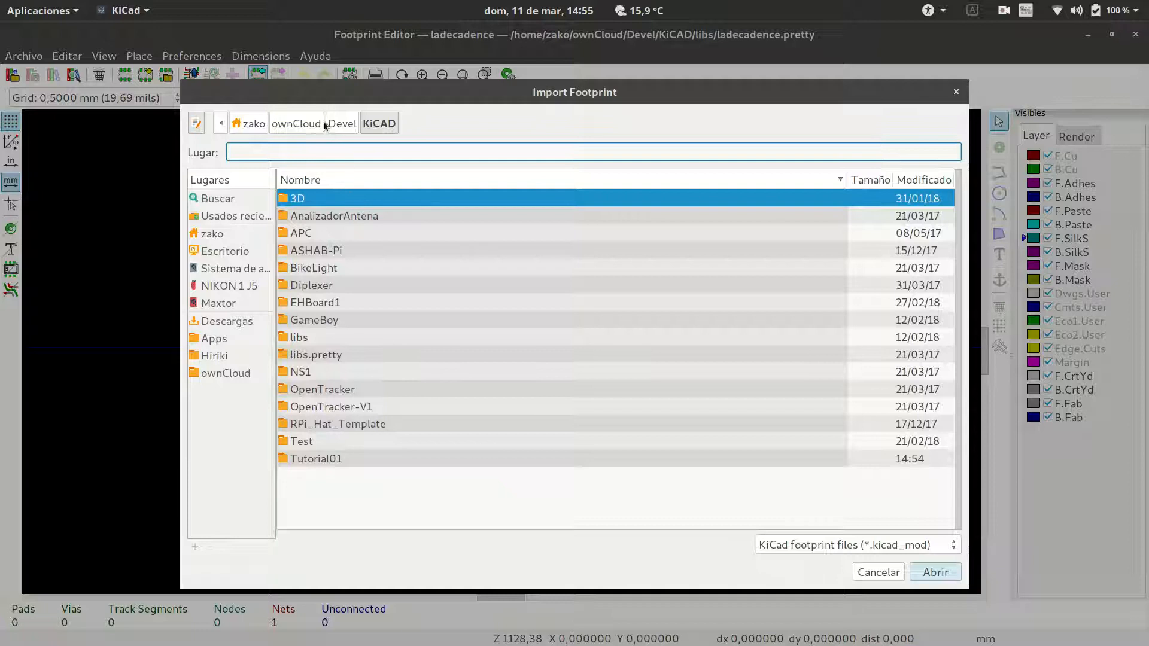
double_click(330, 458)
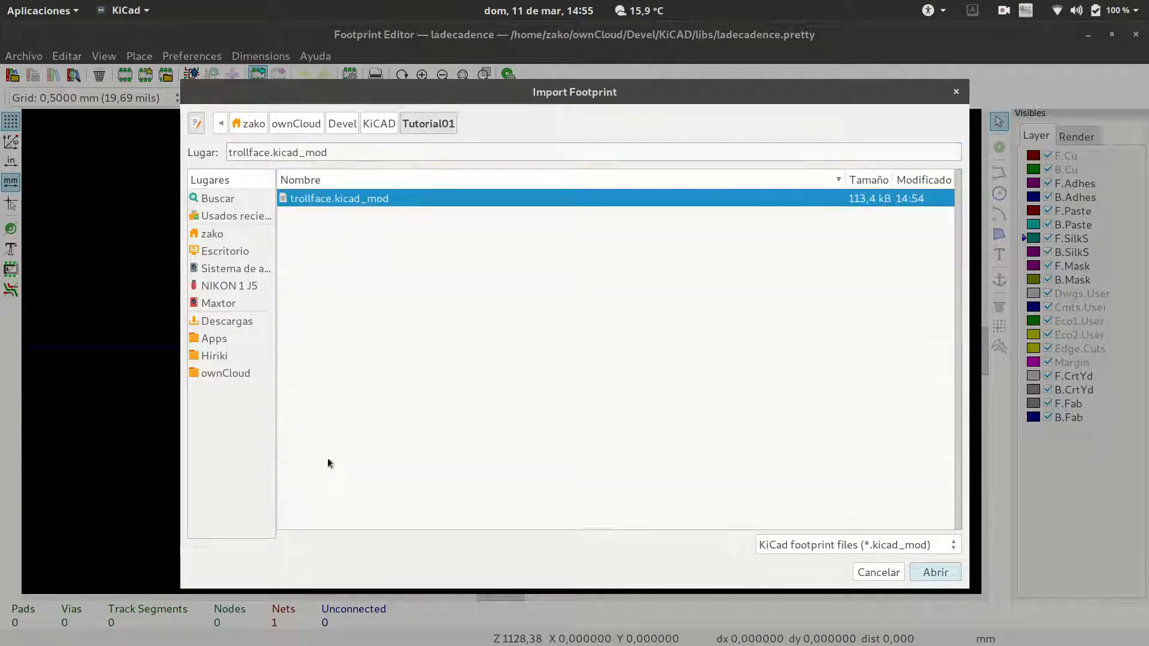
double_click(348, 200)
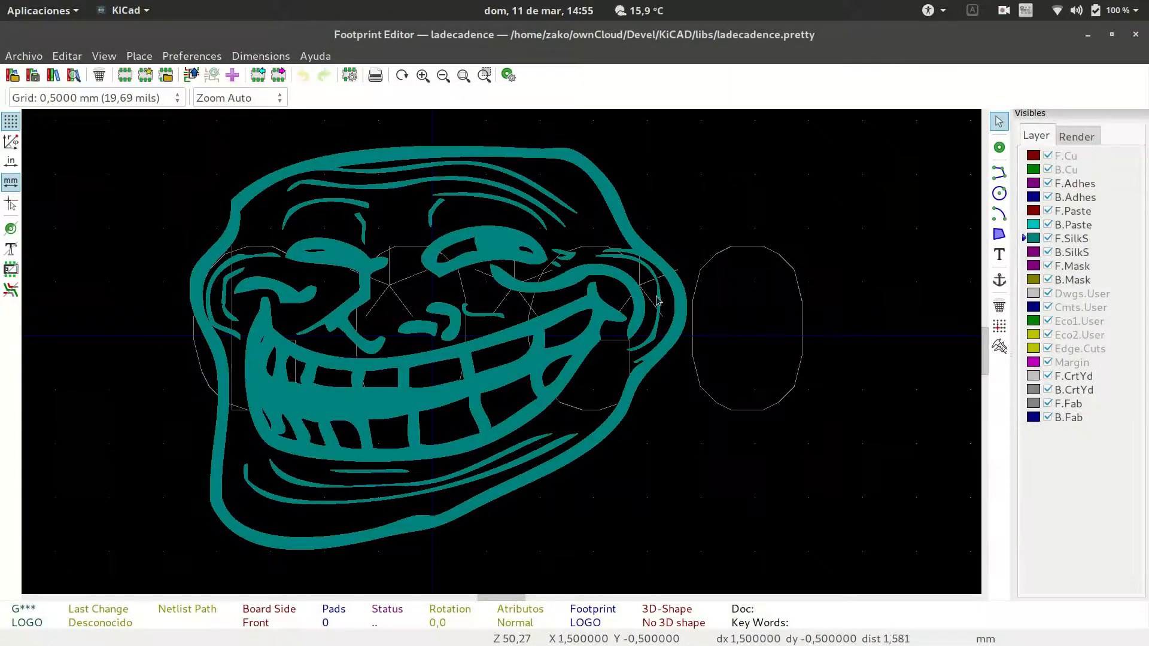
scroll(502, 357, down, 3)
scroll(502, 357, up, 2)
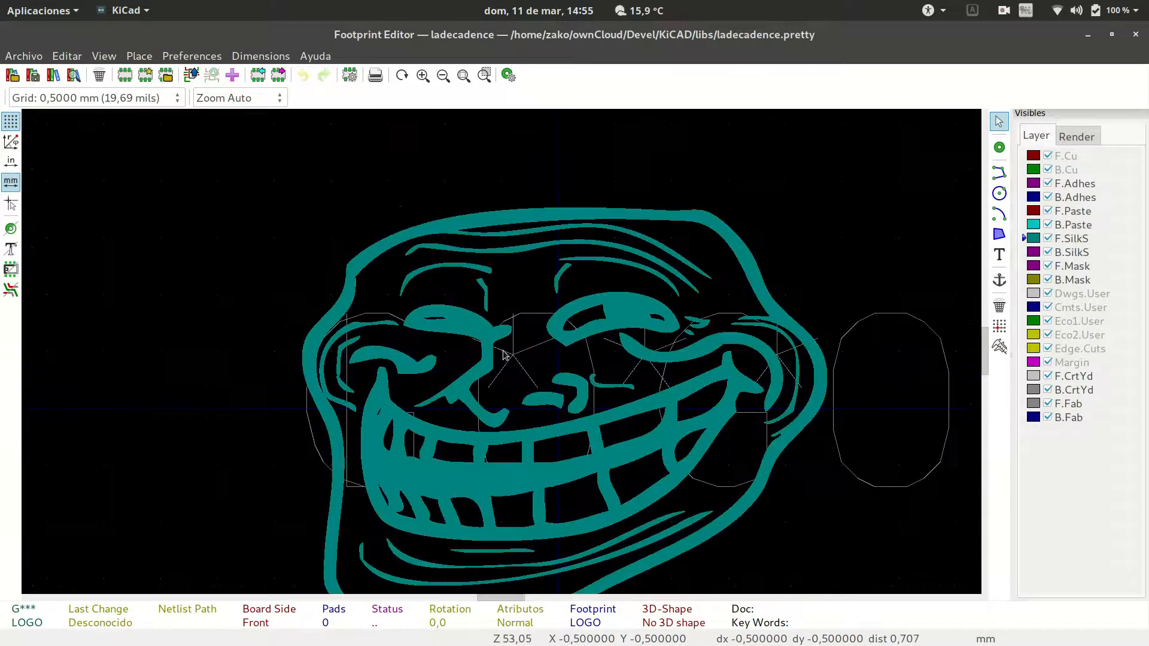
scroll(500, 395, down, 2)
scroll(499, 395, up, 3)
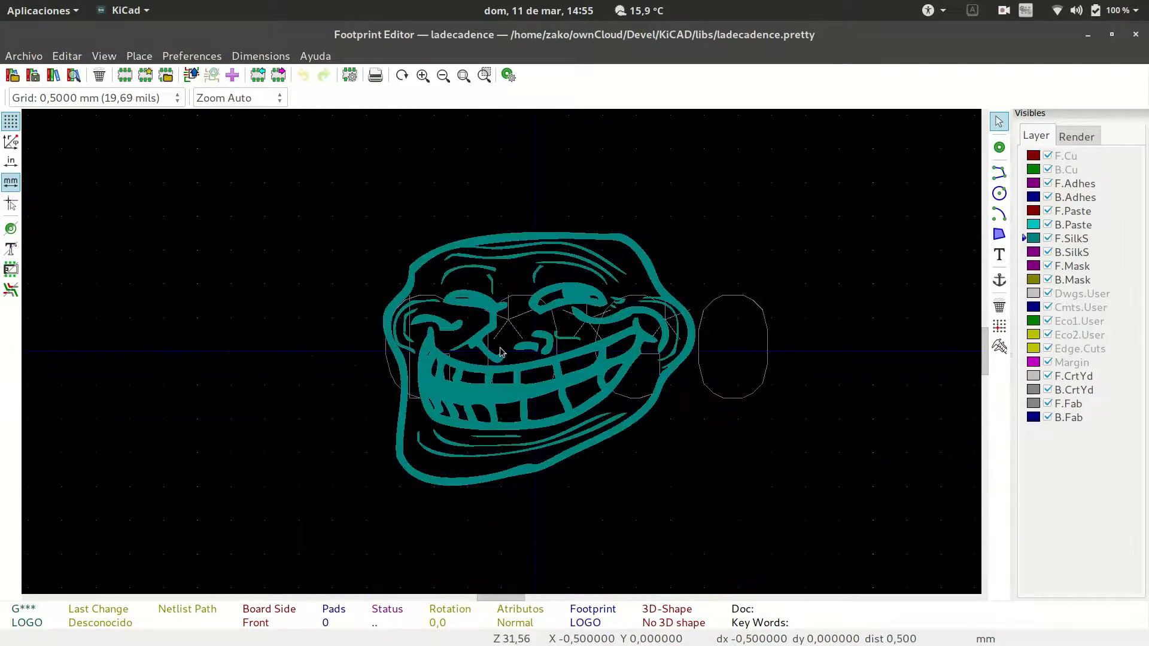
scroll(501, 353, up, 1)
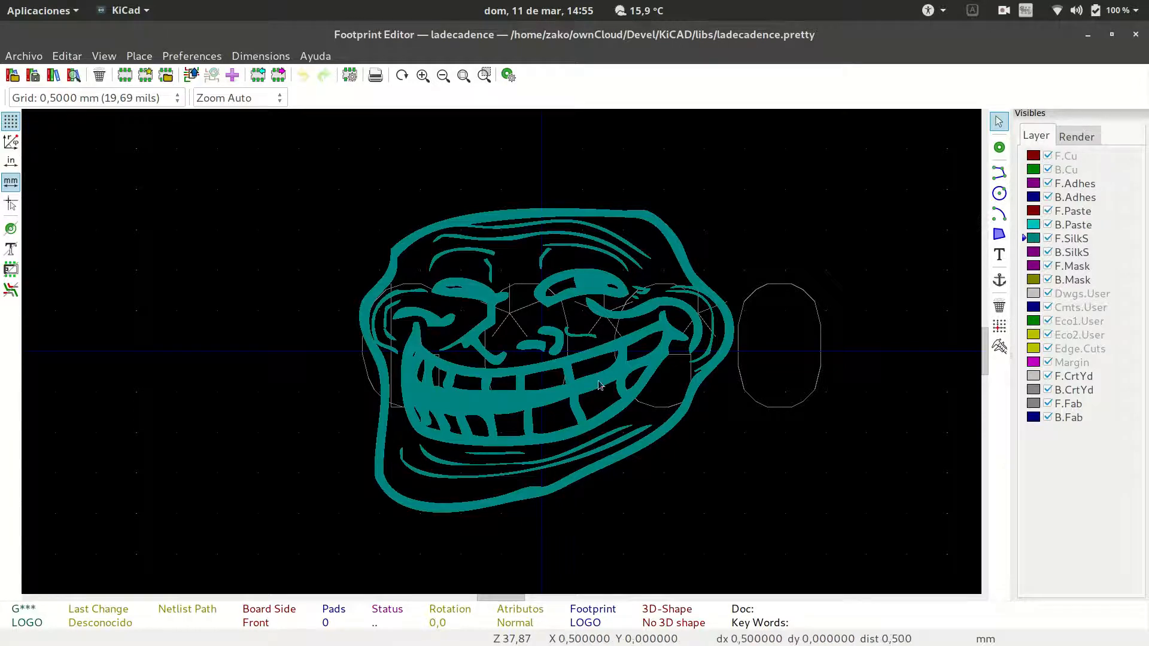
Step: Move the LOGO value text below the trollface drawing and the G*** reference text above it
click(781, 415)
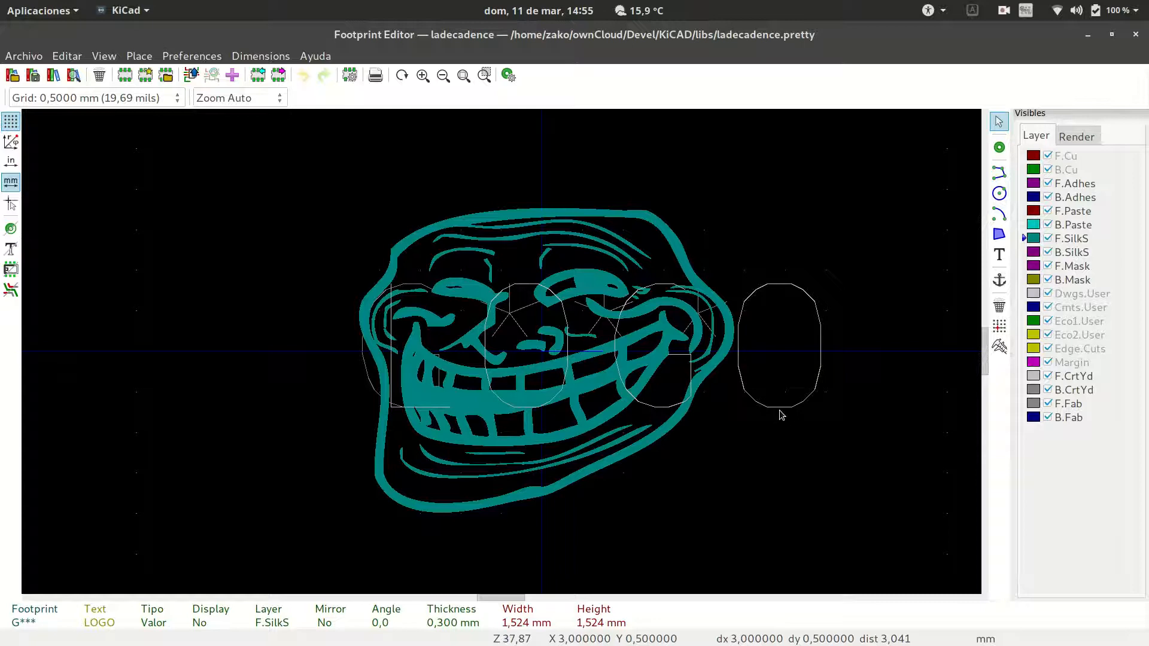
key(m)
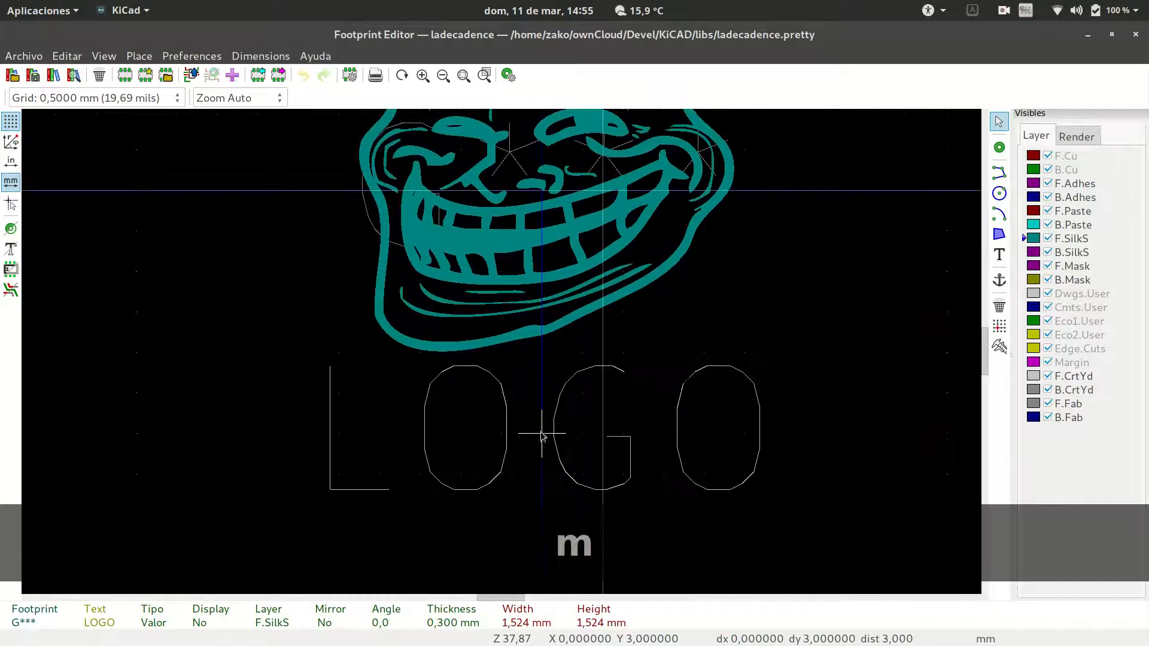
scroll(546, 436, down, 2)
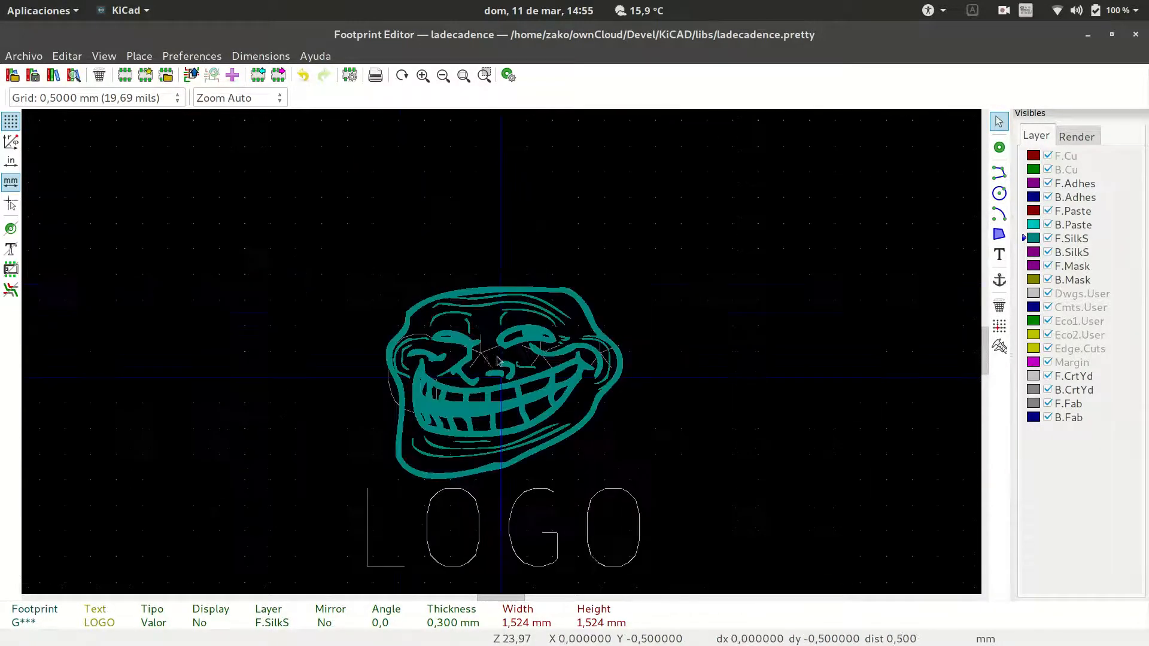
click(502, 534)
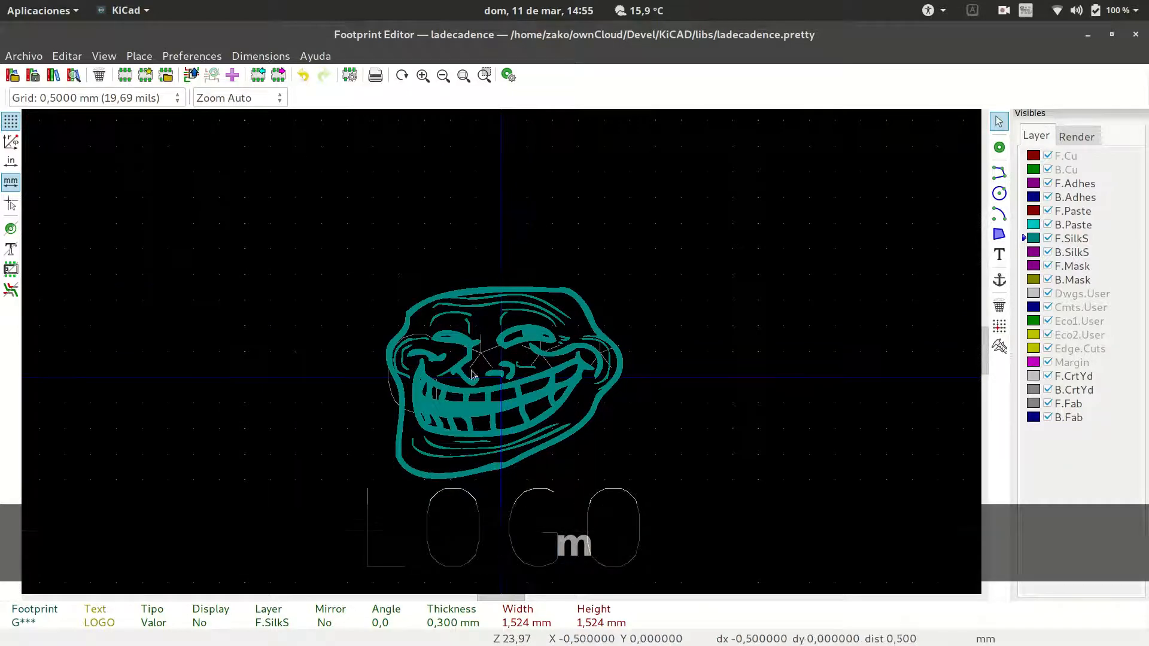
click(490, 359)
click(527, 386)
key(m)
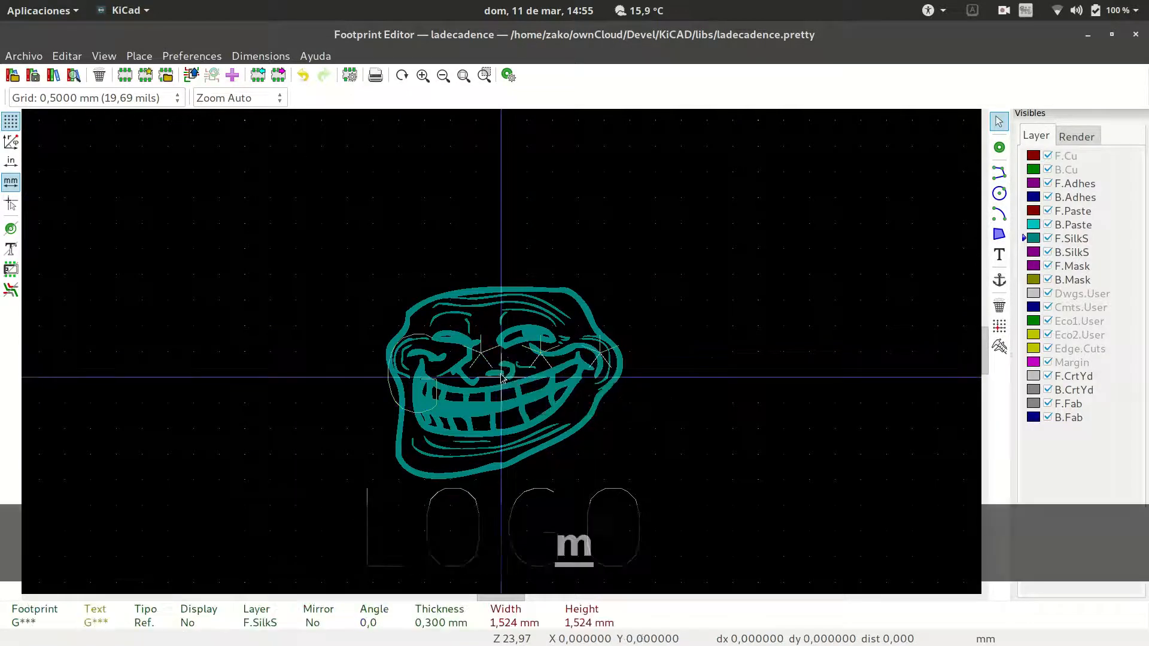
click(504, 252)
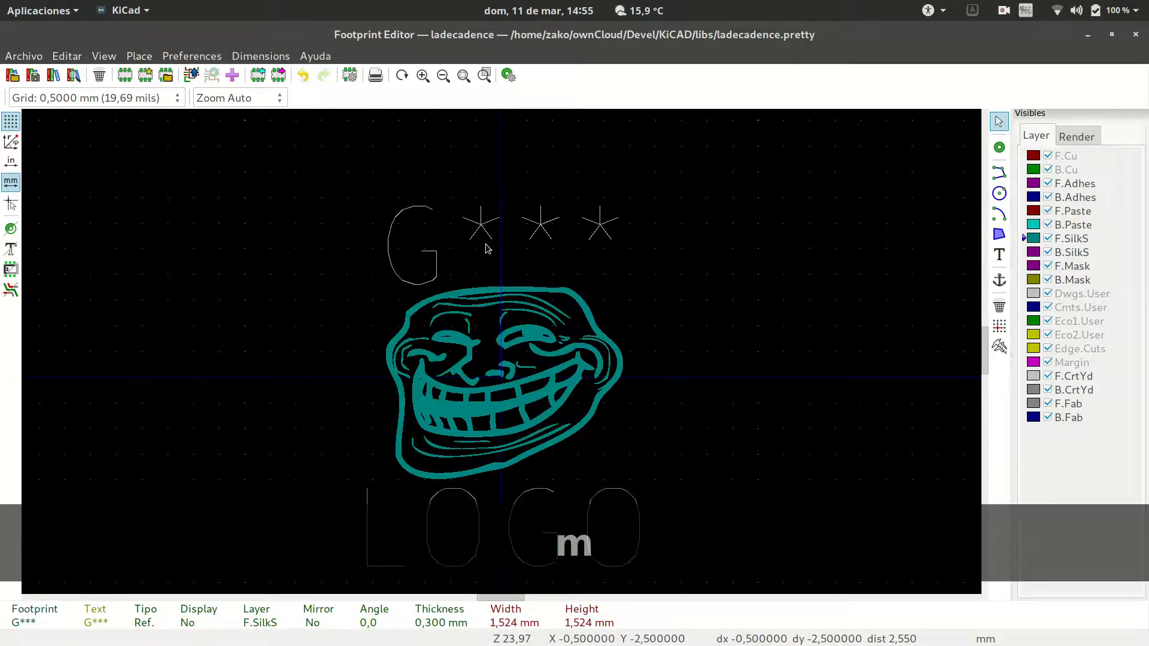
Step: Set the display of the G*** reference and the LOGO value texts to Invisible
double_click(486, 248)
click(644, 263)
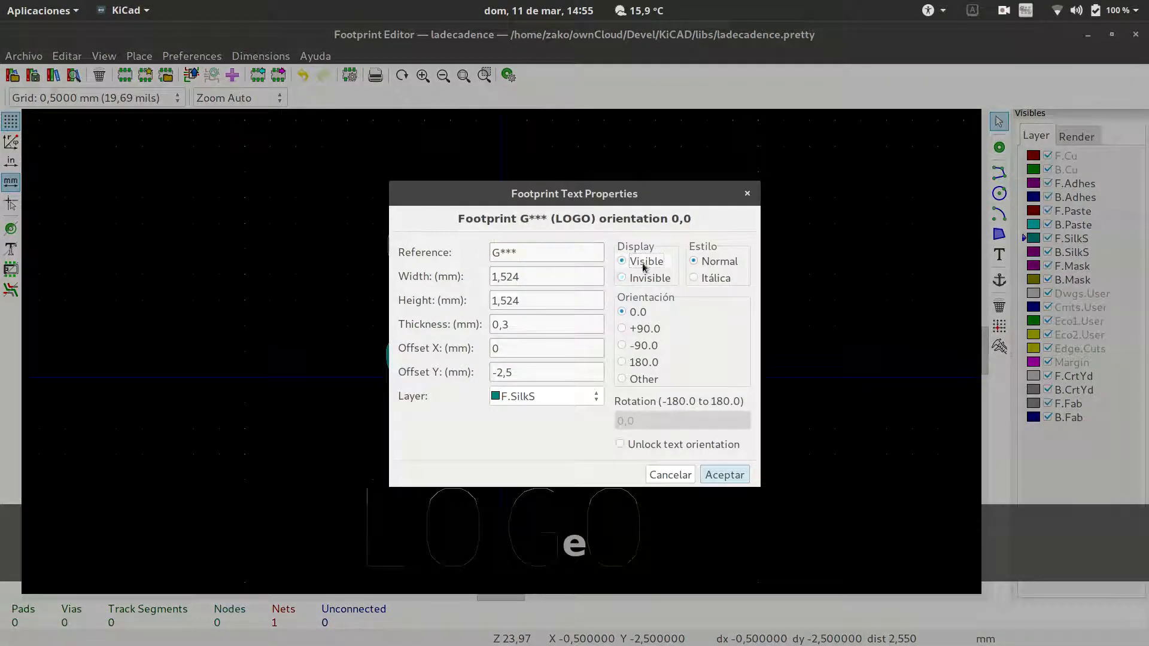
click(725, 474)
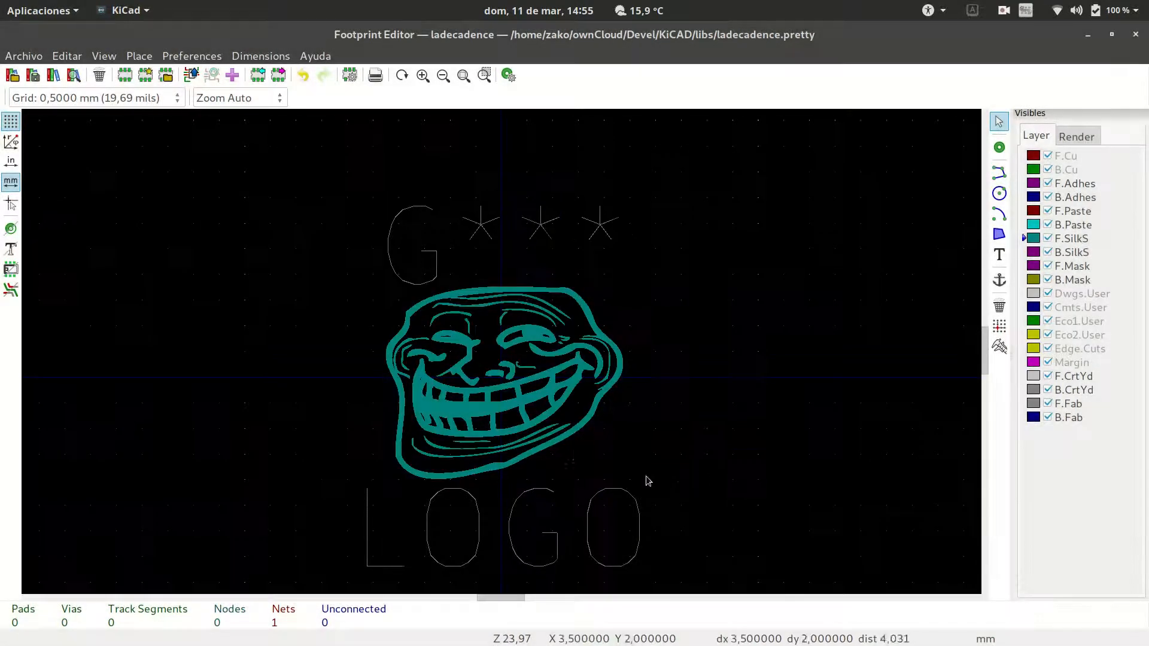
click(527, 509)
key(e)
click(628, 278)
click(725, 475)
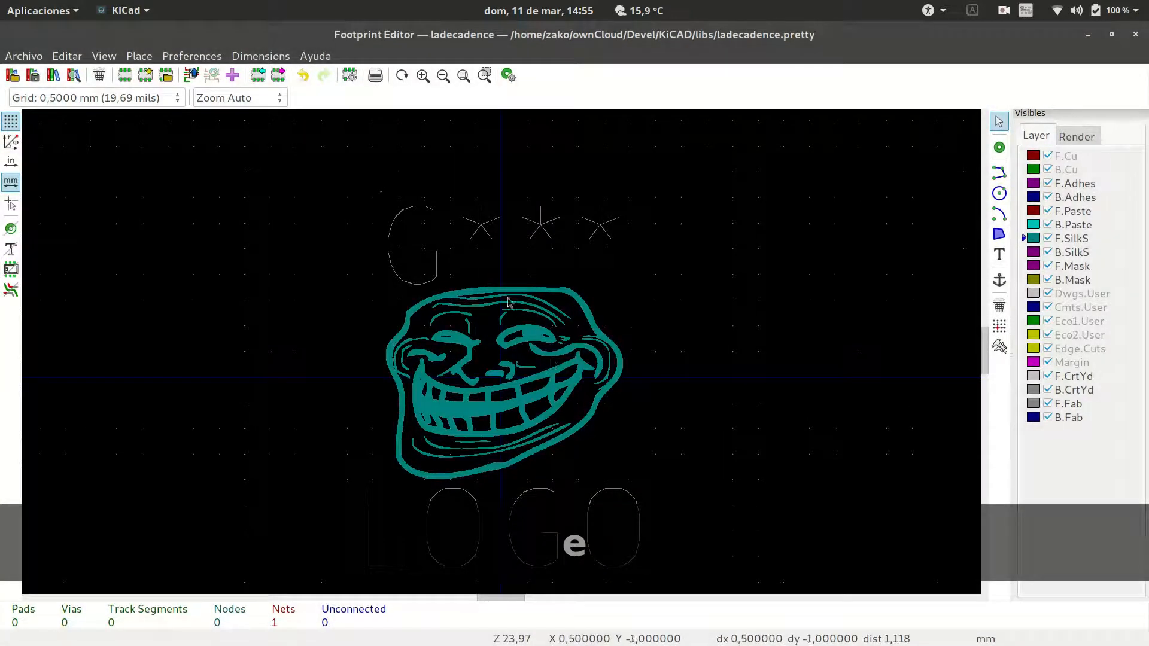
Step: Save the footprint as Trollface in the ladecadence library and return to the board layout
click(33, 77)
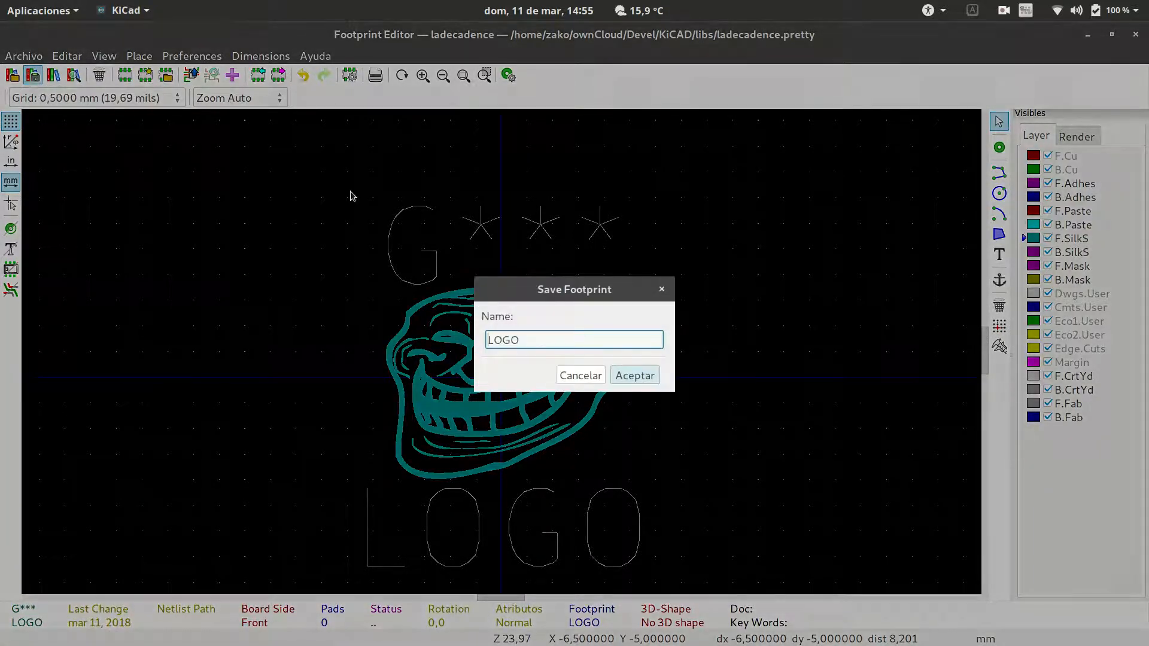
drag(536, 343, 450, 338)
text(Trollface)
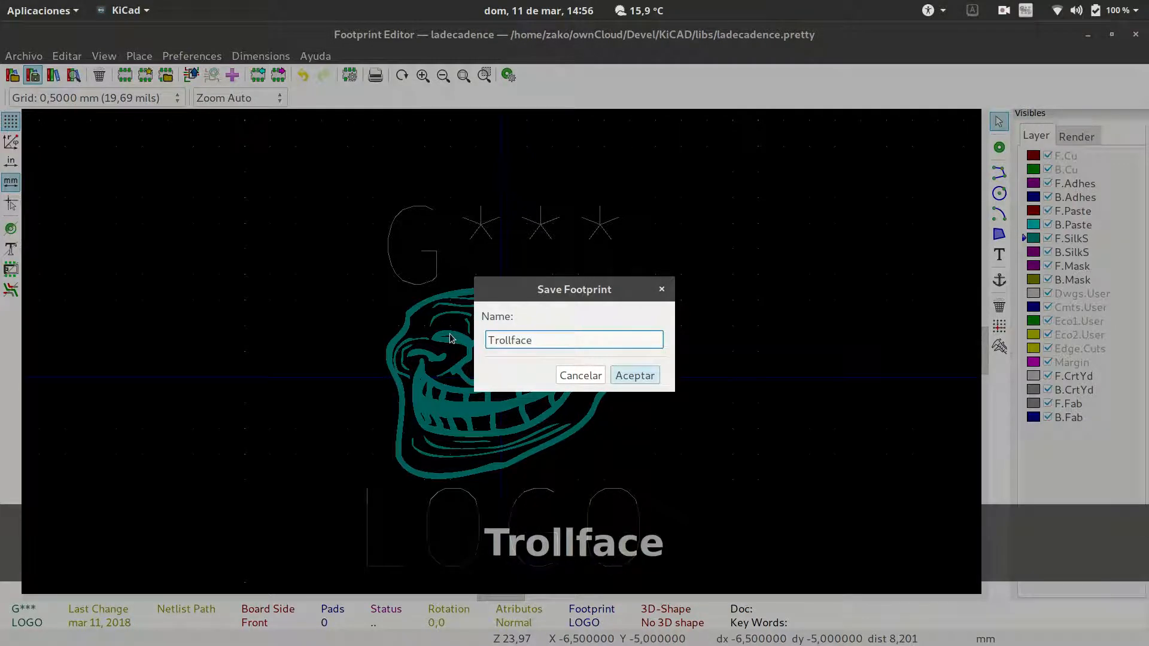
click(633, 376)
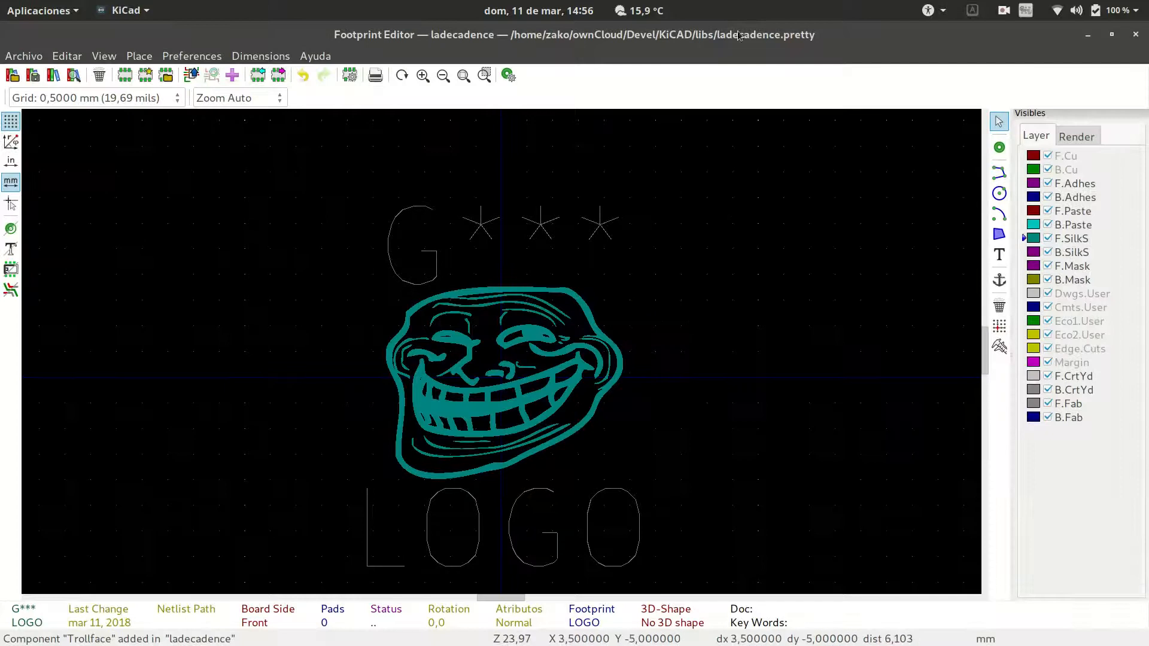
click(1136, 35)
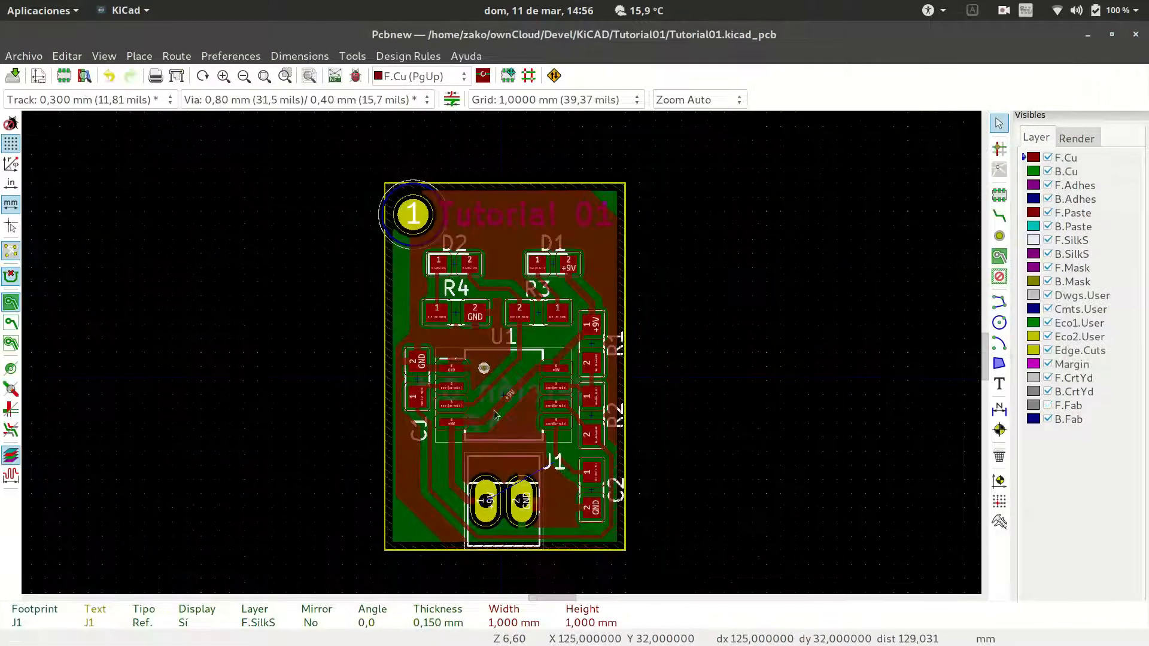
Step: Add the Trollface footprint from the ladecadence library, rotated 90 degrees, to the board below C1 and beside connector J1
scroll(443, 452, up, 2)
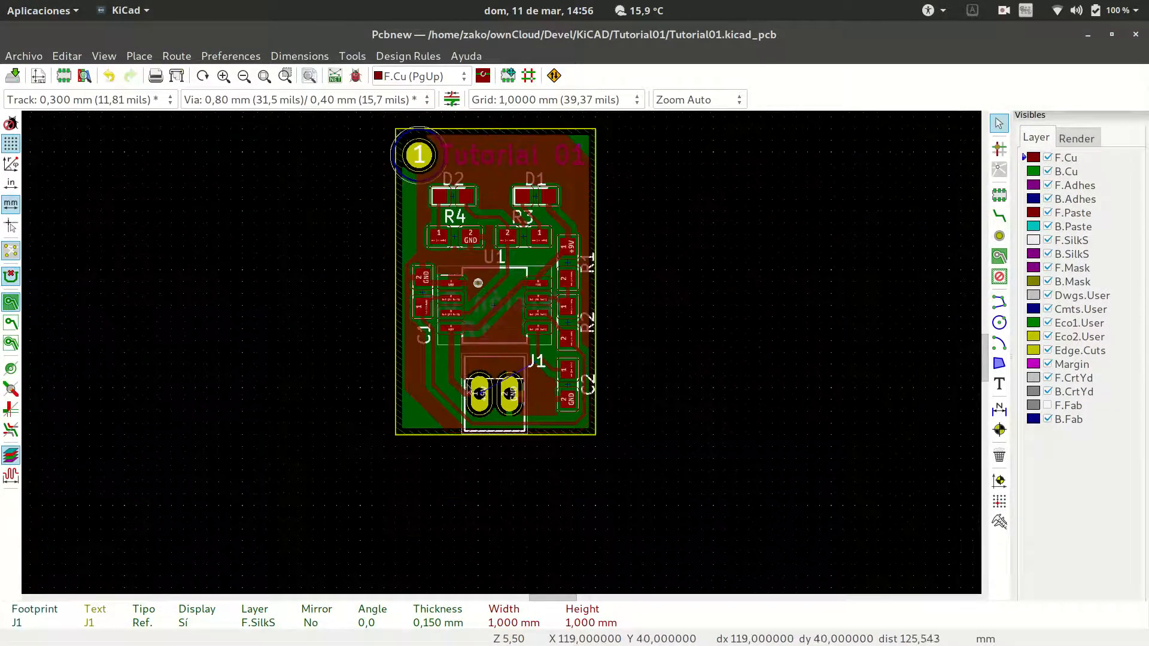
click(1002, 198)
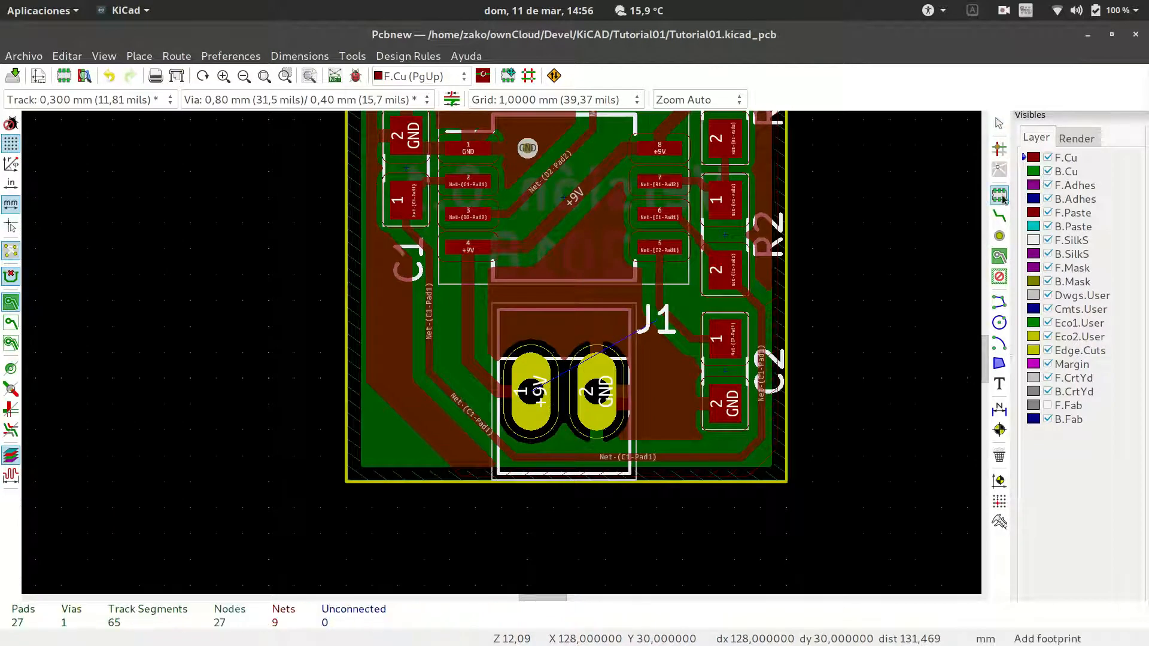
click(372, 405)
click(627, 358)
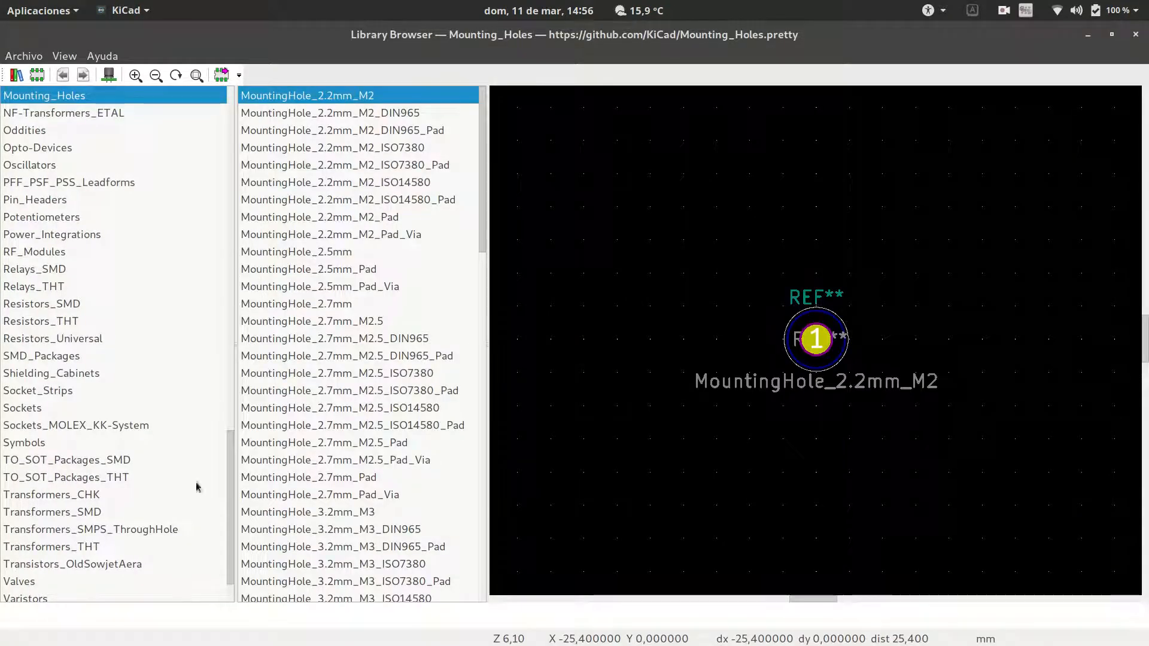
scroll(111, 547, down, 2)
click(40, 595)
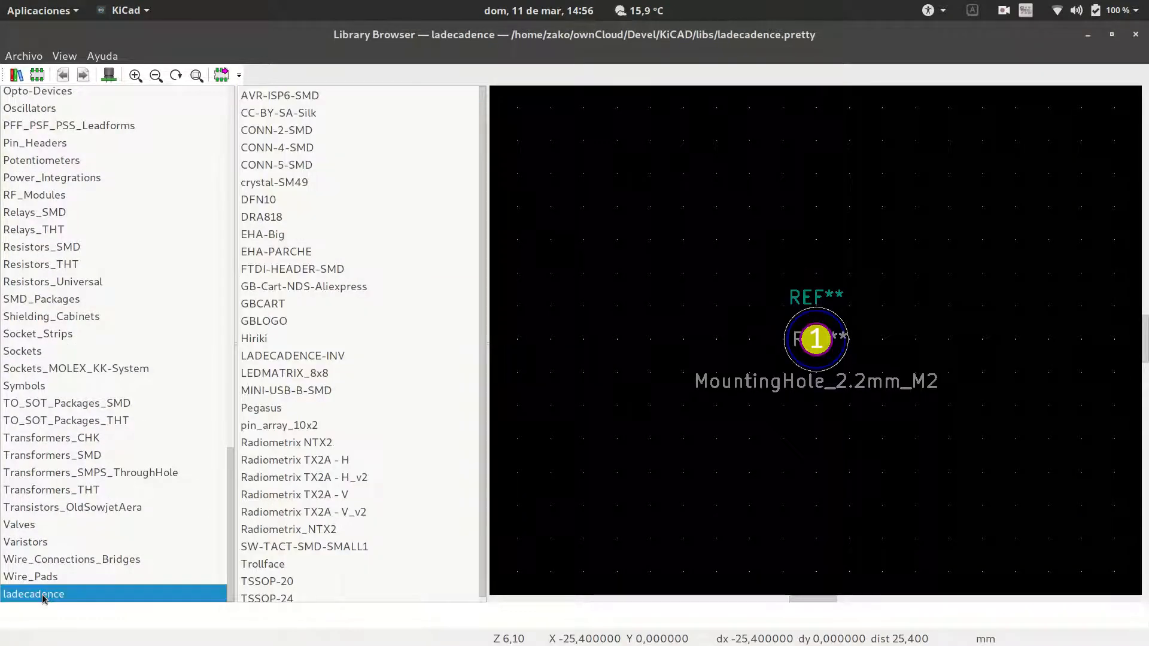
click(279, 559)
double_click(279, 560)
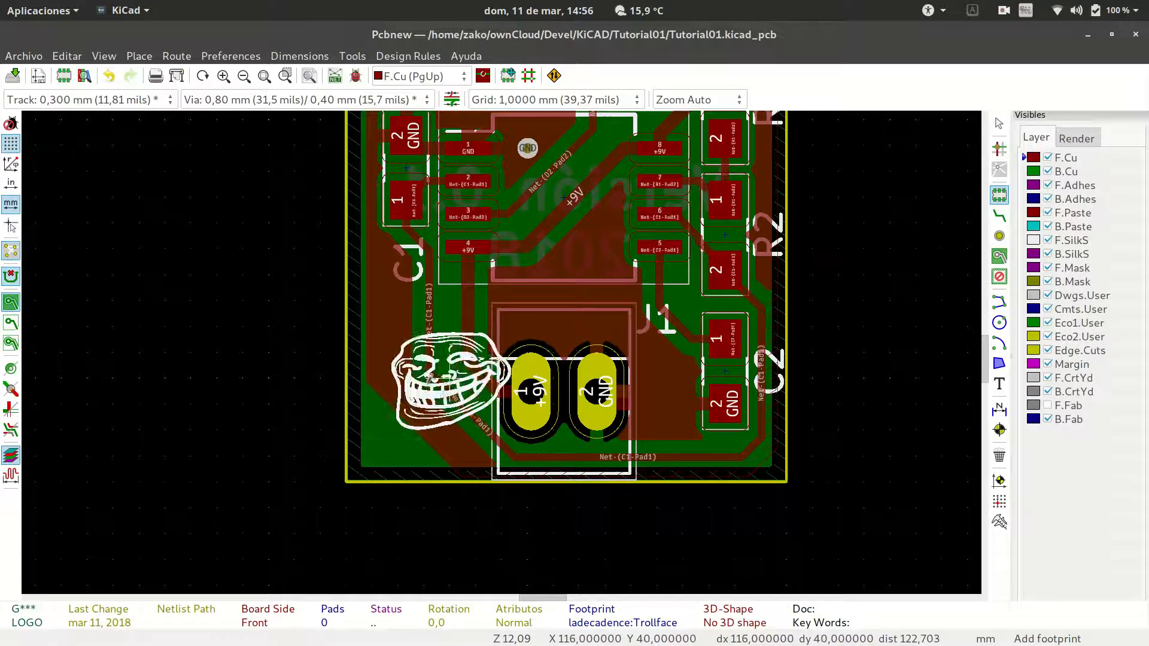
key(r)
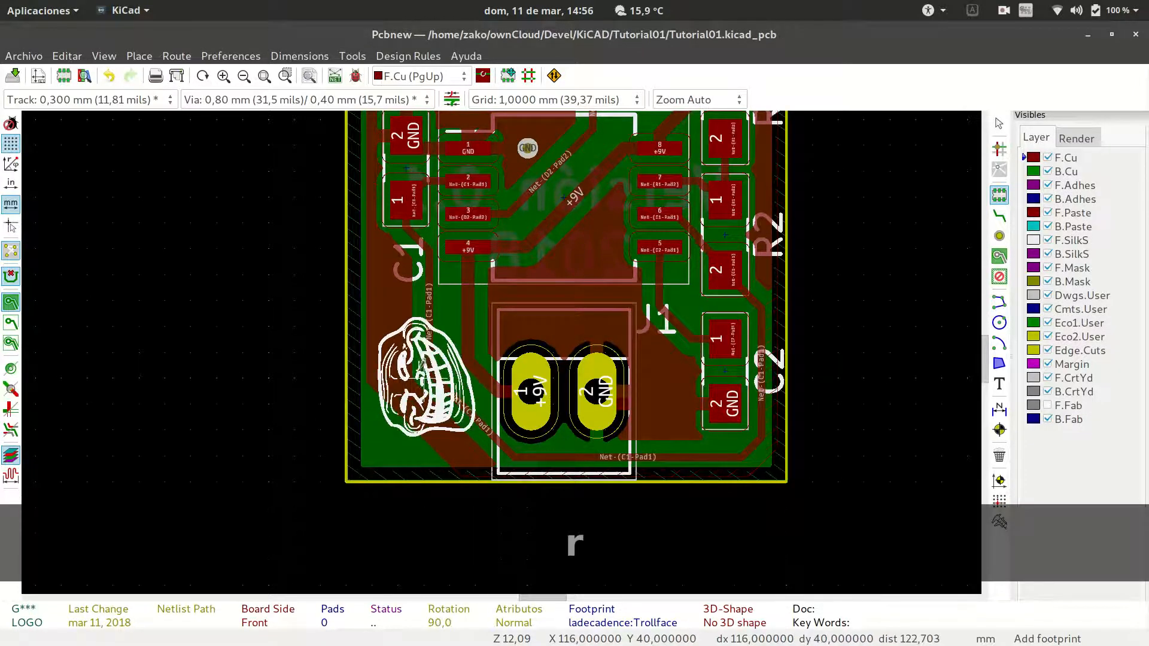
click(418, 374)
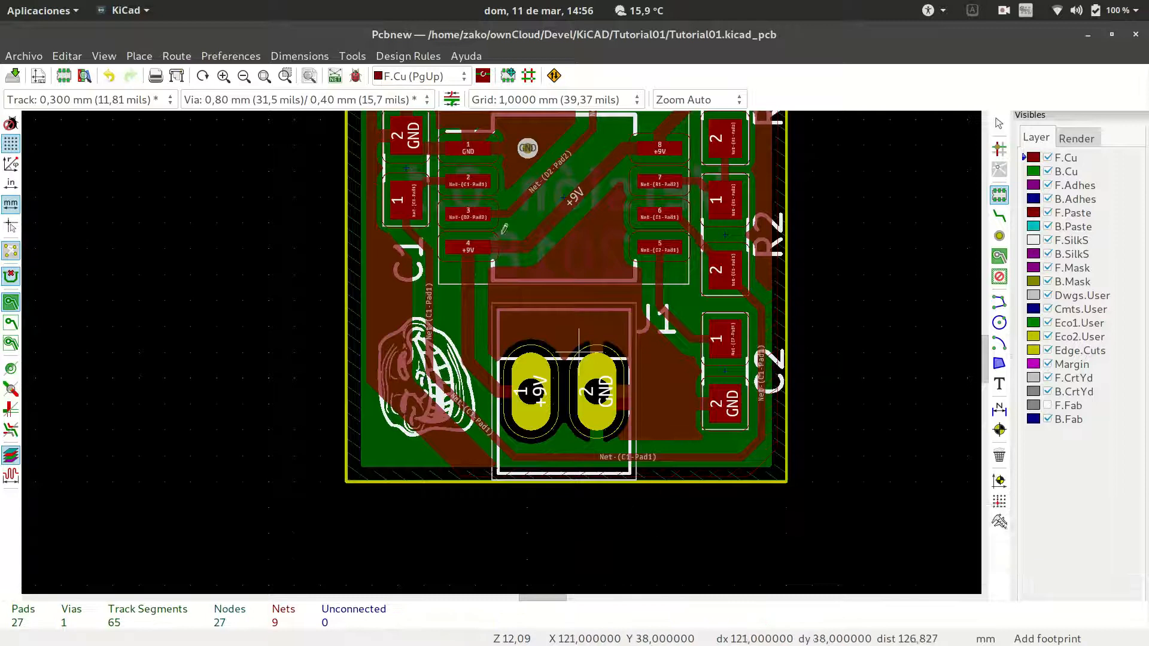
Step: Open the board in the 3D viewer and examine its front, edge and back, including the trollface logo and texts
click(97, 56)
click(144, 147)
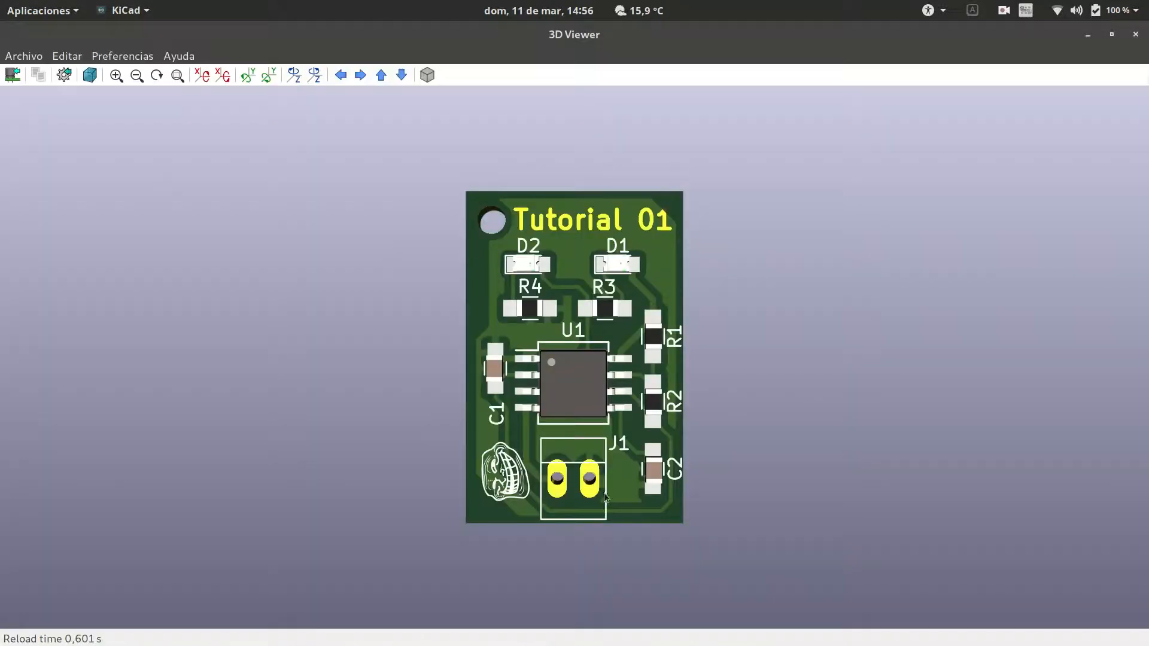
drag(605, 494, 731, 311)
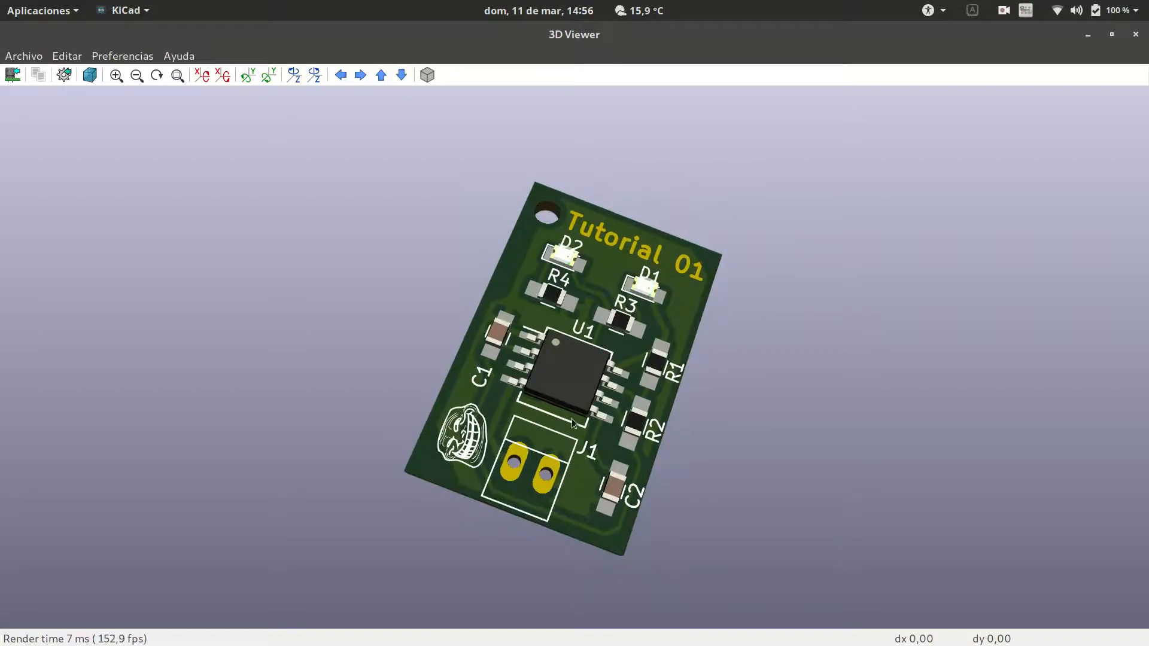
scroll(529, 443, up, 6)
scroll(431, 499, down, 2)
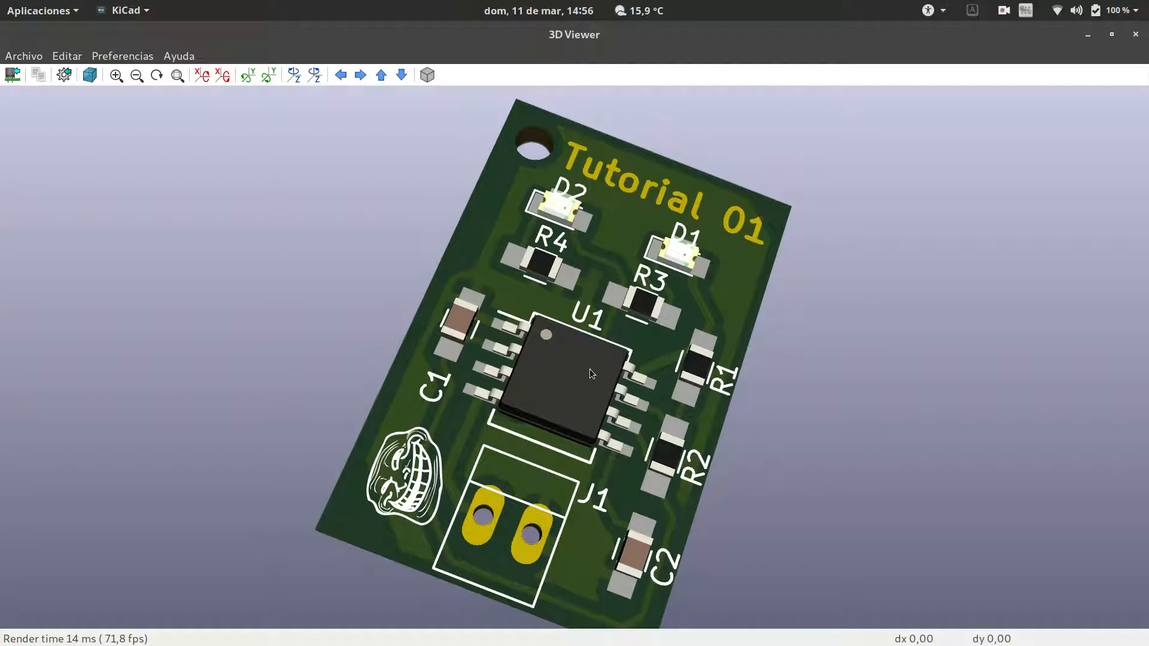
scroll(594, 376, down, 2)
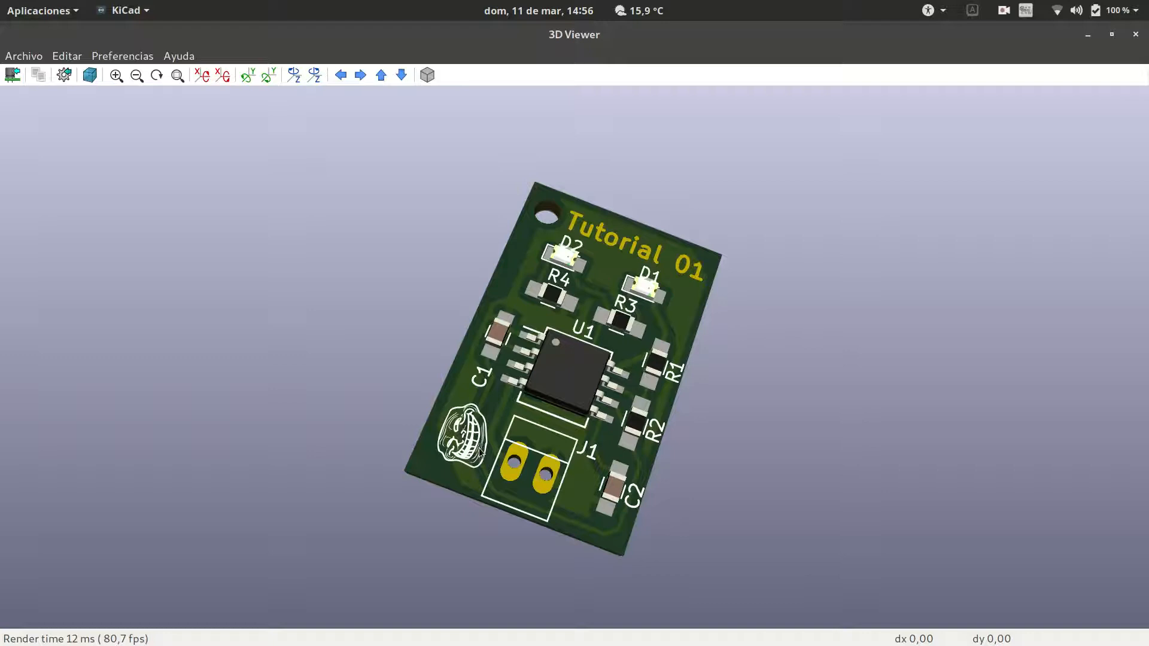
drag(435, 514, 695, 343)
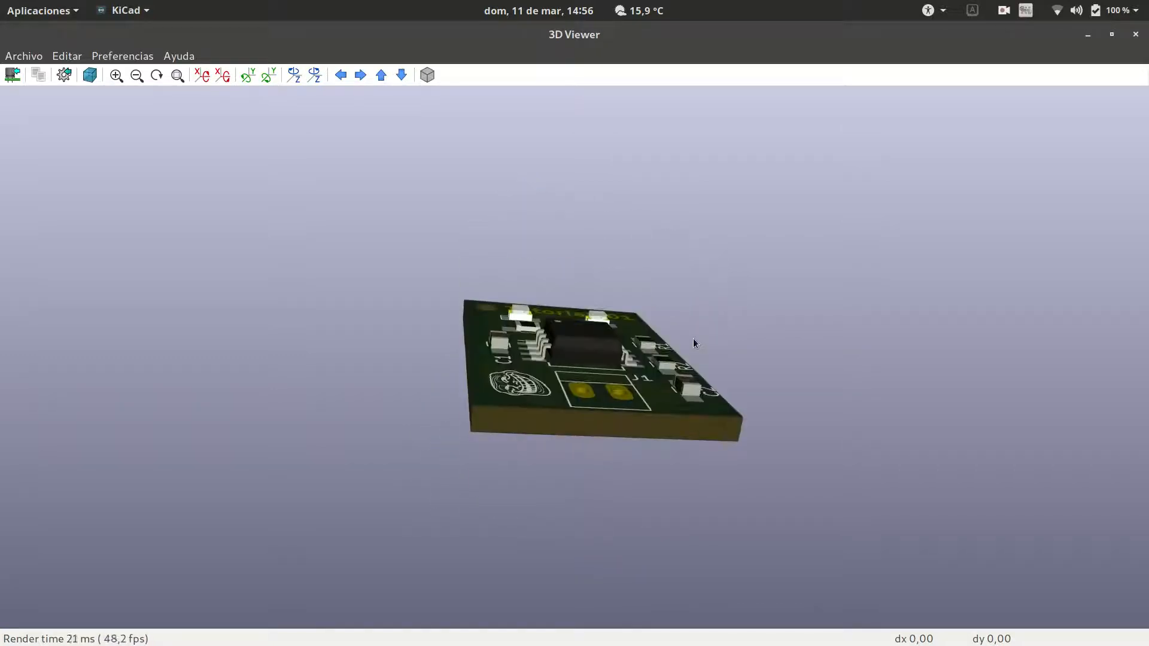
drag(533, 279, 507, 467)
drag(623, 286, 608, 358)
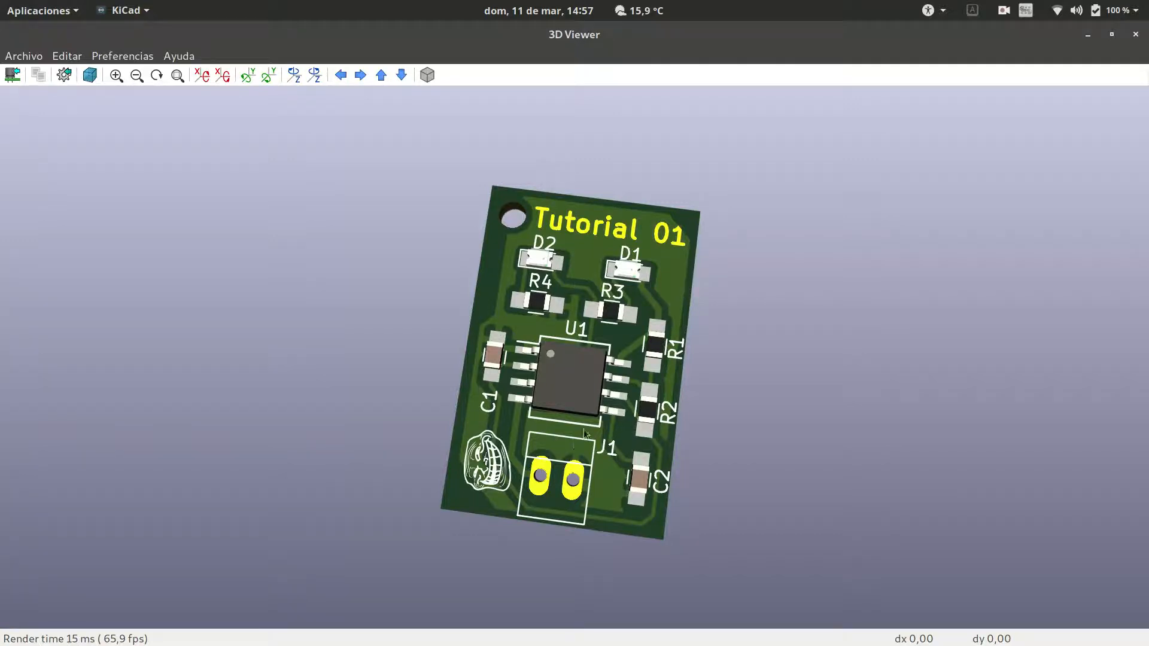
drag(486, 366, 533, 396)
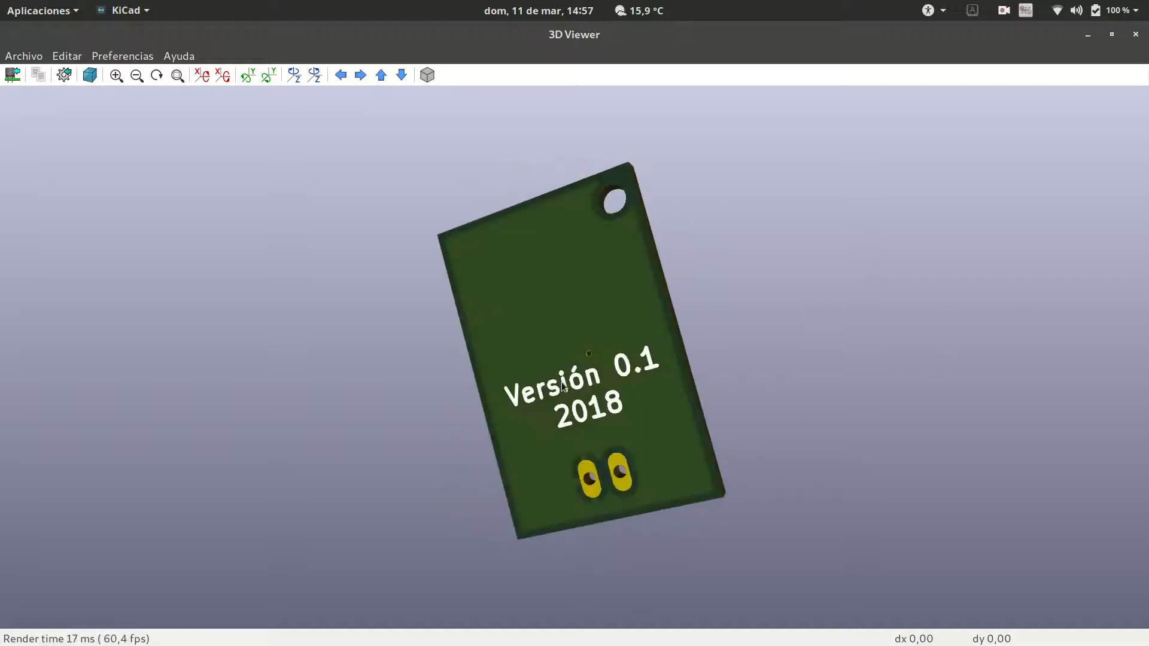
drag(777, 298, 509, 328)
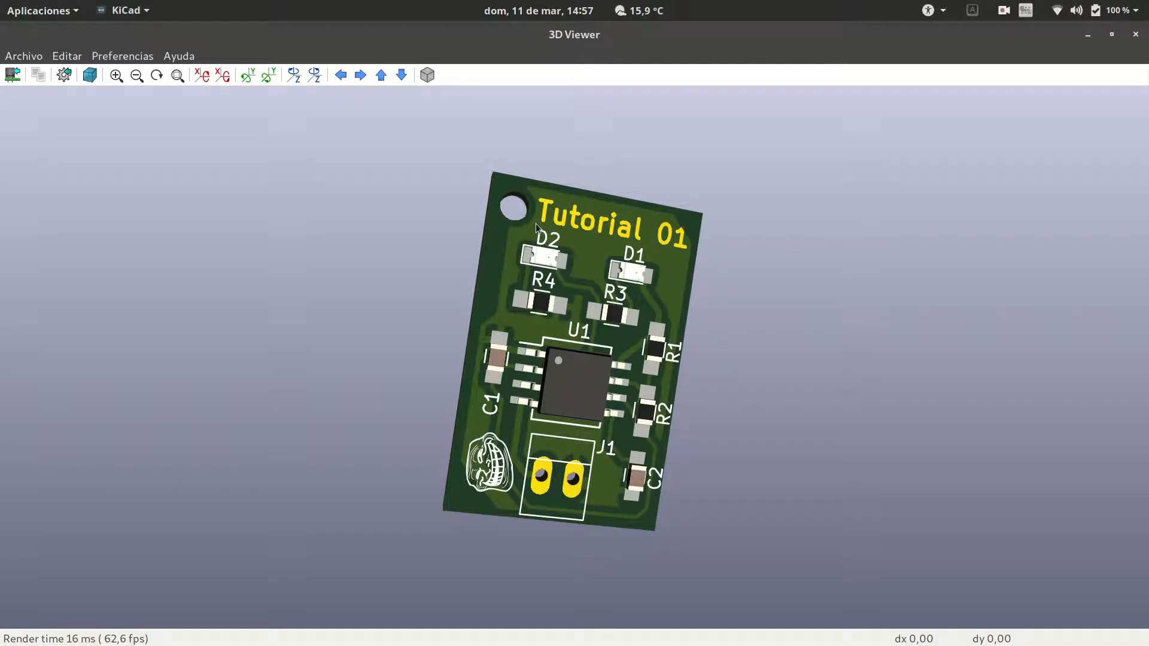
drag(780, 402, 663, 385)
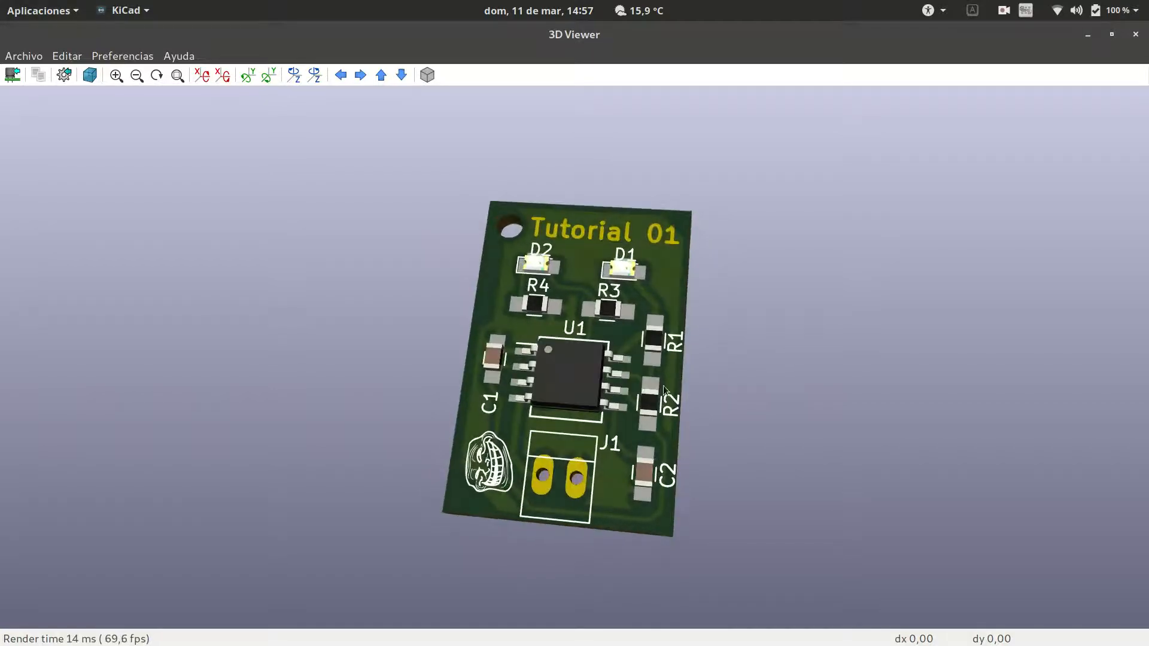
Step: Close the 3D viewer and return to the full board layout
click(1136, 34)
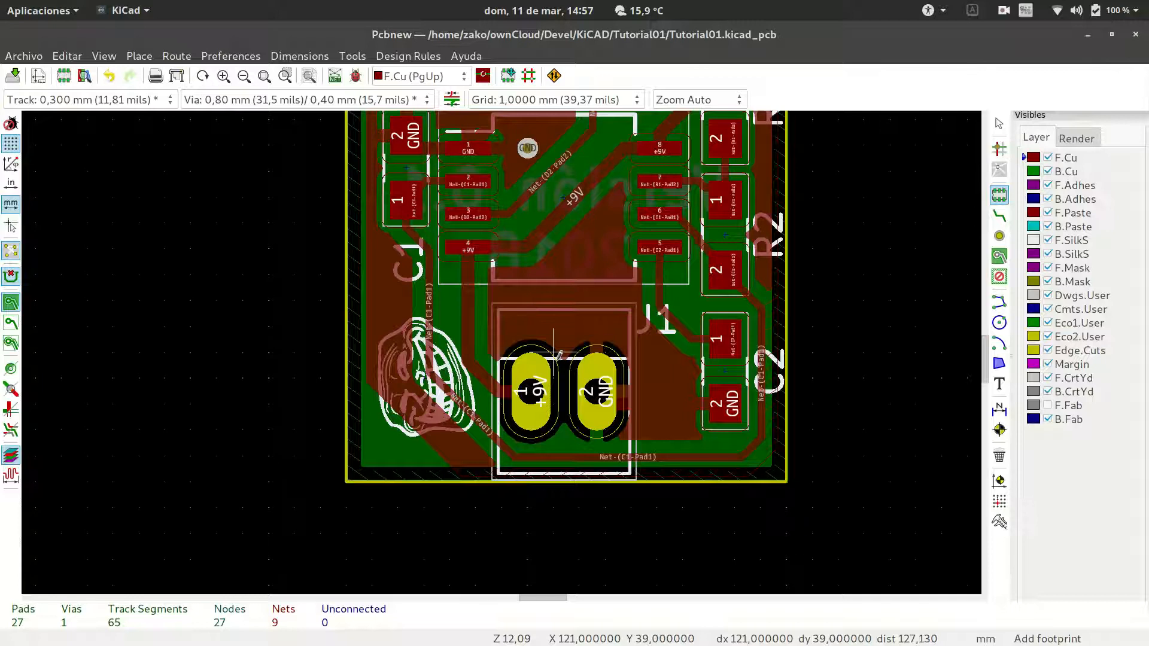
scroll(558, 354, down, 3)
scroll(506, 343, up, 1)
scroll(507, 346, up, 2)
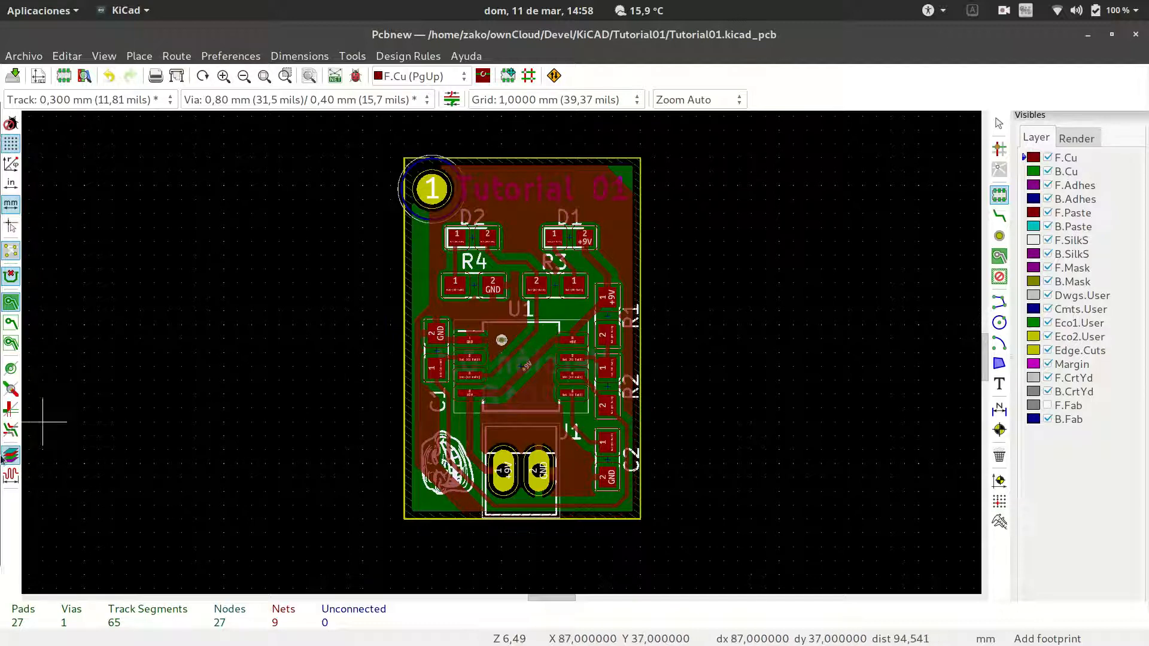
Step: Switch to the BMP280 datasheet in the document viewer and read its cover and the key parameters on page 2
click(24, 471)
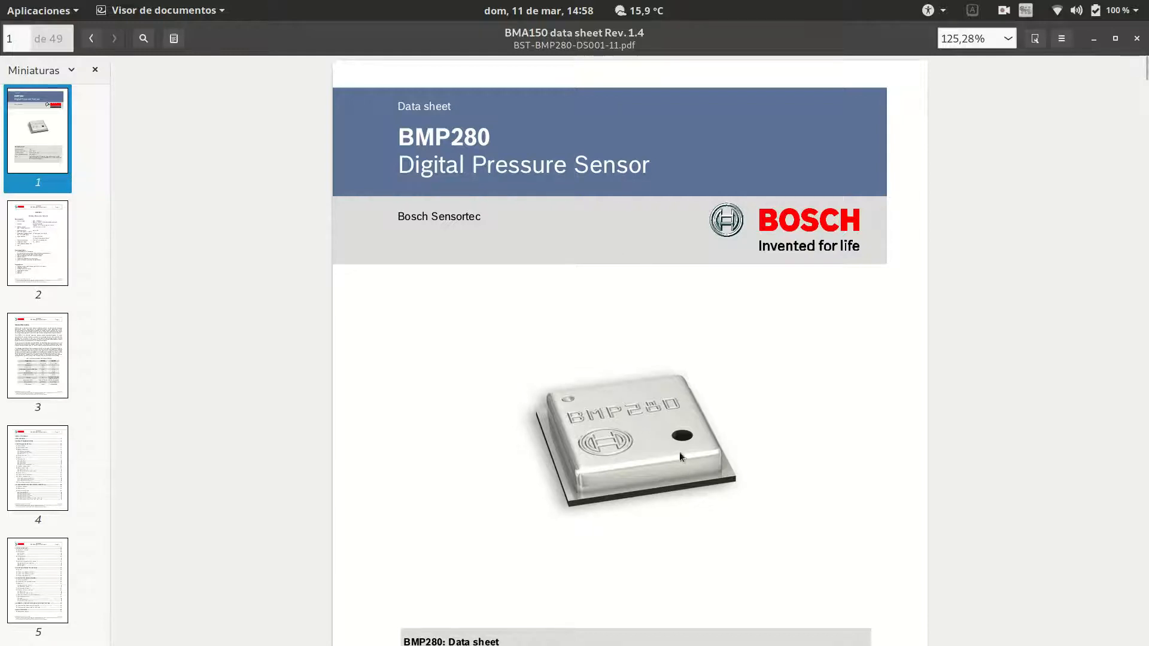
scroll(673, 365, down, 4)
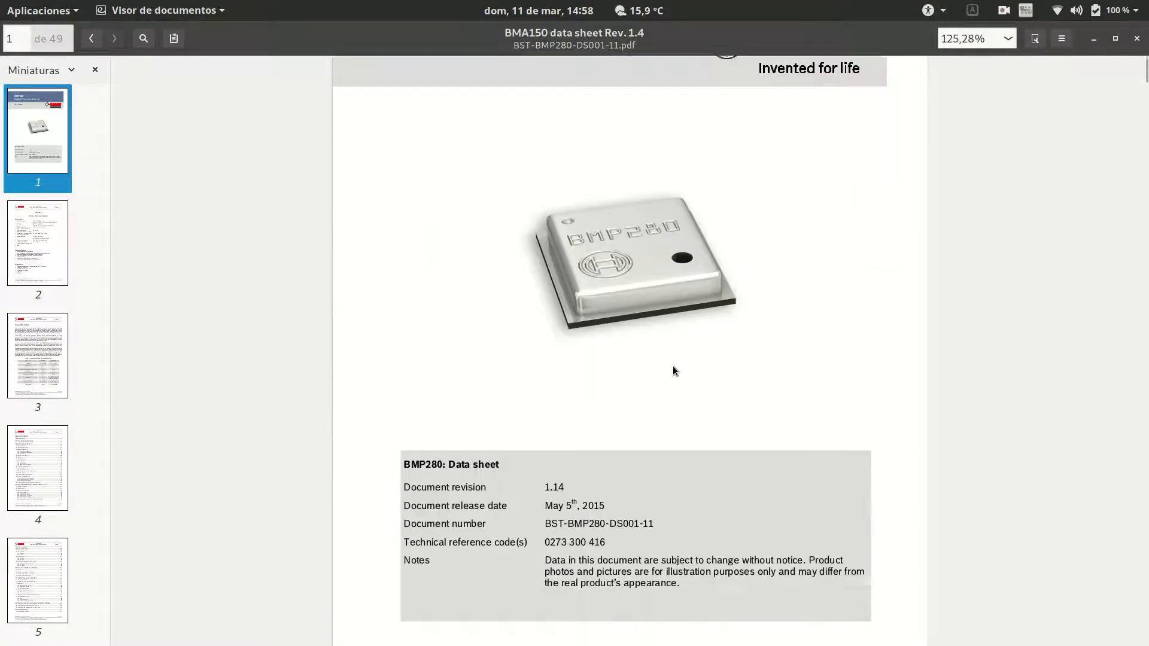
scroll(673, 365, up, 3)
scroll(672, 365, up, 1)
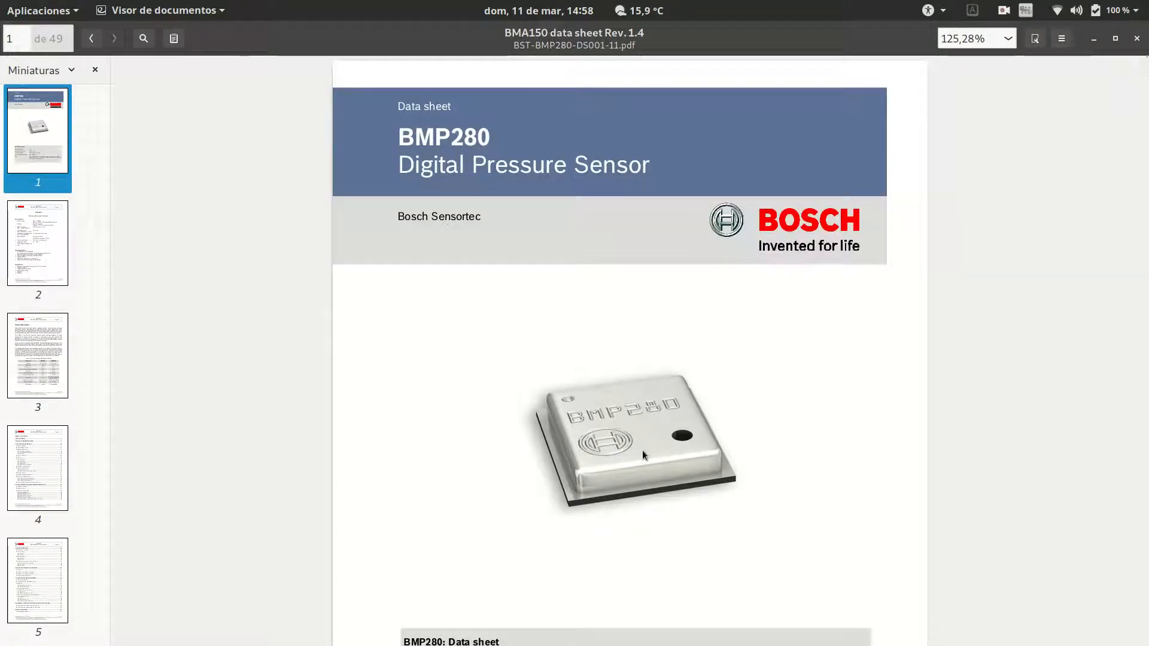
scroll(642, 451, down, 10)
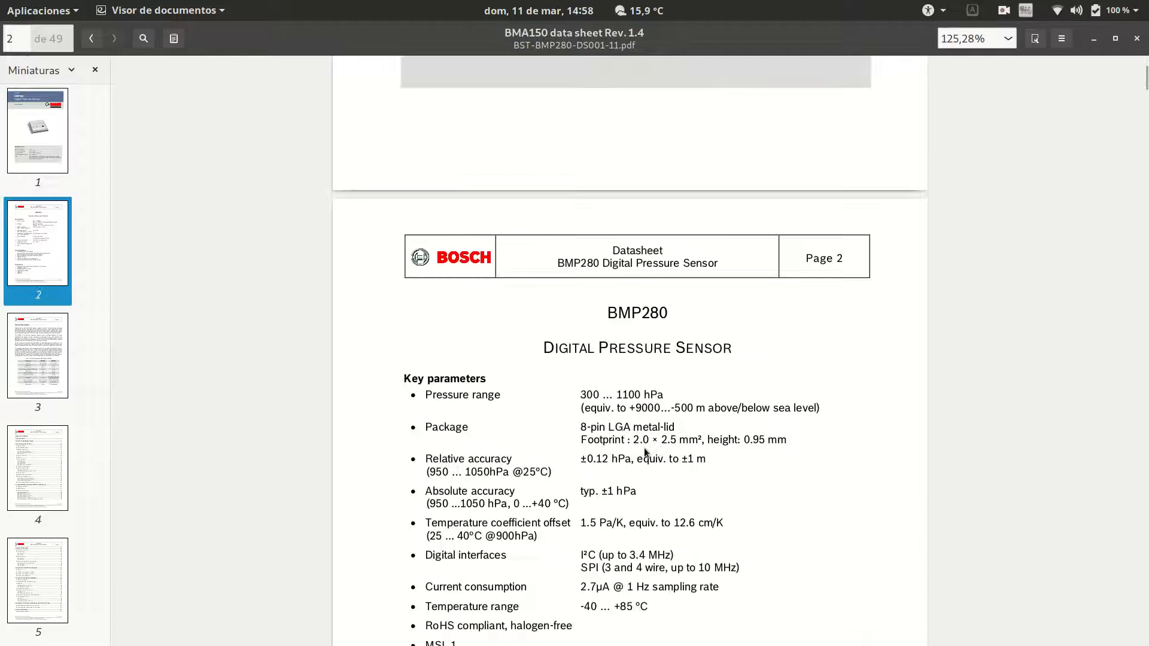
scroll(644, 448, down, 5)
scroll(644, 448, up, 2)
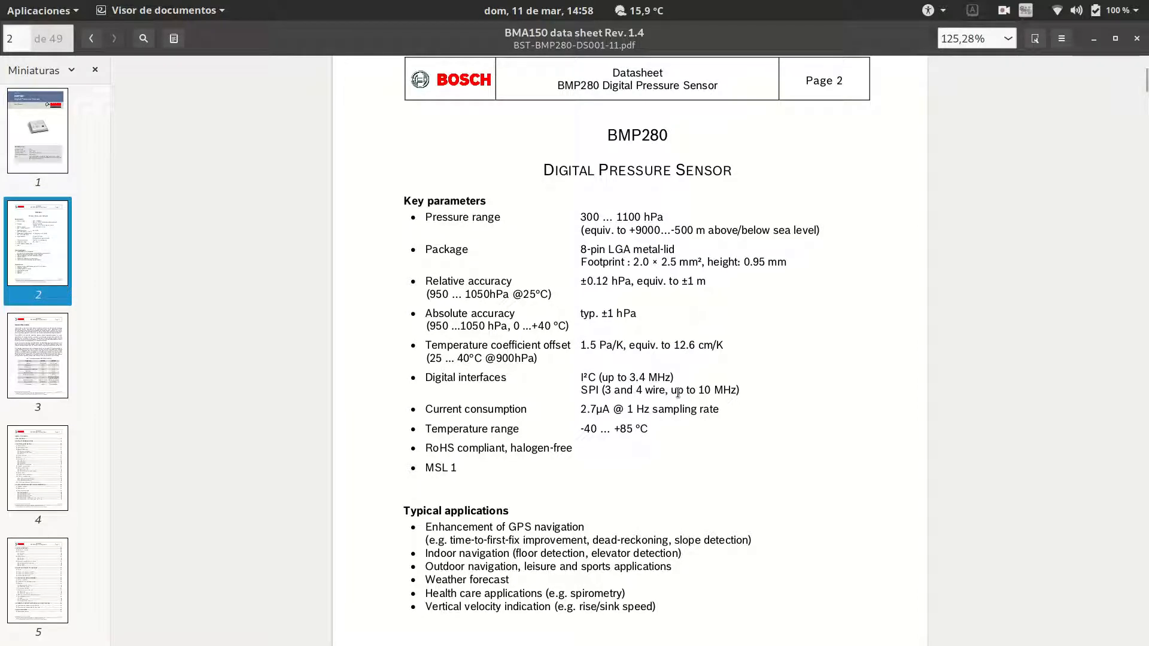
Step: Go to page 35 of the datasheet and examine the pin-out, pin description table, connection diagrams and package outline dimensions
click(17, 40)
text(35)
key(Return)
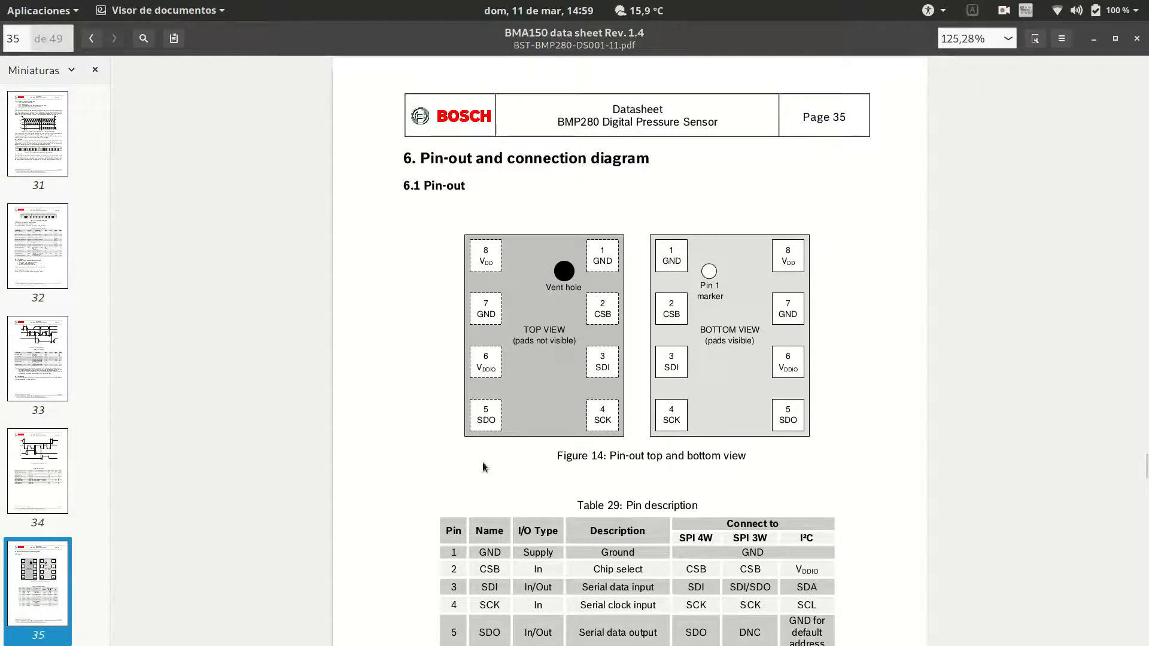
scroll(486, 467, down, 3)
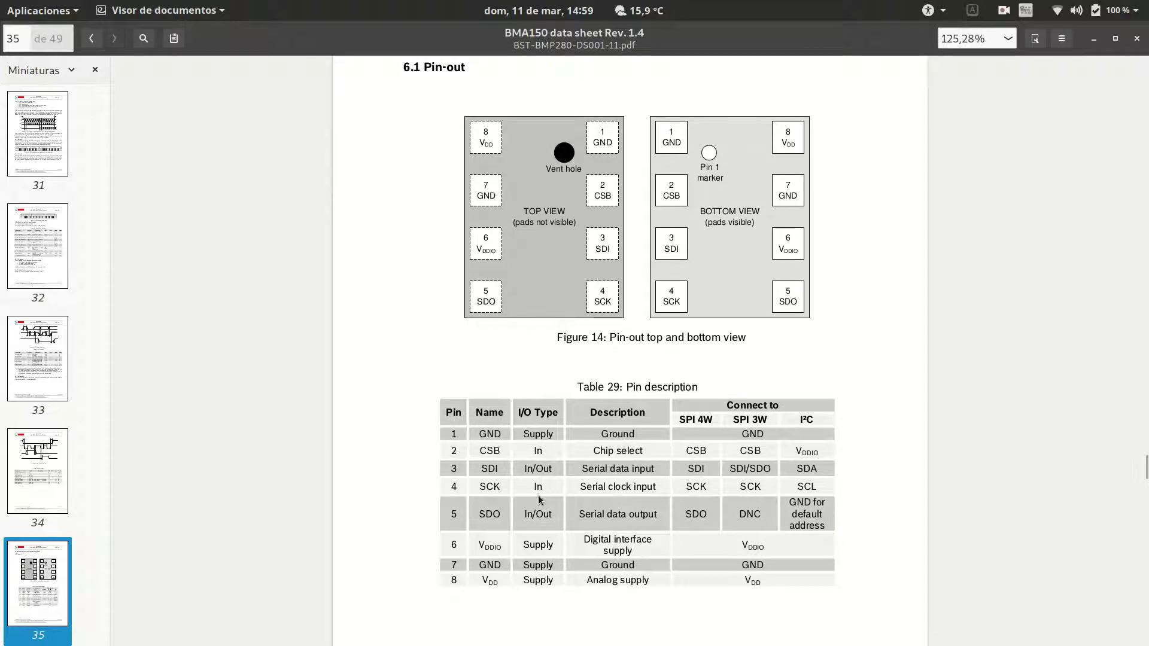
scroll(507, 397, down, 15)
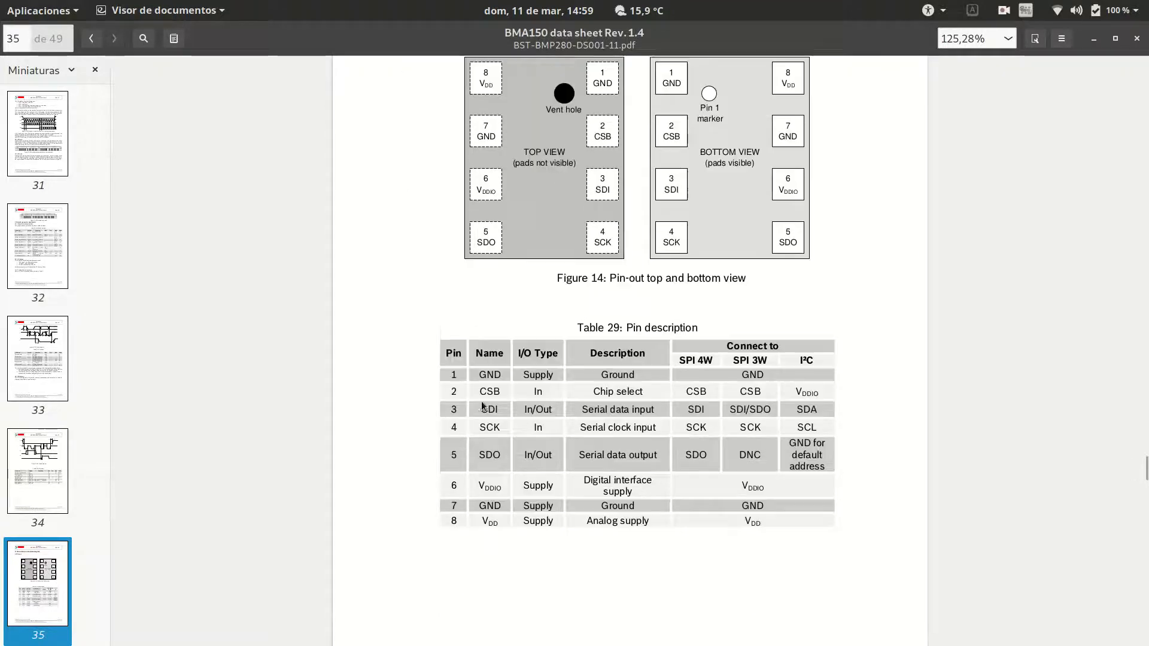
scroll(507, 398, down, 20)
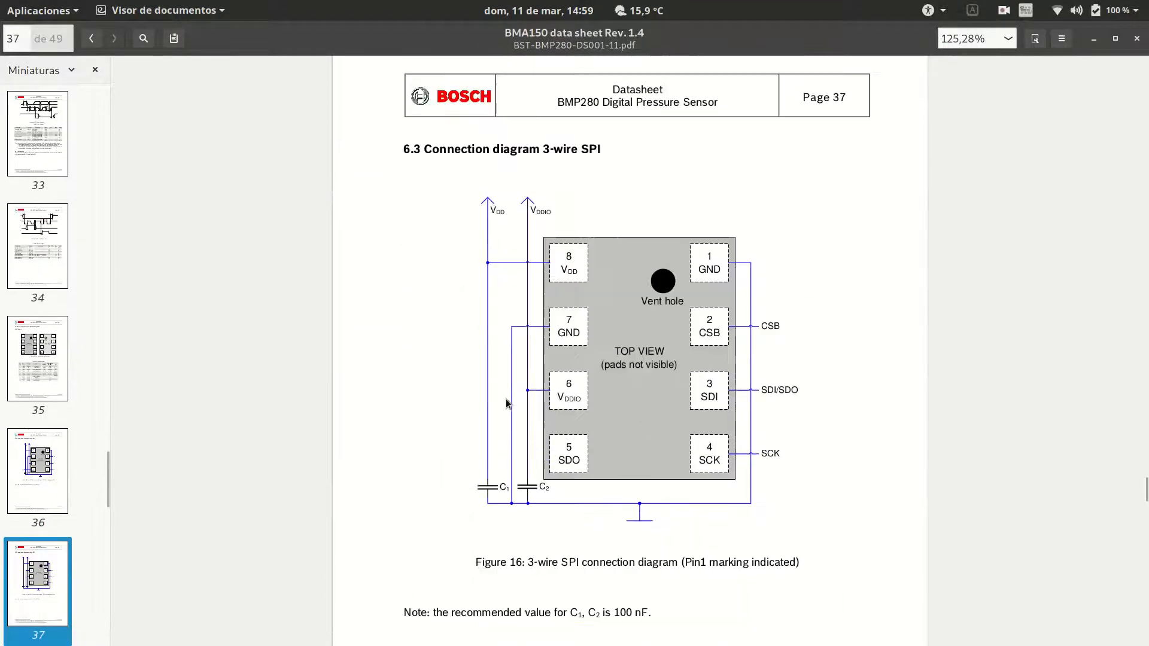
scroll(505, 397, down, 3)
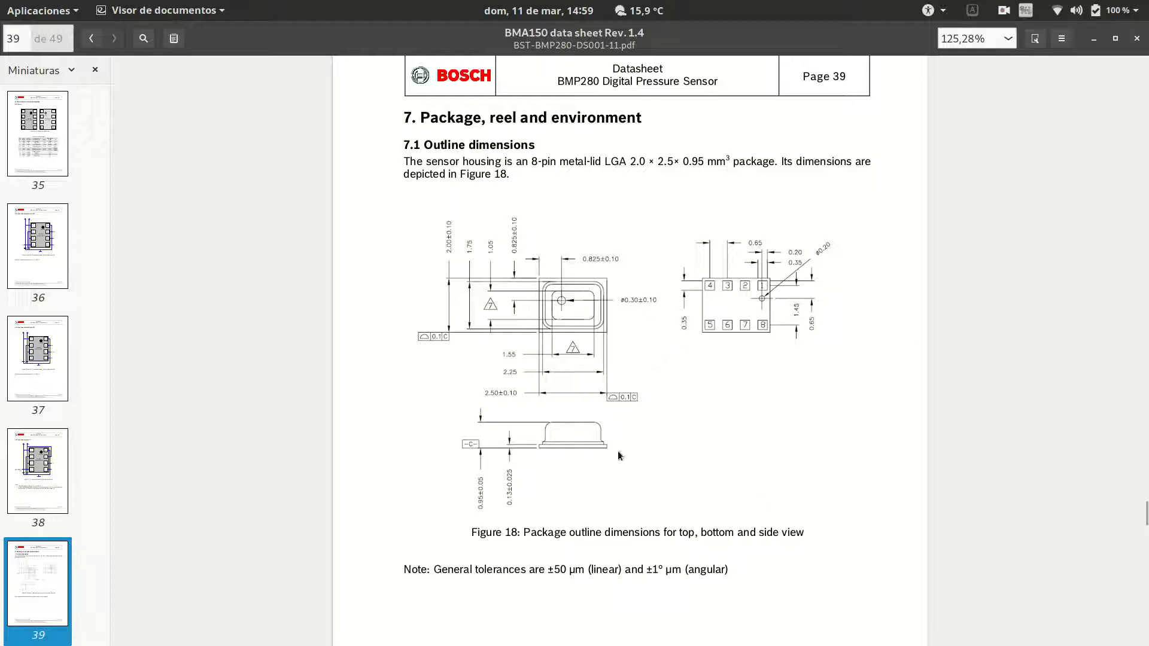
scroll(627, 433, up, 6)
scroll(636, 429, up, 20)
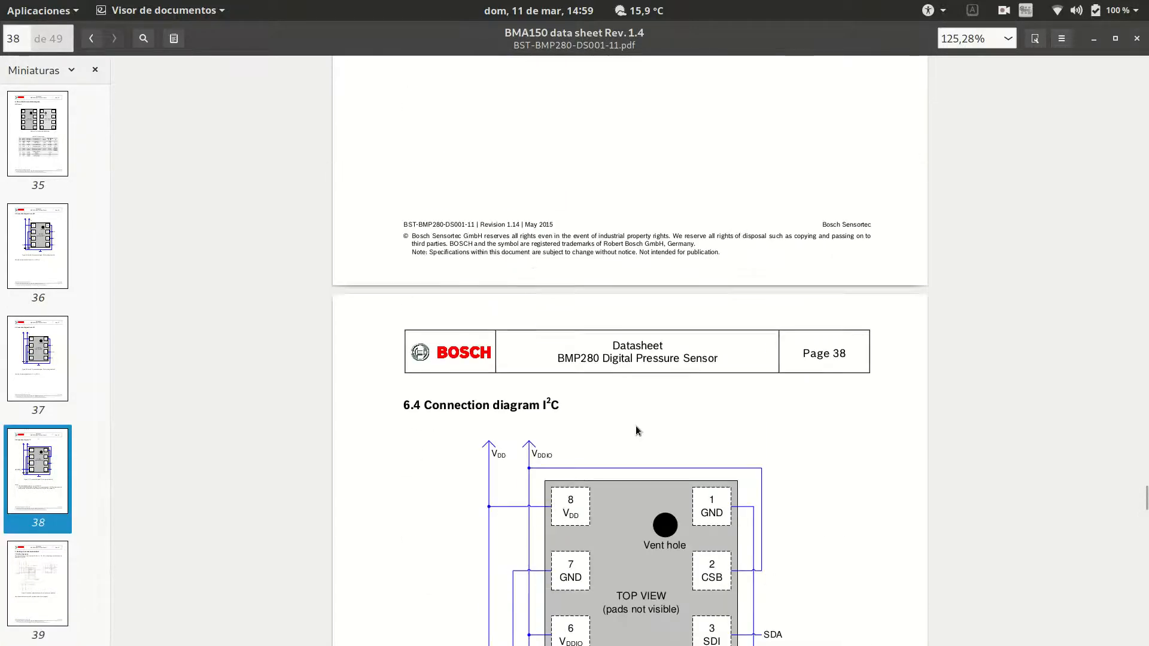
scroll(636, 426, up, 16)
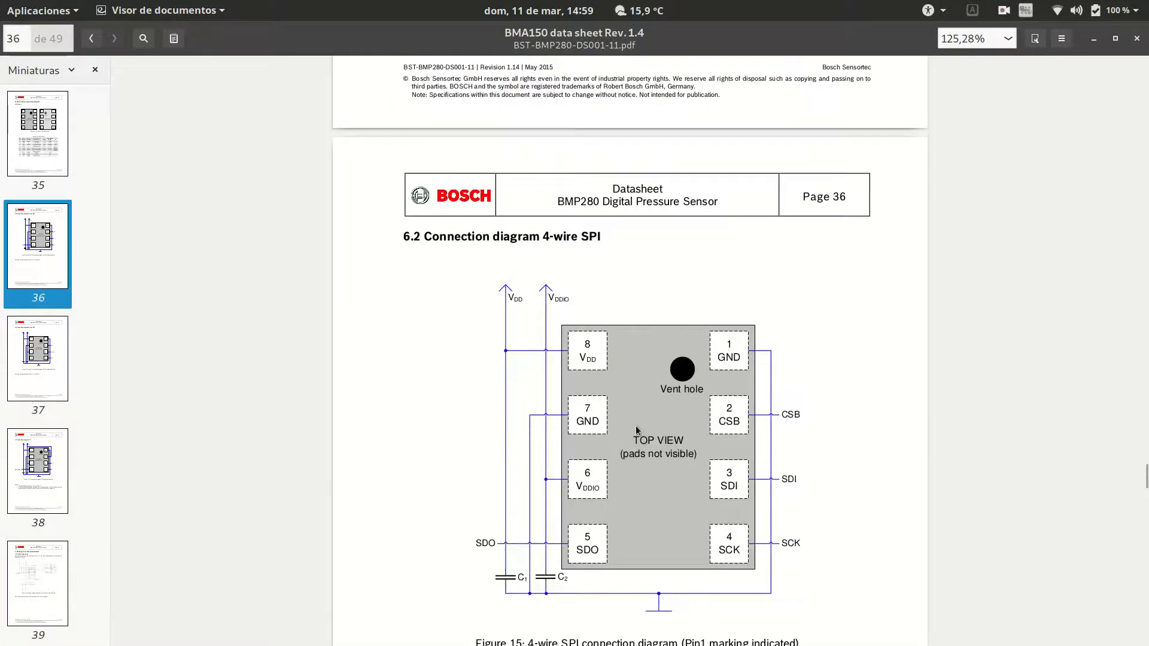
scroll(636, 426, down, 1)
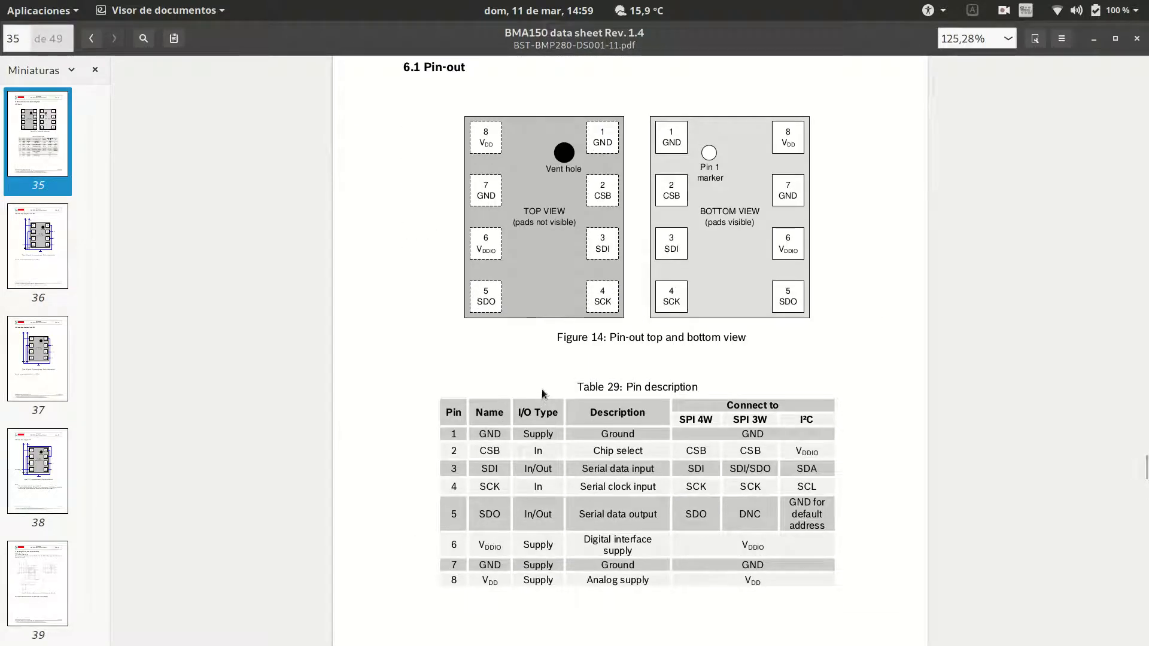
Step: Close the bitmap converter and open the Symbol Library Editor from the KiCad project manager
key(alt+Tab)
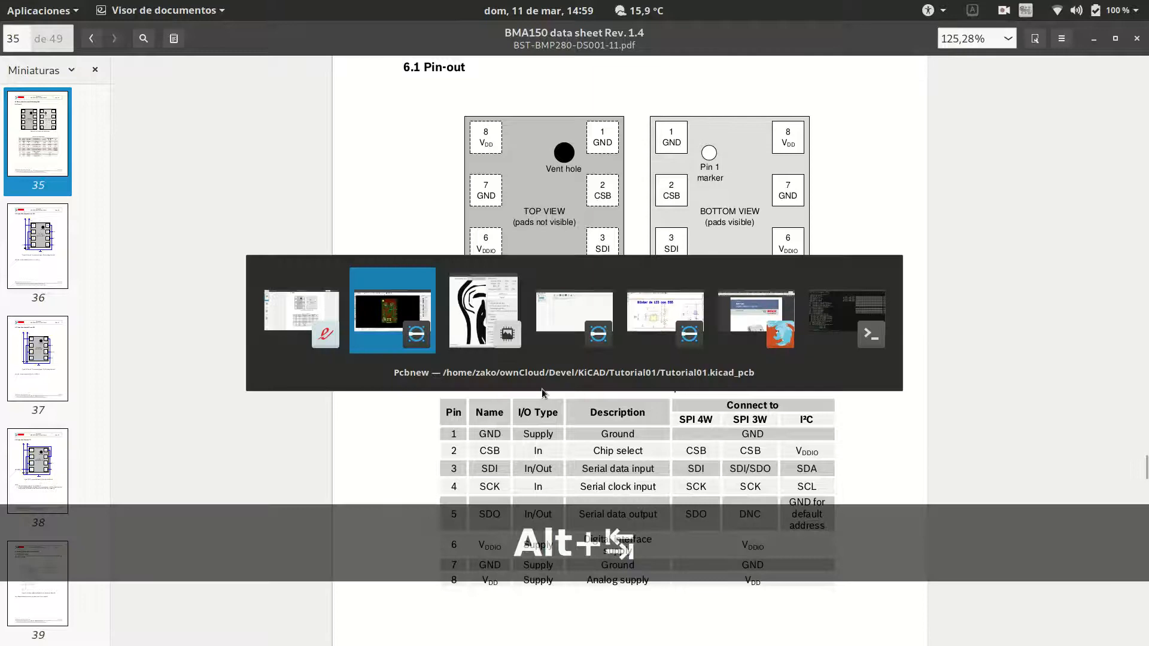
key(alt+Tab)
click(783, 114)
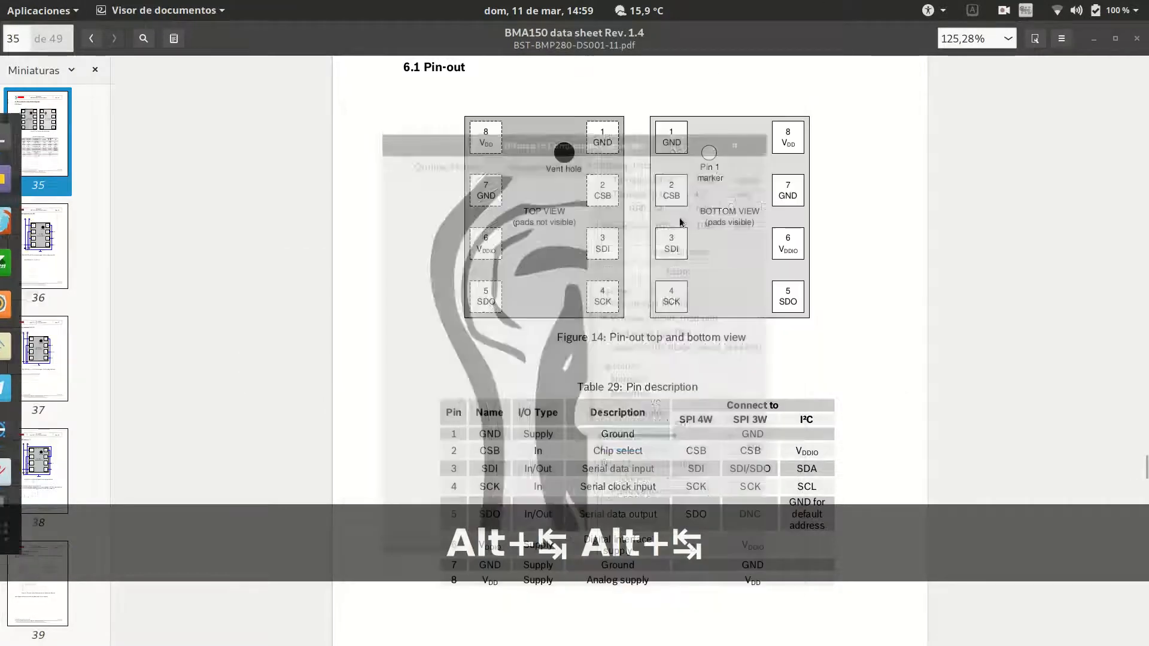
key(alt+Tab)
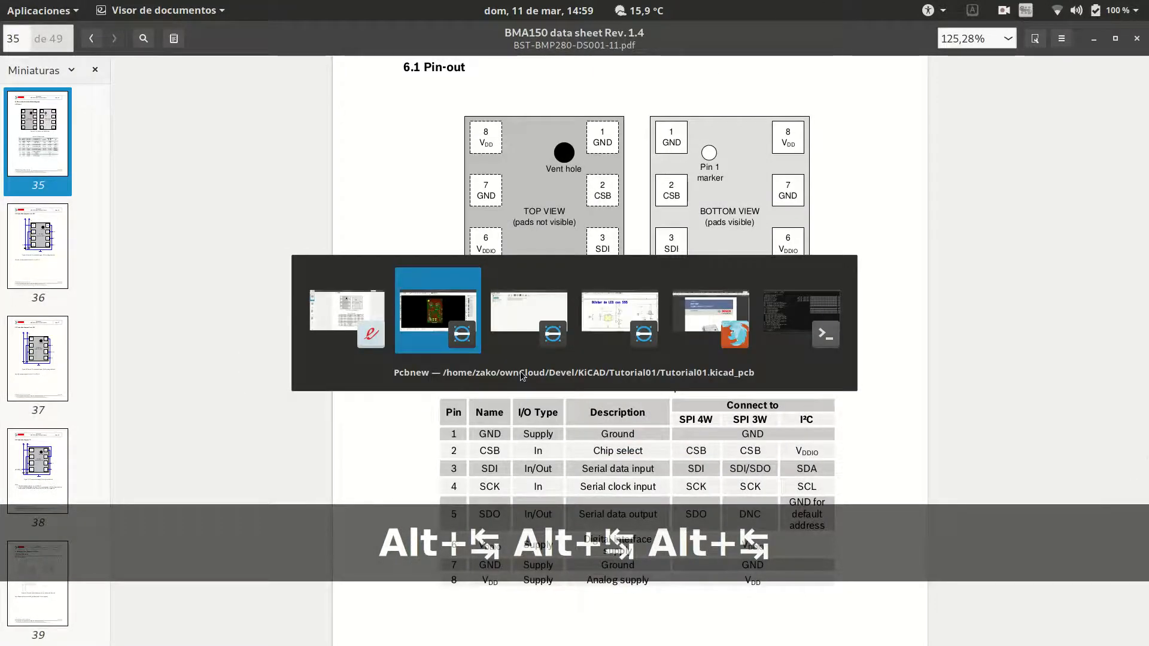
key(alt+Tab)
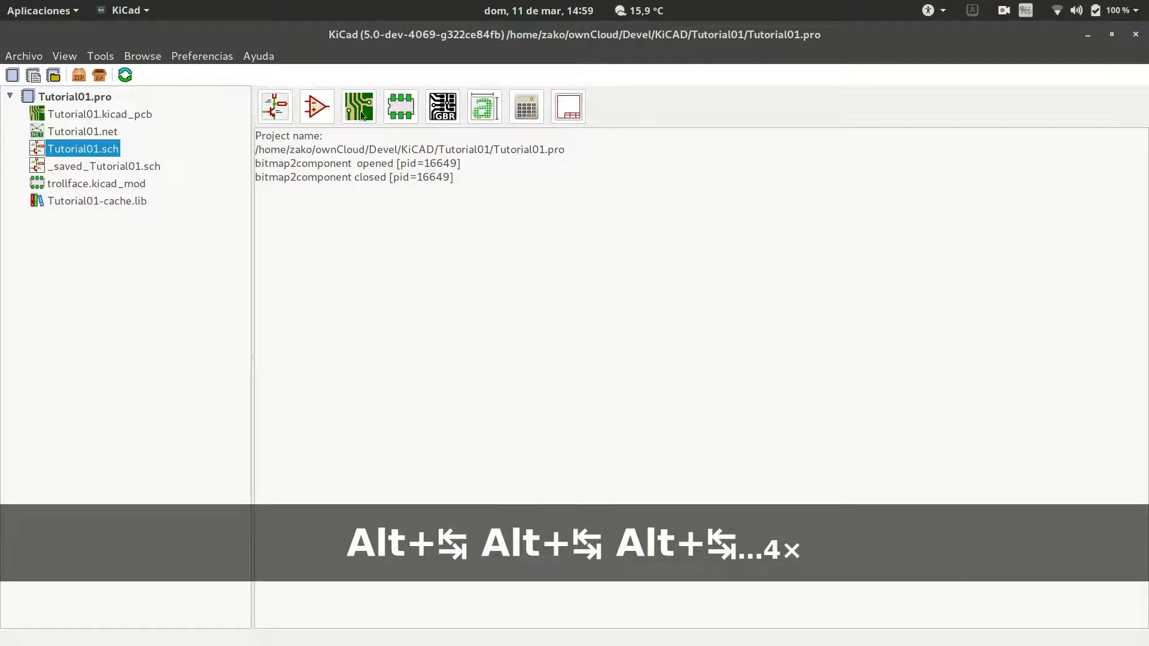
click(327, 115)
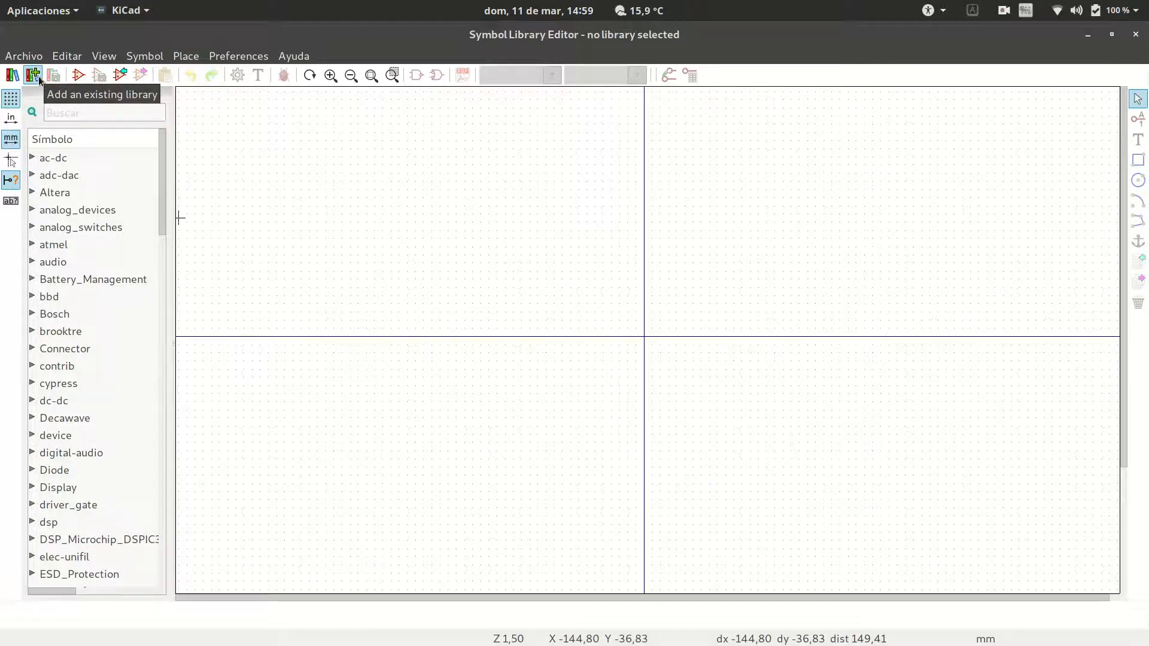
Step: Look through the symbol library list for the custom library, filter it by "lade", and clear the filter
click(167, 309)
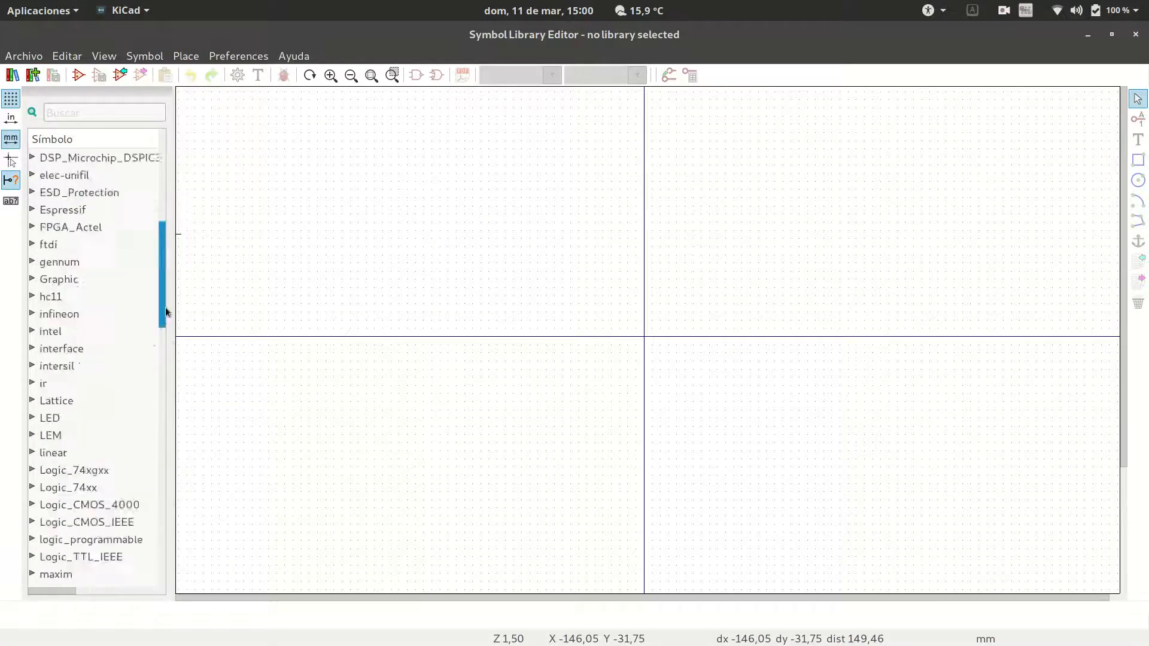
drag(167, 311, 169, 569)
drag(166, 553, 174, 160)
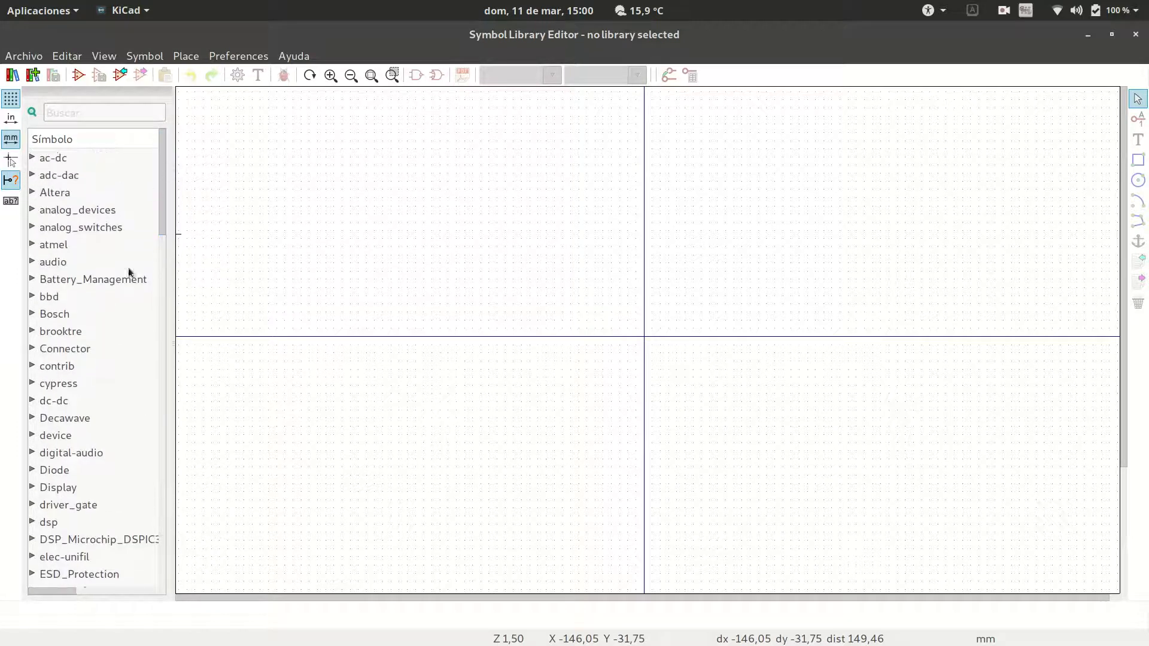
scroll(95, 417, down, 7)
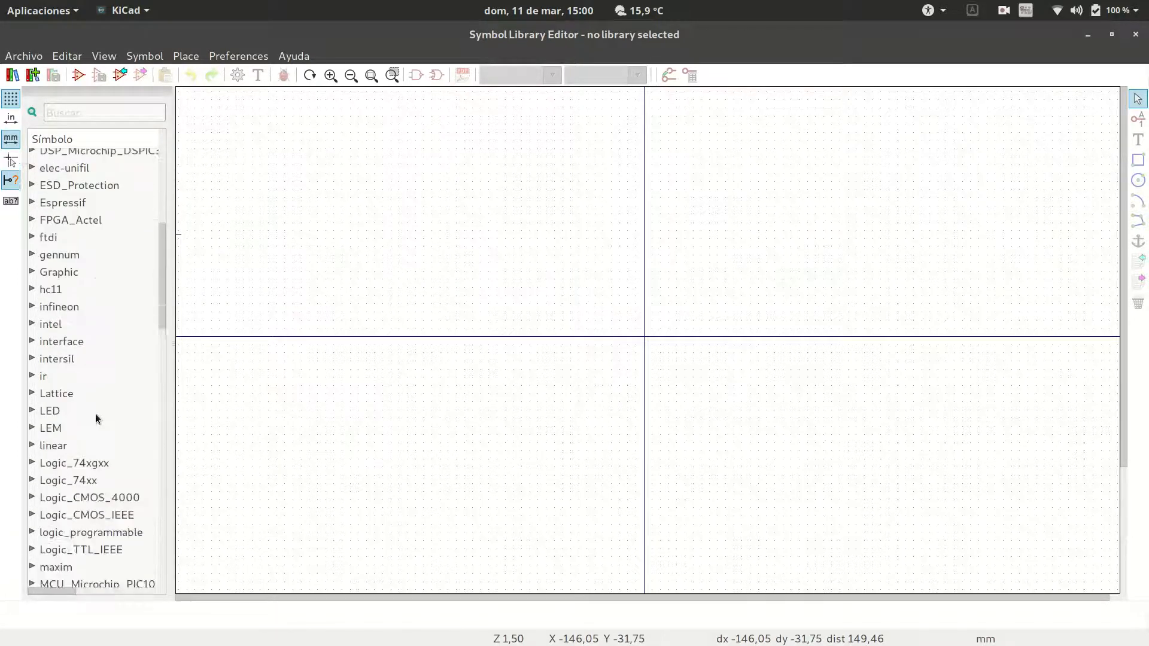
click(78, 108)
text(lade)
key(BackSpace)
key(BackSpace)
key(BackSpace)
key(BackSpace)
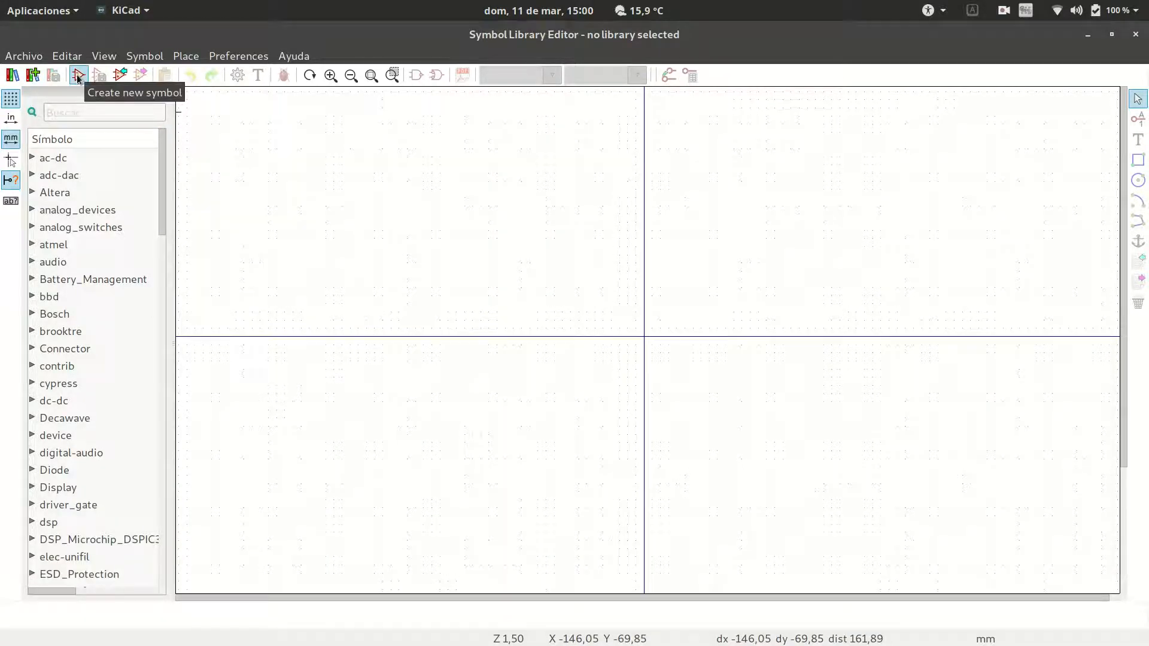
Step: Add the existing library ladecadence.lib from the KiCAD/libs folder to the Global symbol library table
click(33, 76)
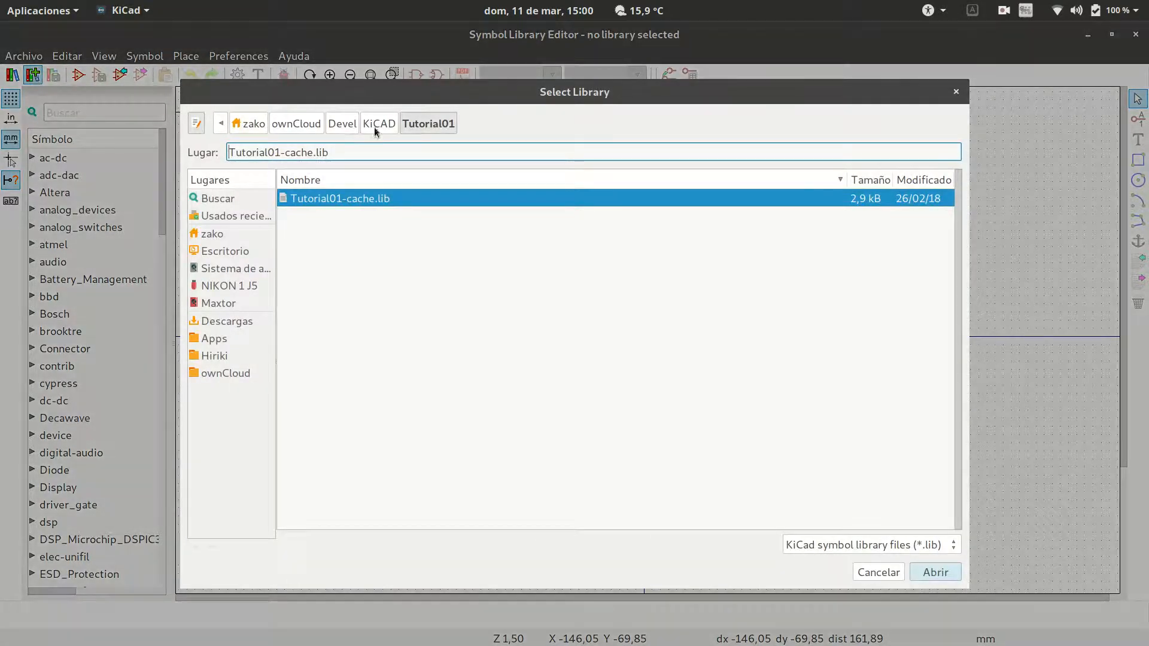
click(374, 128)
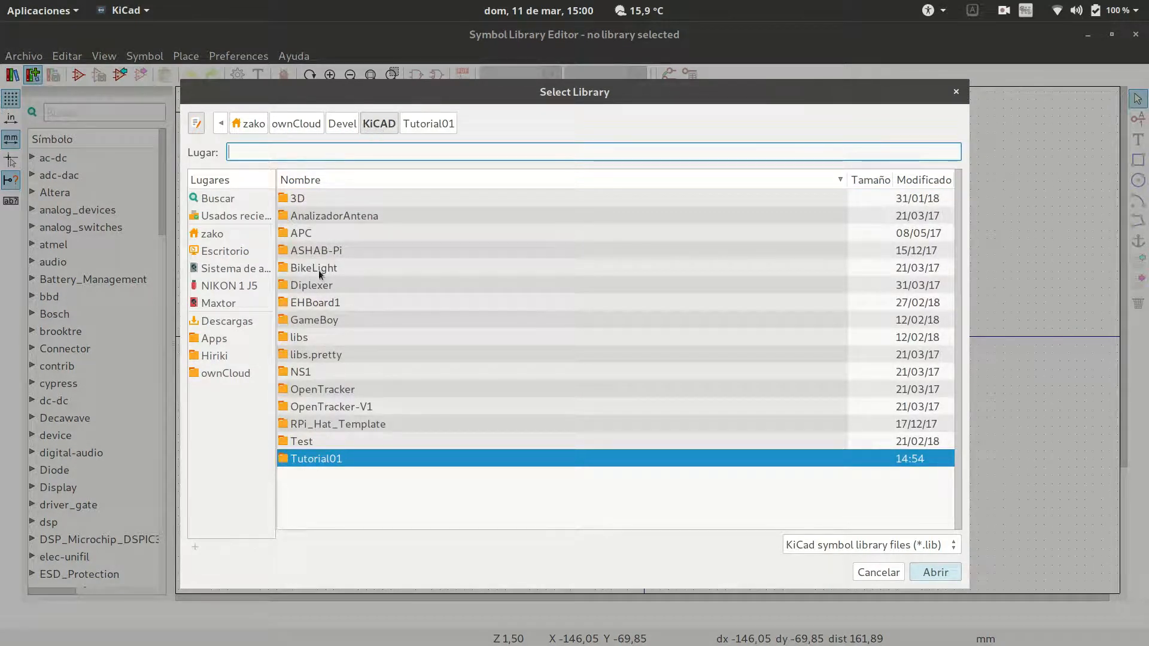
double_click(311, 337)
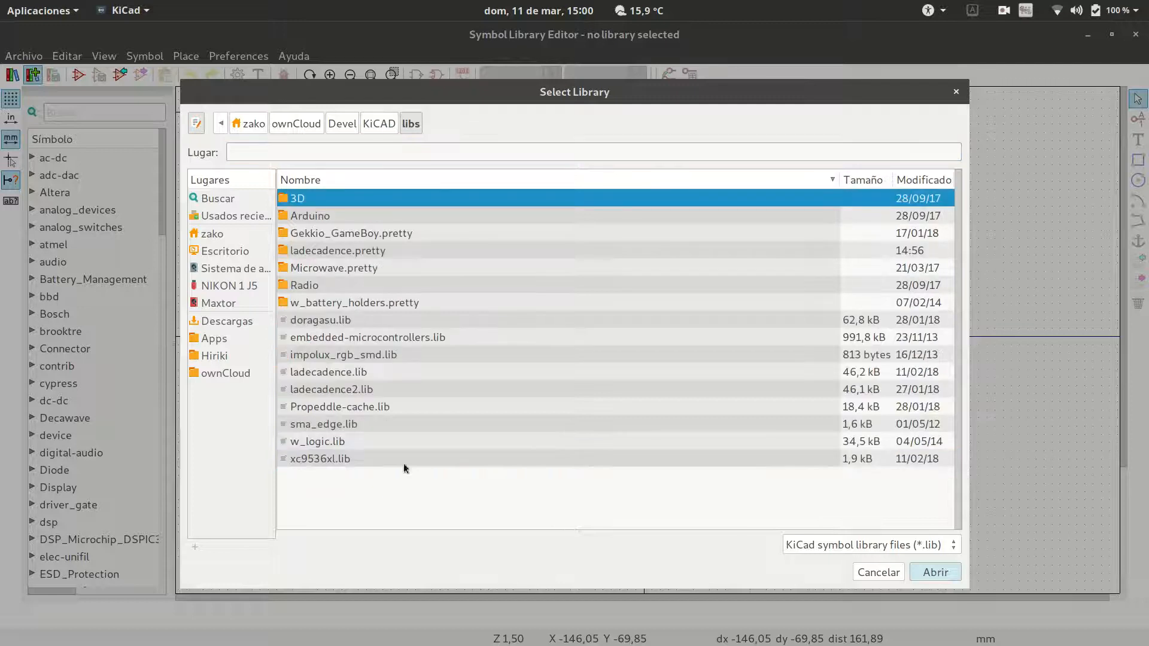
double_click(333, 374)
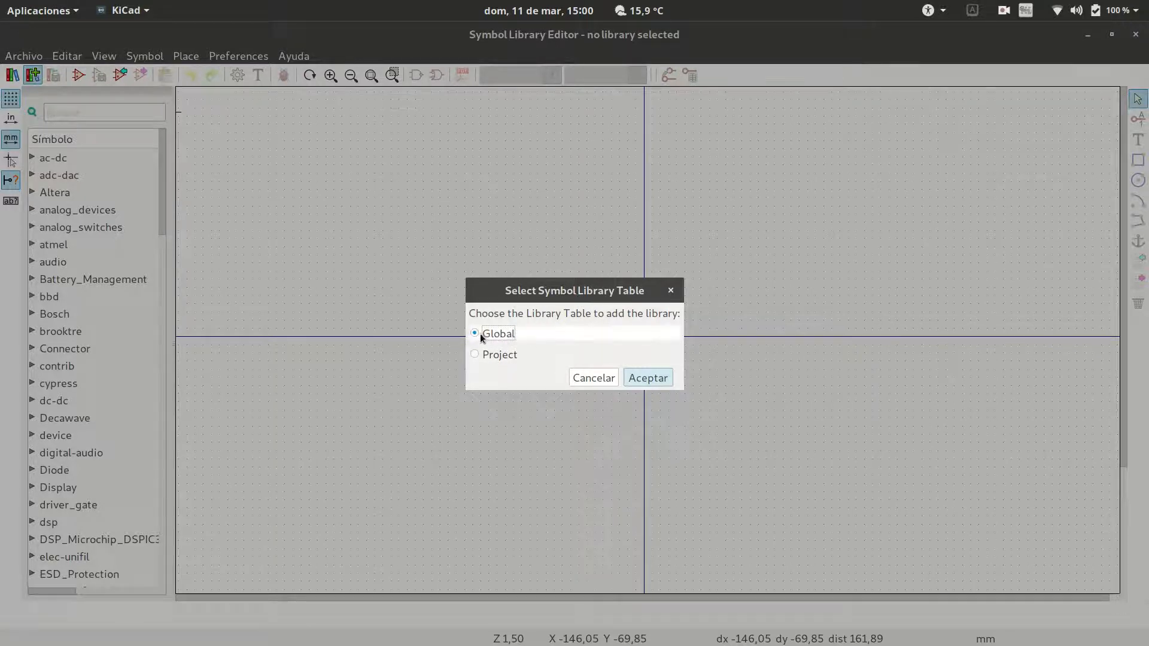
click(648, 377)
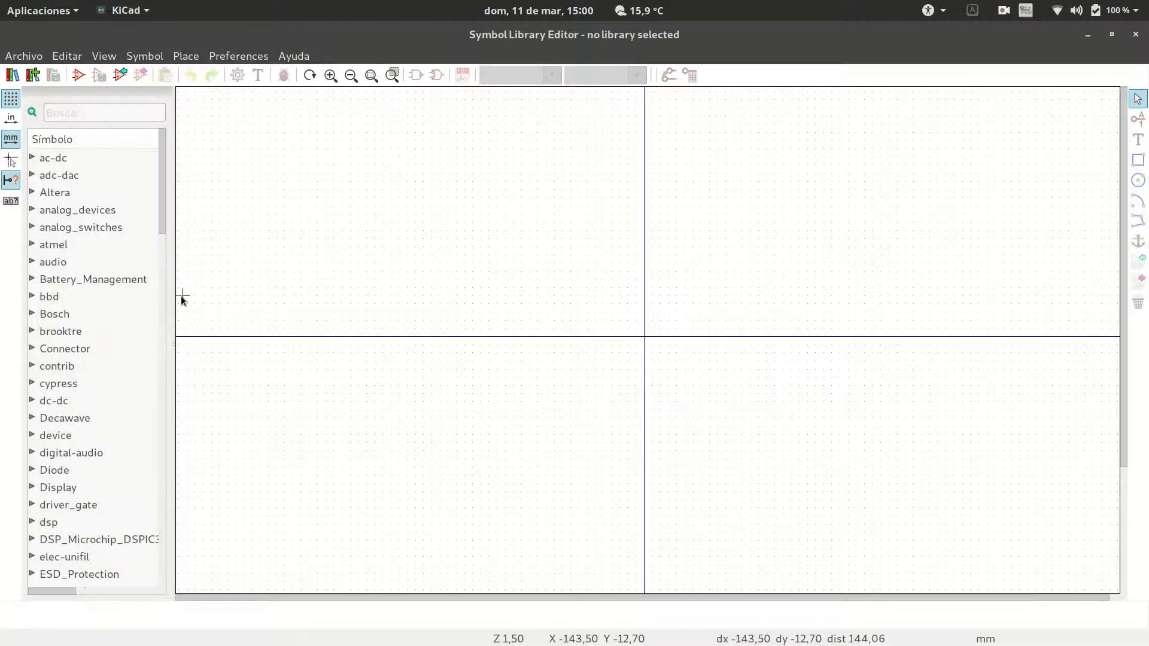
Step: Expand the ladecadence library in the symbol list and open its 2n3904 symbol
drag(163, 209, 177, 339)
click(55, 236)
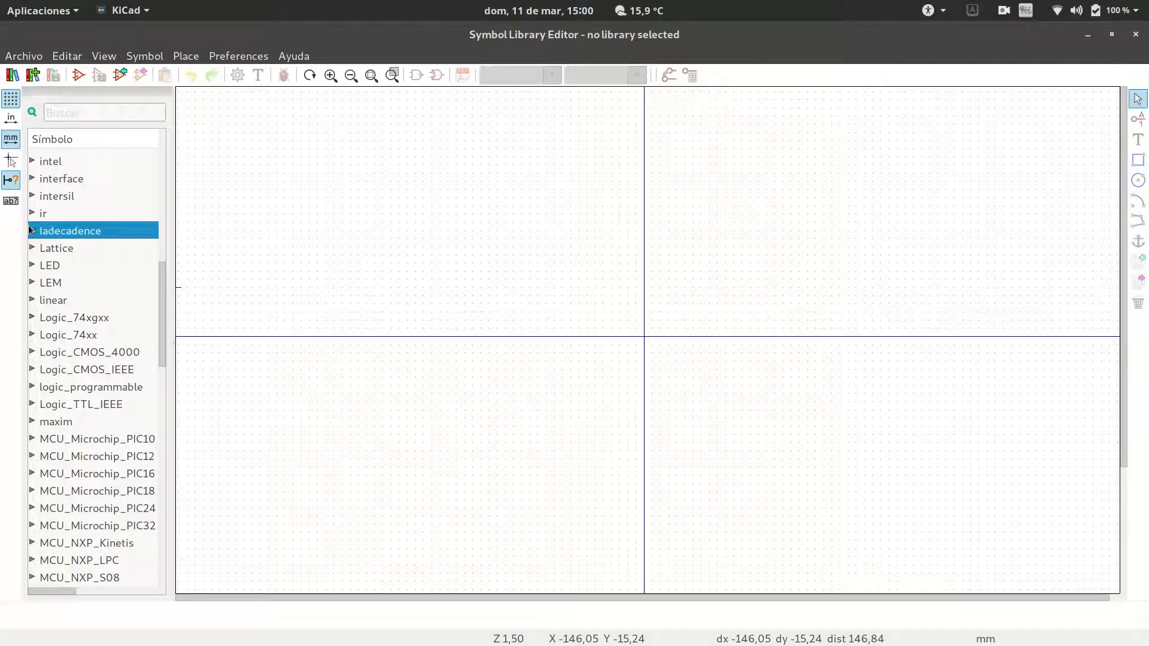
double_click(56, 235)
click(77, 254)
double_click(76, 253)
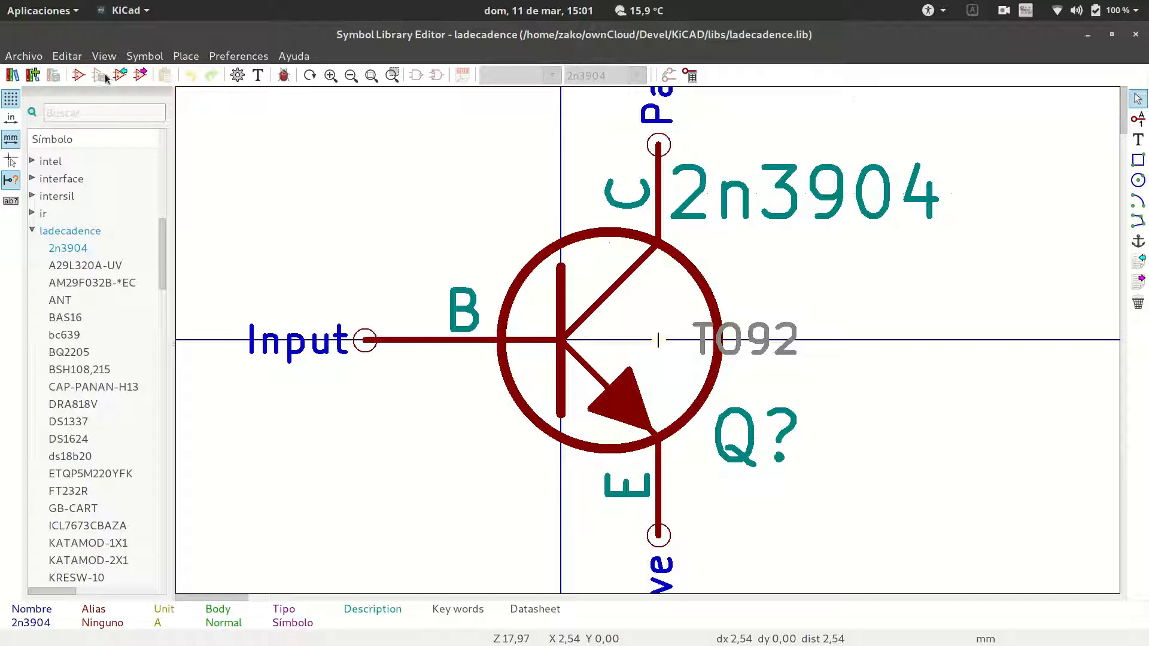
Step: Create a new symbol named BMP280 in the ladecadence library, keeping U as reference designator and one unit per package
click(78, 76)
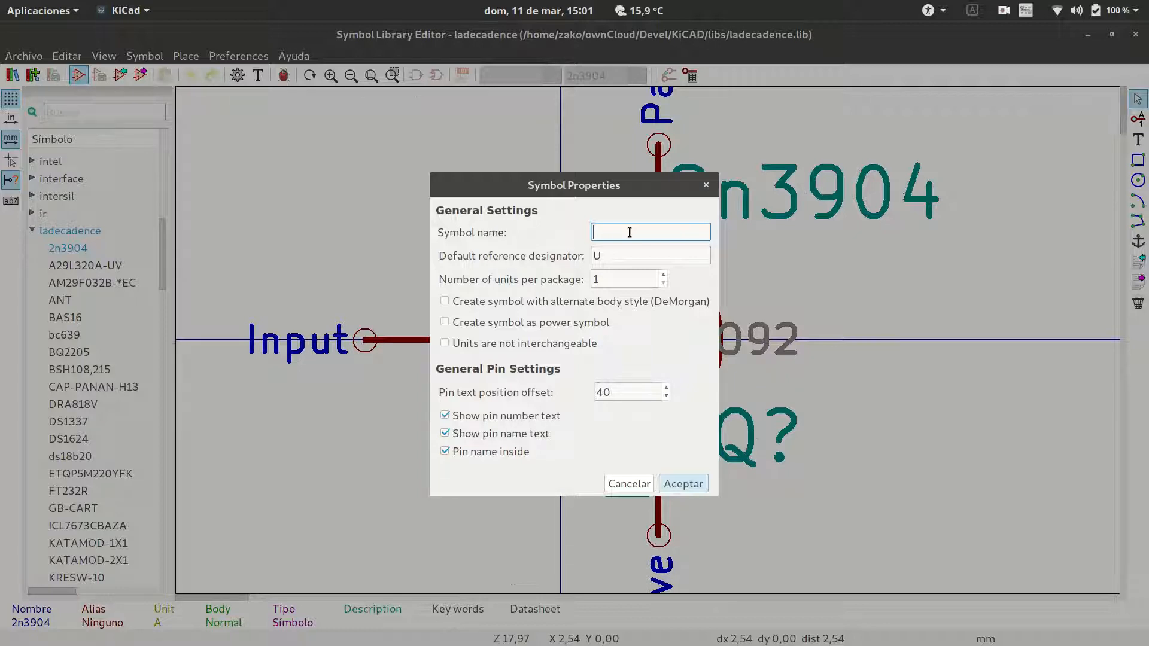
text(BMP280)
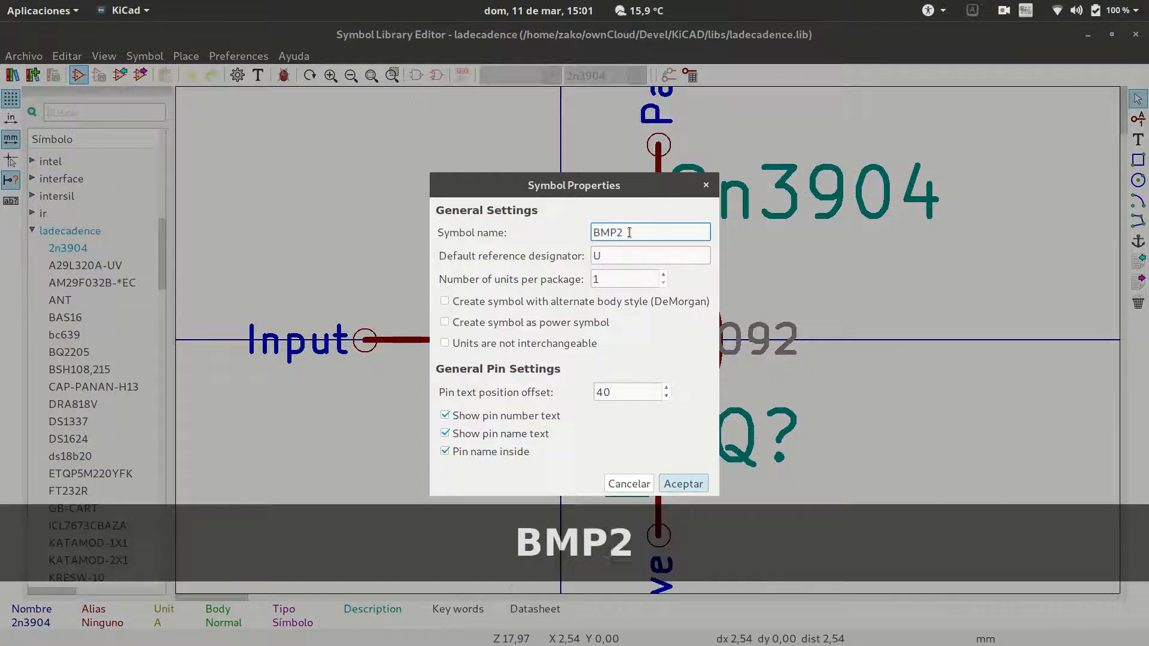
click(644, 253)
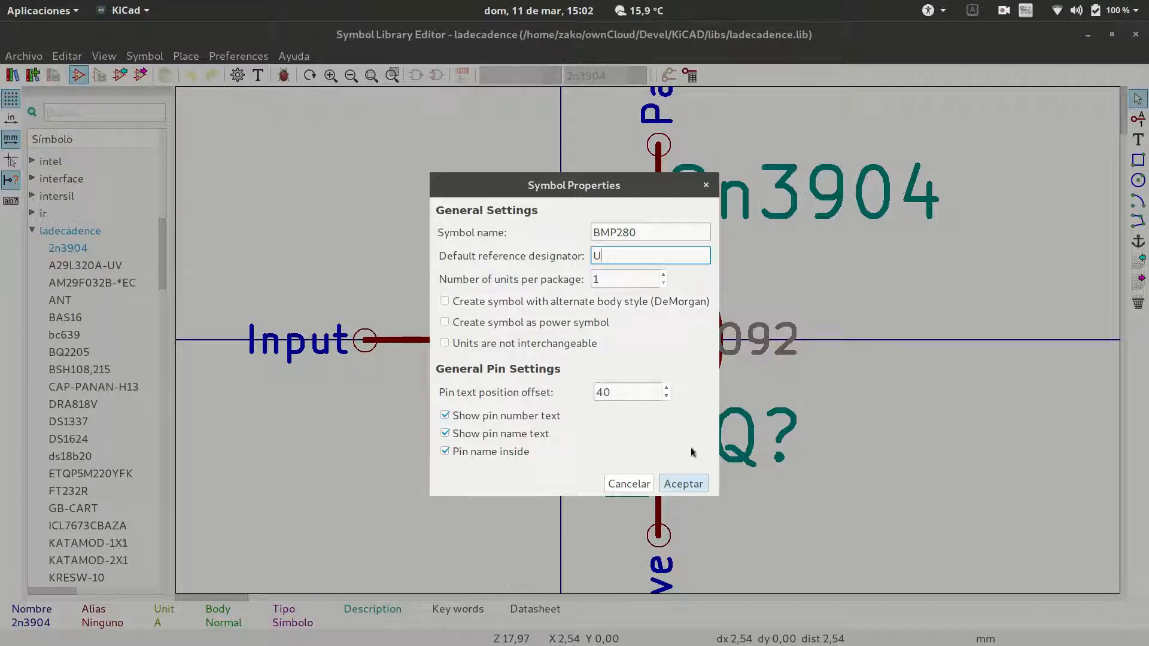
click(685, 485)
scroll(664, 338, down, 3)
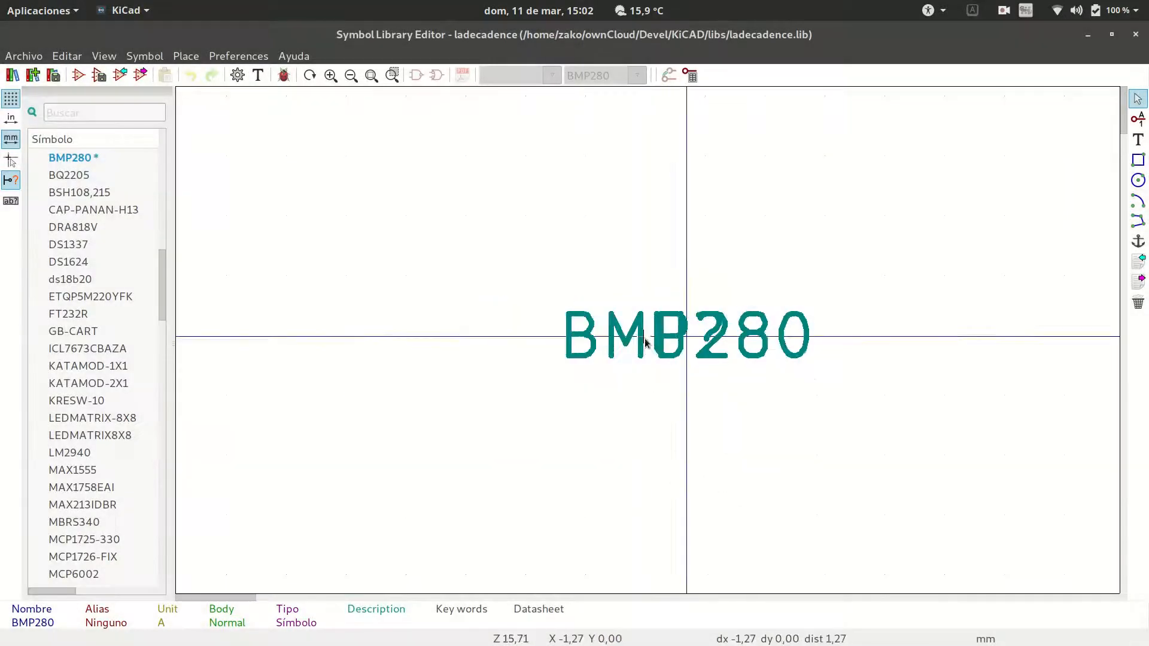
Step: Move the BMP280 value field straight down to about 6.35 mm below the origin
scroll(665, 320, up, 2)
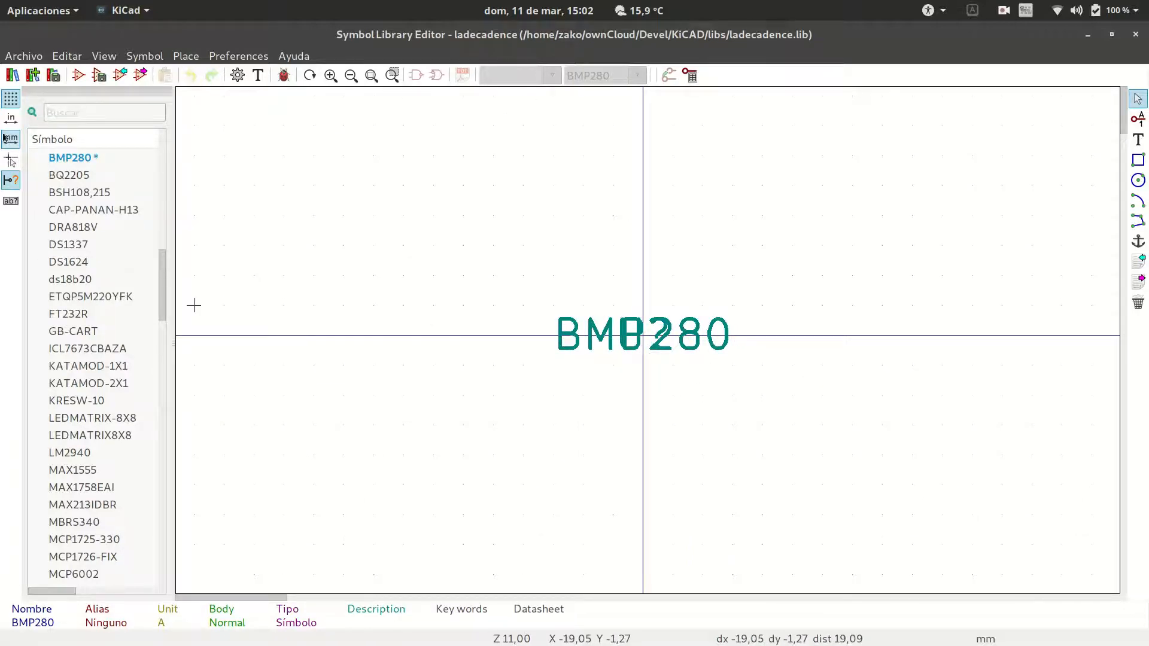
click(11, 99)
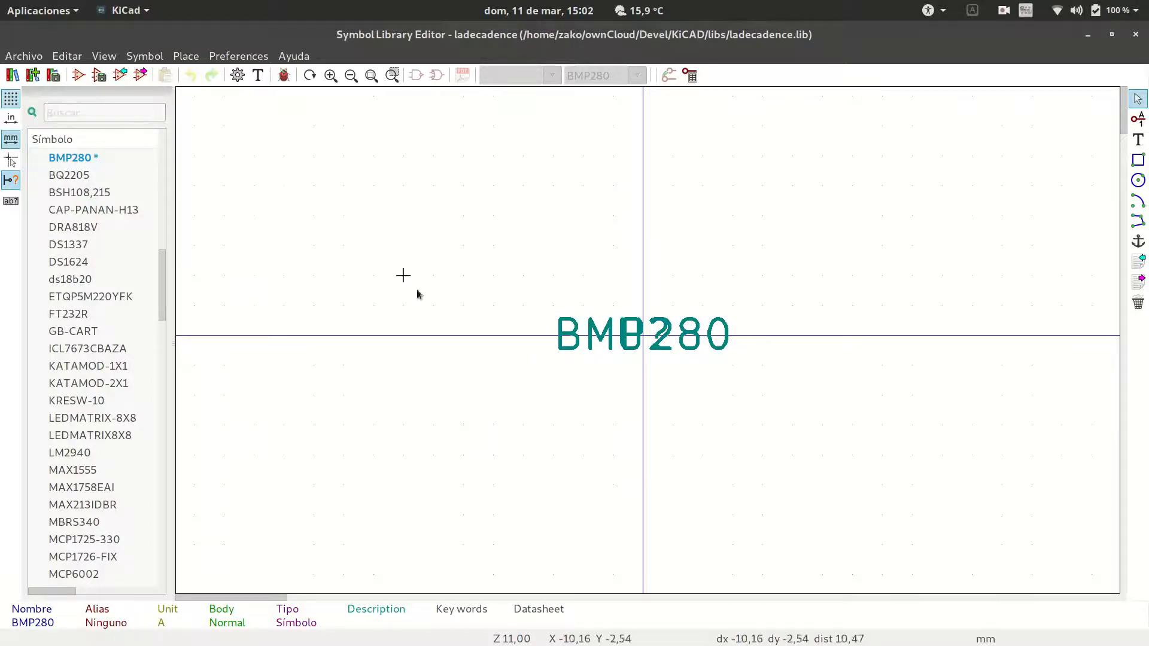
key(m)
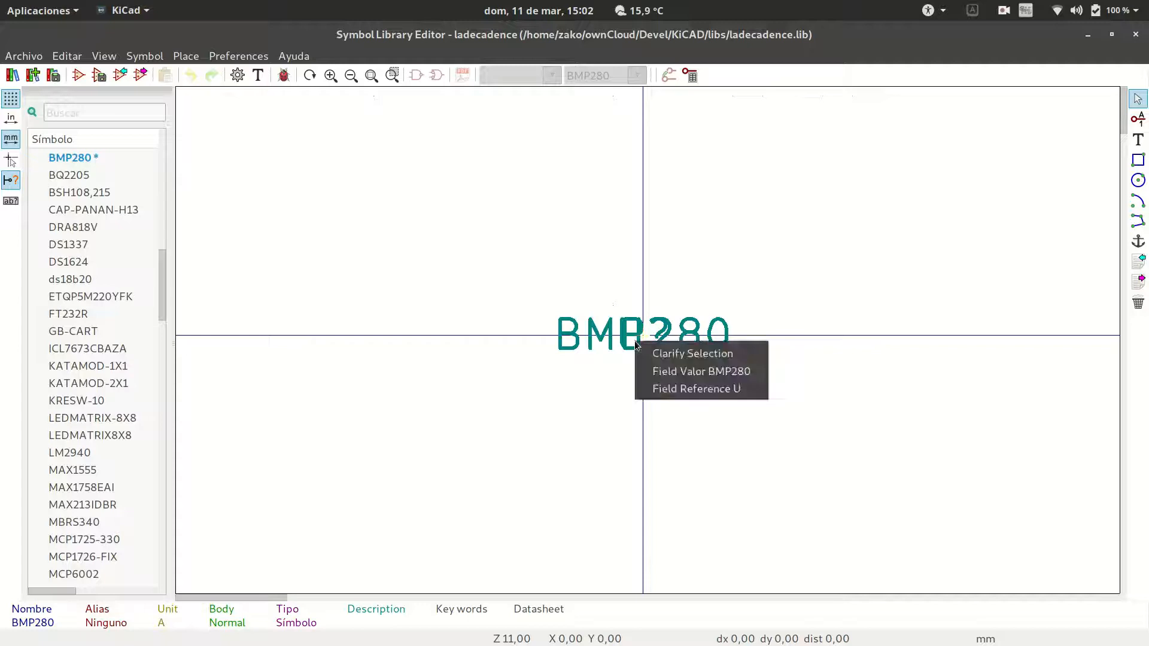
click(686, 377)
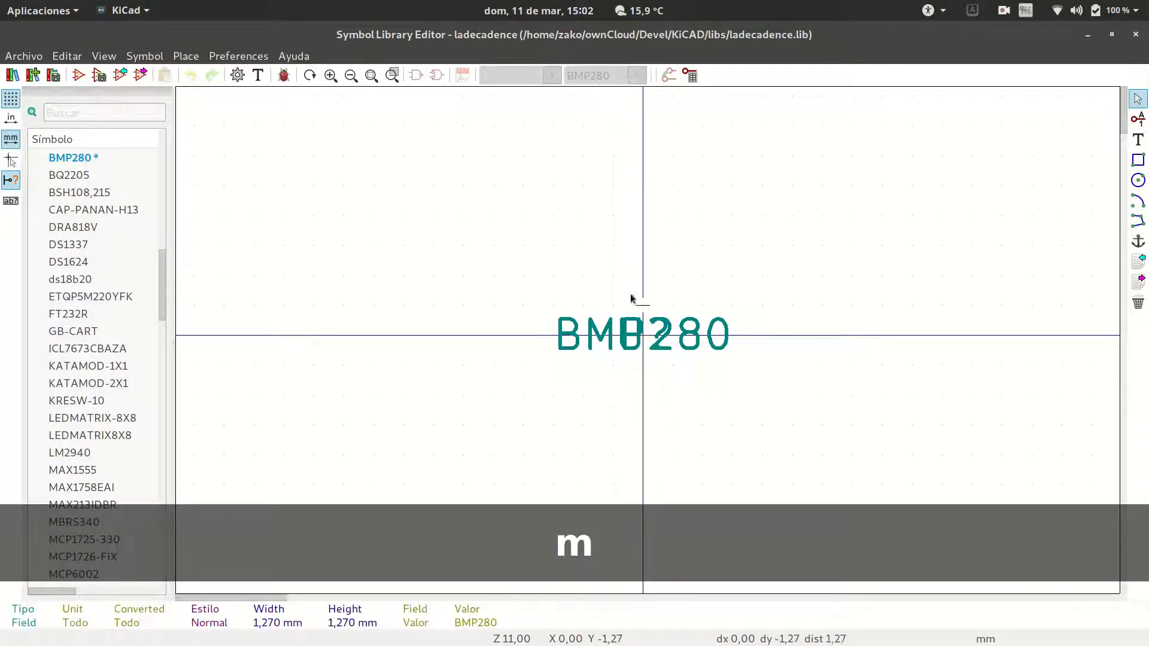
click(611, 348)
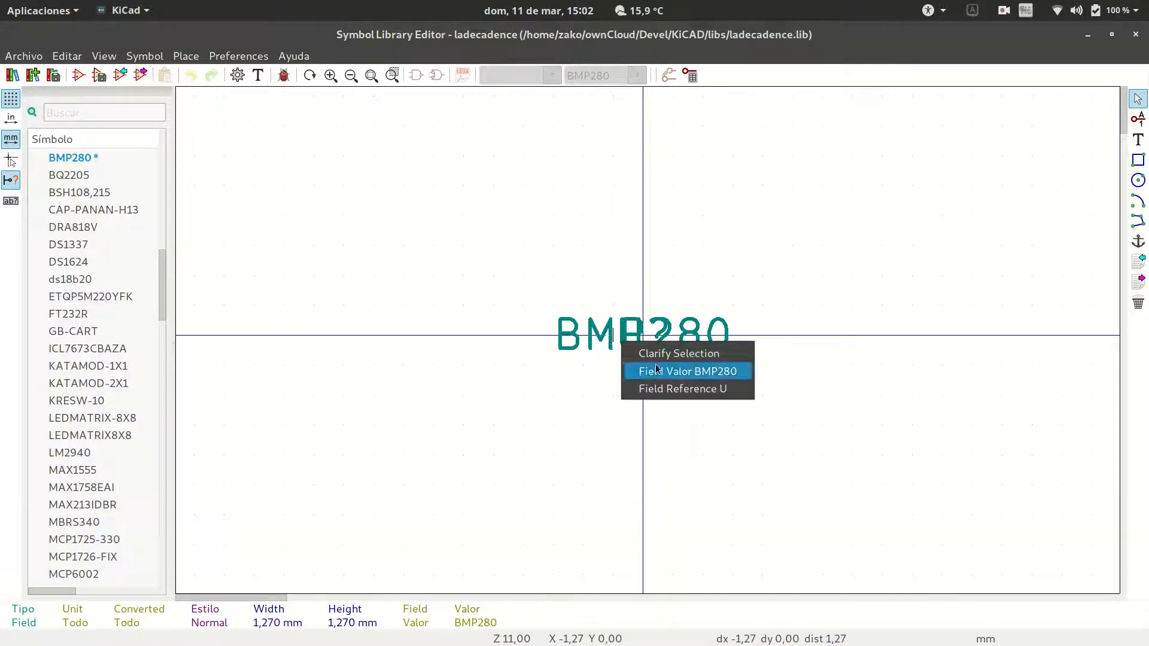
click(686, 371)
key(m)
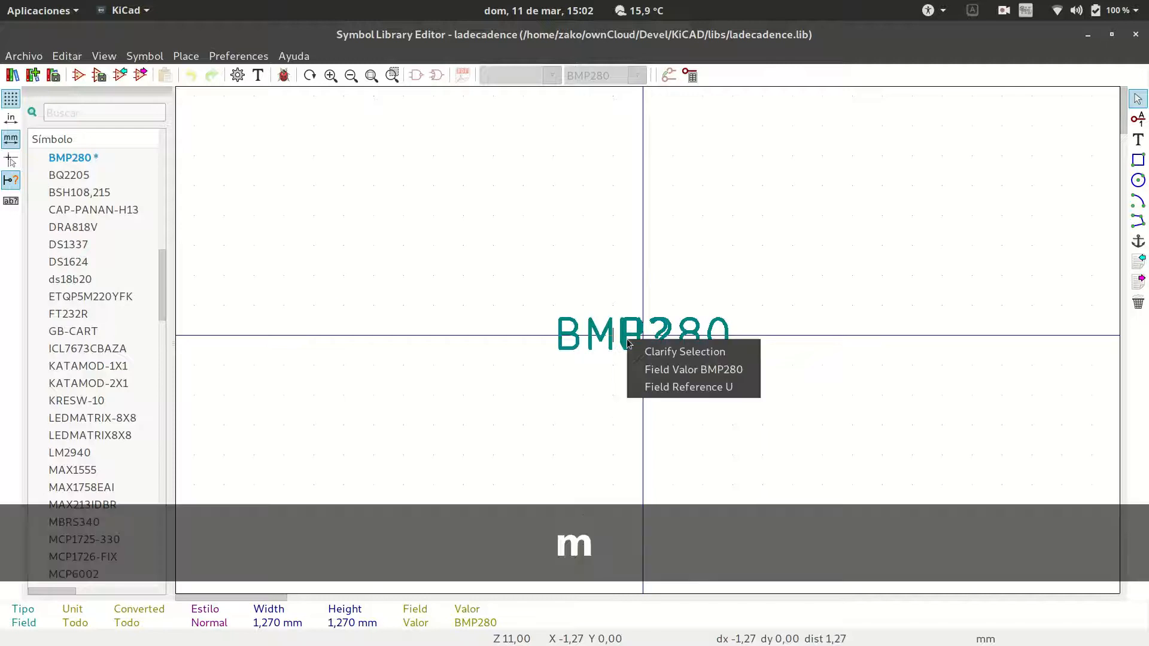
click(658, 370)
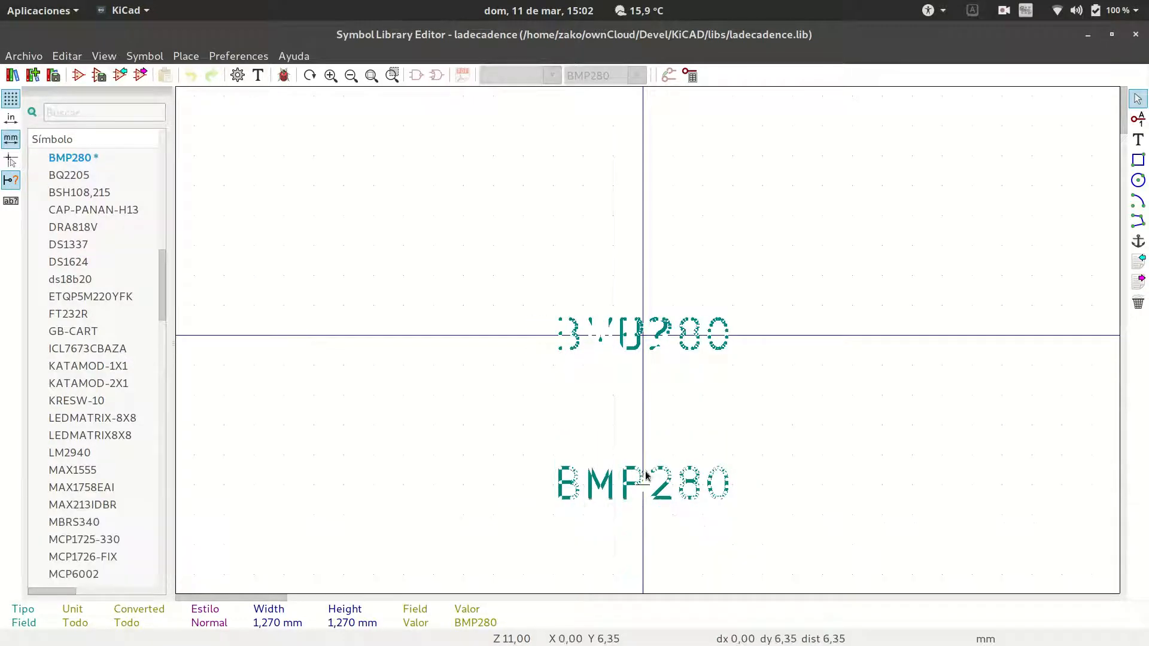
click(653, 503)
Step: Move the U? reference field straight up to about 7.6 mm above the origin
click(631, 361)
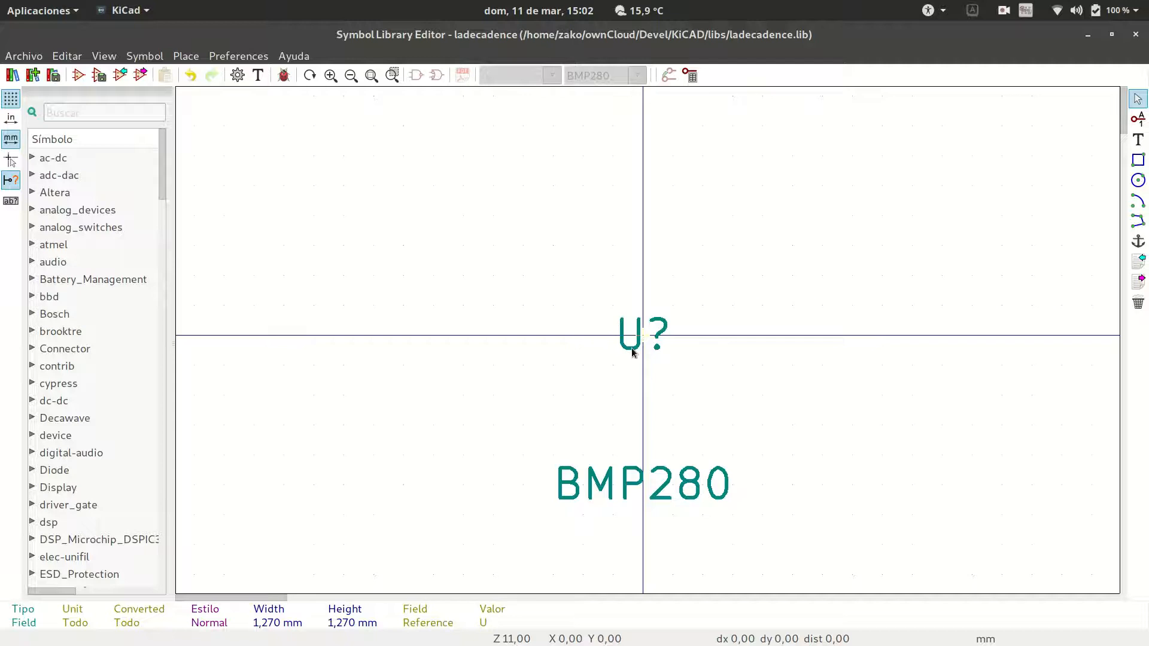
key(m)
key(m)
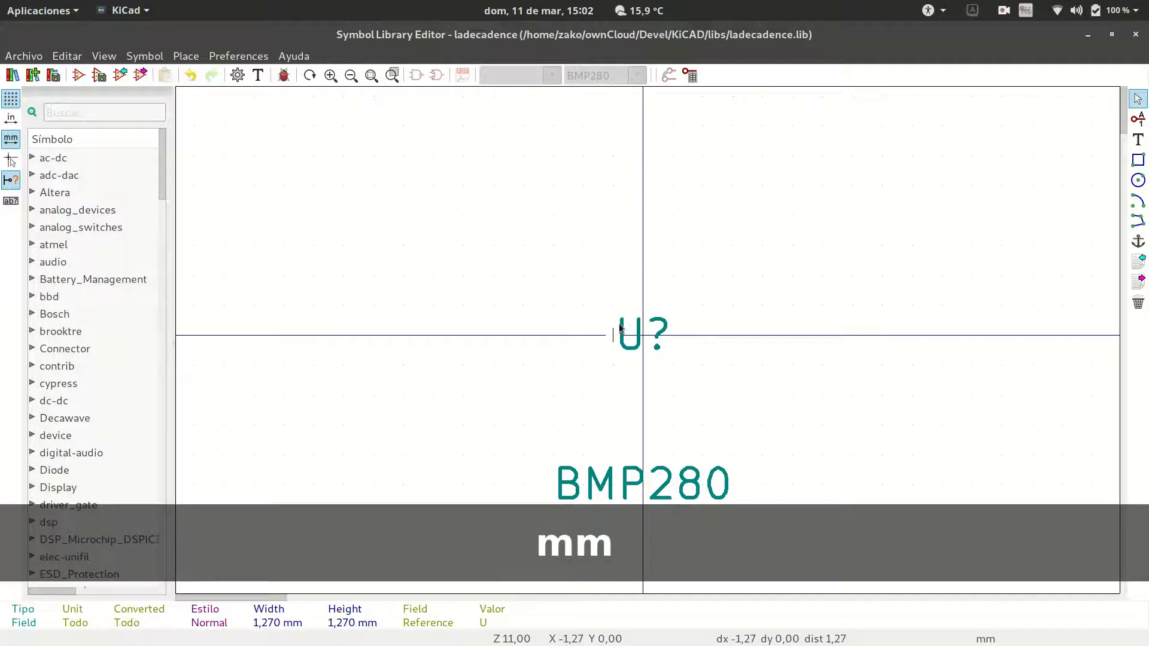
key(m)
click(645, 150)
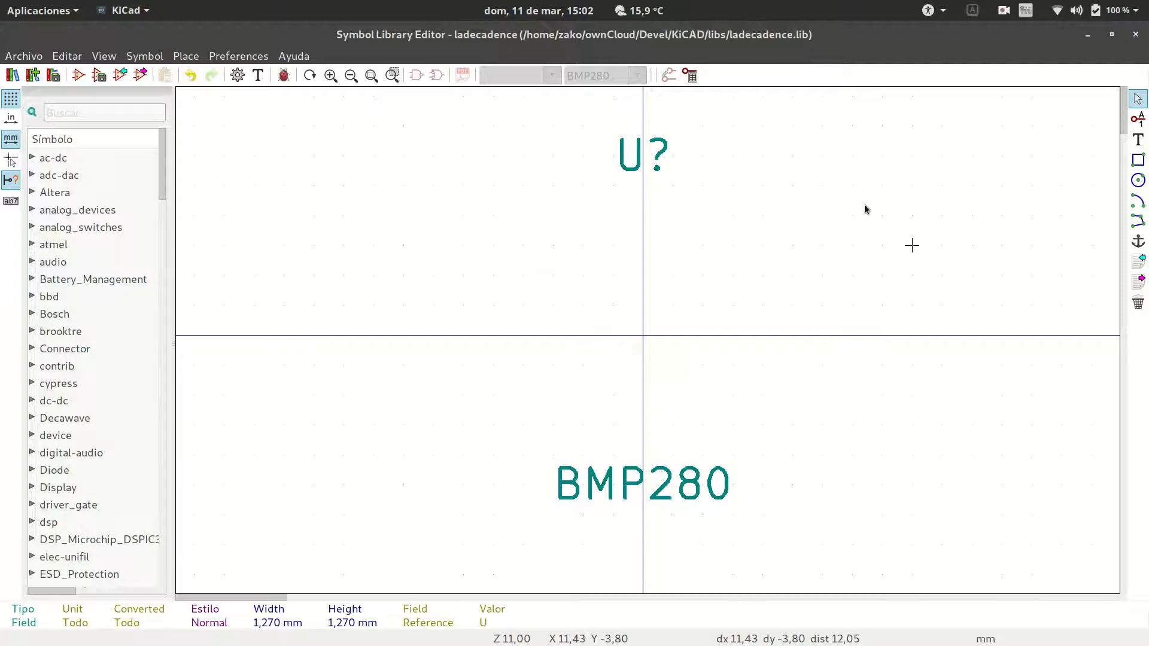
Step: Switch to the document viewer to examine the pin-out diagram and pin description table in the BMP280 datasheet
click(10, 99)
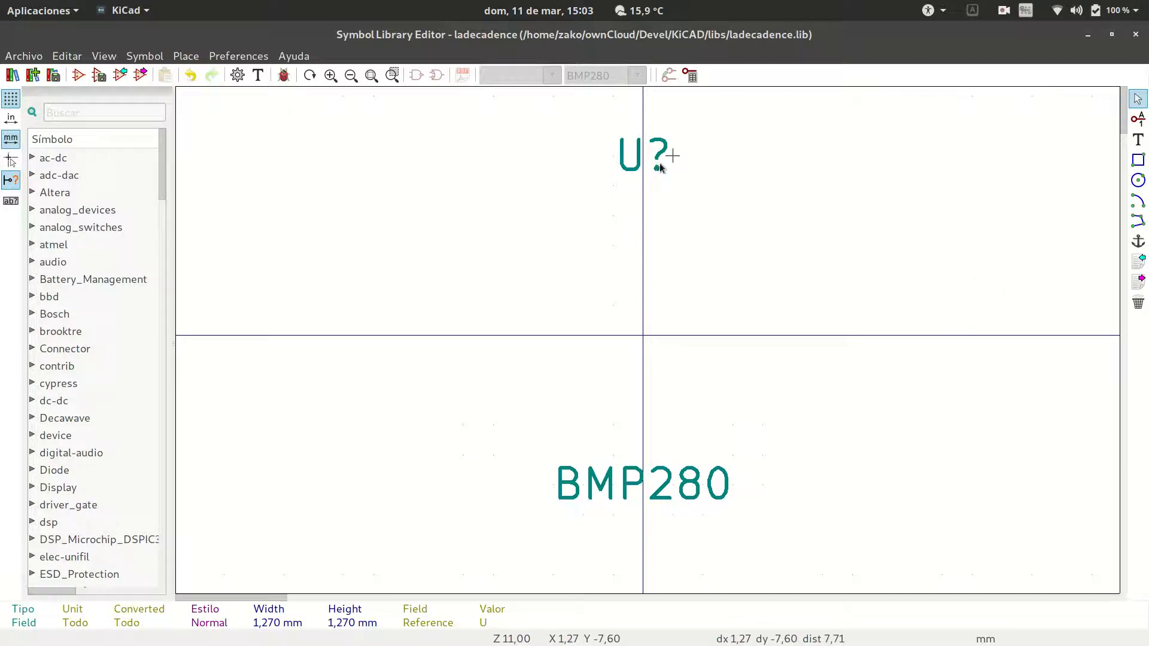
key(alt+Tab)
key(alt+Tab)
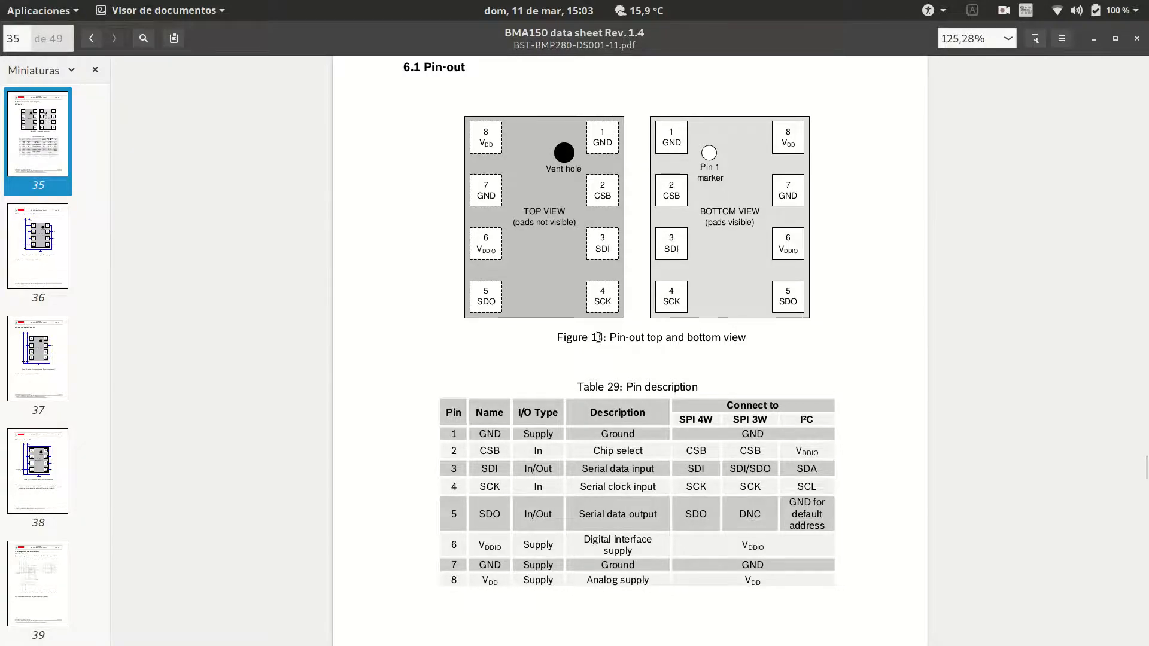
key(alt+Tab)
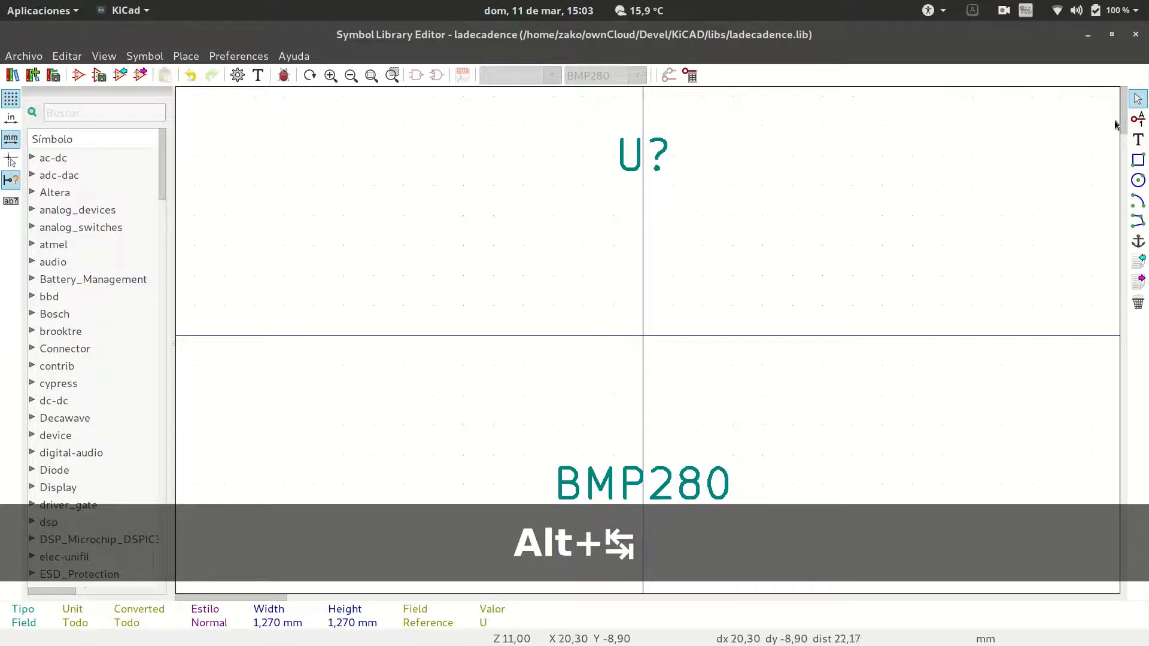
Step: Start a new pin above and left of the origin with the name GND and pin number 1
click(1138, 119)
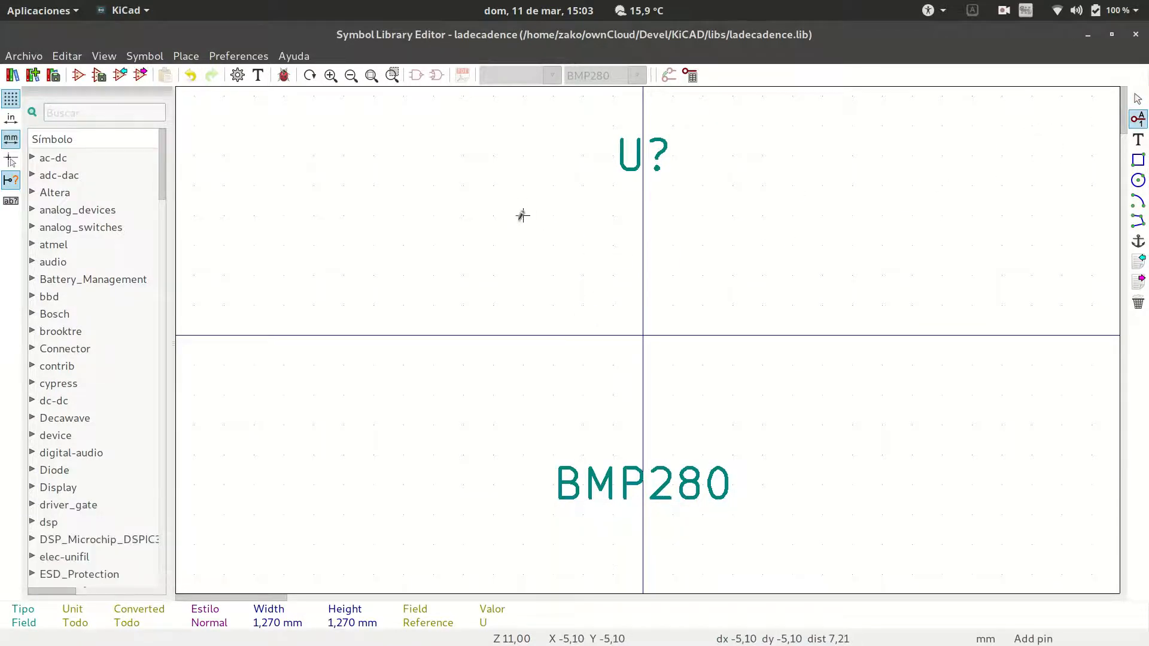
click(523, 216)
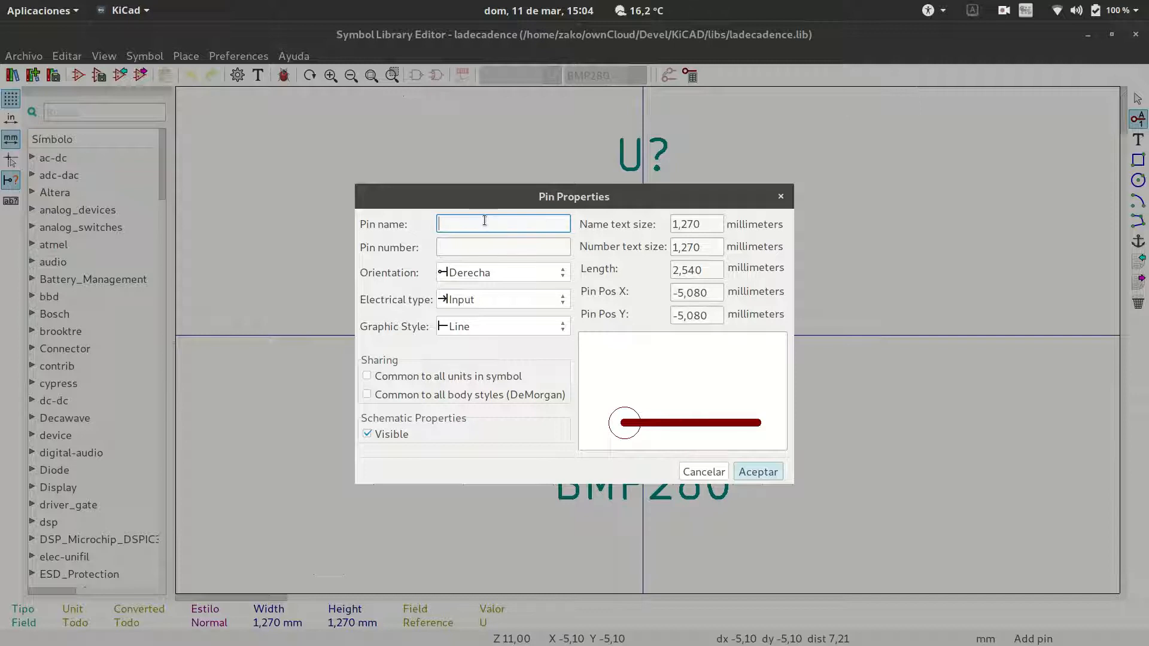
click(488, 246)
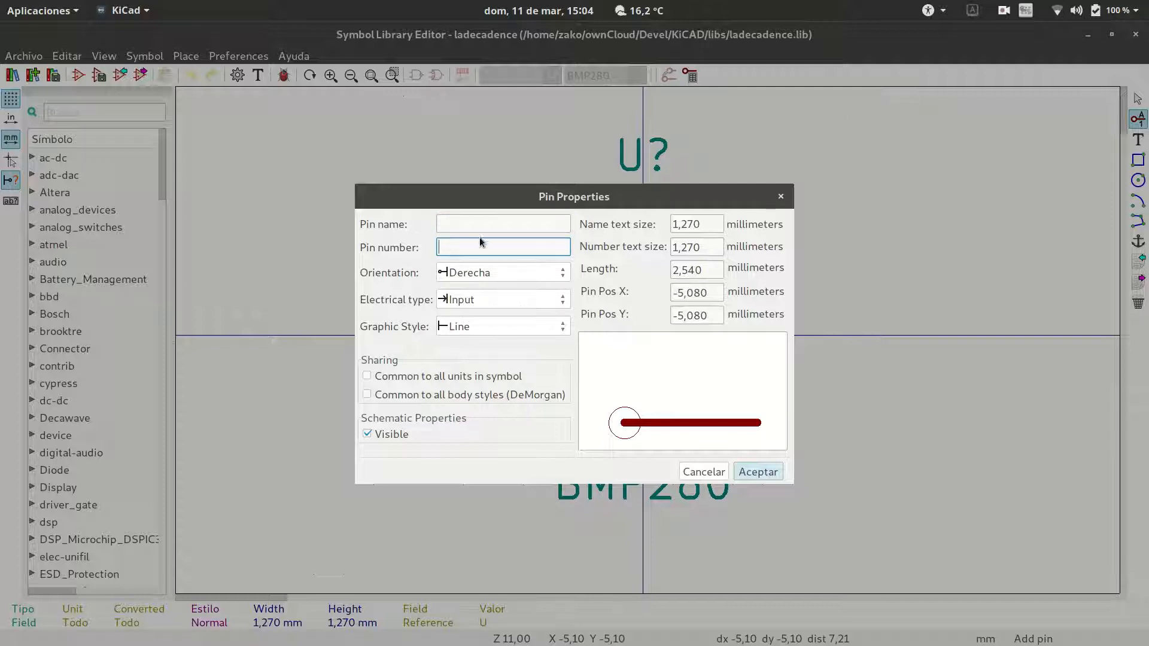
key(alt+Tab)
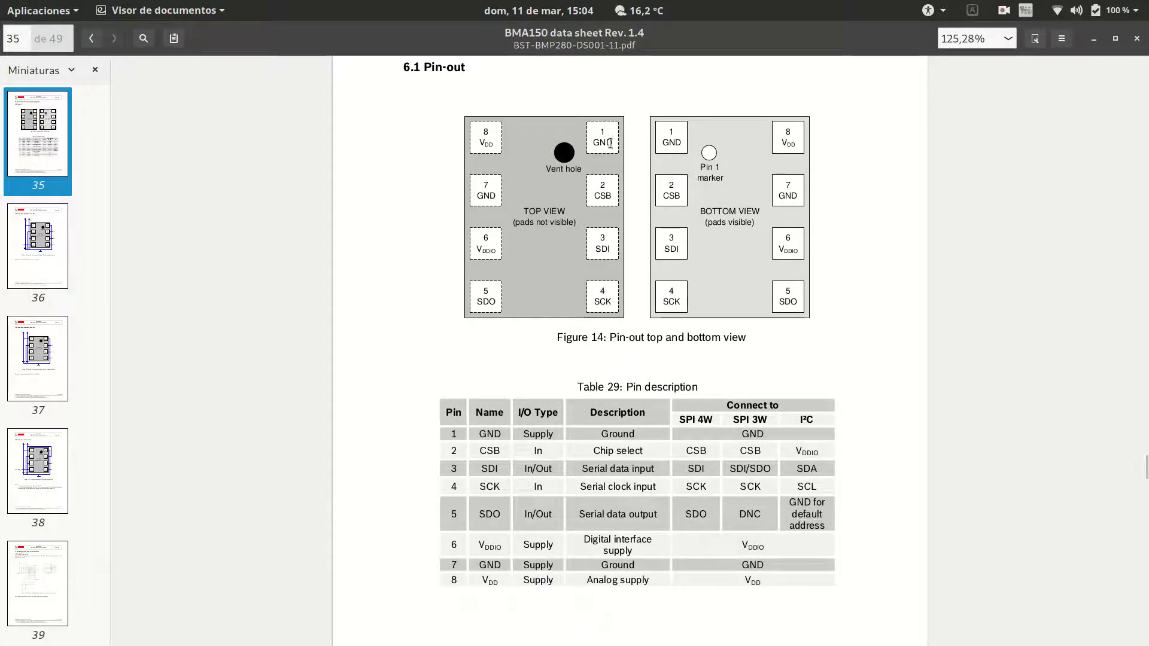
key(alt+Tab)
click(494, 228)
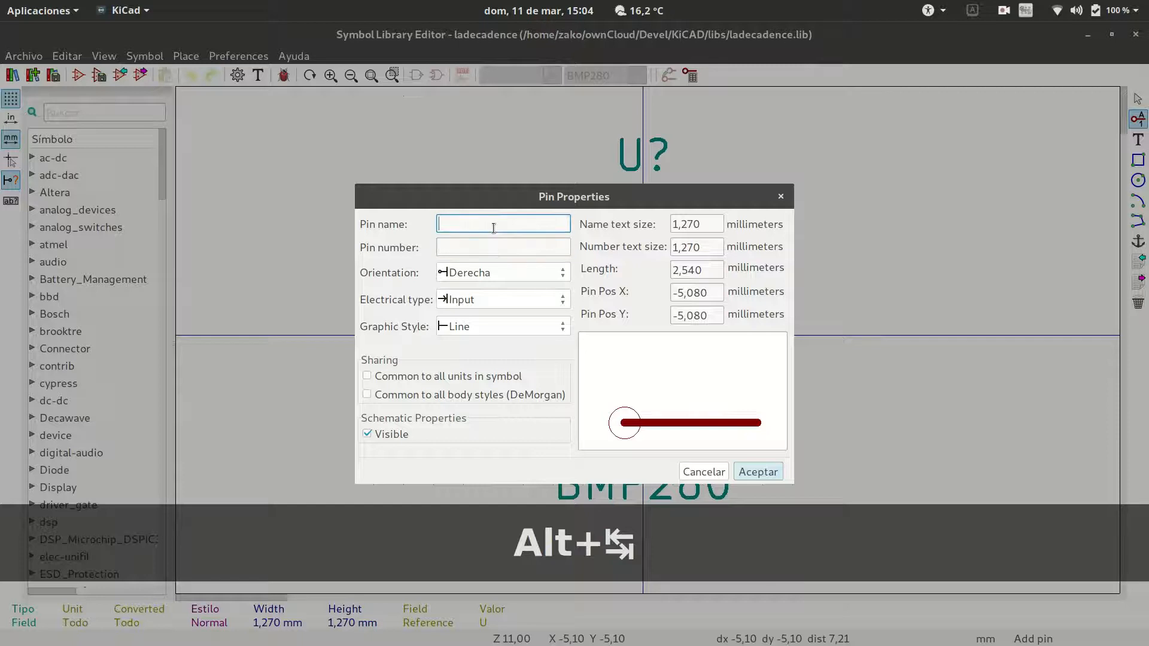
text(GND)
key(Tab)
text(1)
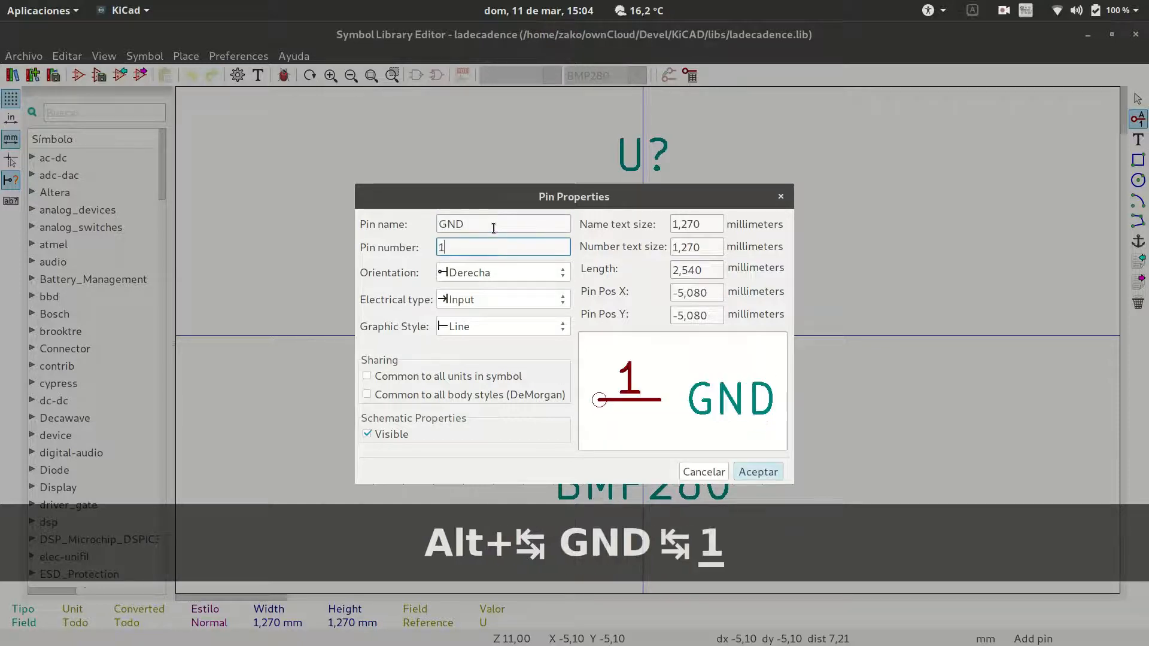
Step: Set the GND pin's electrical type to Power input and place it at about X -8.9, Y -5.1 mm
click(503, 299)
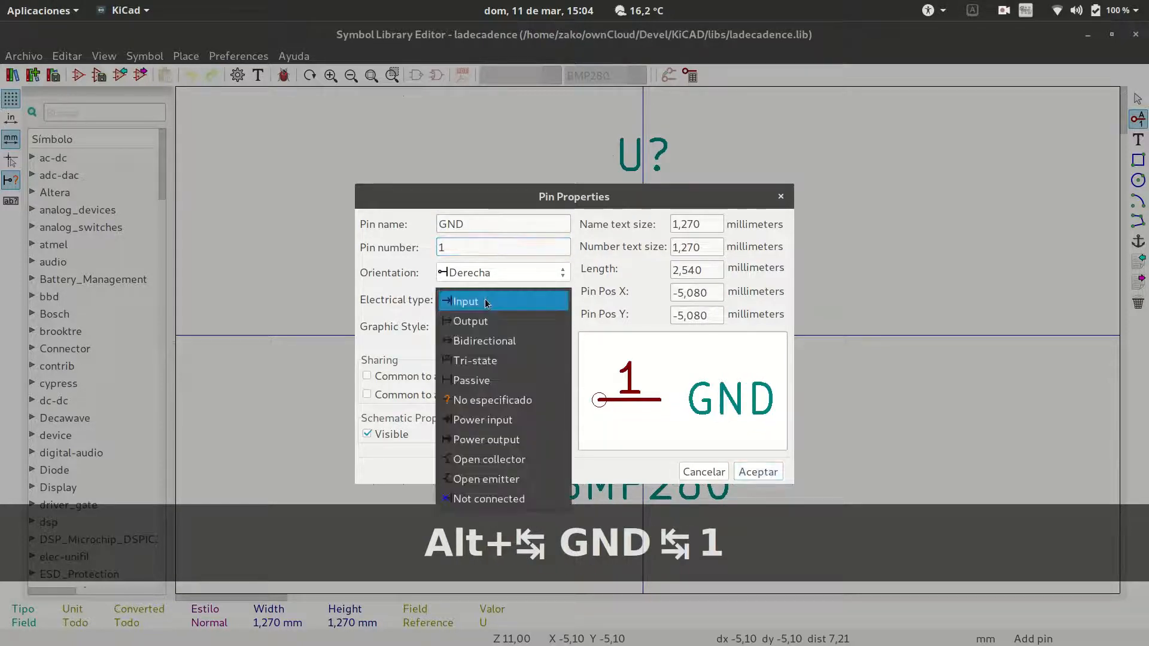
click(496, 421)
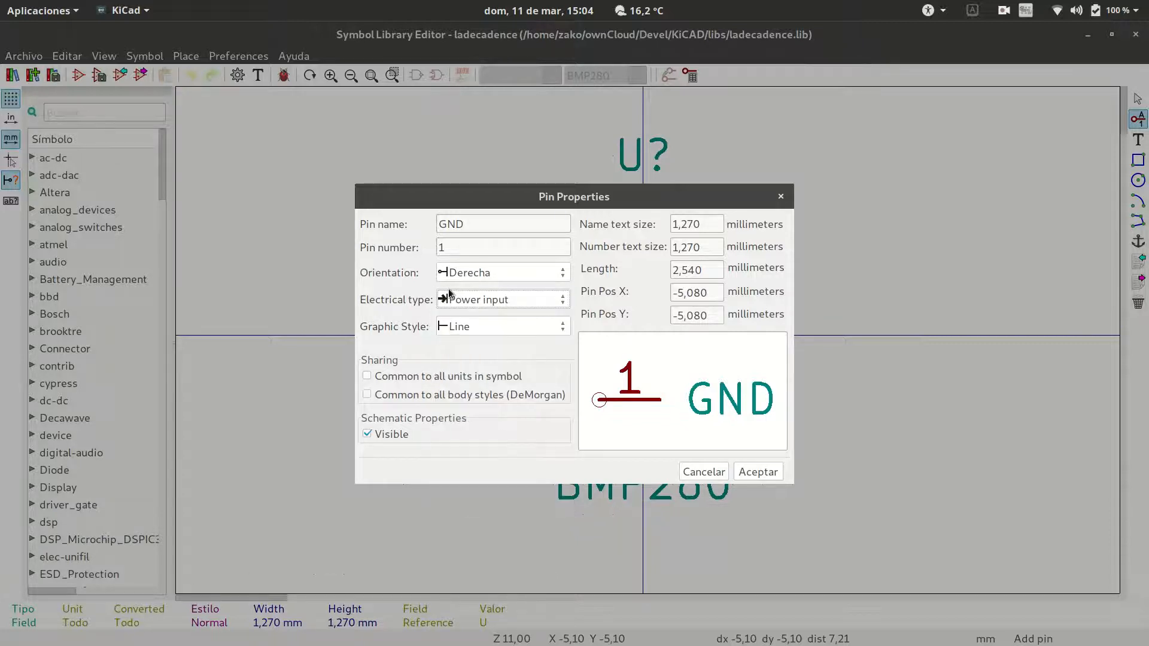
click(747, 473)
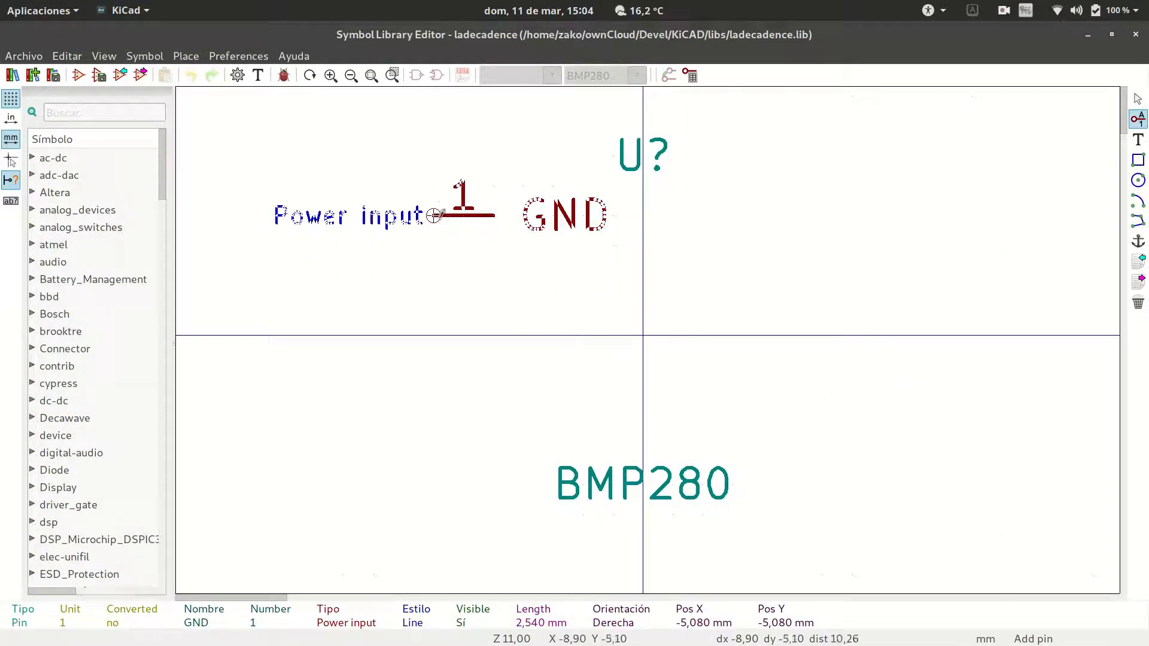
click(443, 215)
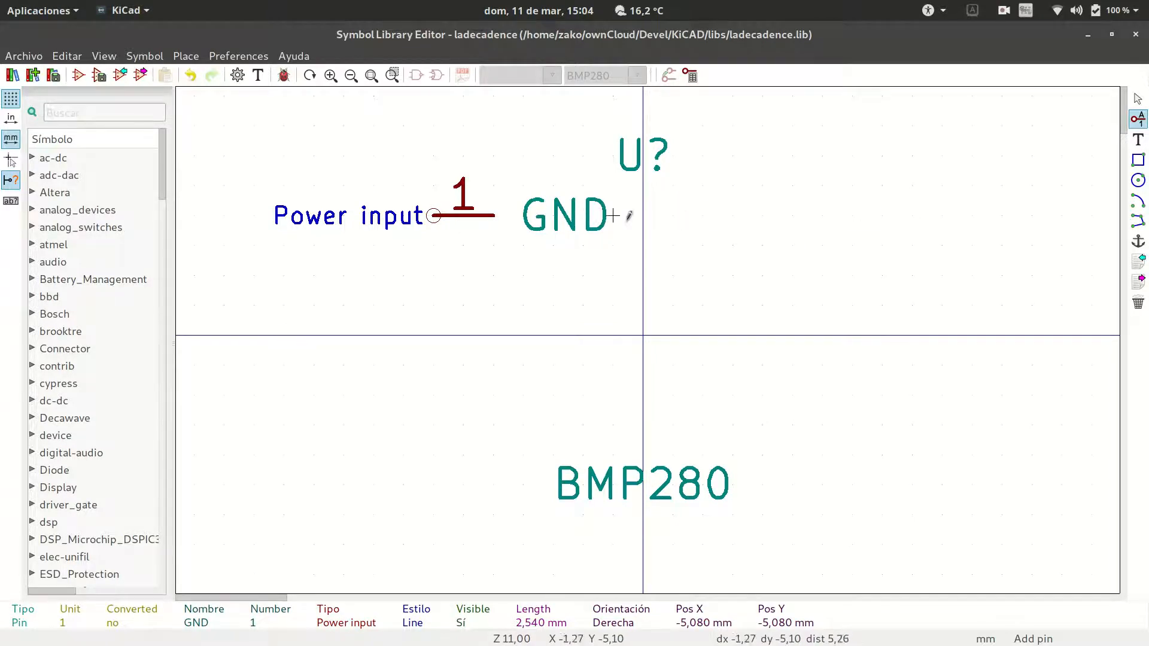
Step: Start a second pin directly below the GND pin with the name CSB and pin number 2
click(434, 282)
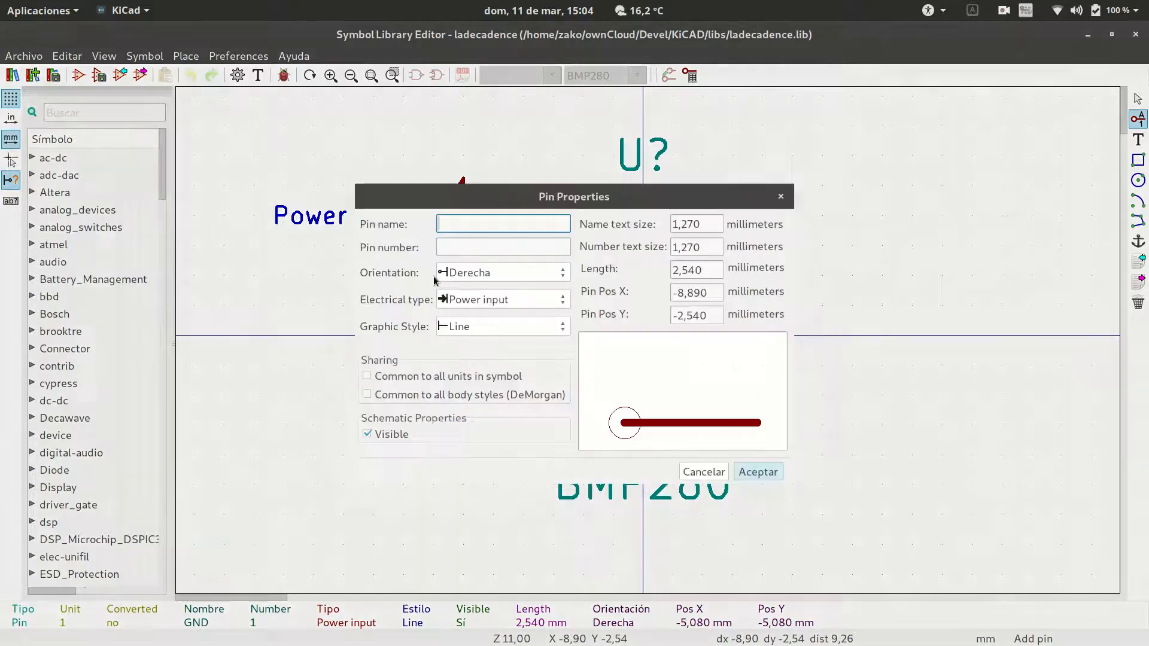
key(alt+Tab)
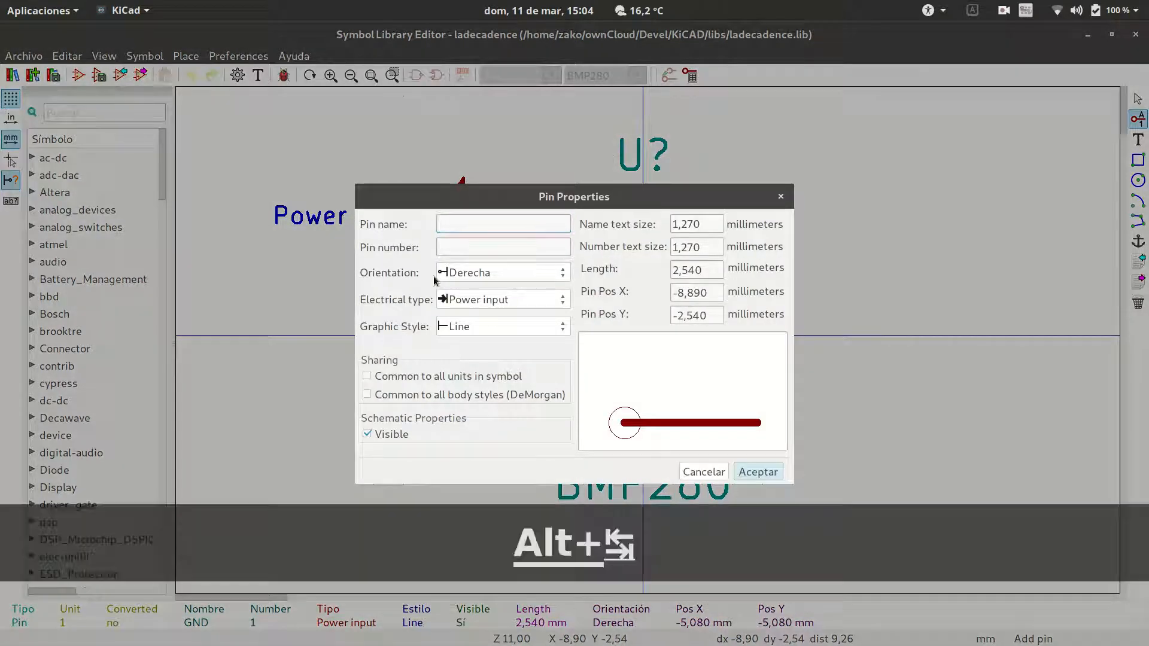
key(alt+Tab)
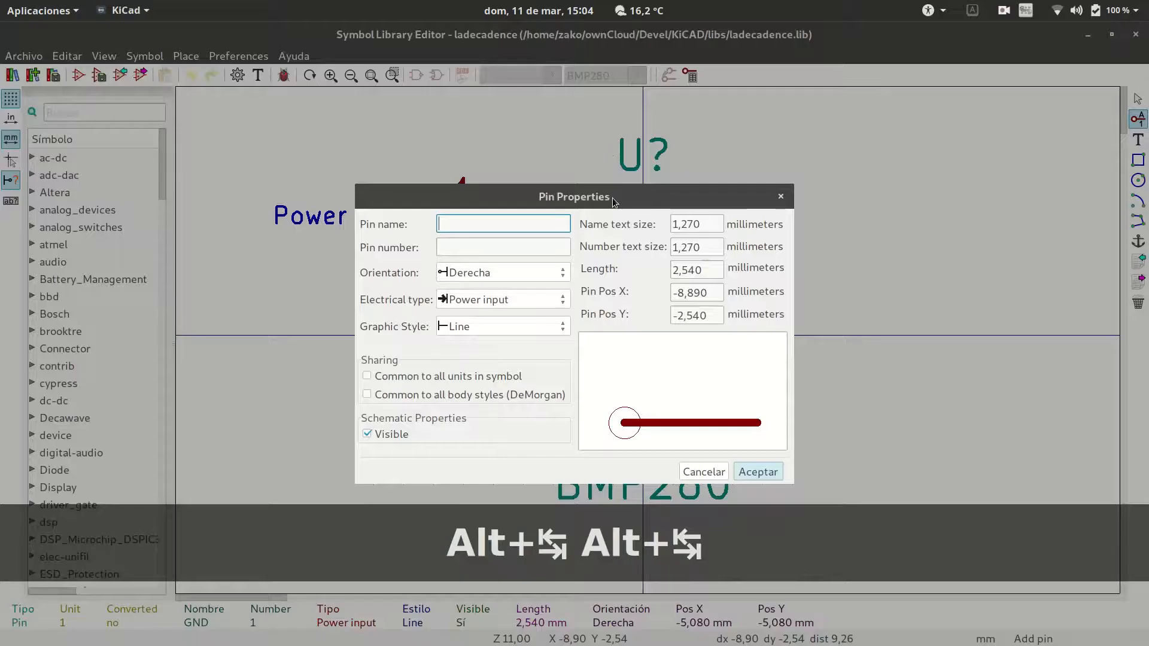
text(CSB)
key(Tab)
text(2)
Step: Set the CSB pin's electrical type to Input per the datasheet and place it at X -8.89, Y -2.54 mm
click(509, 304)
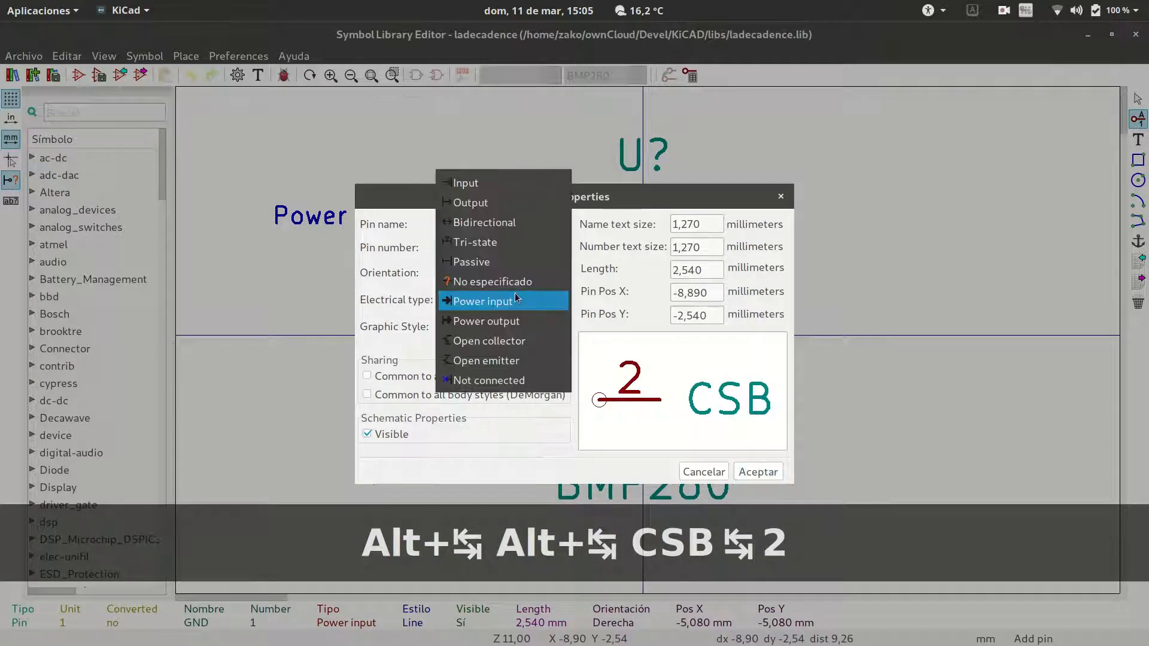
click(506, 183)
key(alt+Tab)
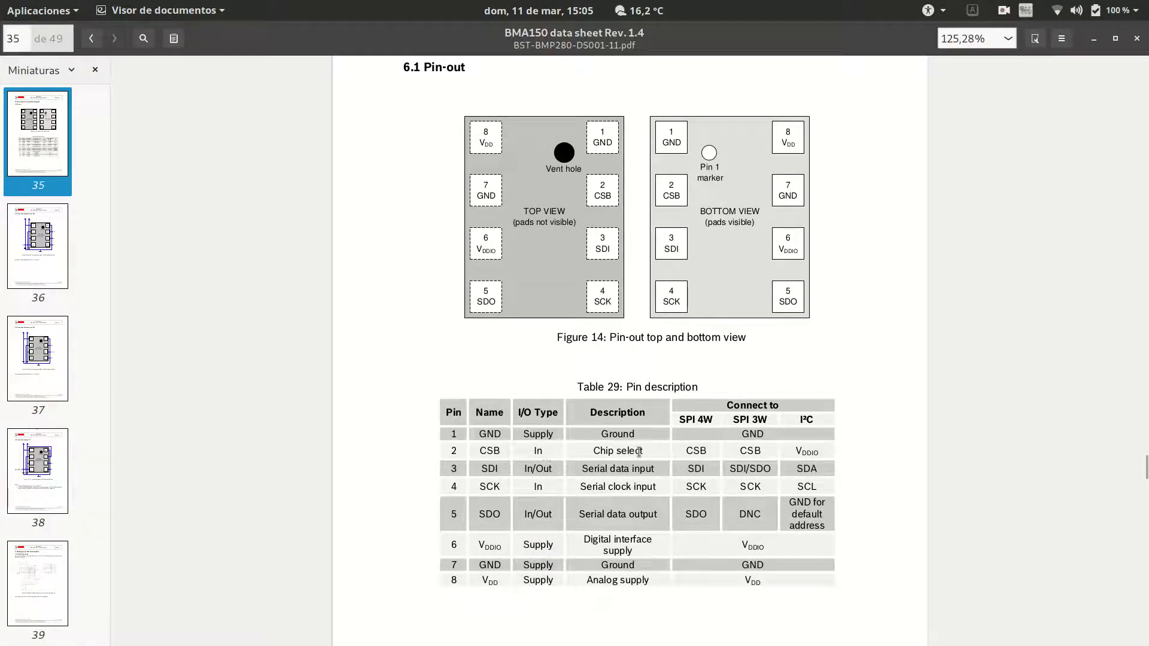
key(alt+Tab)
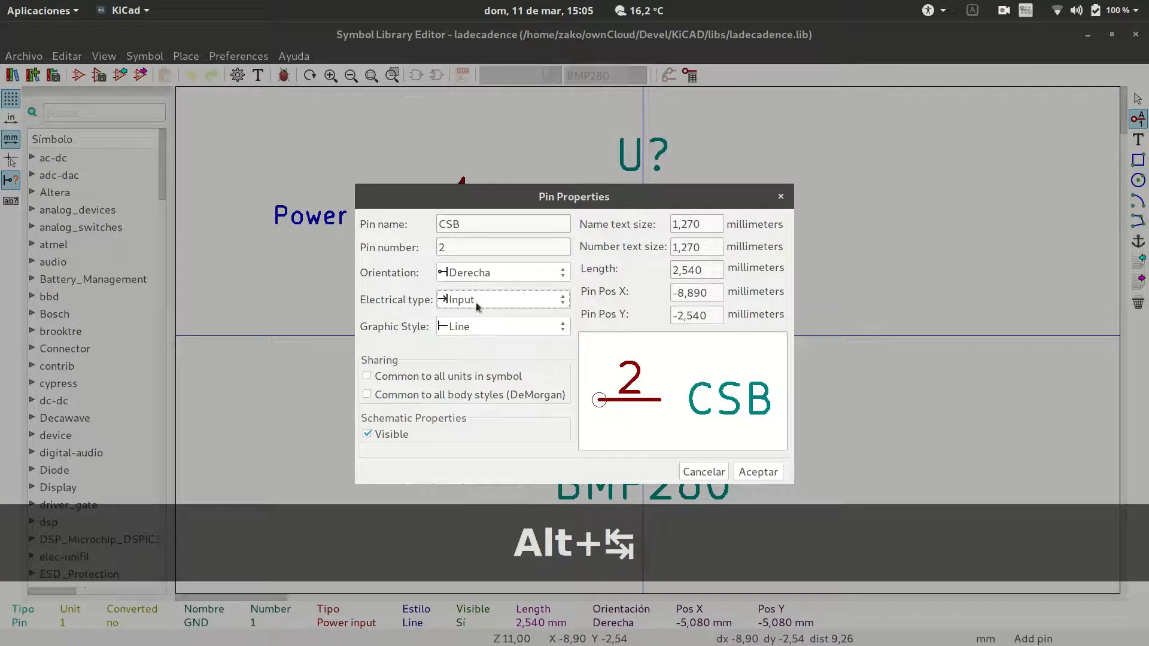
click(767, 475)
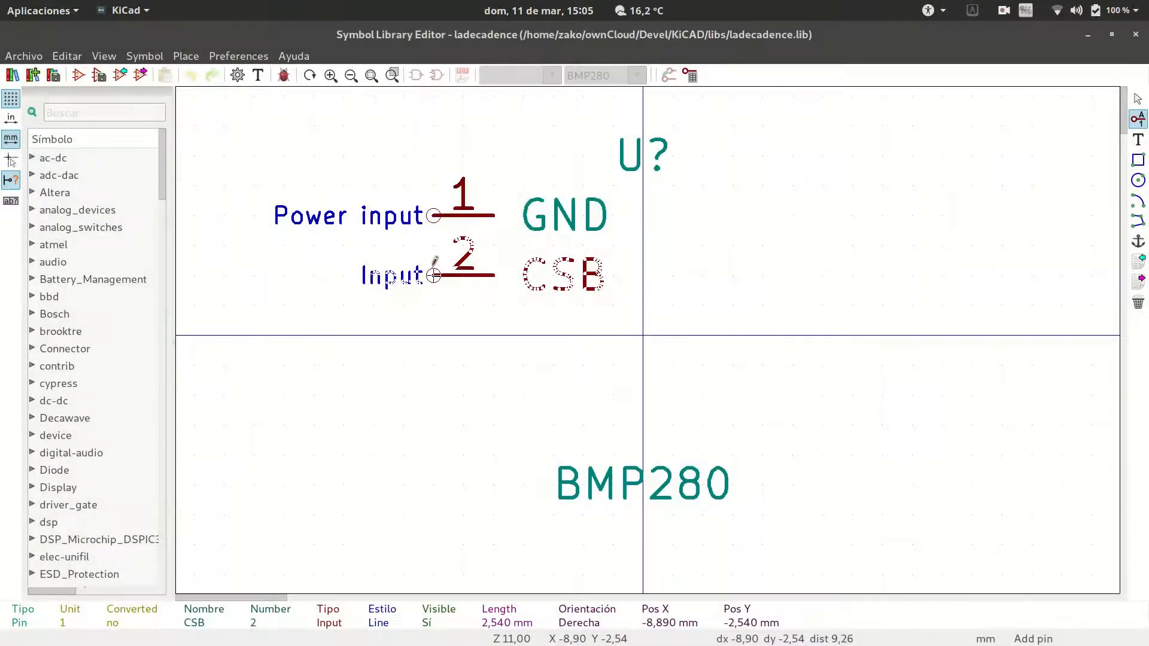
click(434, 267)
Step: Check pin 3 in the datasheet and add it as SDI, electrical type Bidirectional, at X -8.89, Y 0 mm
key(alt+Tab)
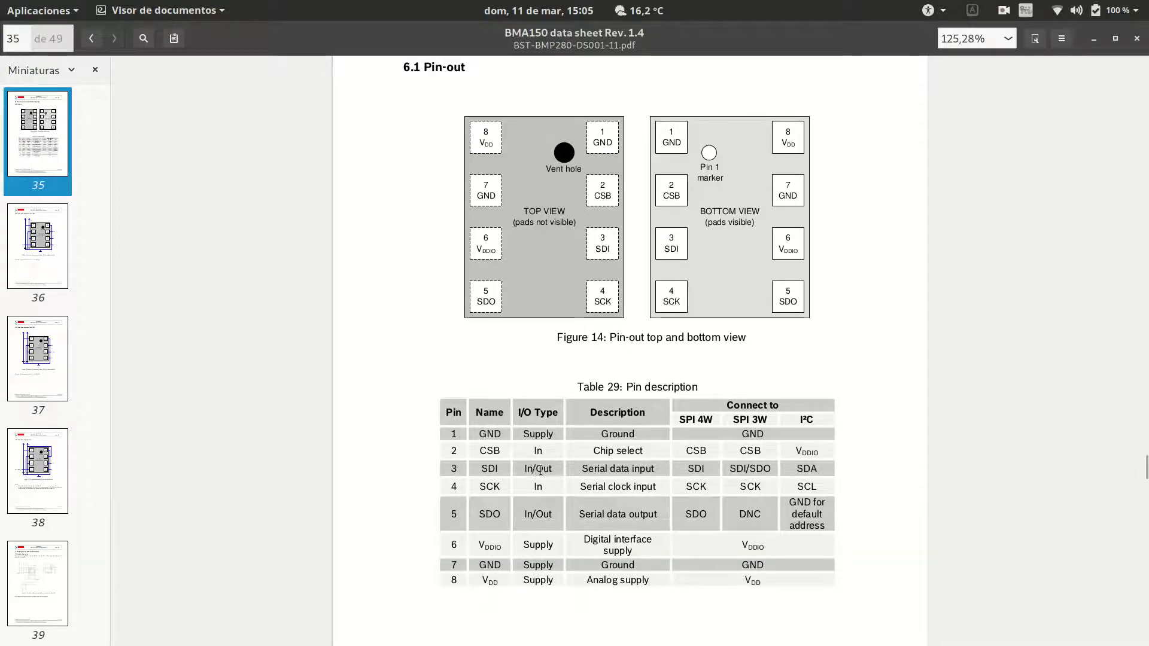
key(alt+Tab)
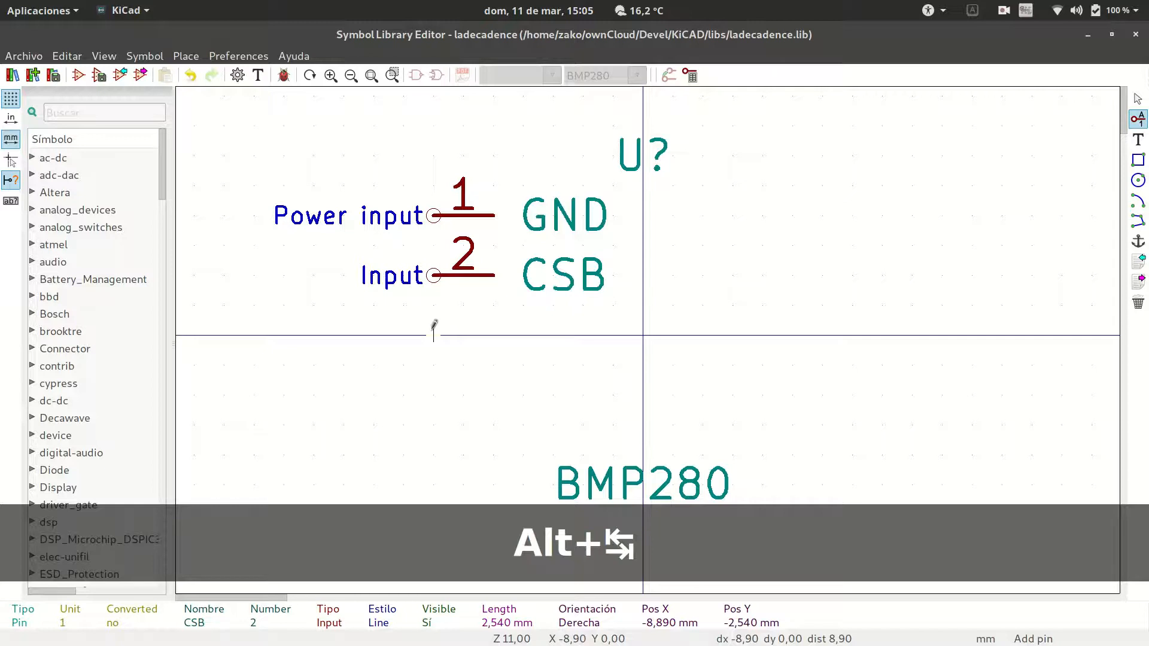
click(434, 334)
text(SDI)
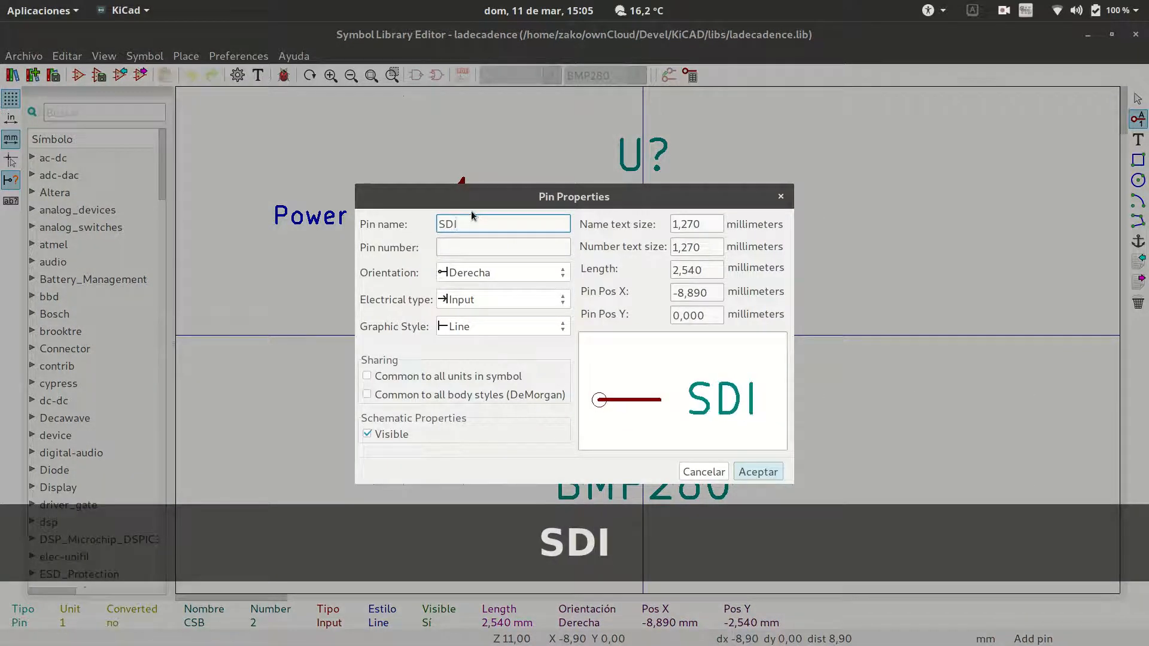
key(Tab)
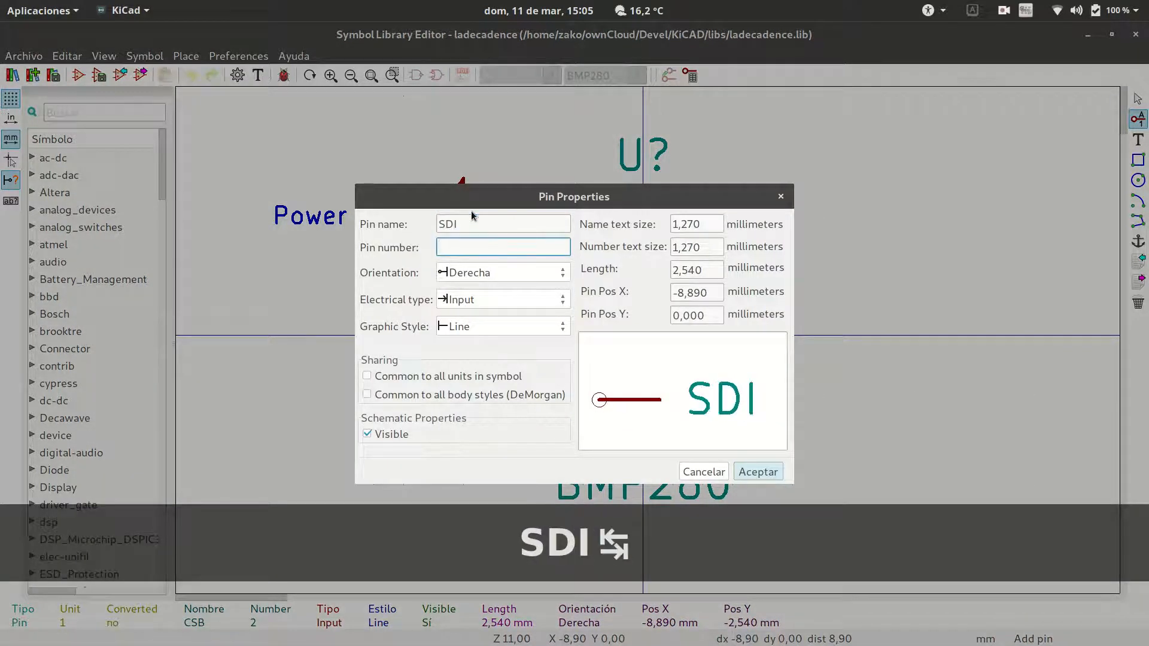
text(3)
click(490, 301)
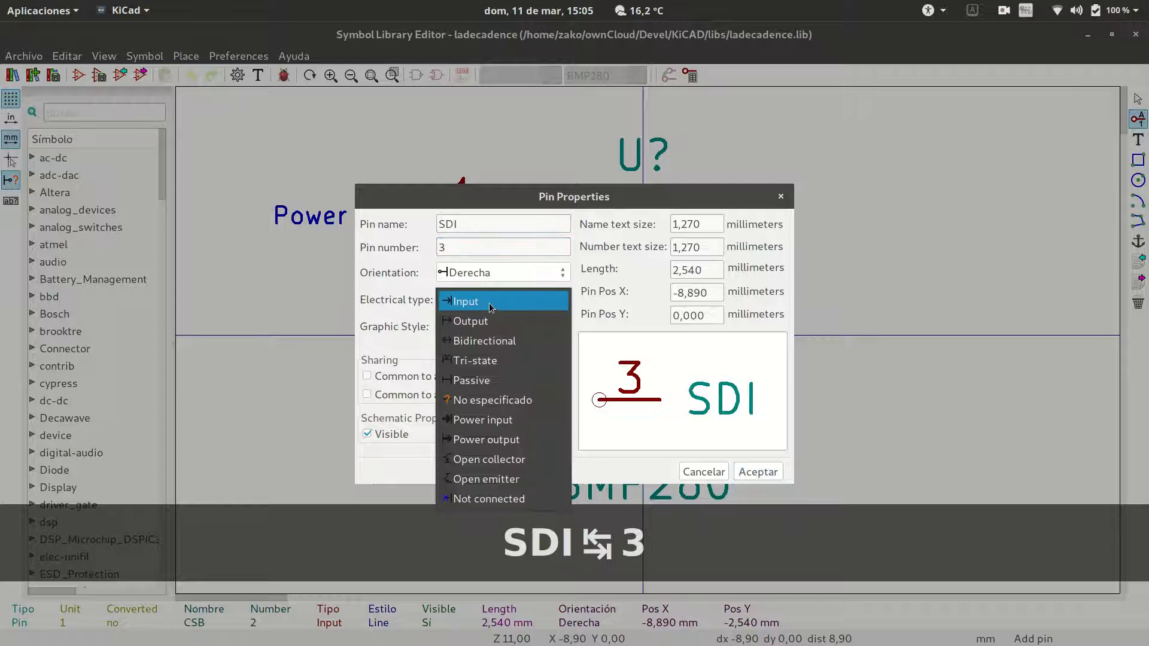
click(486, 341)
click(759, 472)
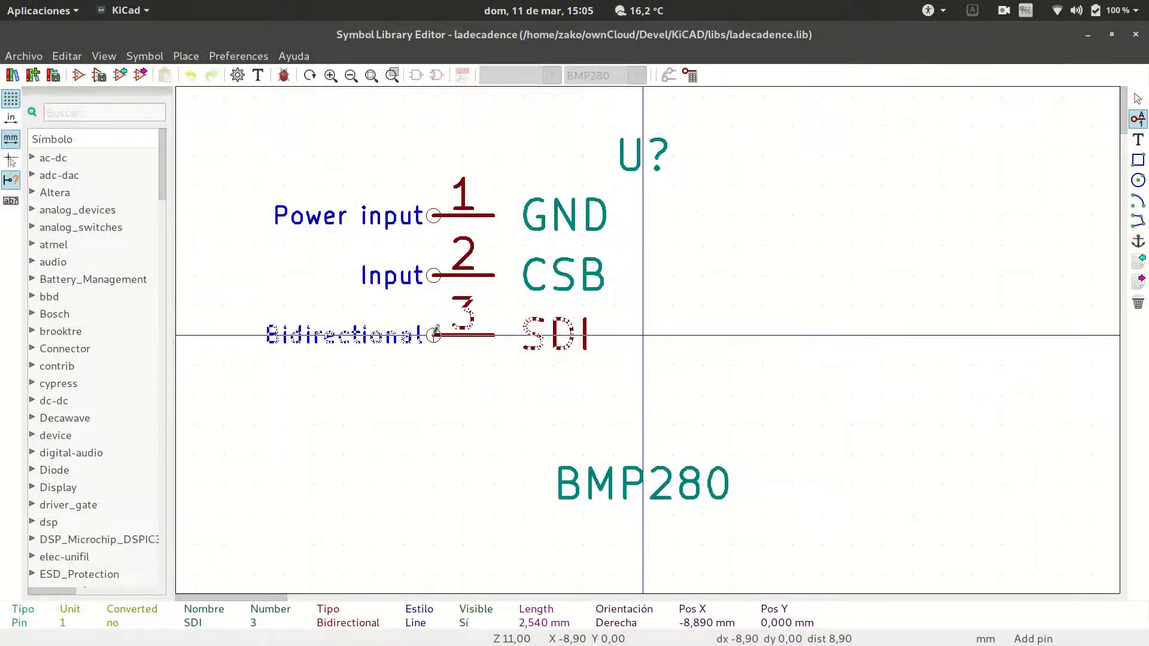
click(435, 333)
Step: Check pin 4 in the datasheet and add it as SCK, electrical type Output, at X -8.89, Y 2.54 mm
key(alt+Tab)
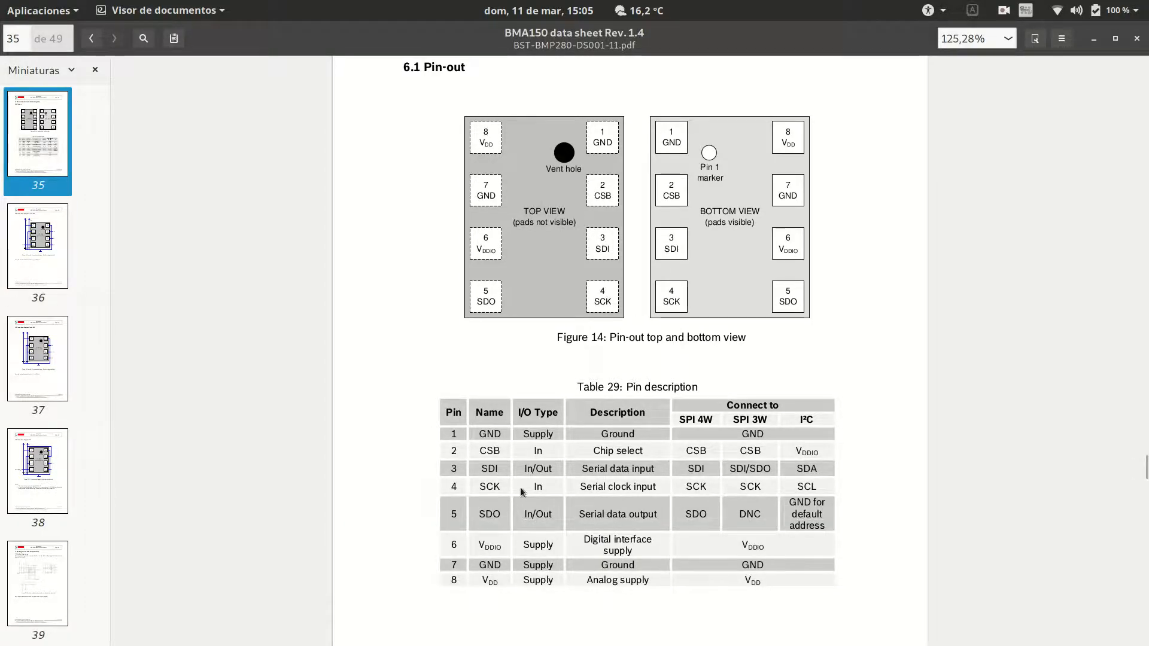
key(alt+Tab)
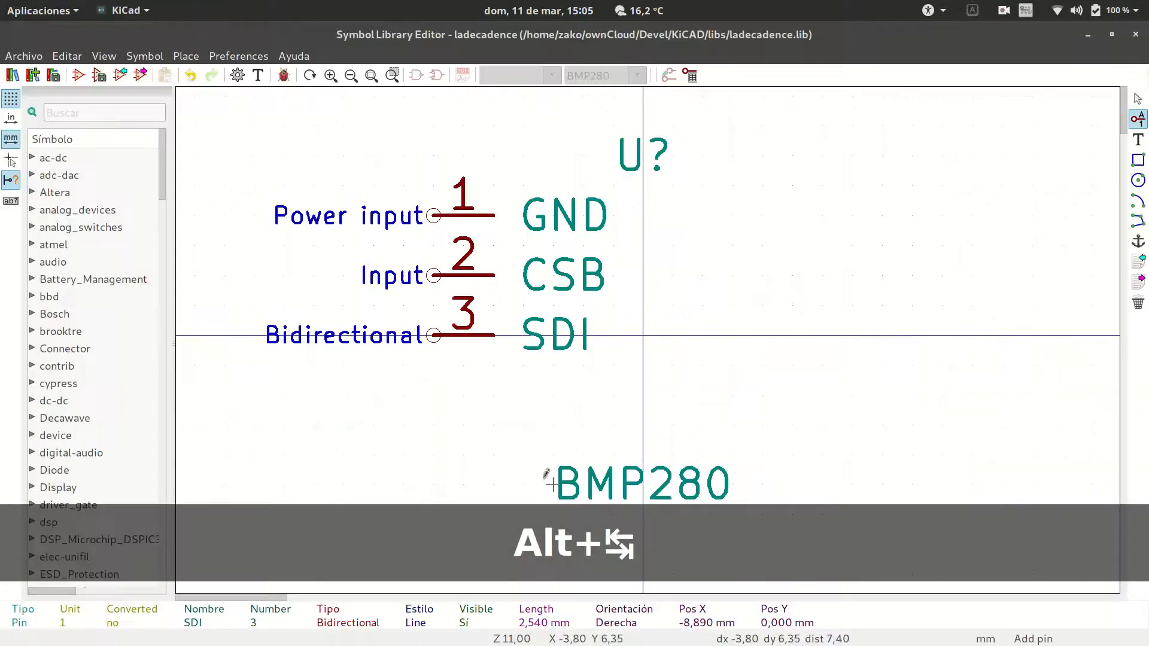
click(435, 391)
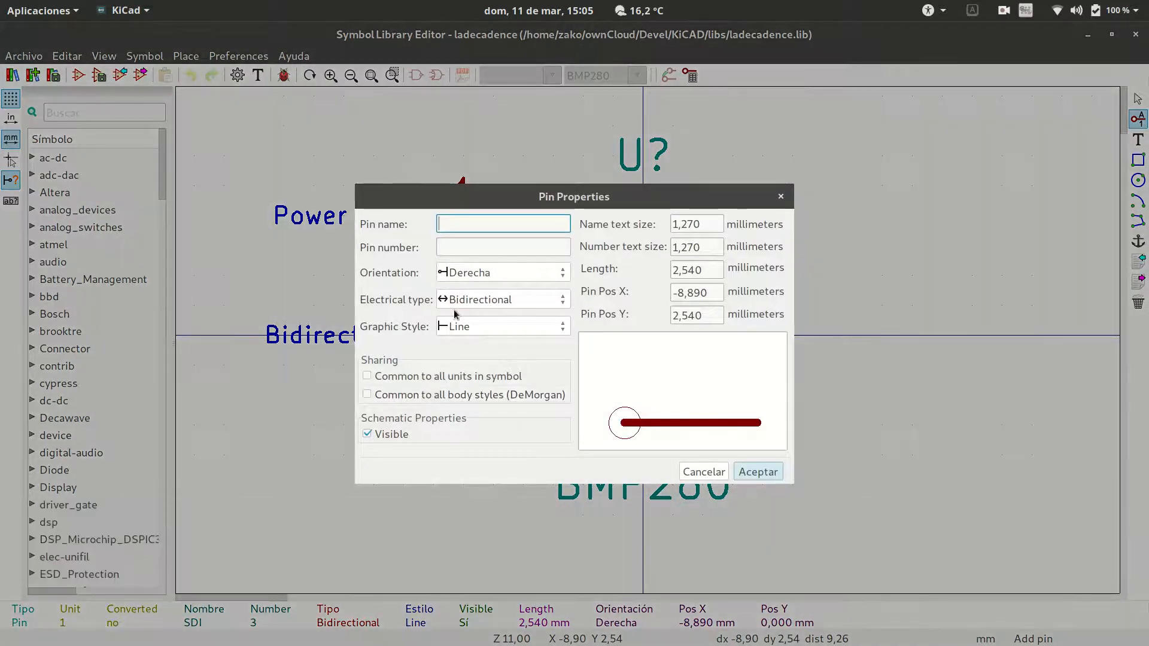
text(SCK)
key(Tab)
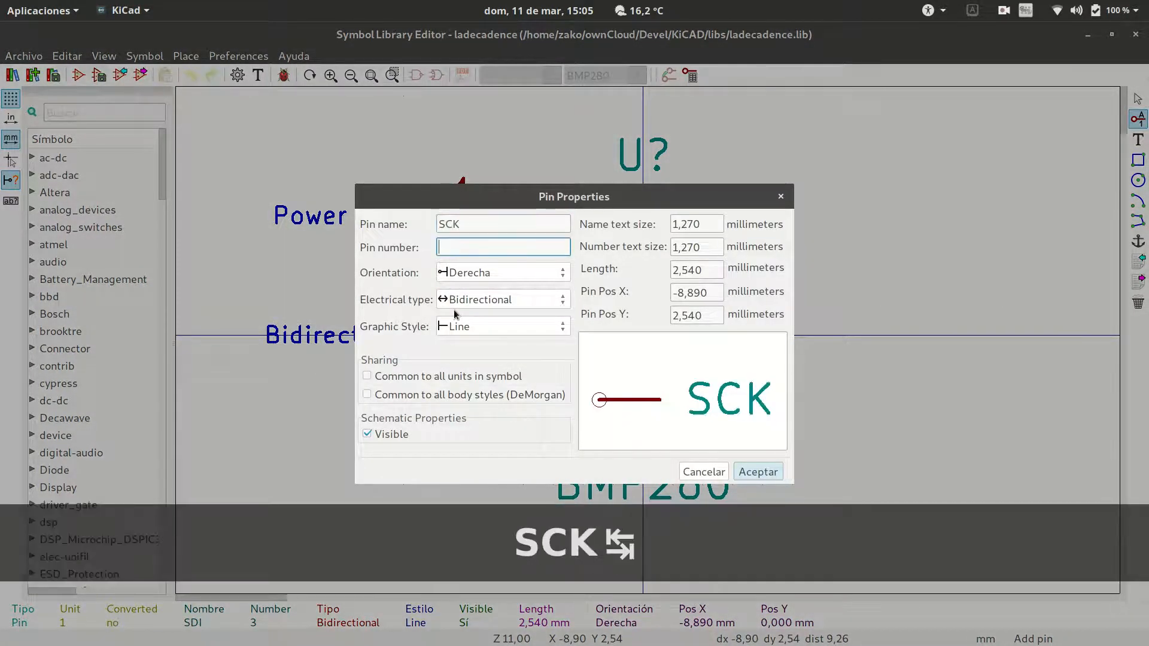
text(4)
click(480, 299)
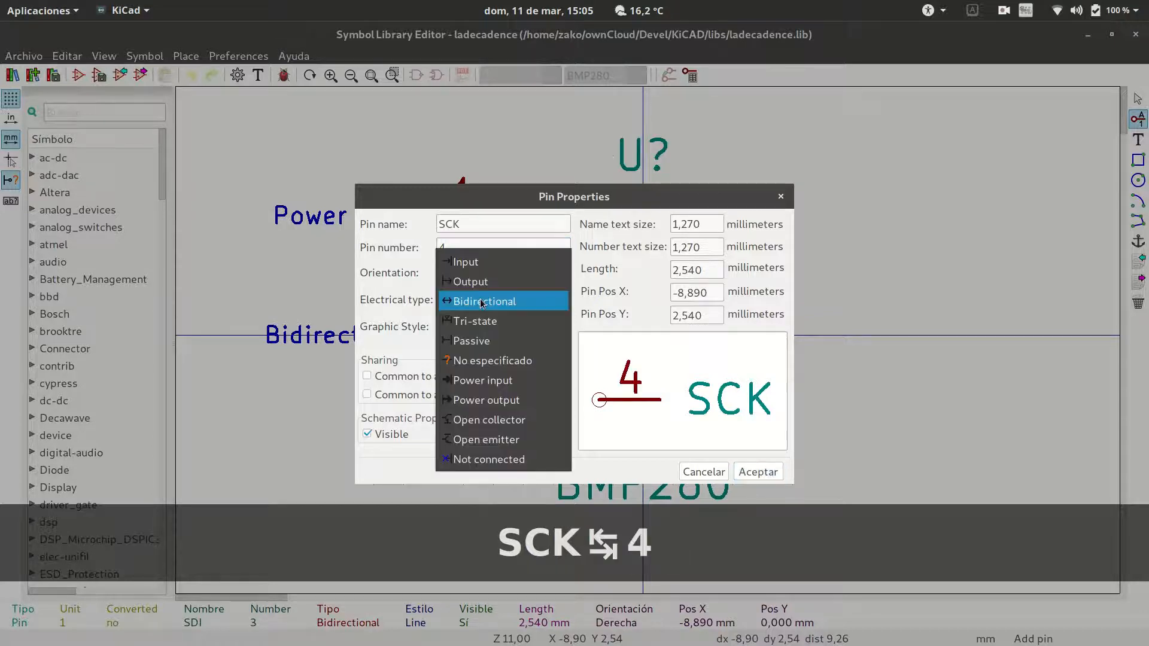
click(471, 282)
click(756, 471)
click(434, 394)
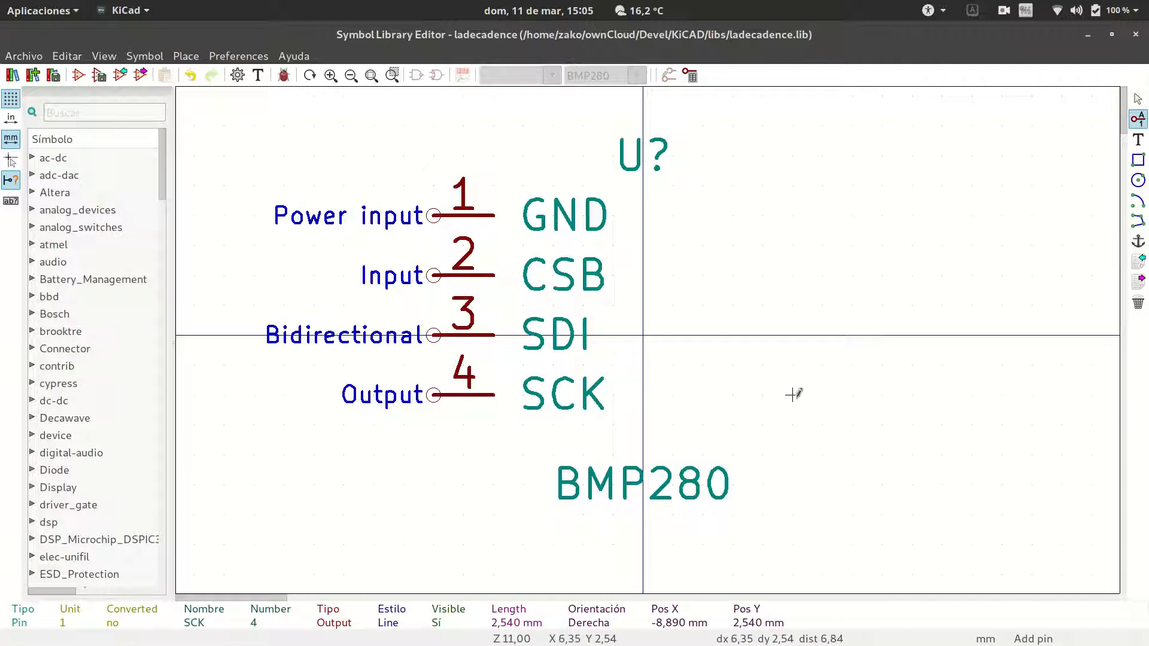
Step: Start a new pin on the symbol's right side, level with SCK, with the datasheet name SDO and pin number 5
click(793, 394)
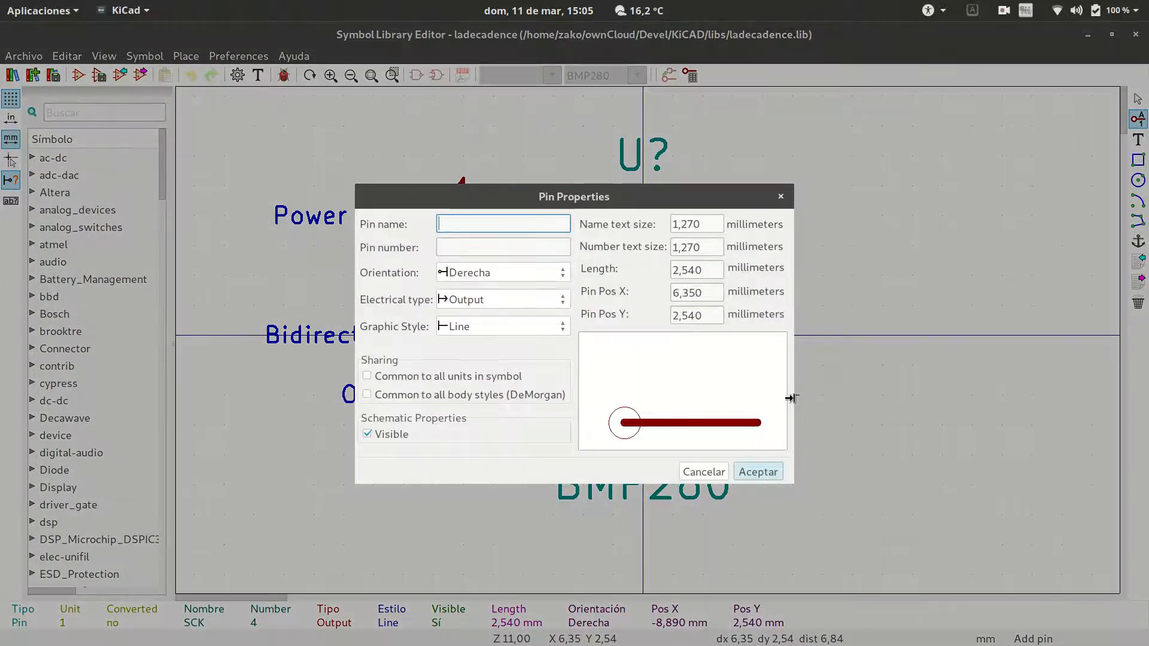
key(alt+Tab)
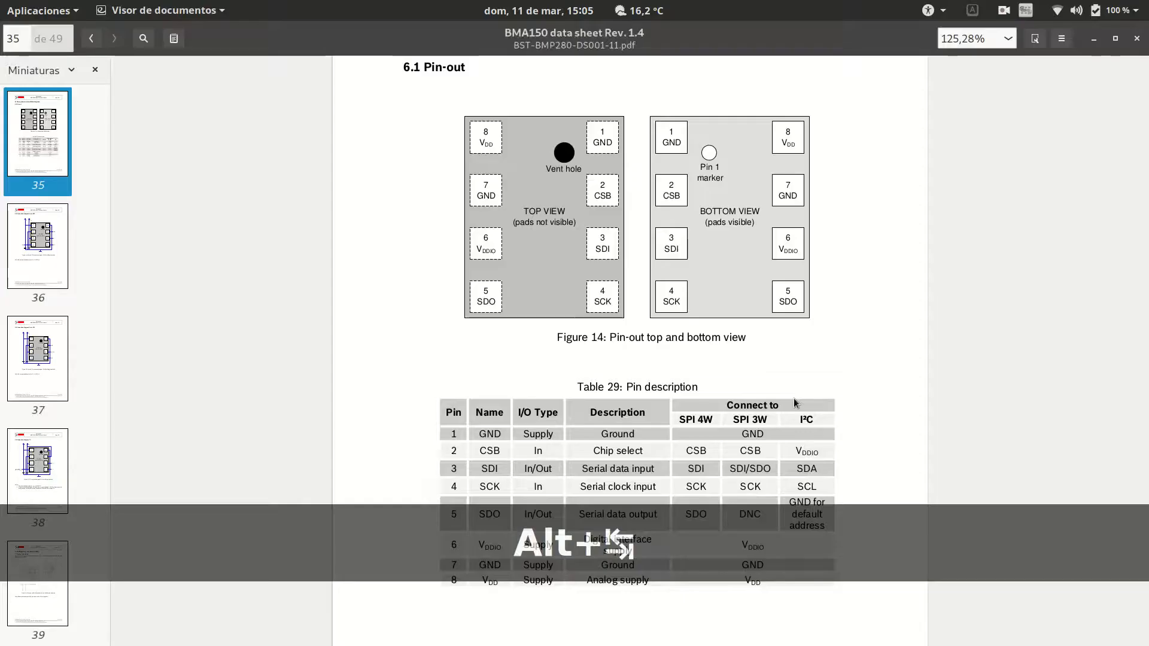
key(alt+Tab)
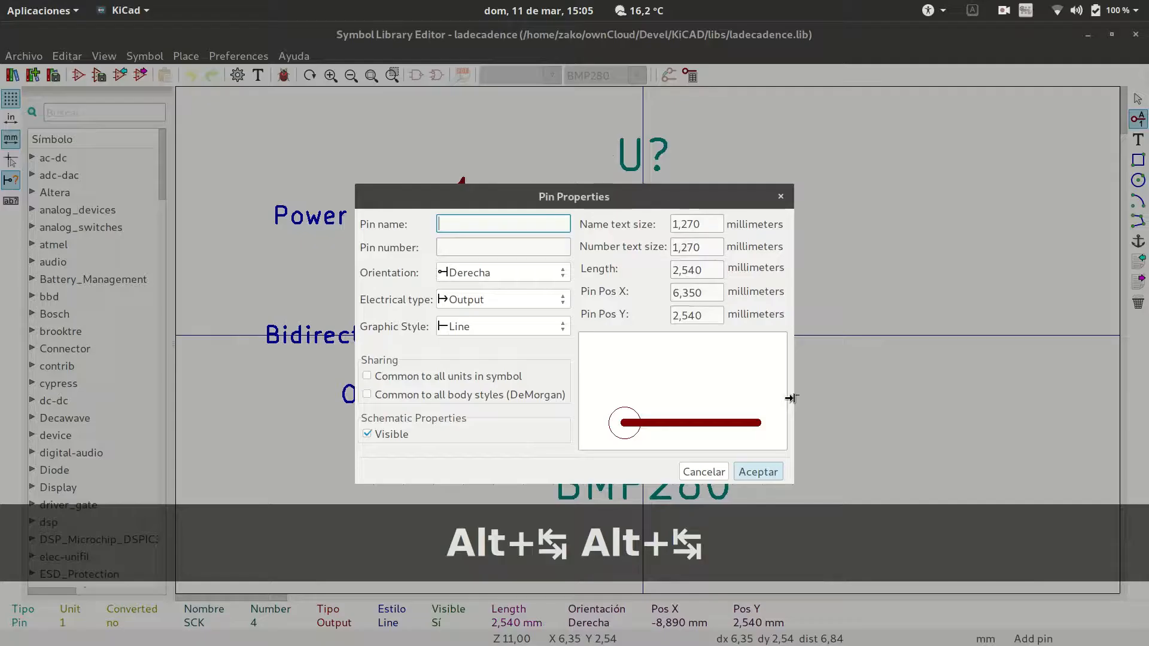
text(SD0)
key(BackSpace)
text(O)
key(Tab)
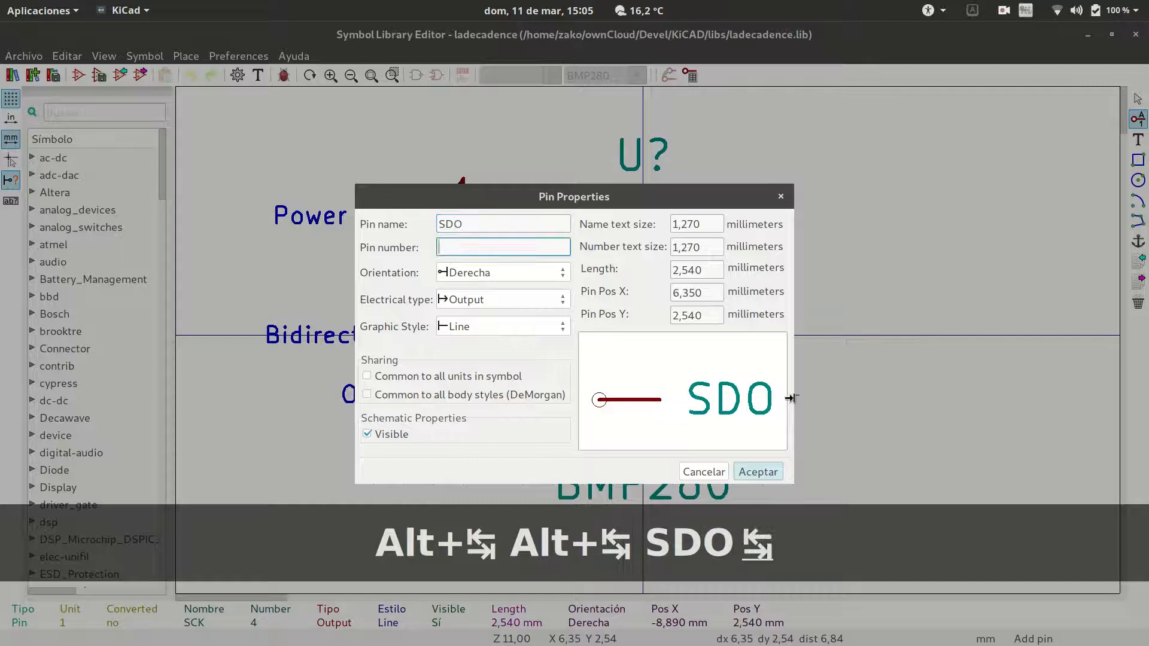
text(5)
Step: Set the SDO pin's orientation to Izquierda and place it at about X 8.9, Y 2.54 mm
click(516, 276)
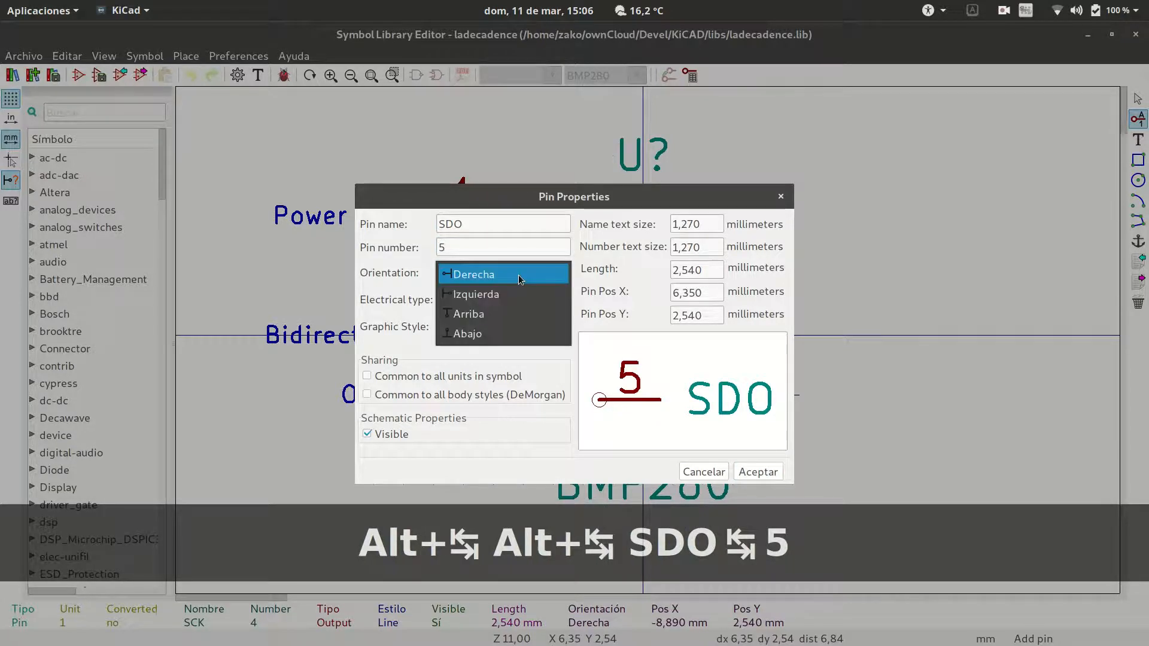
click(514, 297)
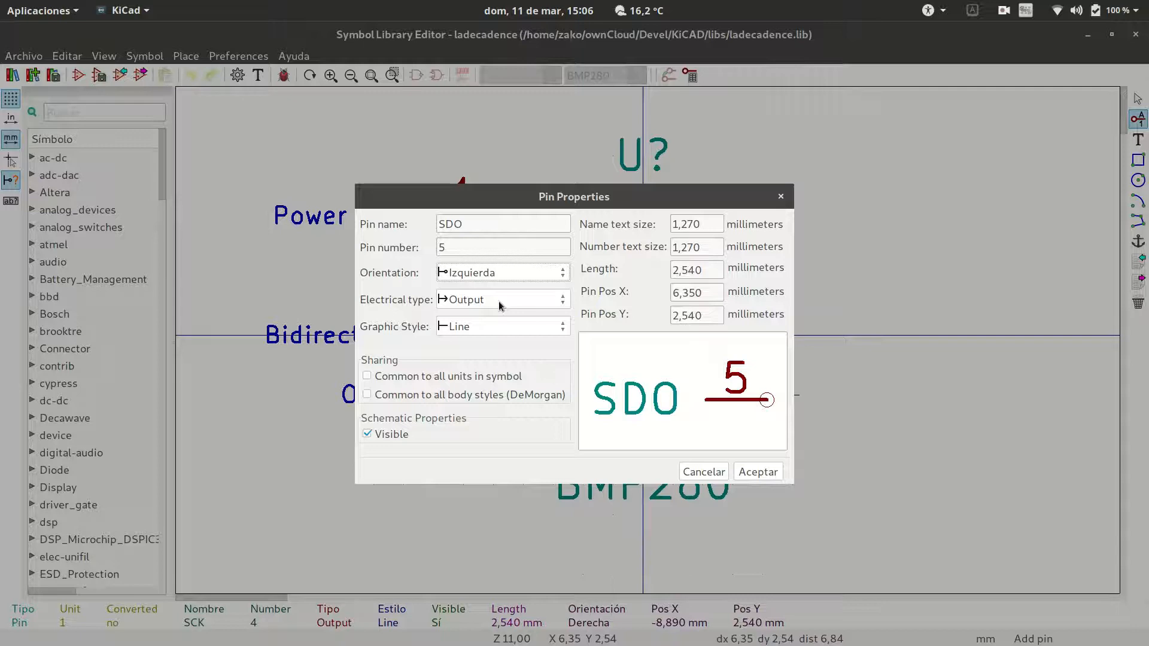
click(756, 473)
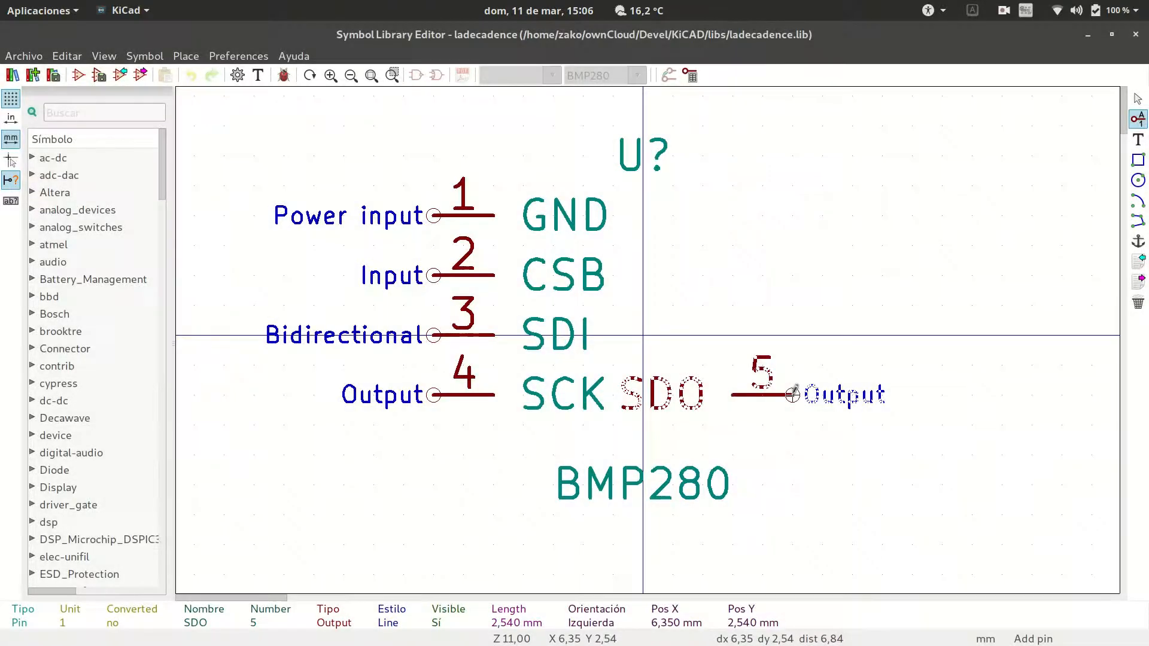
click(852, 395)
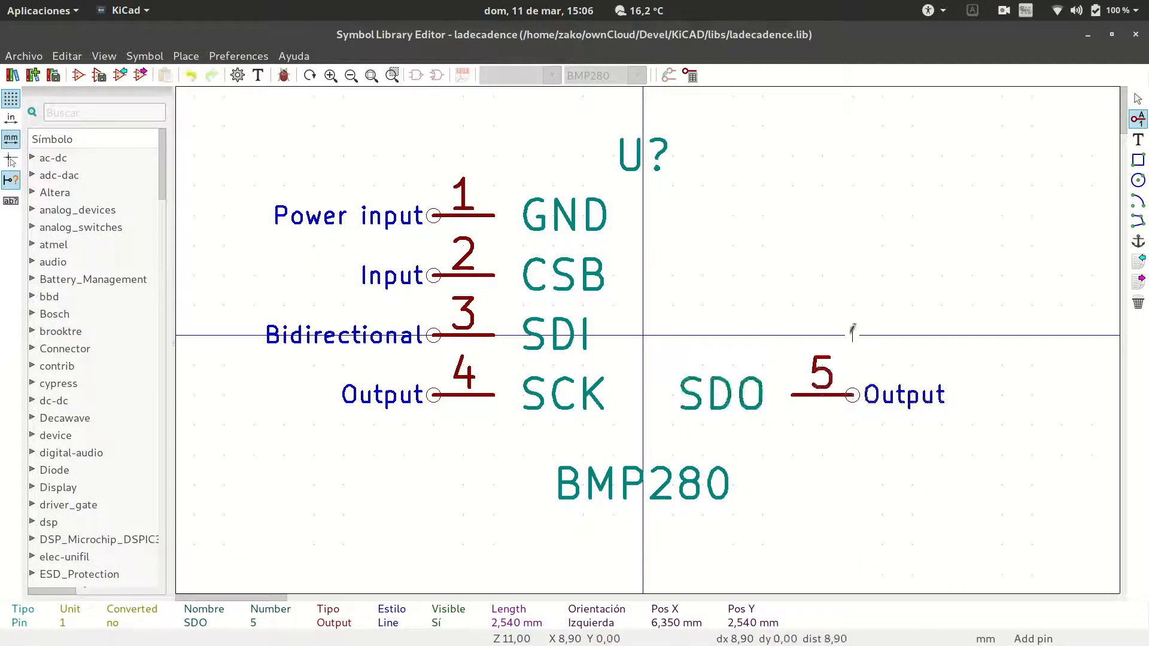
Step: Check the datasheet and start a pin directly above SDO with the name VDDIO and pin number 6
key(alt+Tab)
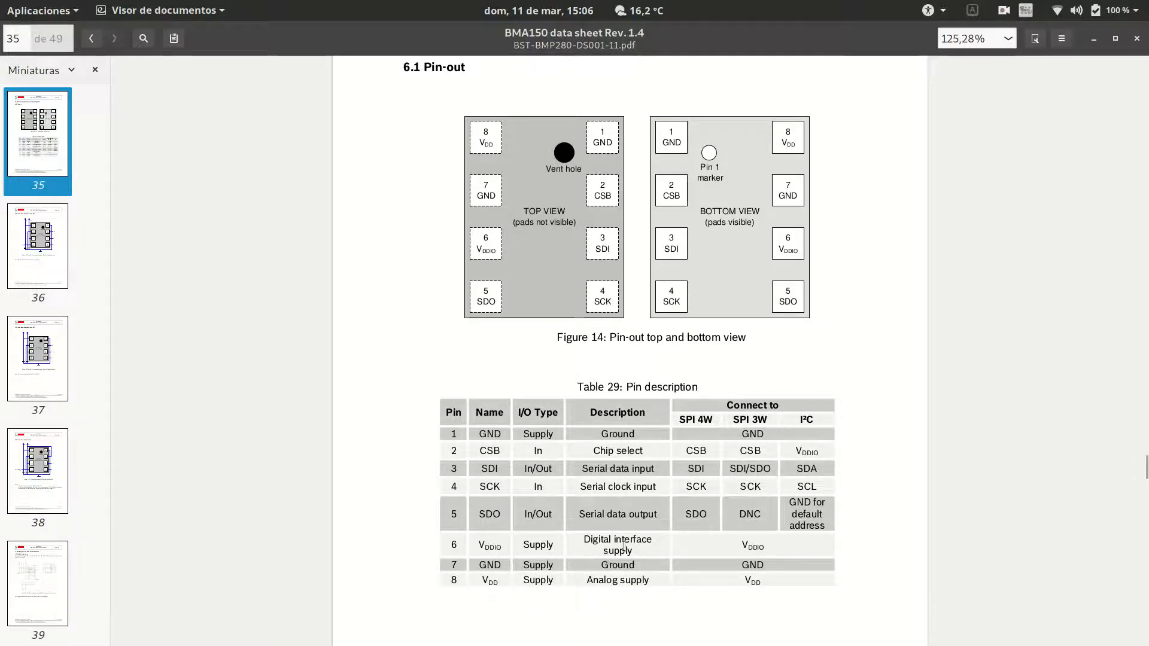
key(alt+Tab)
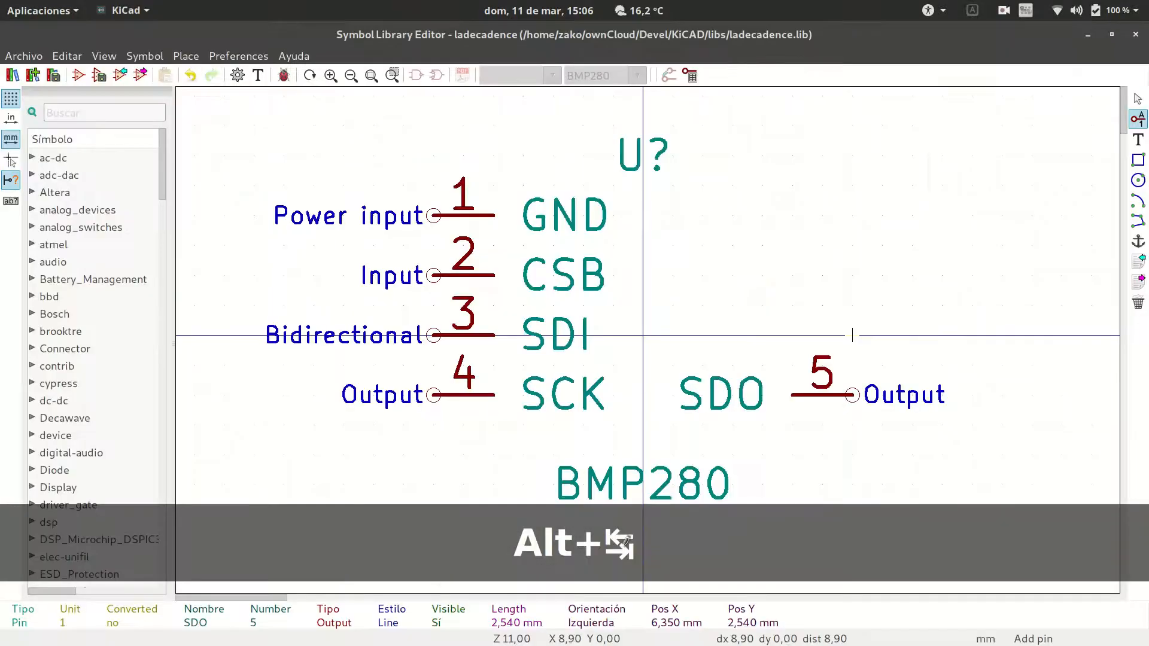
click(853, 334)
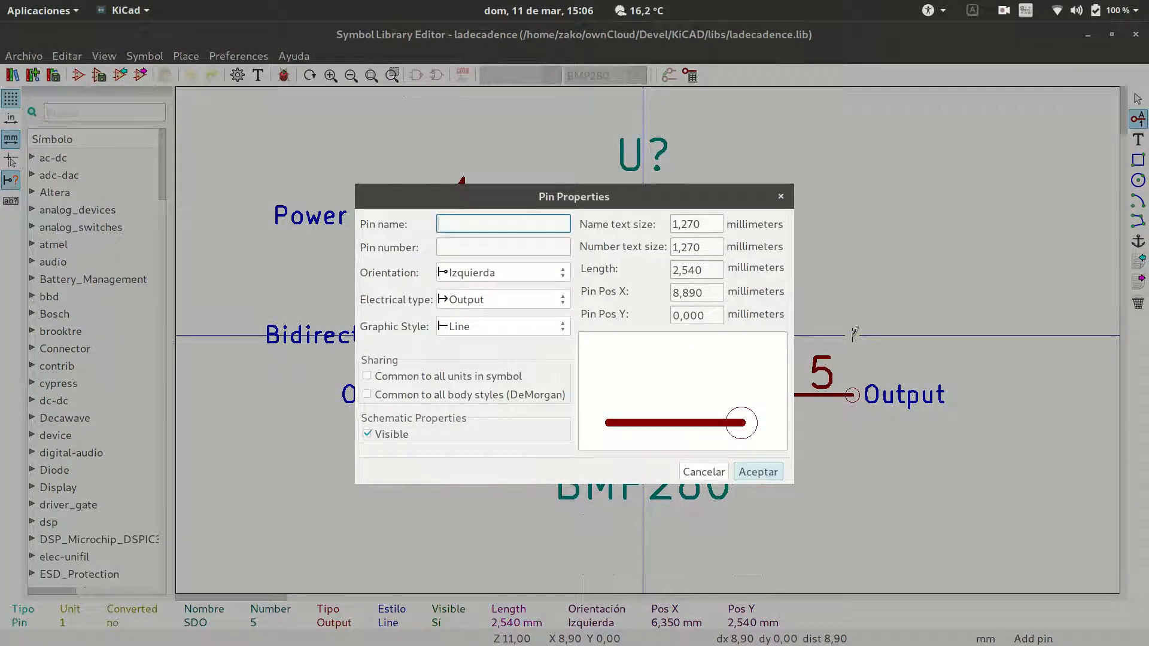
text(VDDIO)
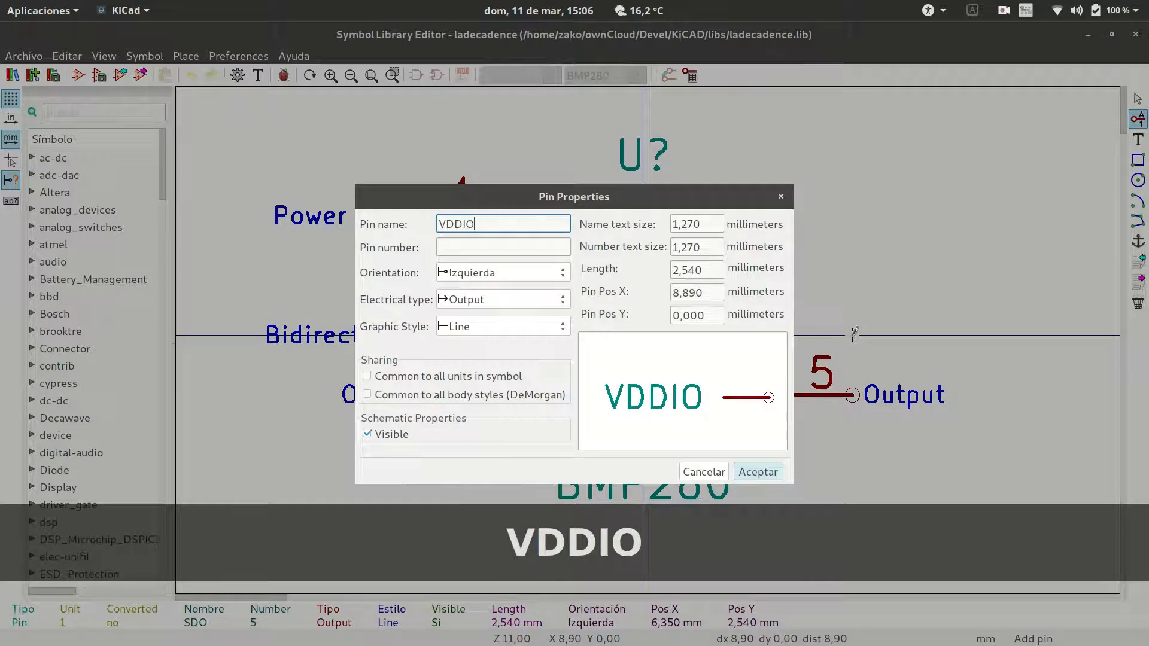
key(Tab)
text(6)
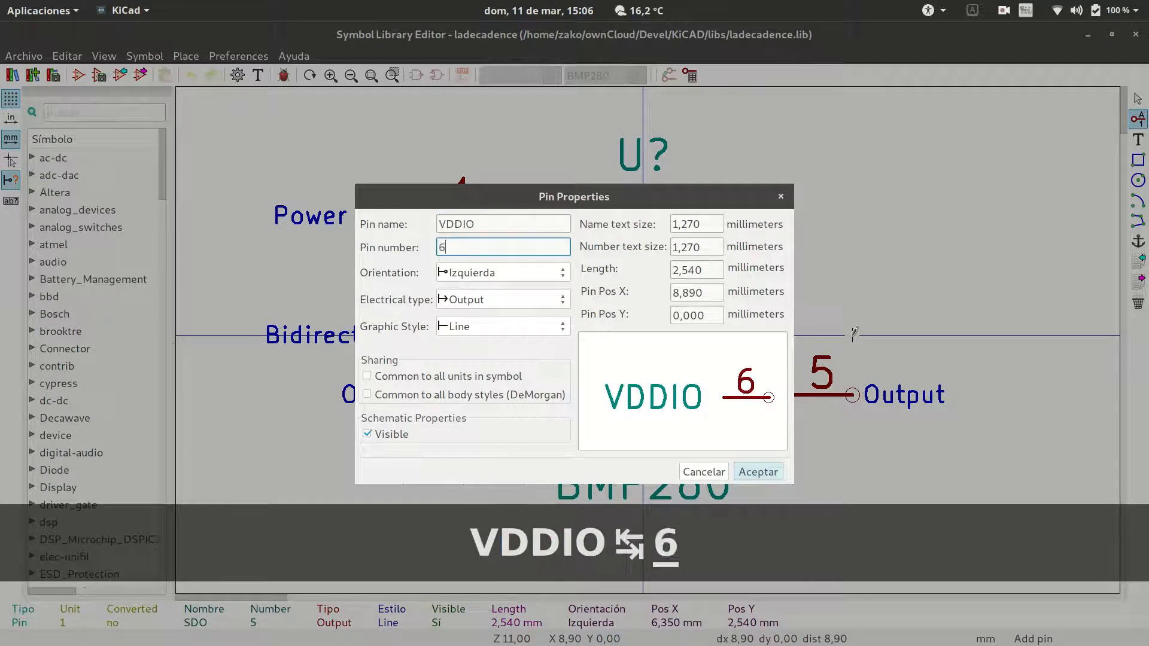
Step: Set the VDDIO pin's electrical type to Power input and place it at X 8.89, Y 0 mm
click(476, 301)
click(476, 301)
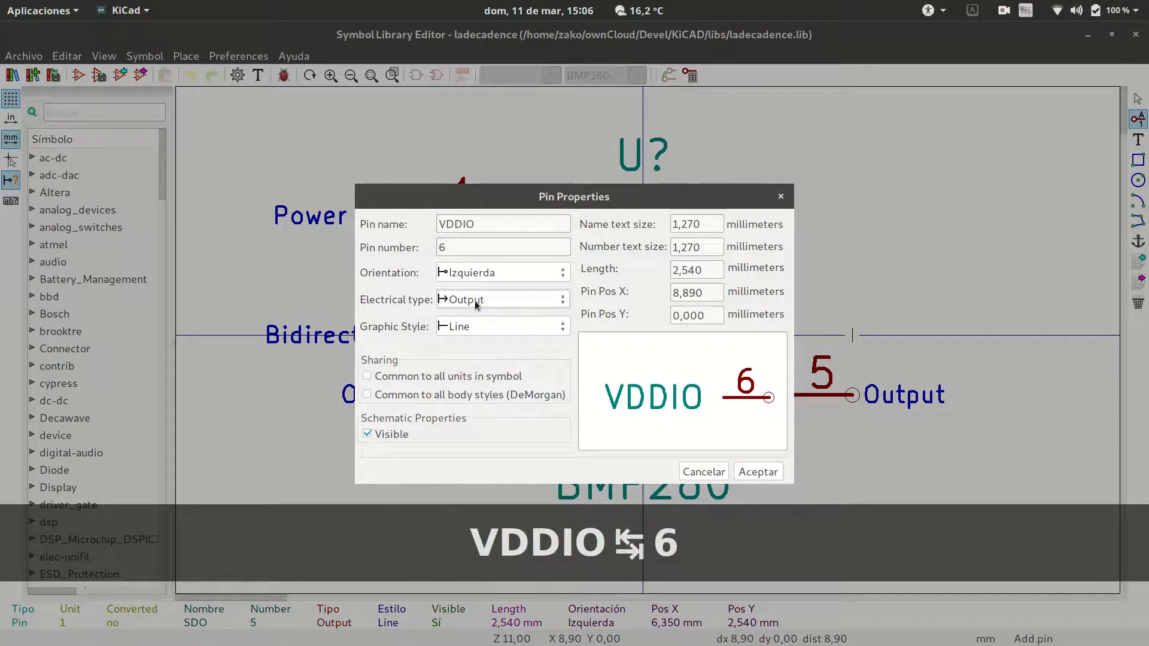
click(475, 300)
click(482, 400)
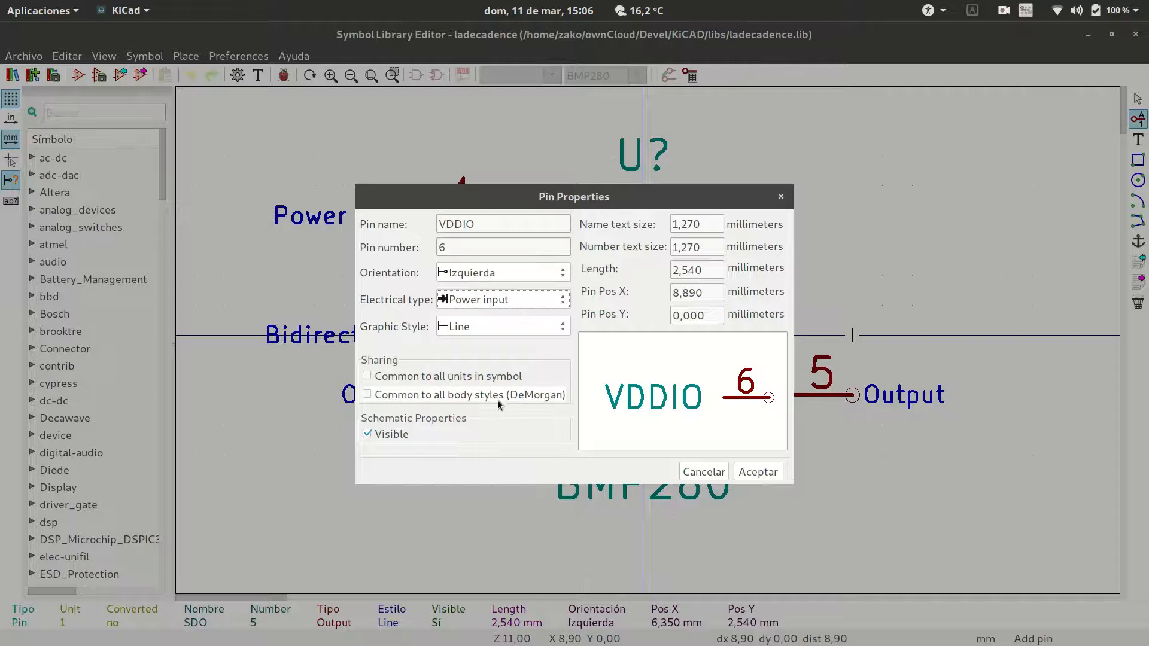
click(759, 471)
click(852, 335)
Step: Check pin 7 in the datasheet and add it as a Power input named GND at X 8.89, Y -2.54 mm
key(alt+Tab)
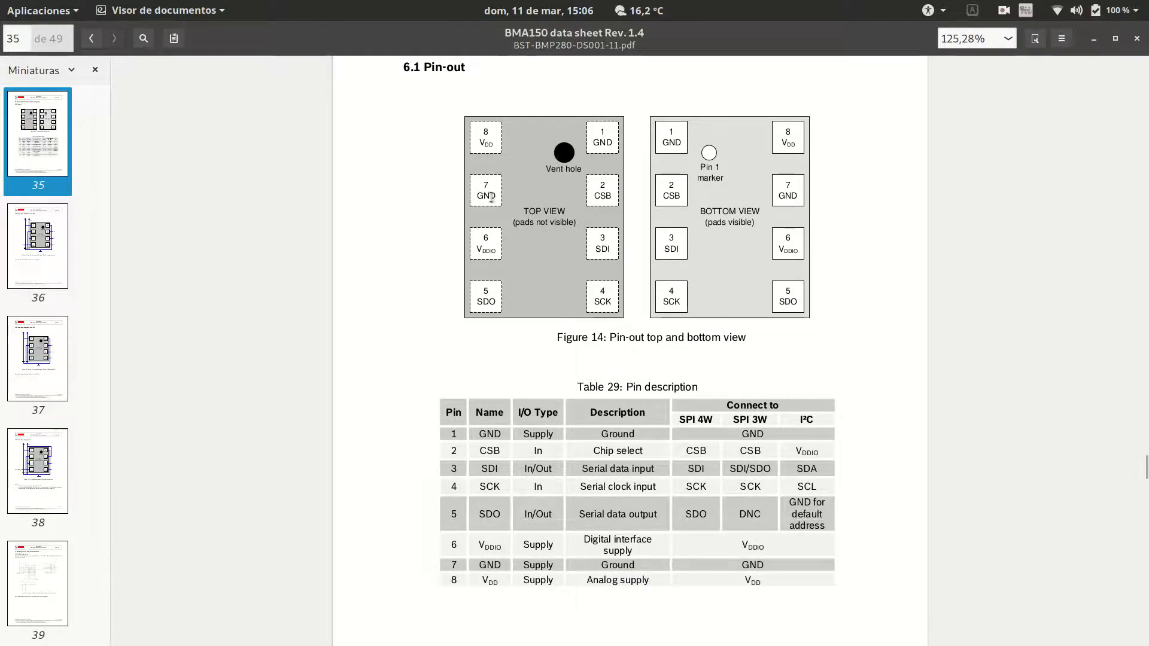
key(alt+Tab)
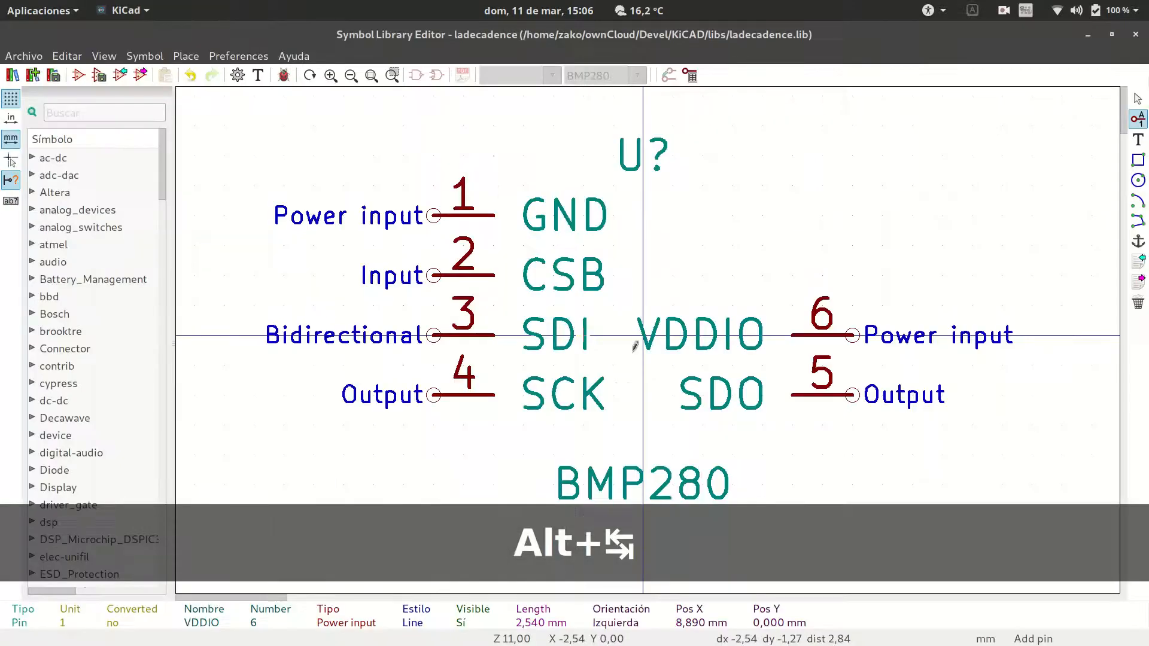
click(852, 274)
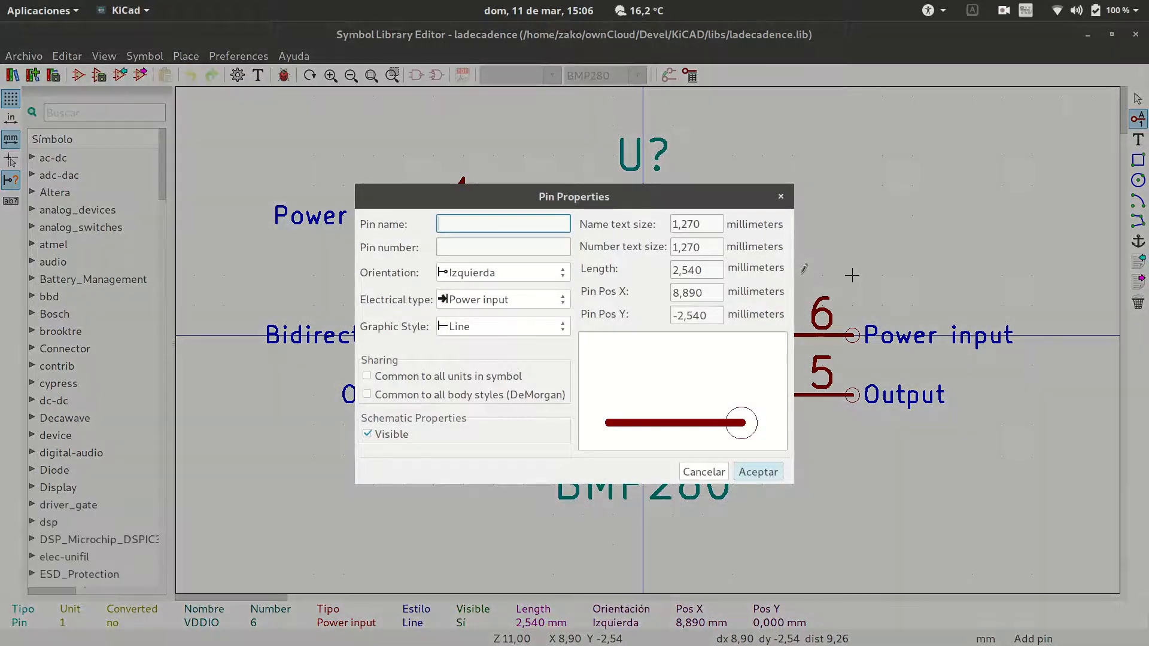
text(GND)
key(Tab)
text(7)
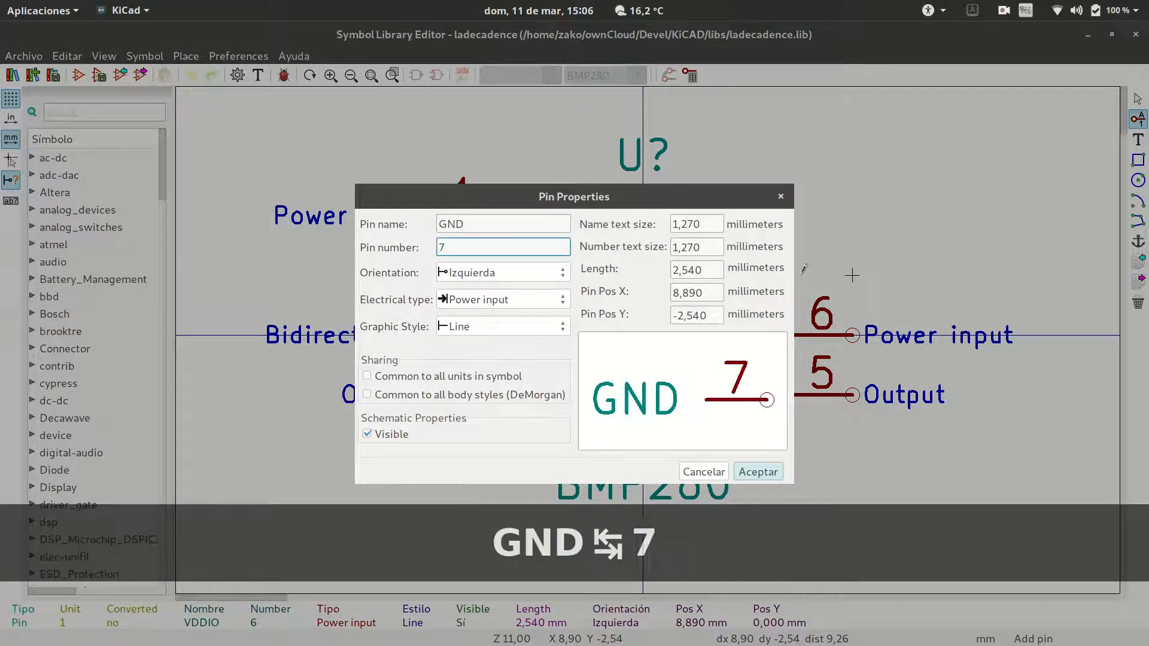
key(Tab)
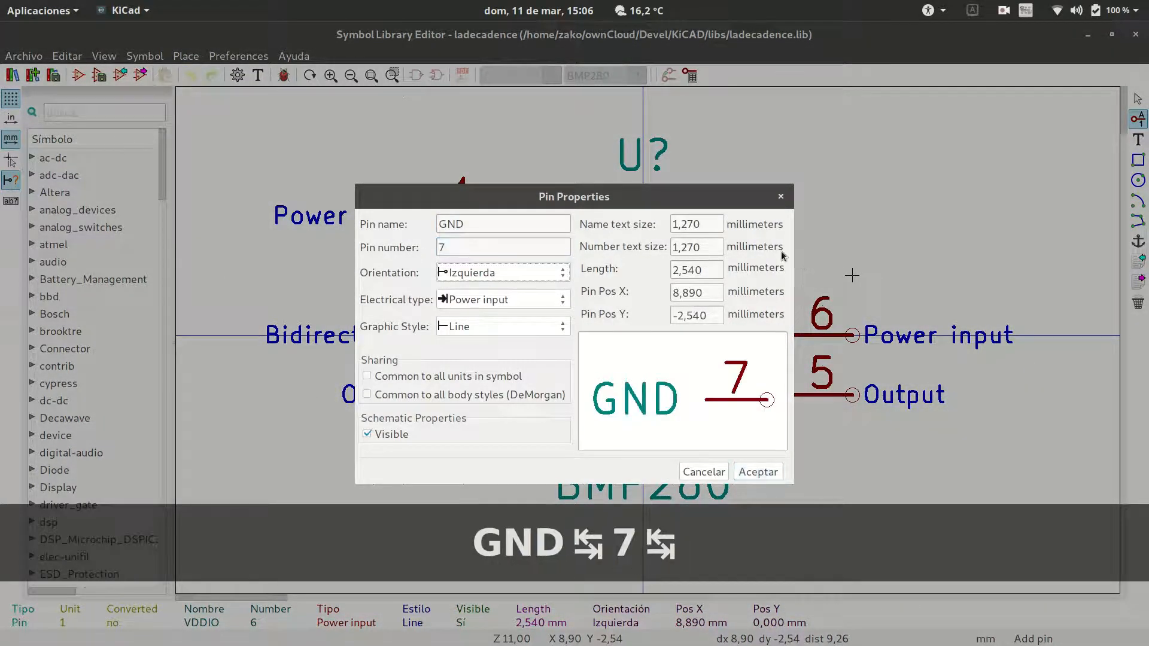
click(757, 472)
click(852, 275)
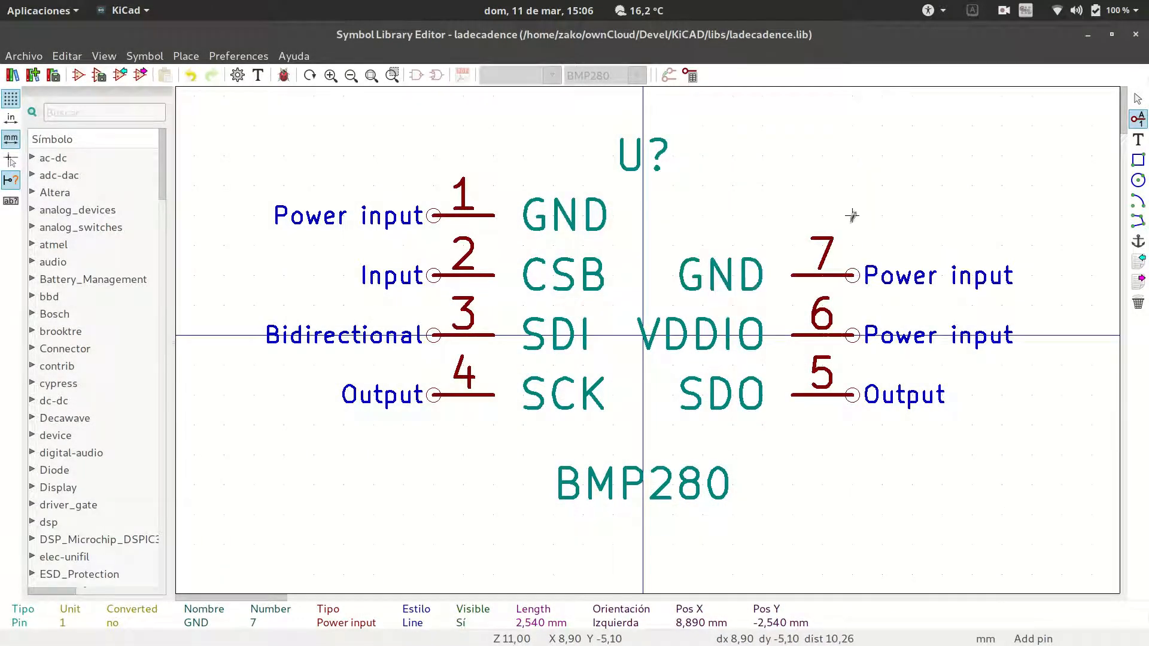
Step: Add pin 8 as a Power input named VCC with orientation Izquierda at X 8.89, Y -5.08 mm
click(852, 216)
text(VCC)
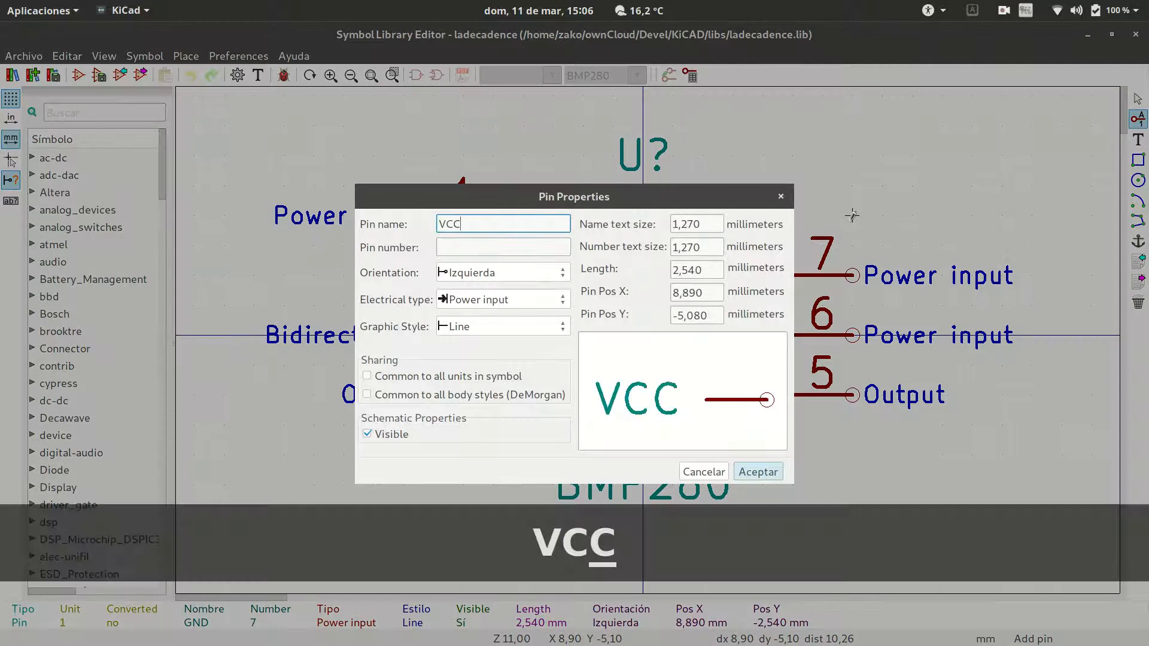
key(Tab)
text(8)
key(Tab)
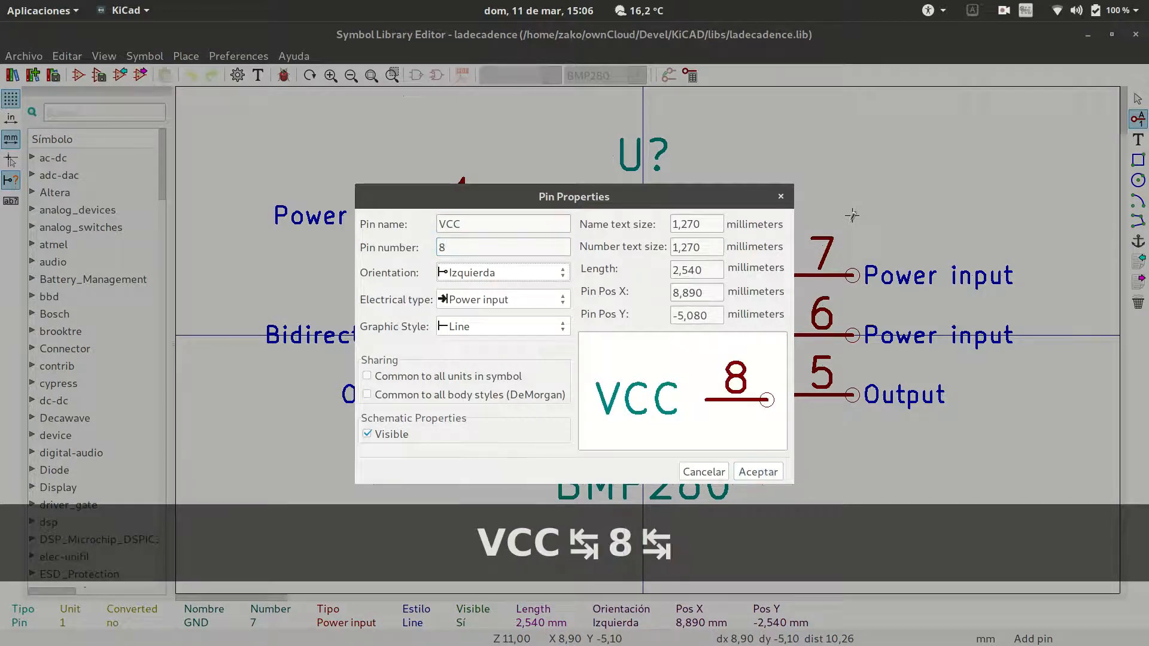
key(Return)
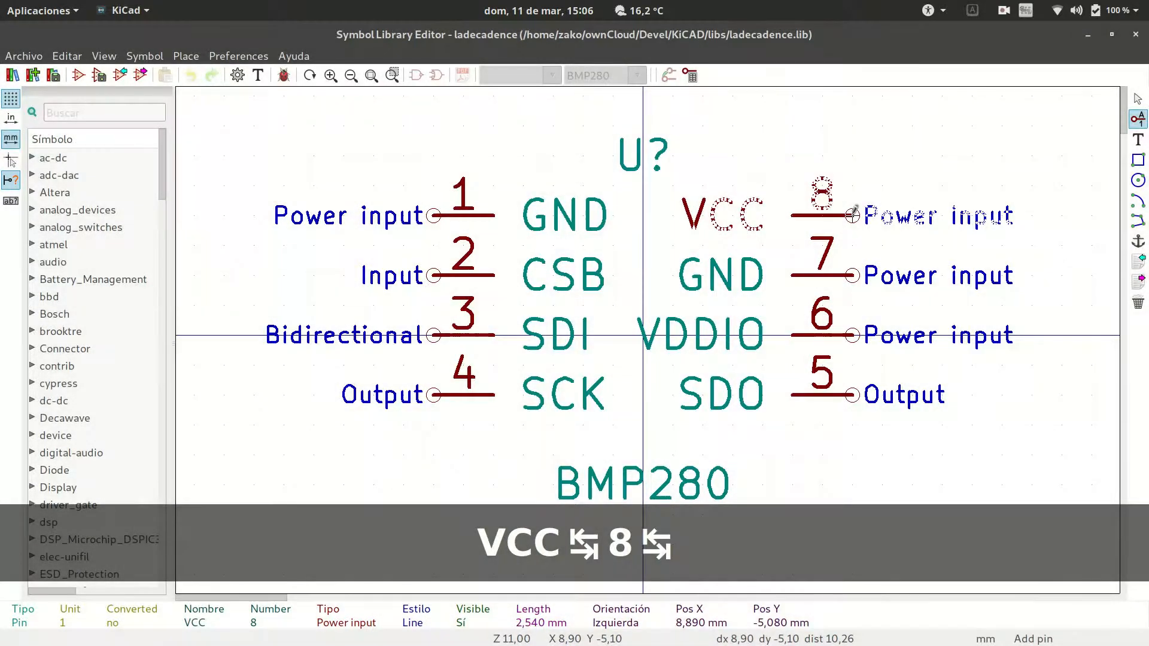
click(852, 215)
Step: Move all eight pins down together as a block so they are vertically centred on the origin
scroll(644, 335, down, 3)
scroll(643, 335, up, 2)
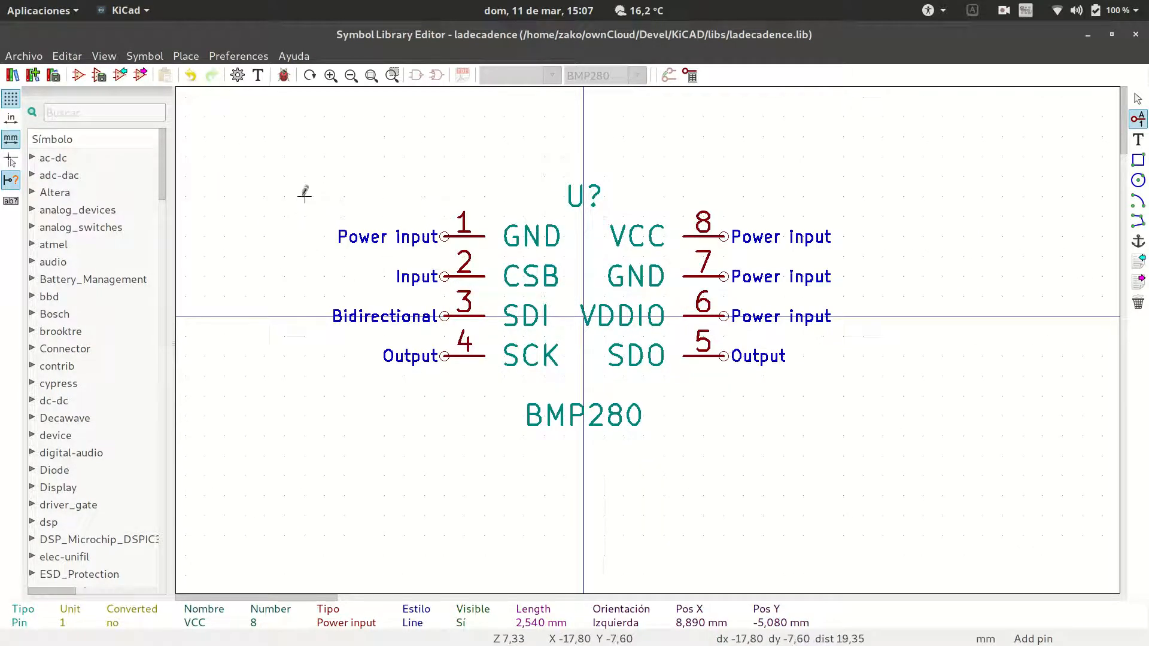
drag(304, 216, 926, 378)
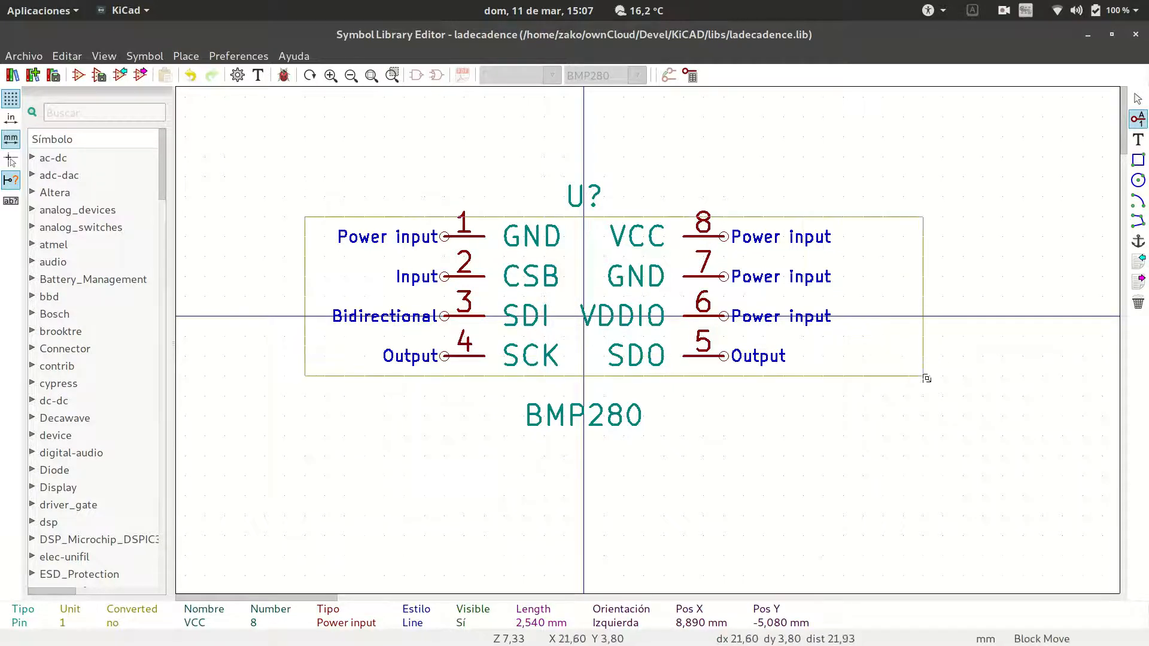
click(903, 395)
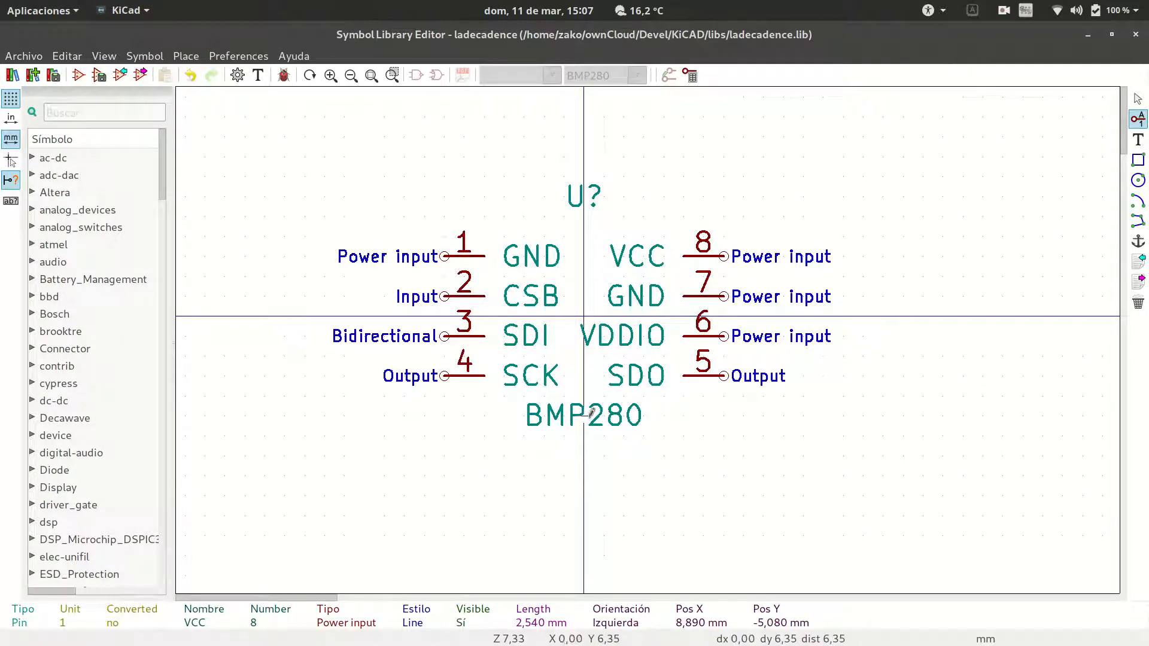
Step: Draw the symbol's body as a rectangle around the pin names, spanning between the inner ends of both pin columns
click(1139, 160)
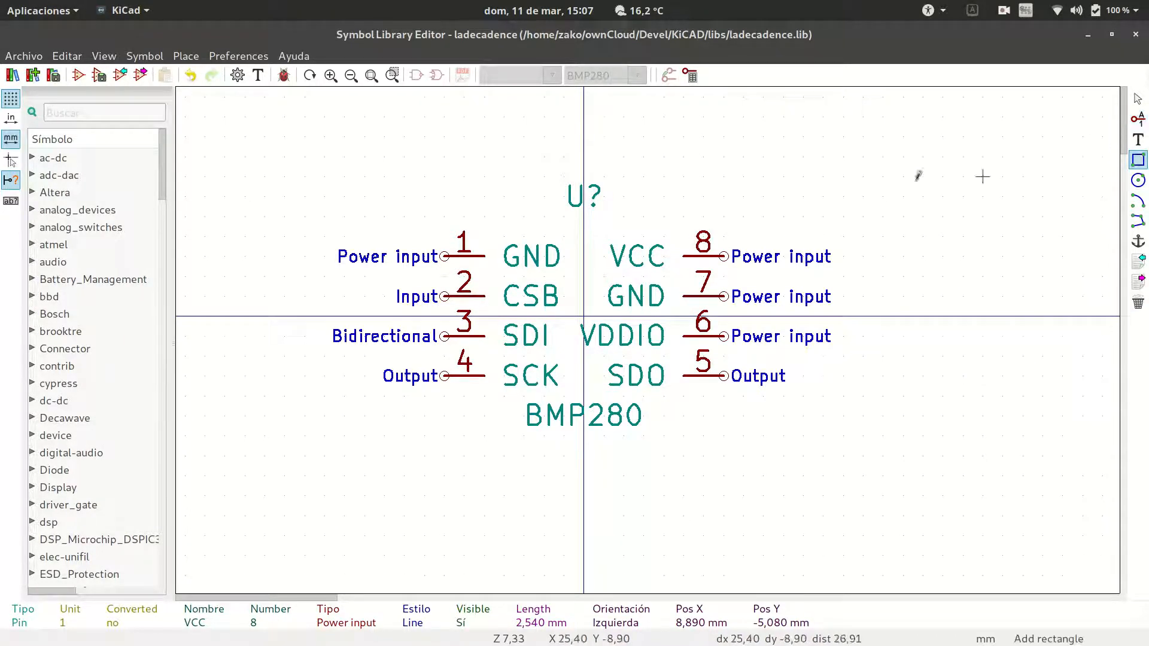
click(485, 236)
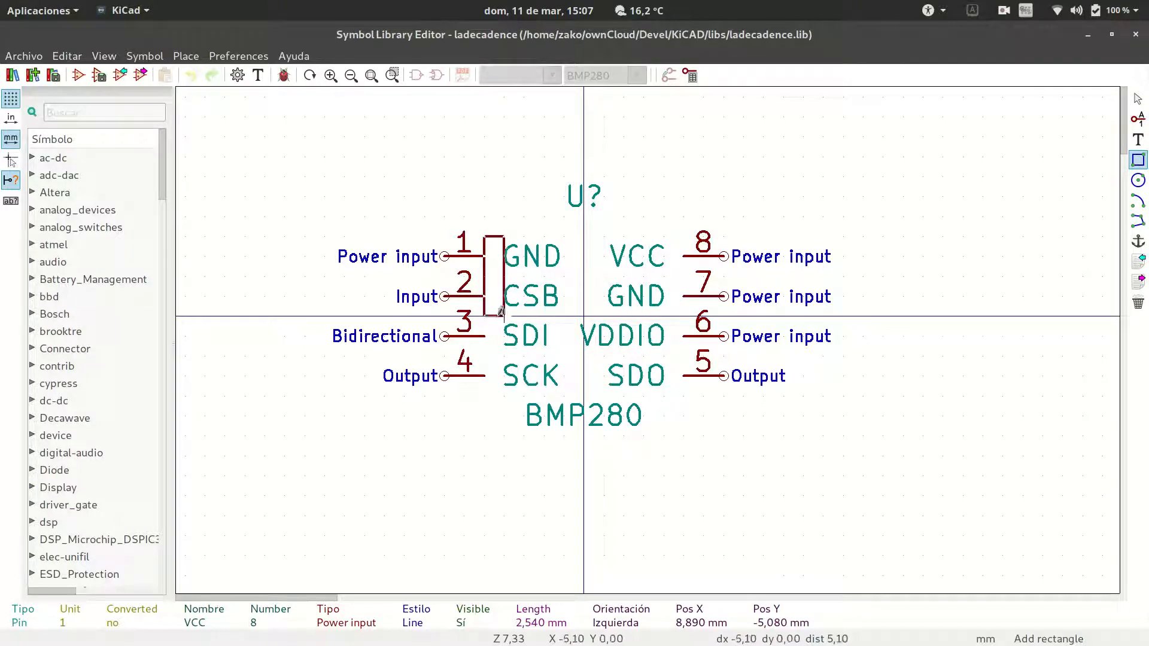
click(684, 395)
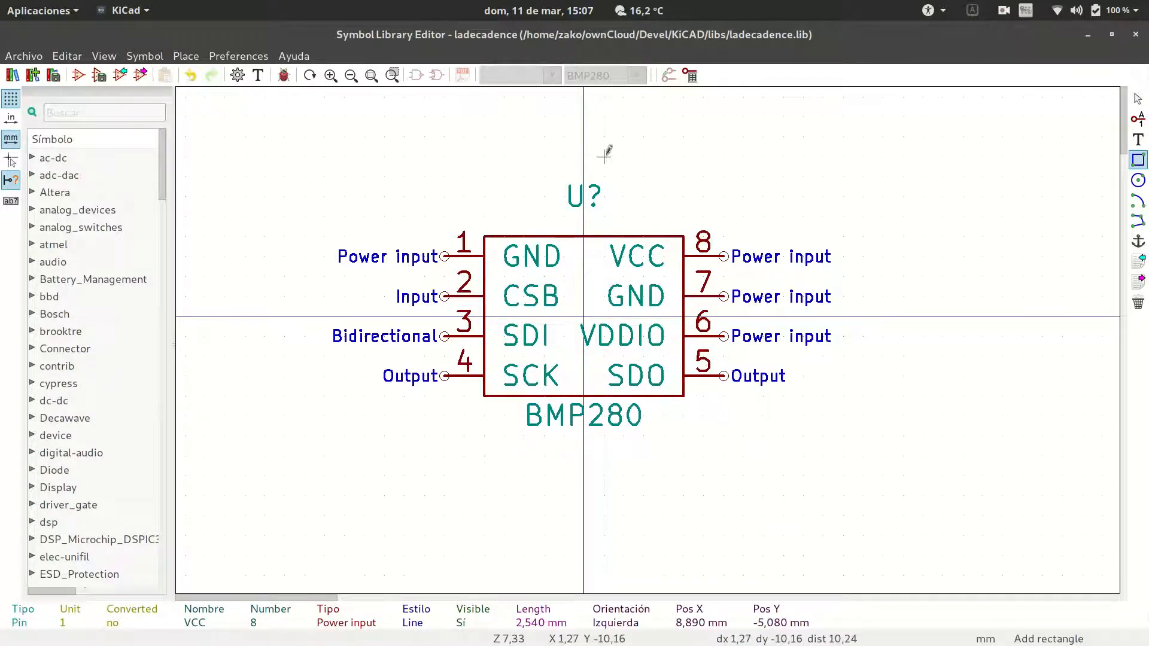
Step: Move the U? reference to about X -3.8, Y -6.35 mm above the body and save the symbol to the library
key(m)
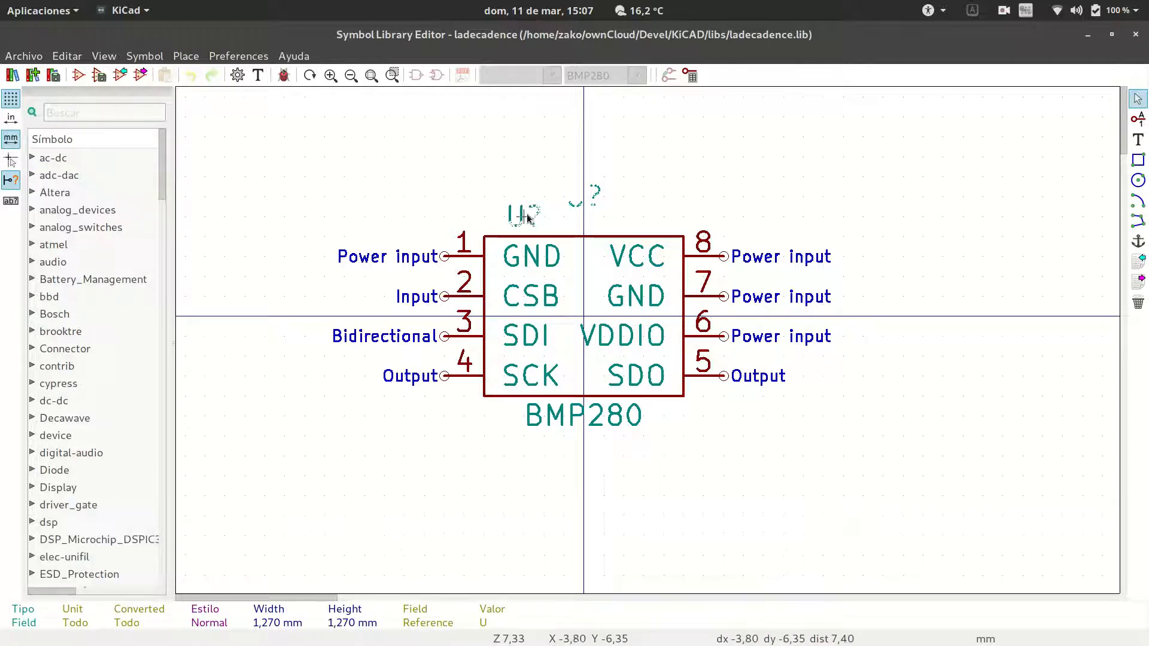
click(525, 219)
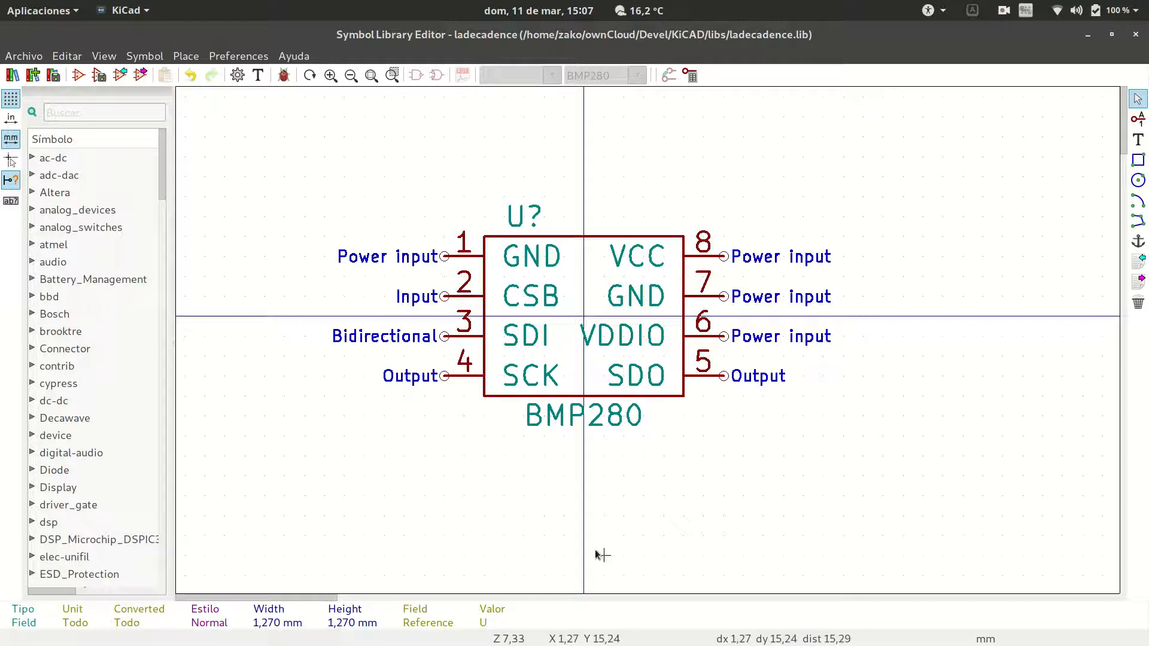
click(99, 77)
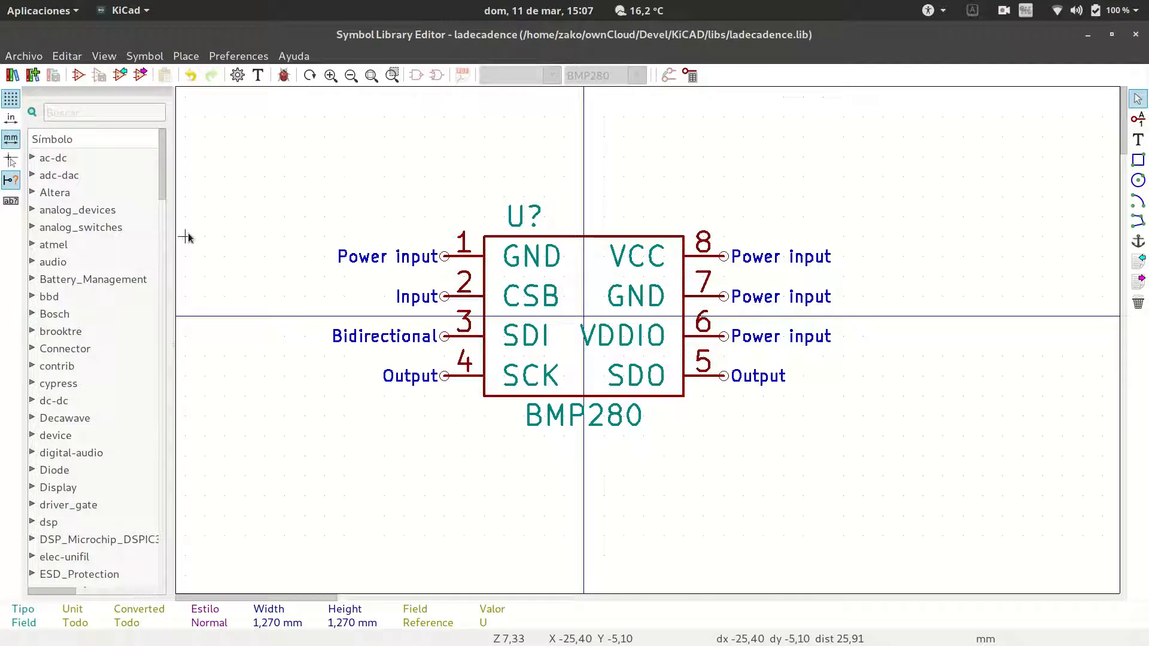
Step: Switch to the Tutorial01 schematic in Eeschema
mouse_move(5, 309)
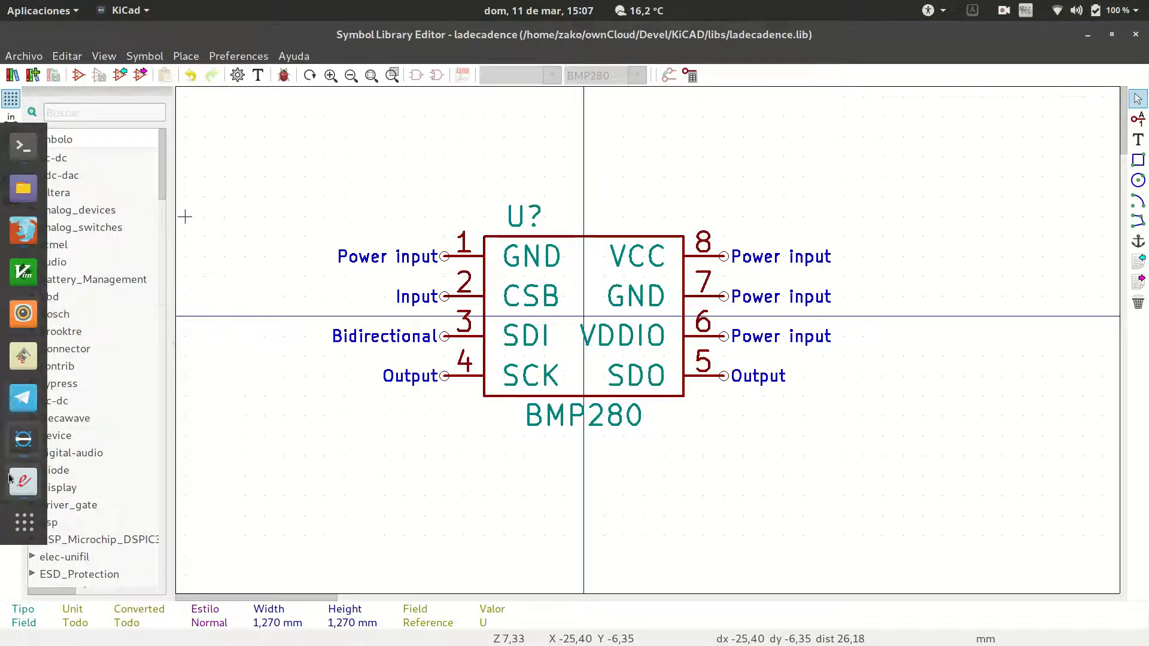
click(24, 440)
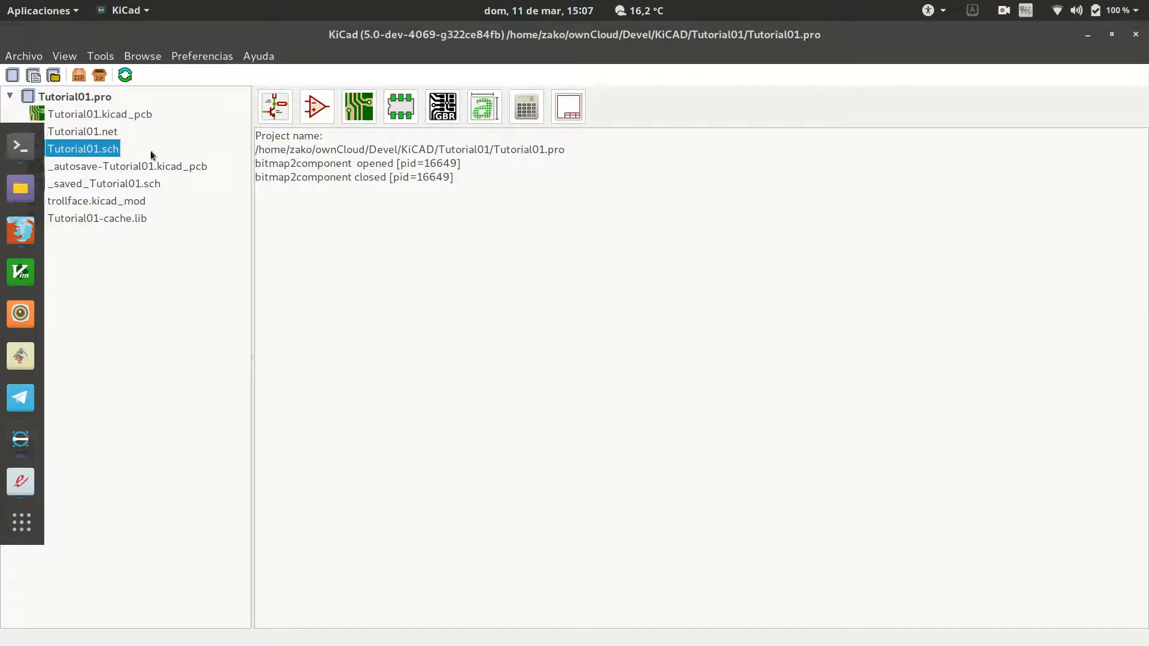
key(alt+Tab)
key(alt+Tab)
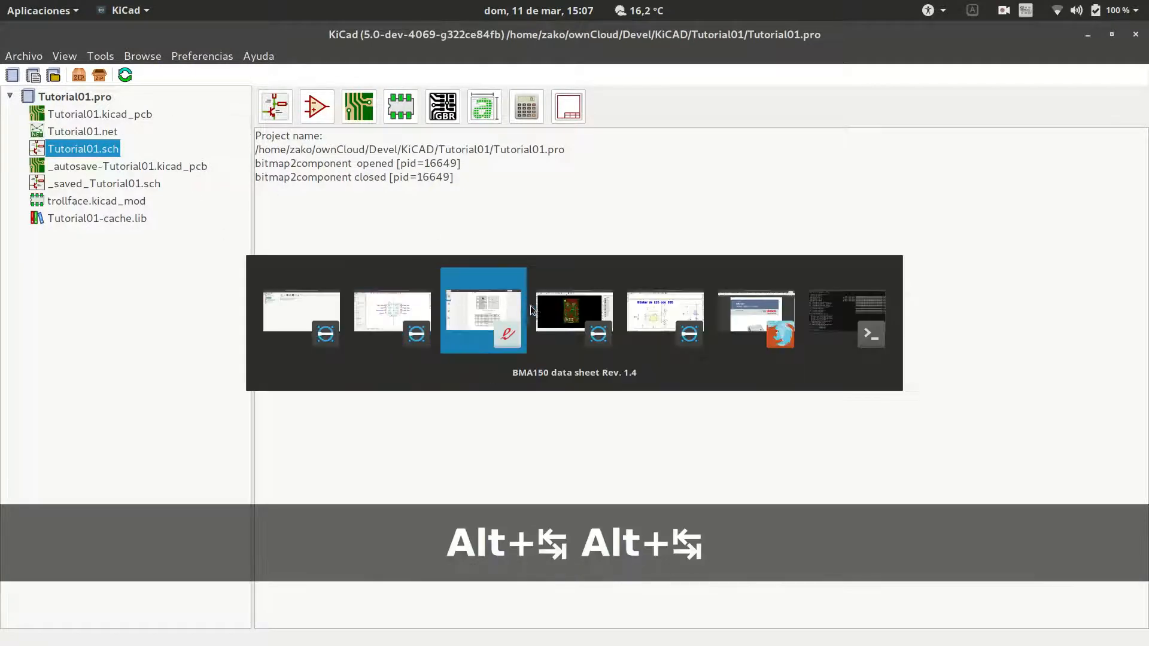
key(alt+Tab)
key(alt+Tab)
scroll(507, 422, down, 3)
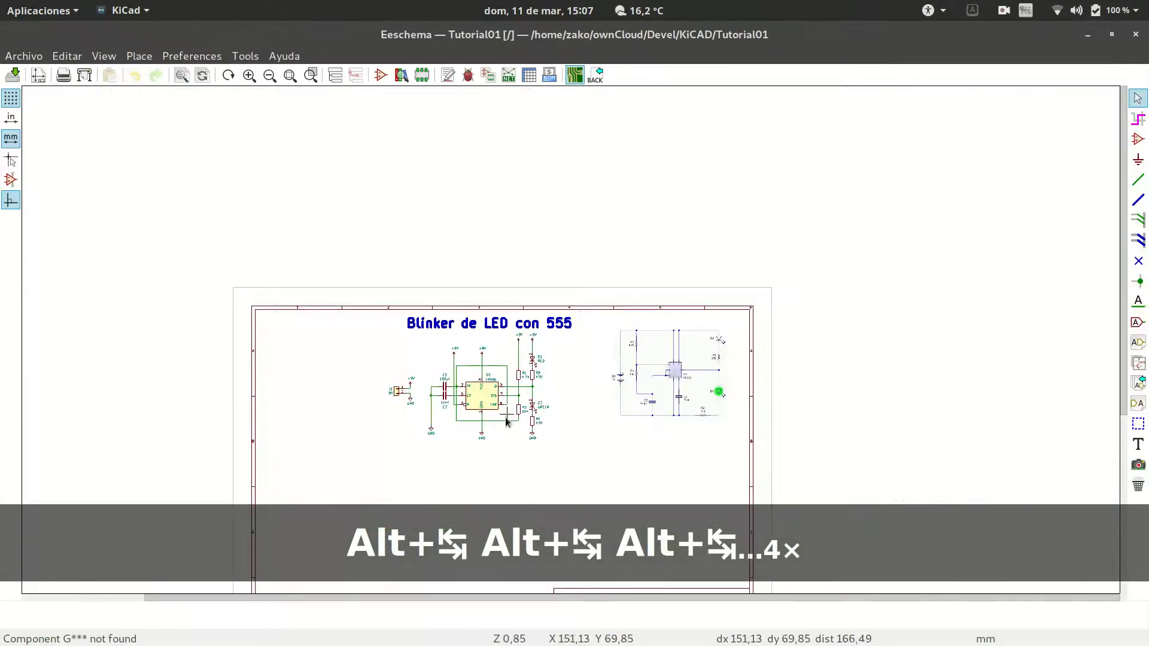
scroll(506, 422, up, 3)
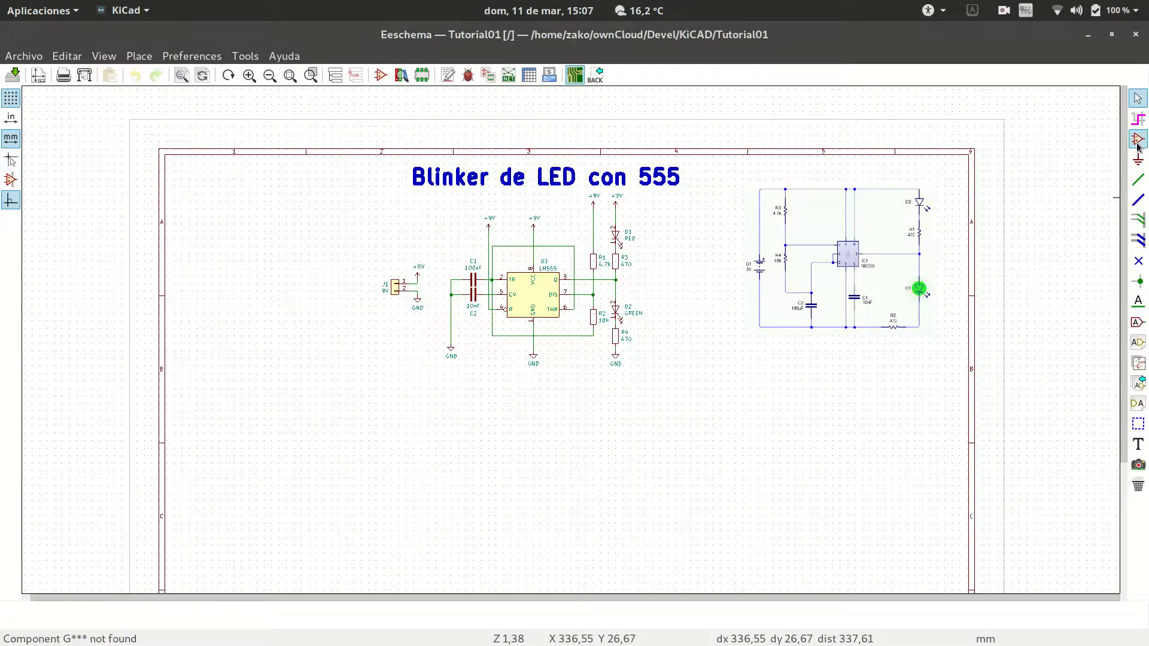
Step: Search the symbol libraries for "bmp" and place the ladecadence BMP280 in the empty area below the 555 circuit
click(1138, 142)
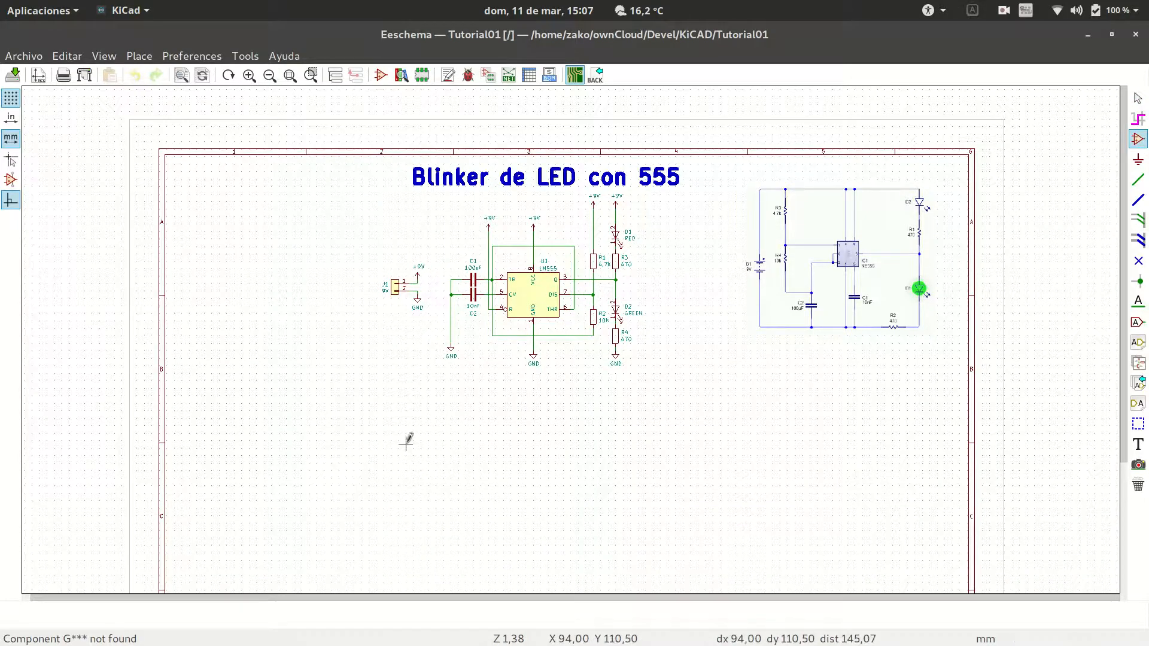
click(434, 412)
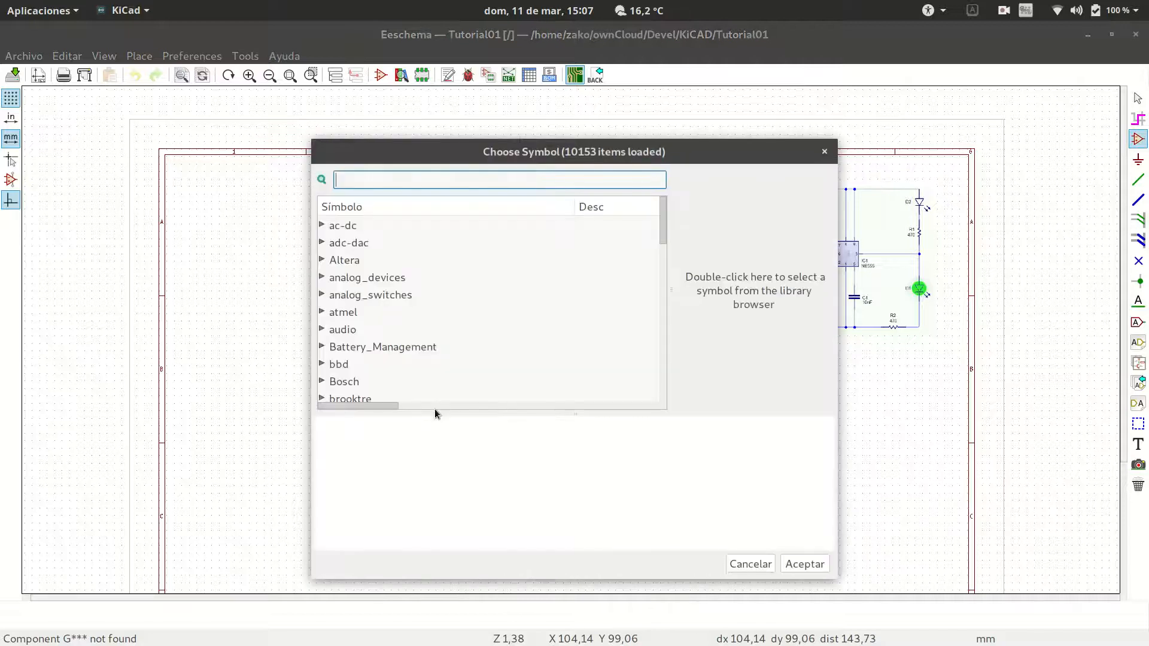
text(bmp)
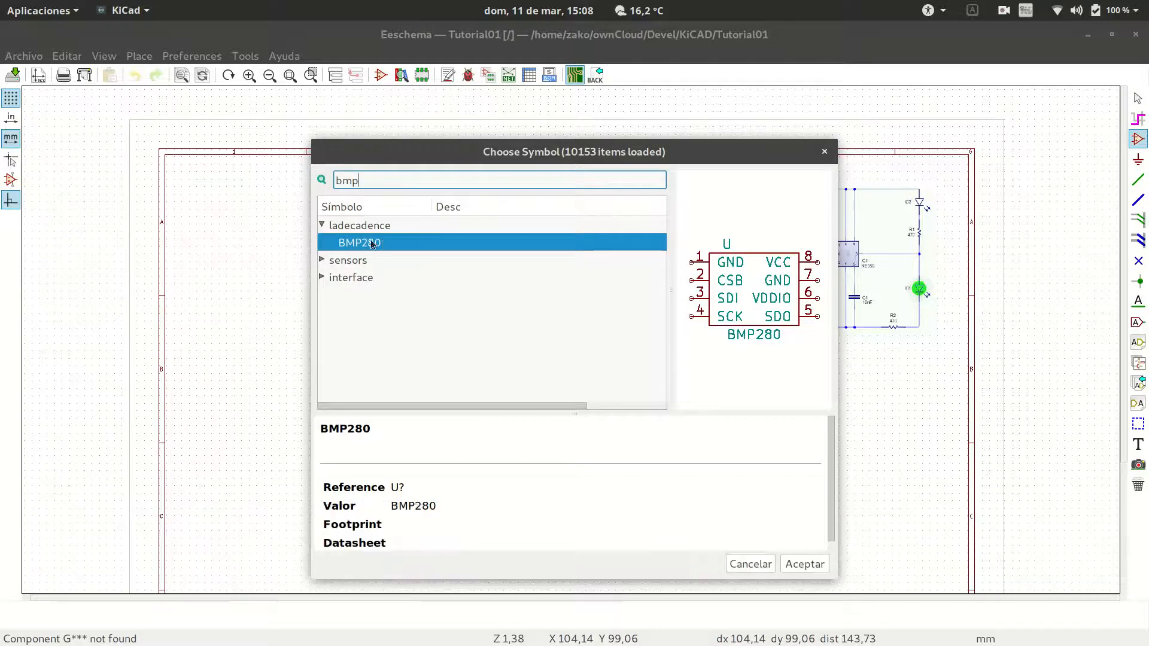
click(805, 563)
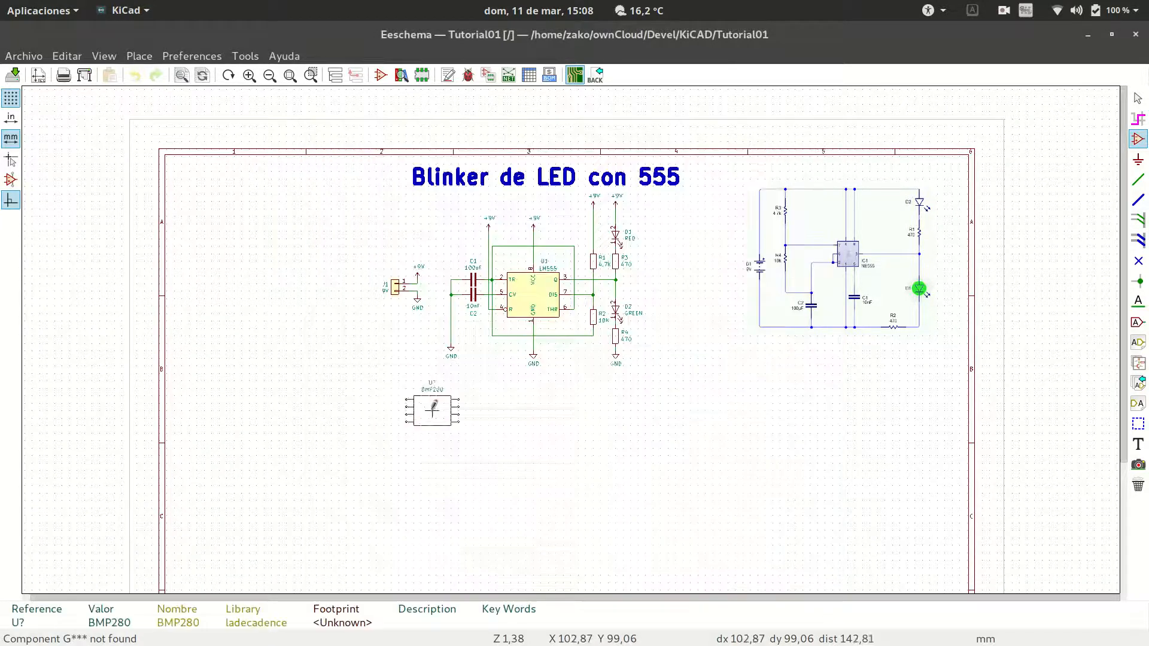
scroll(521, 419, up, 3)
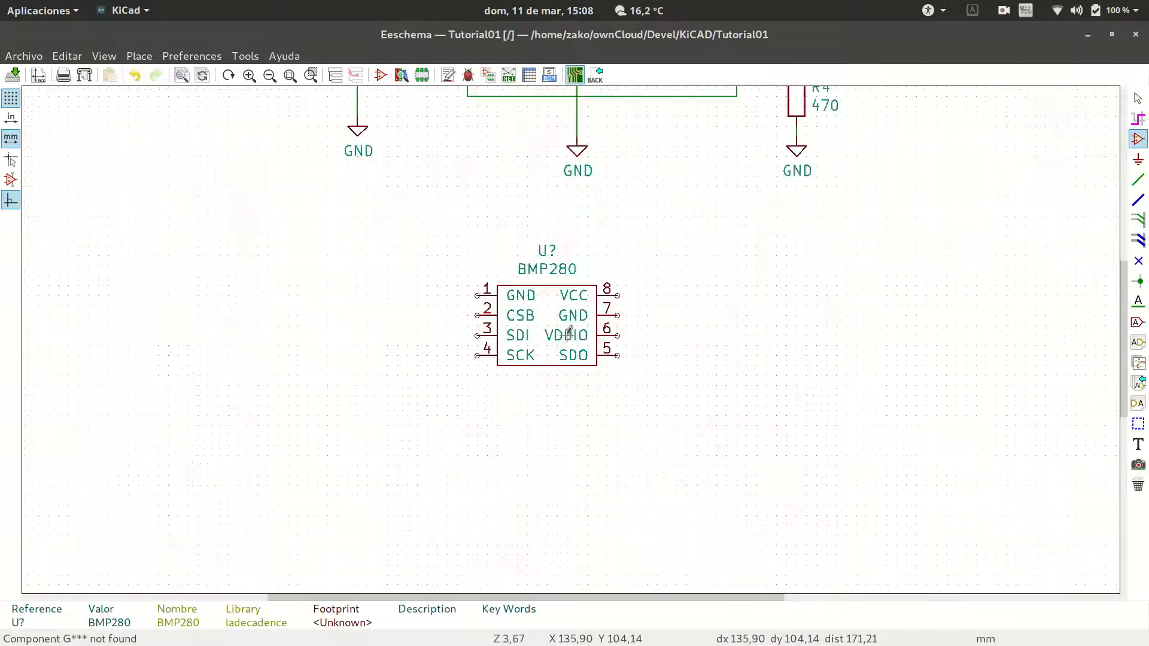
click(568, 331)
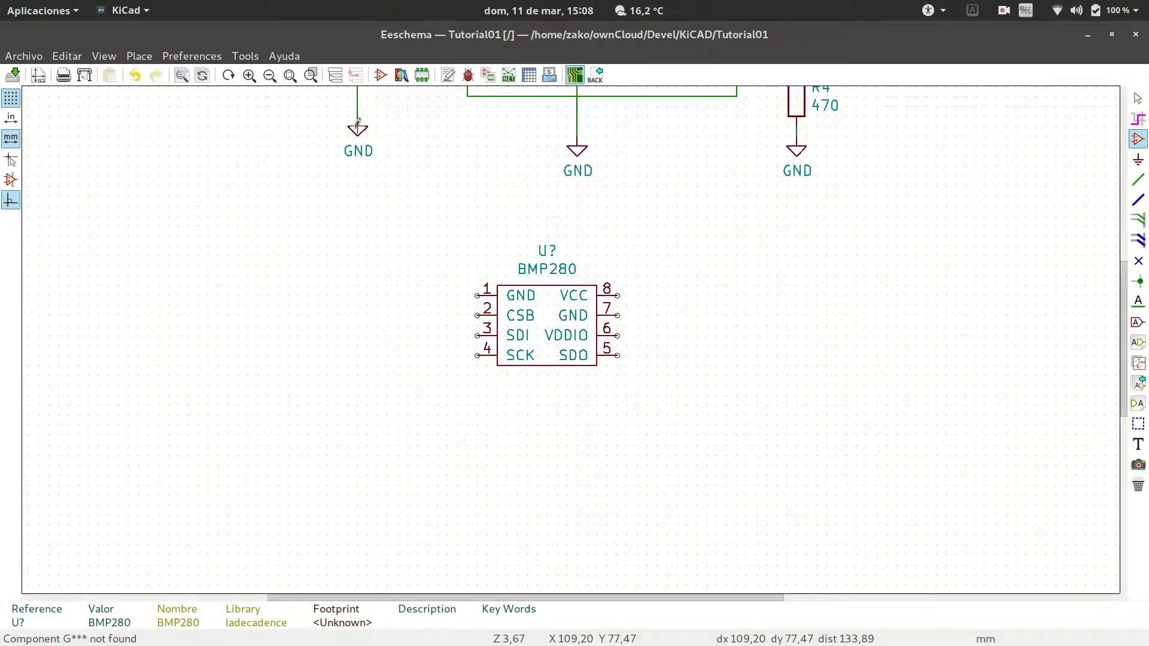
Step: Move the GND symbol from the capacitors' wire to beside the BMP280 and wire it to pin 1
key(m)
click(429, 378)
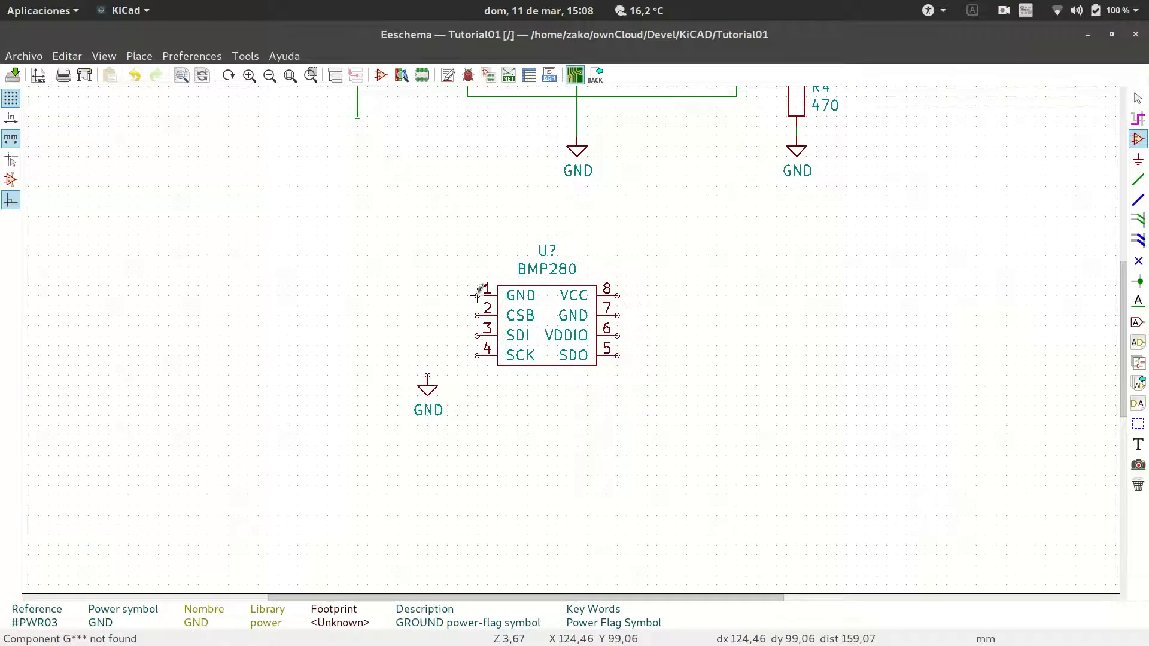
key(w)
click(428, 376)
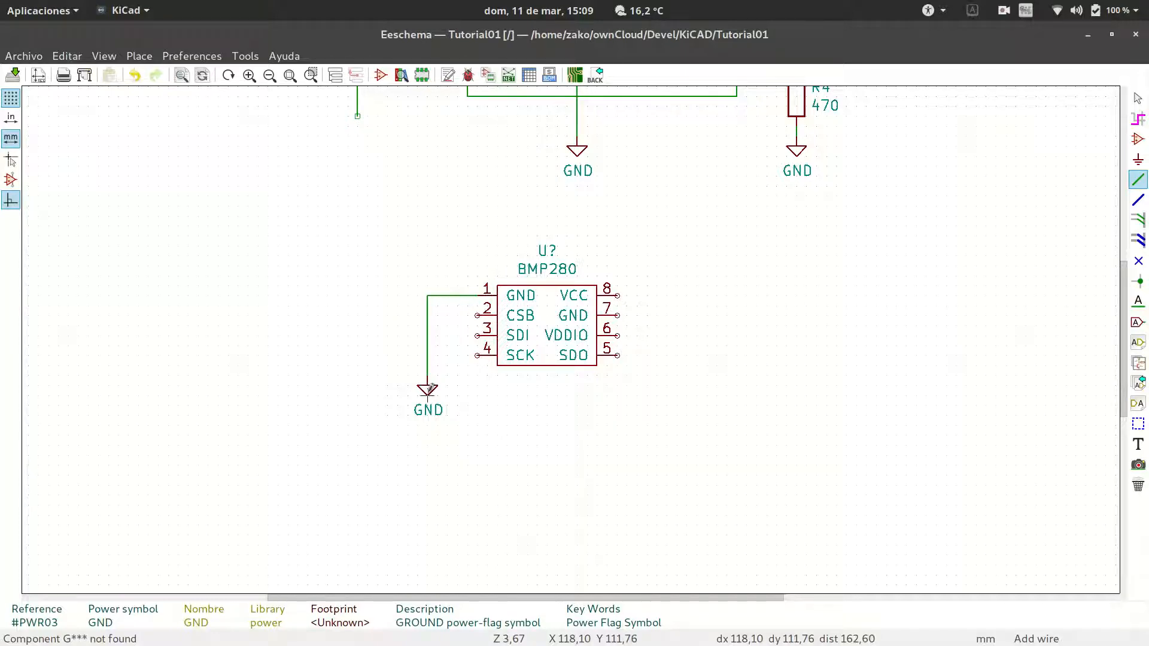
Step: Undo the misplaced GND move and return the GND symbol to the end of the capacitors' wire
key(m)
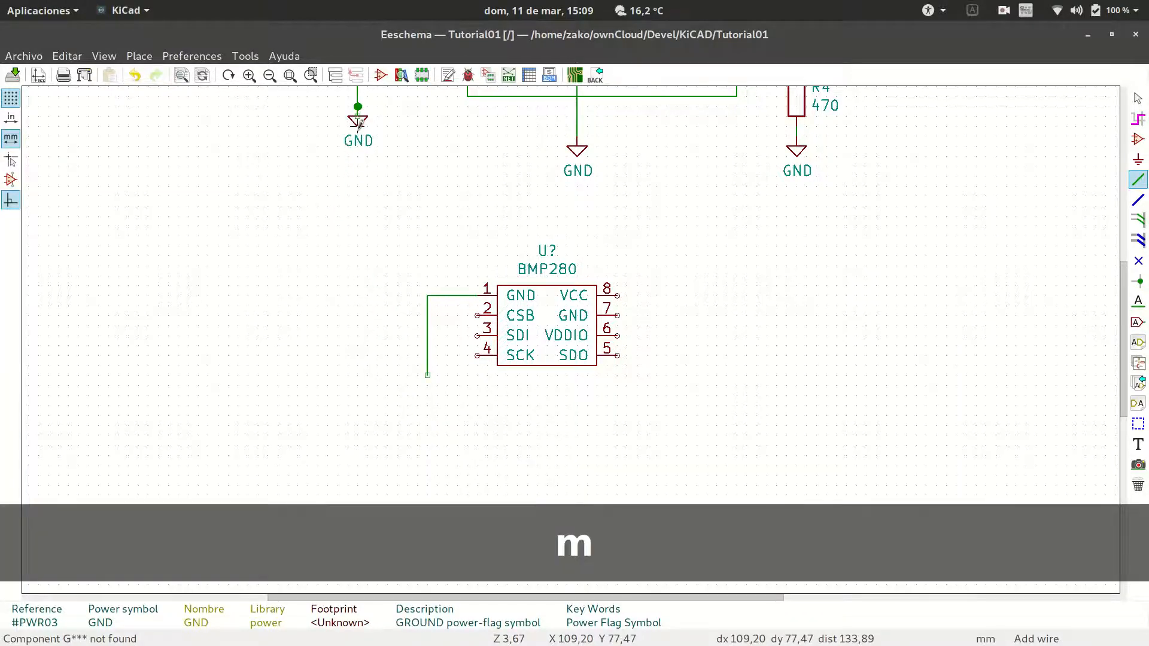
key(ctrl+z)
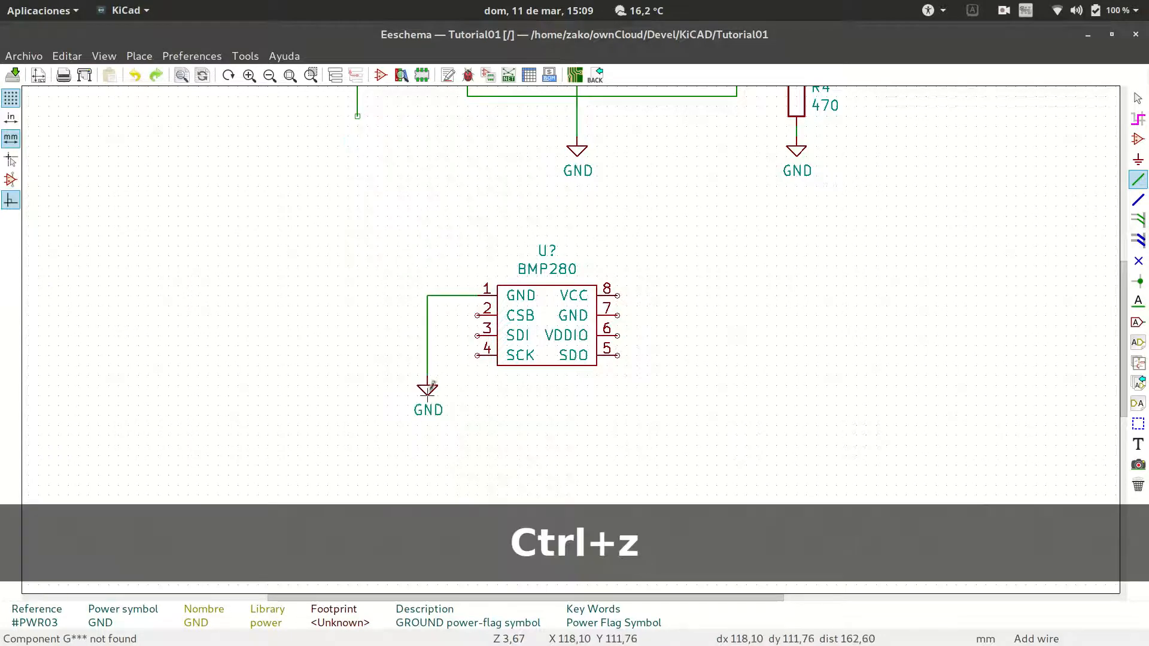
key(m)
click(358, 118)
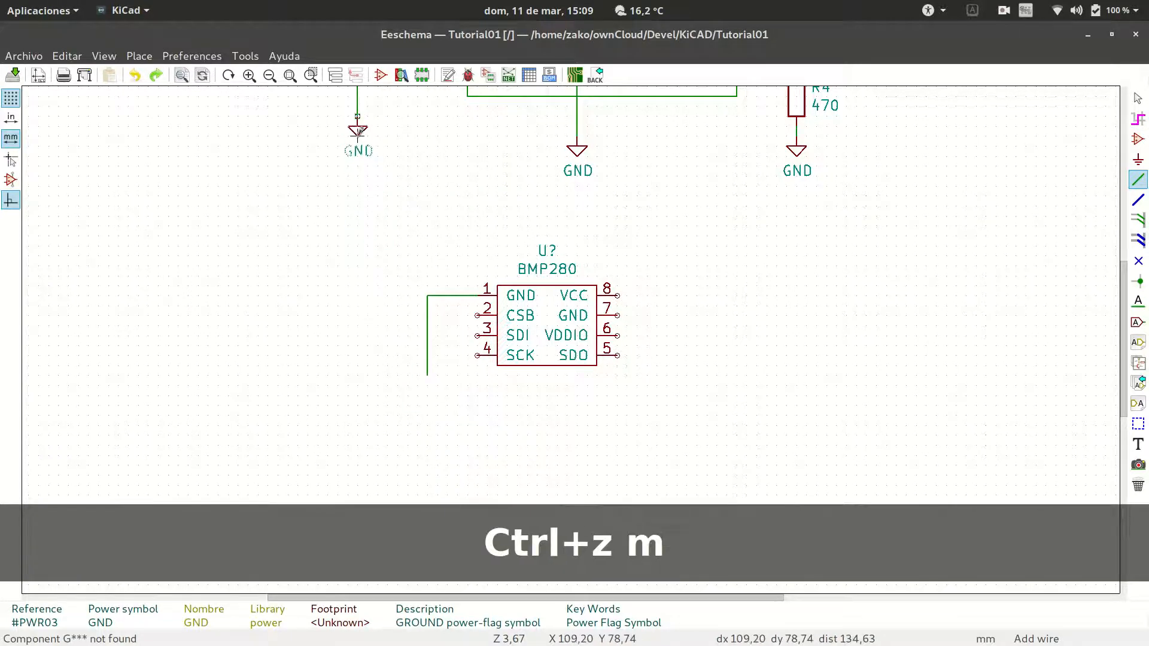
Step: Delete the BMP280 and its attached wire from the schematic as one block
drag(378, 216, 697, 426)
right_click(700, 427)
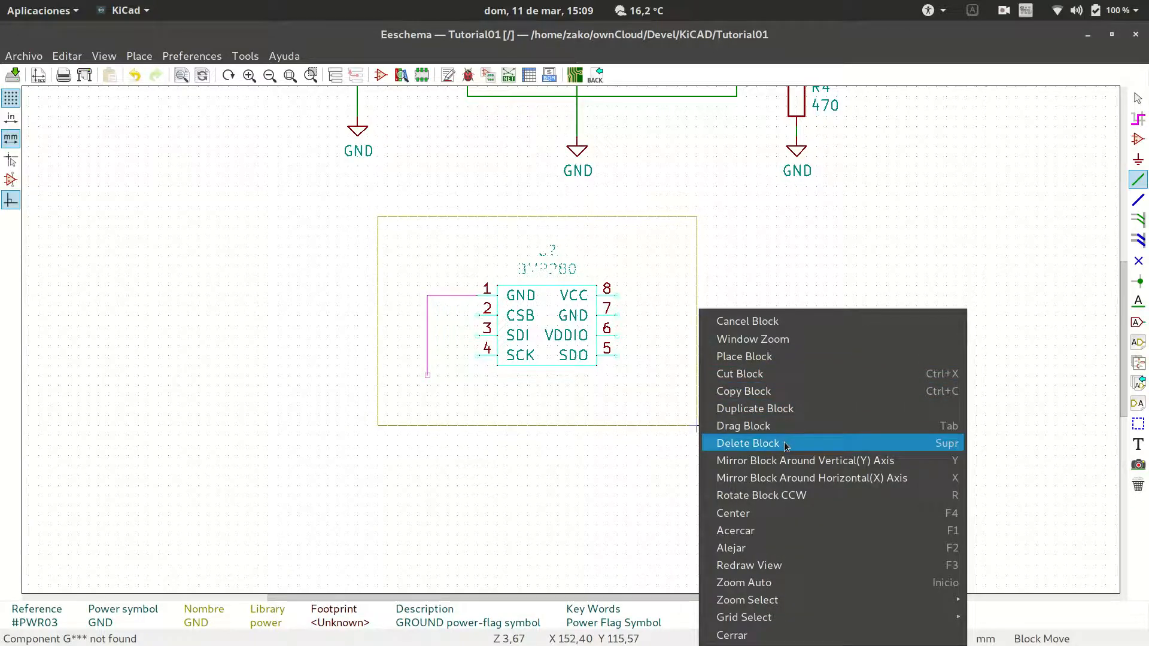
click(748, 443)
scroll(557, 356, down, 4)
scroll(91, 151, up, 3)
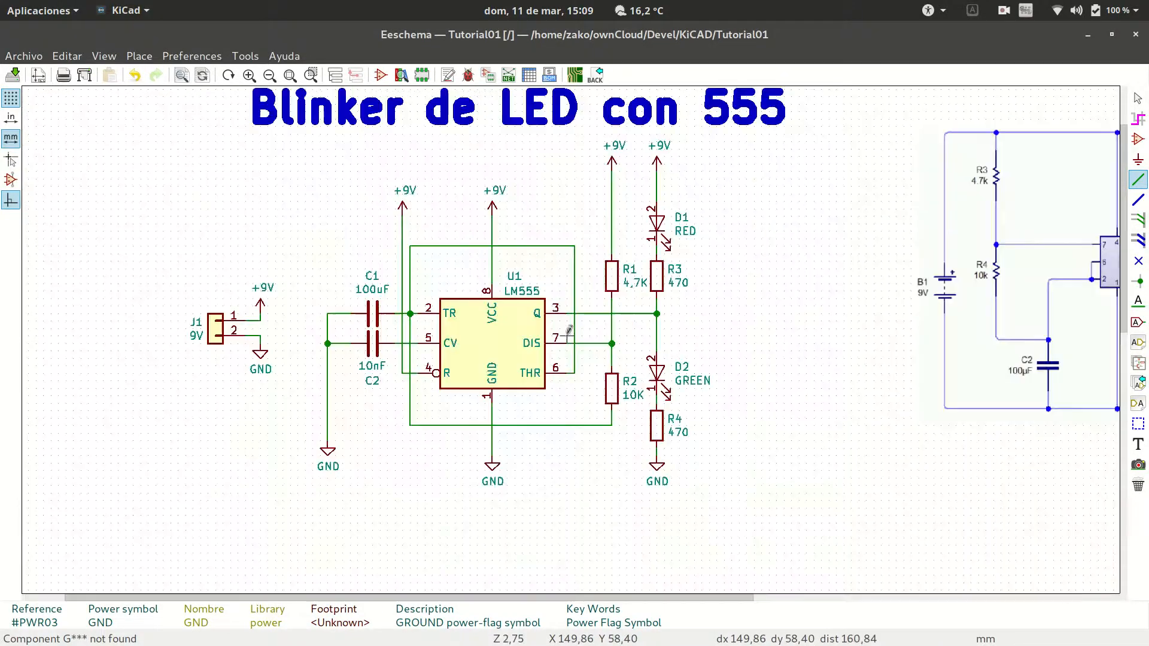
Step: Save the schematic, switch to the Tutorial01 board in Pcbnew and open the Footprint Editor
click(14, 75)
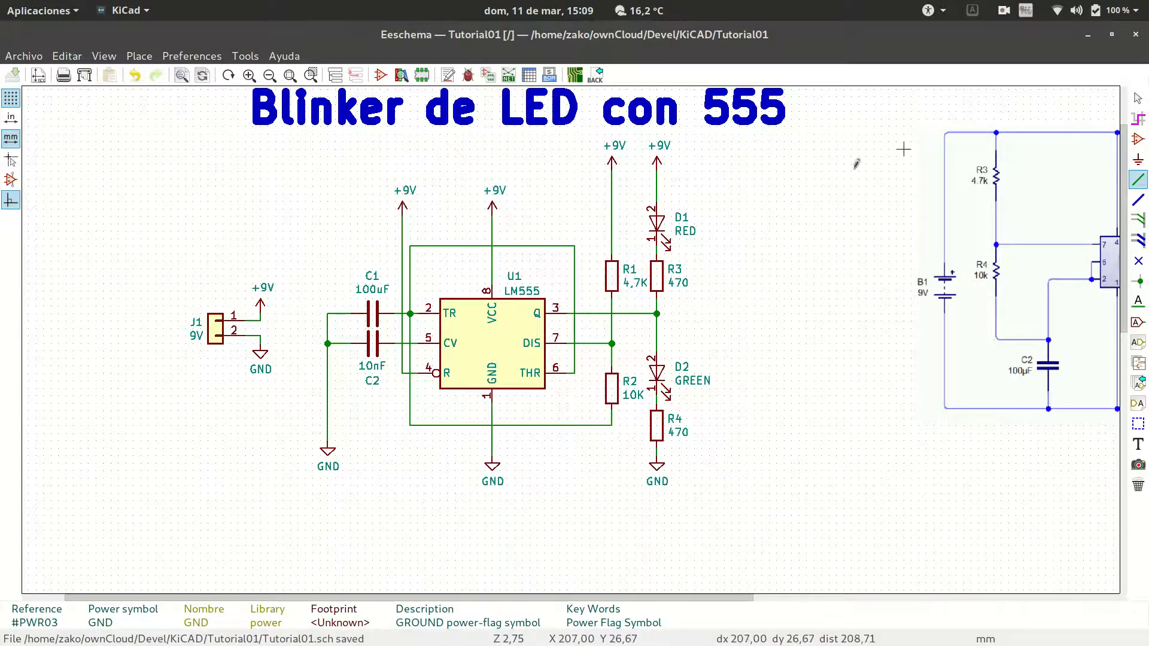
mouse_move(3, 257)
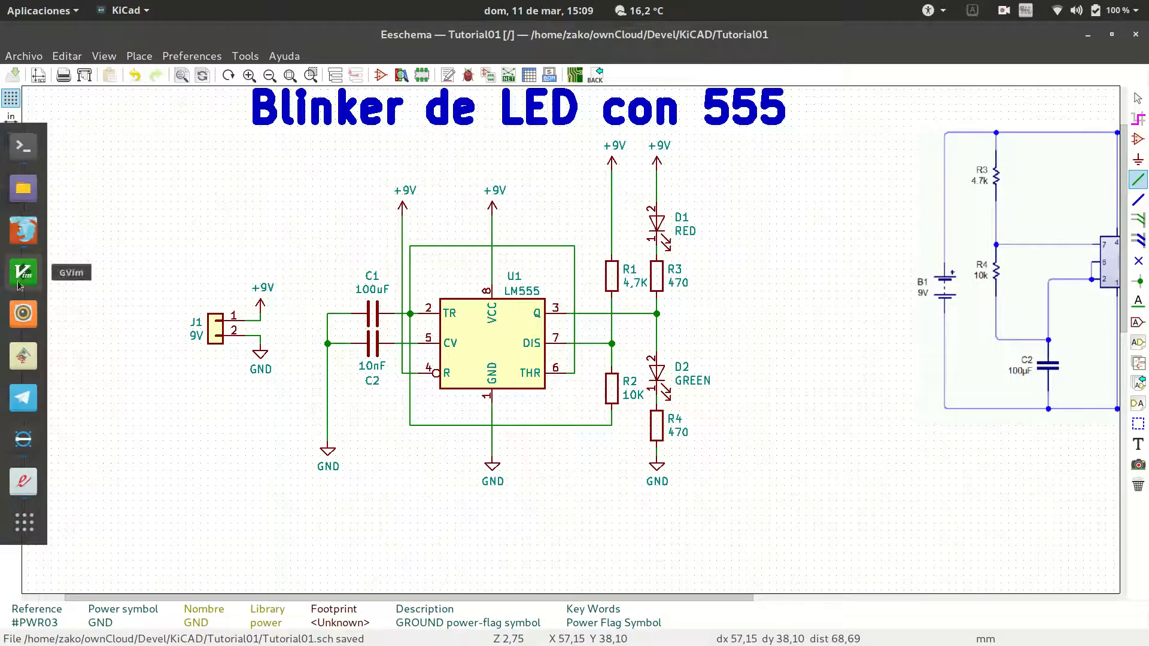
click(22, 443)
click(21, 443)
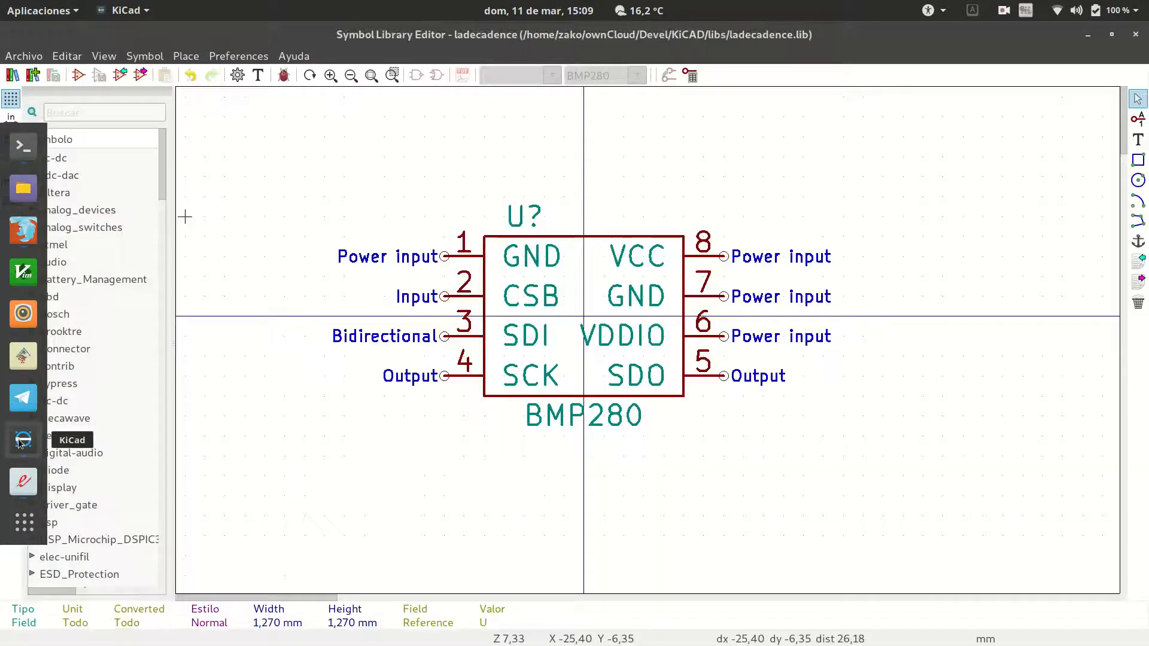
key(alt+Tab)
key(alt+Tab)
key(alt+Tab)
key(alt+Tab)
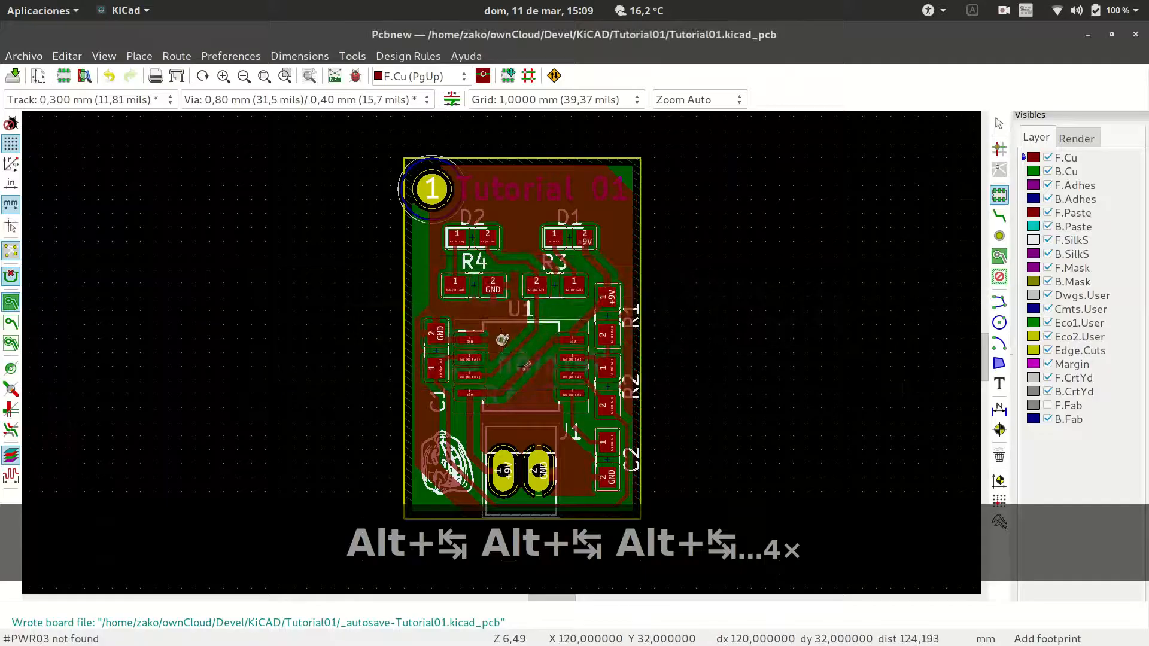
click(63, 76)
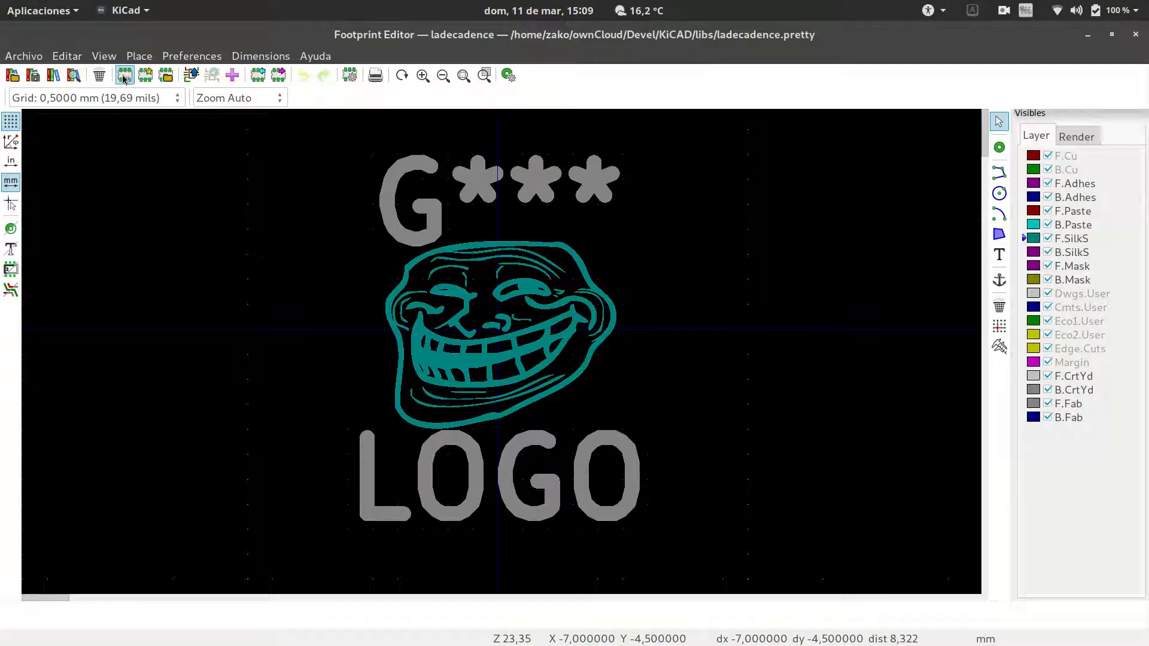
Step: Set ladecadence as the active footprint library, filtering the library list by "lad"
click(13, 77)
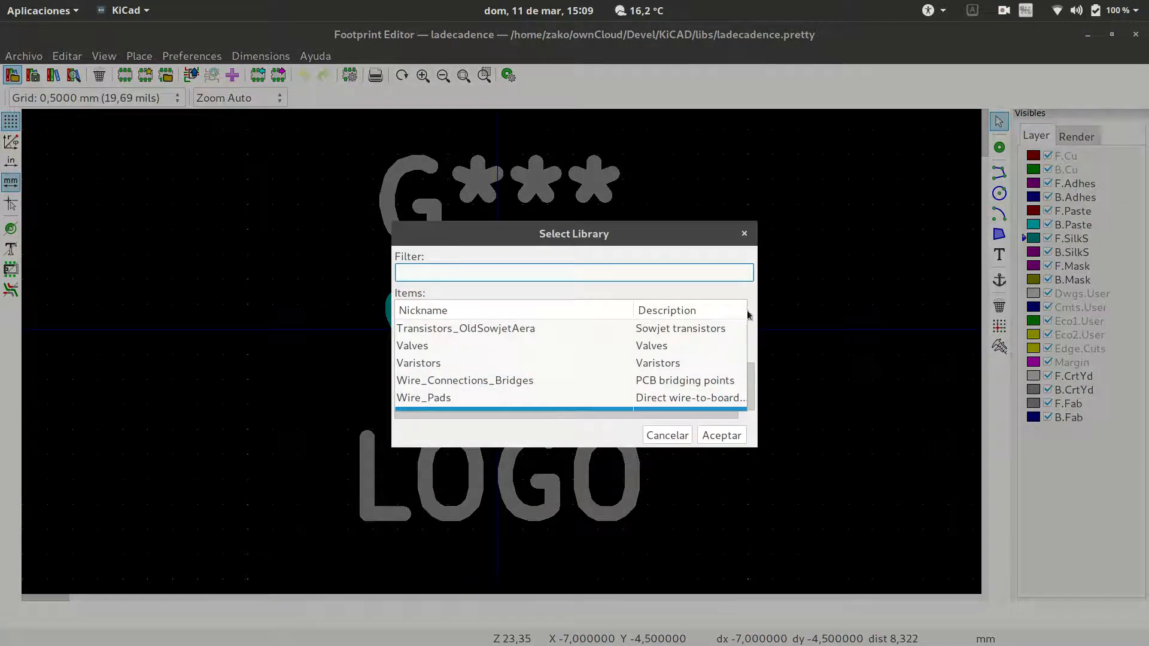
drag(752, 386, 752, 327)
text(lad)
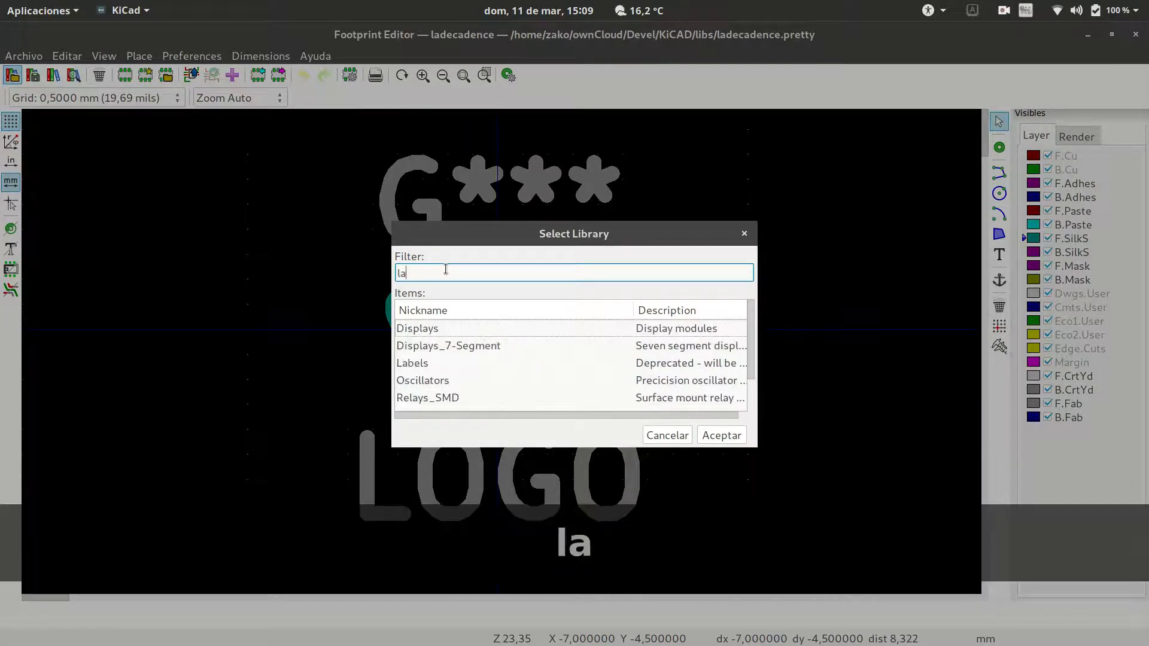
click(450, 330)
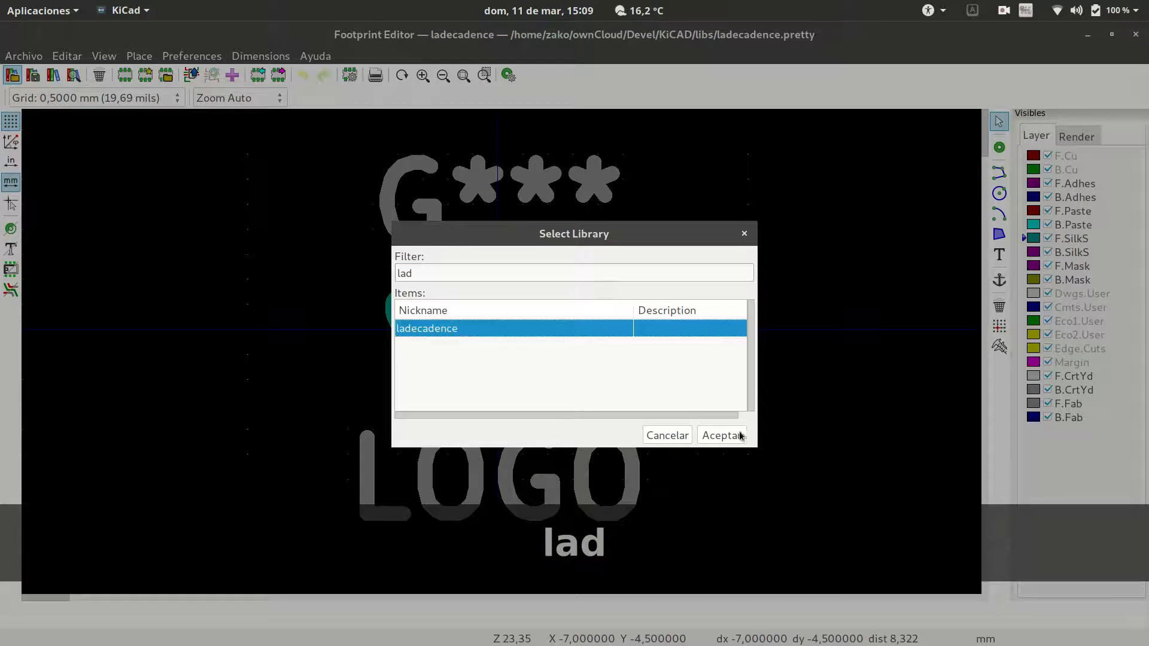
click(720, 435)
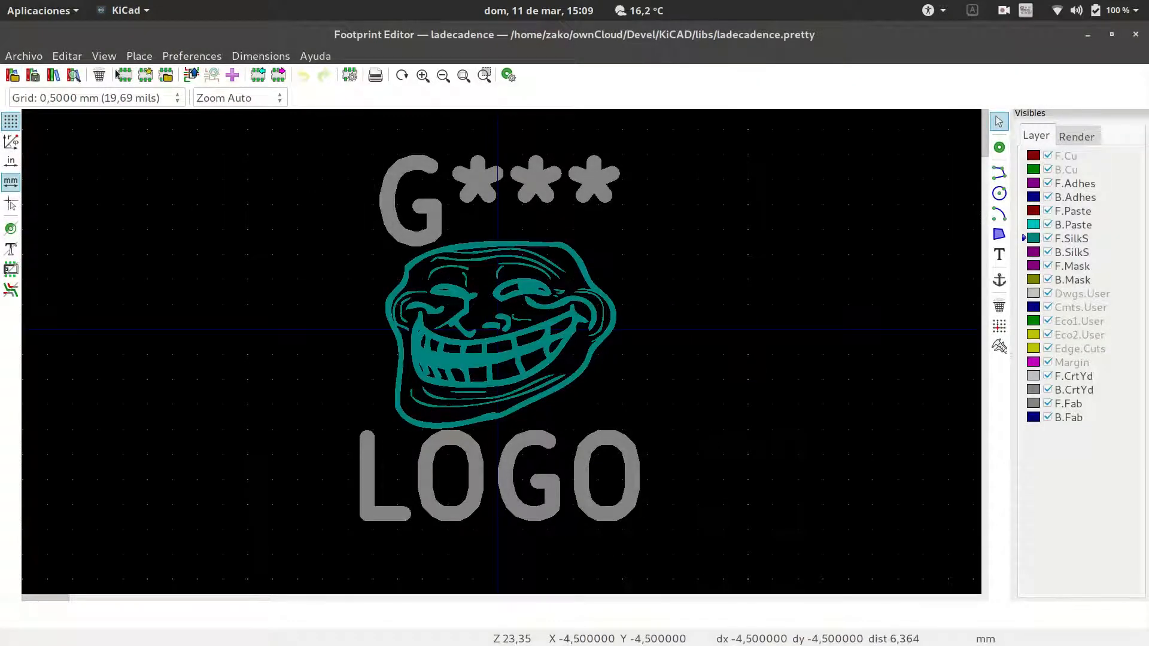
Step: Create a new footprint named BMP280
click(125, 75)
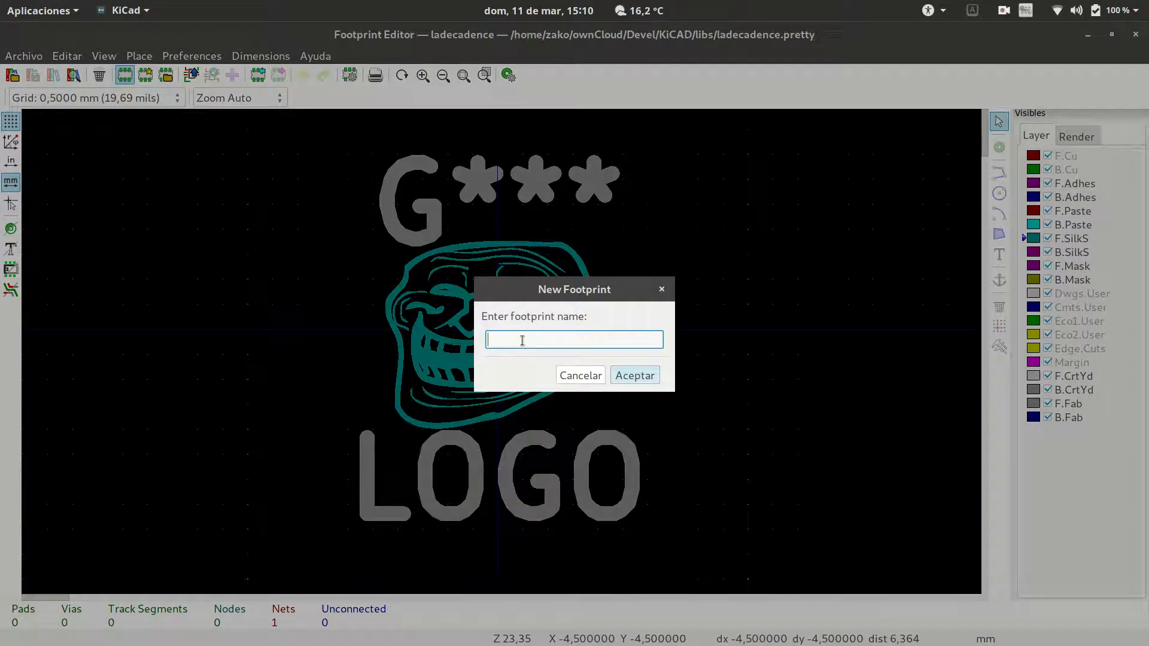
text(BMP)
text(80)
key(Return)
scroll(502, 355, down, 4)
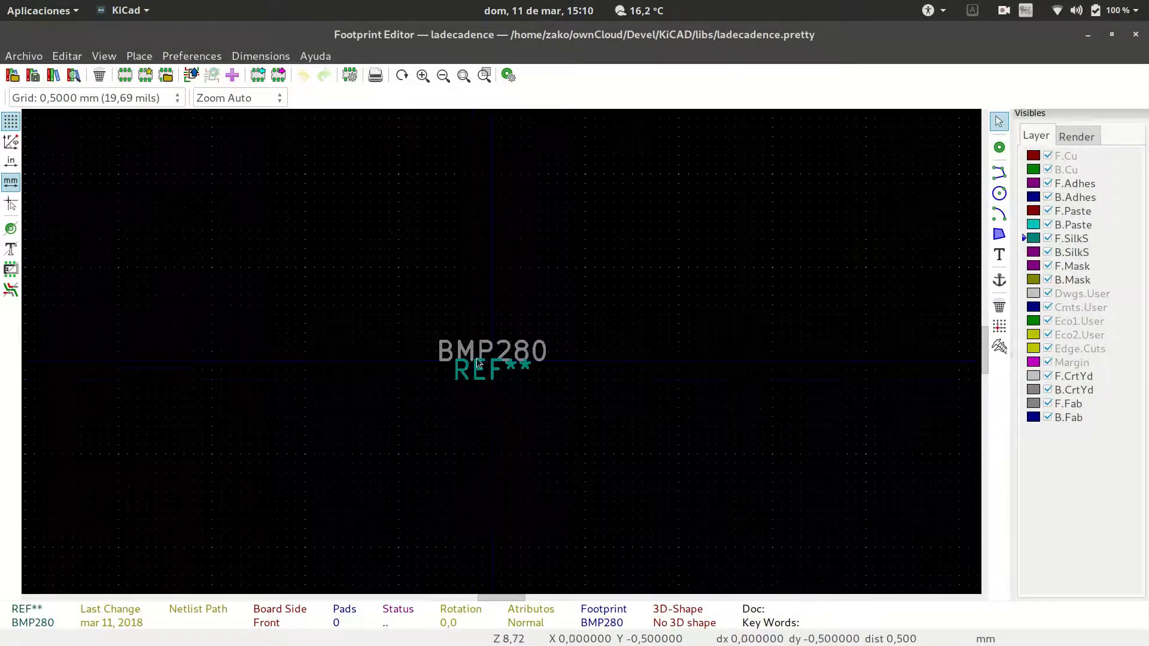
Step: Move the REF** text below the origin and the BMP280 value text above it, leaving clear space for the pads
scroll(488, 405, up, 2)
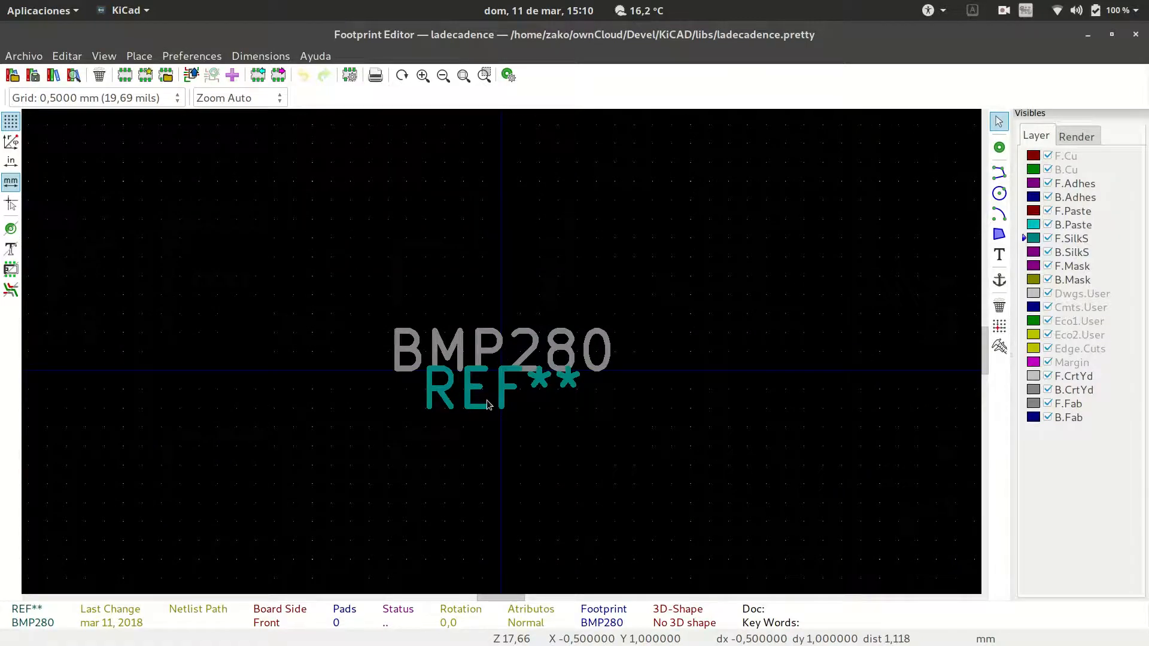
key(m)
click(501, 481)
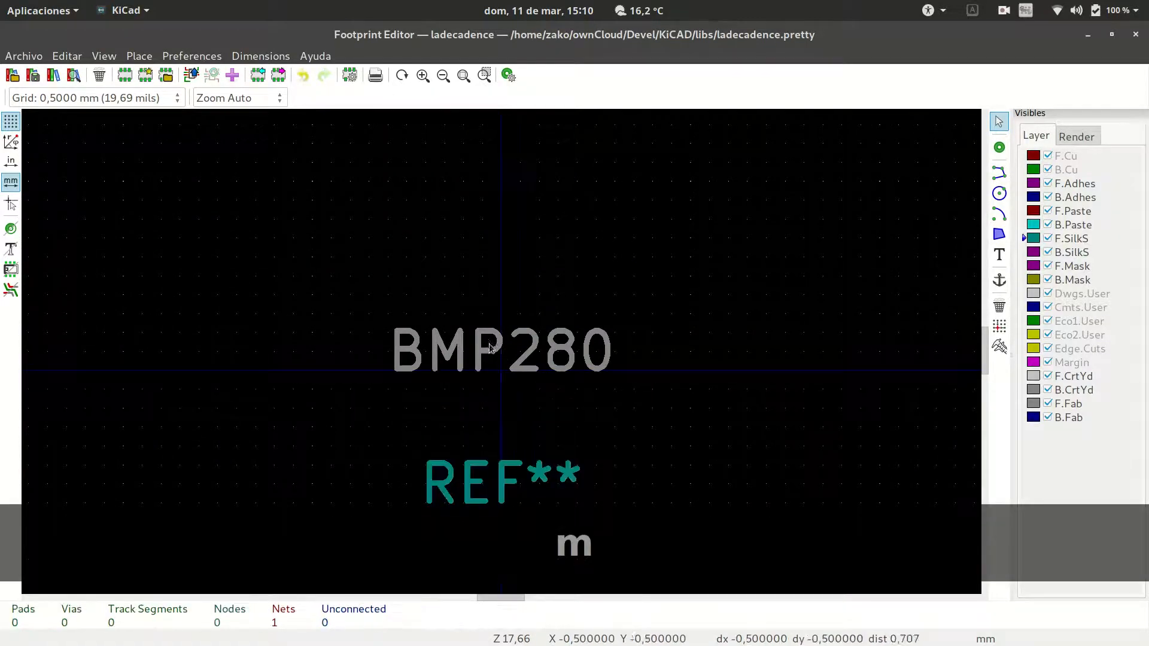
key(m)
click(489, 180)
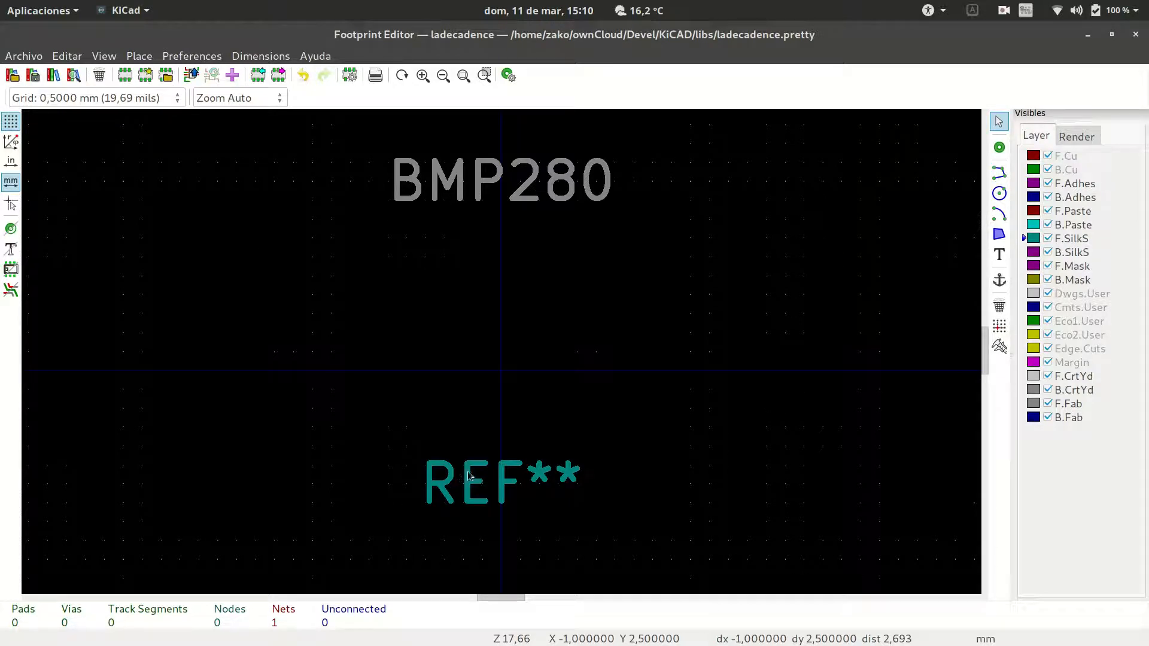
scroll(471, 358, down, 4)
scroll(501, 353, up, 3)
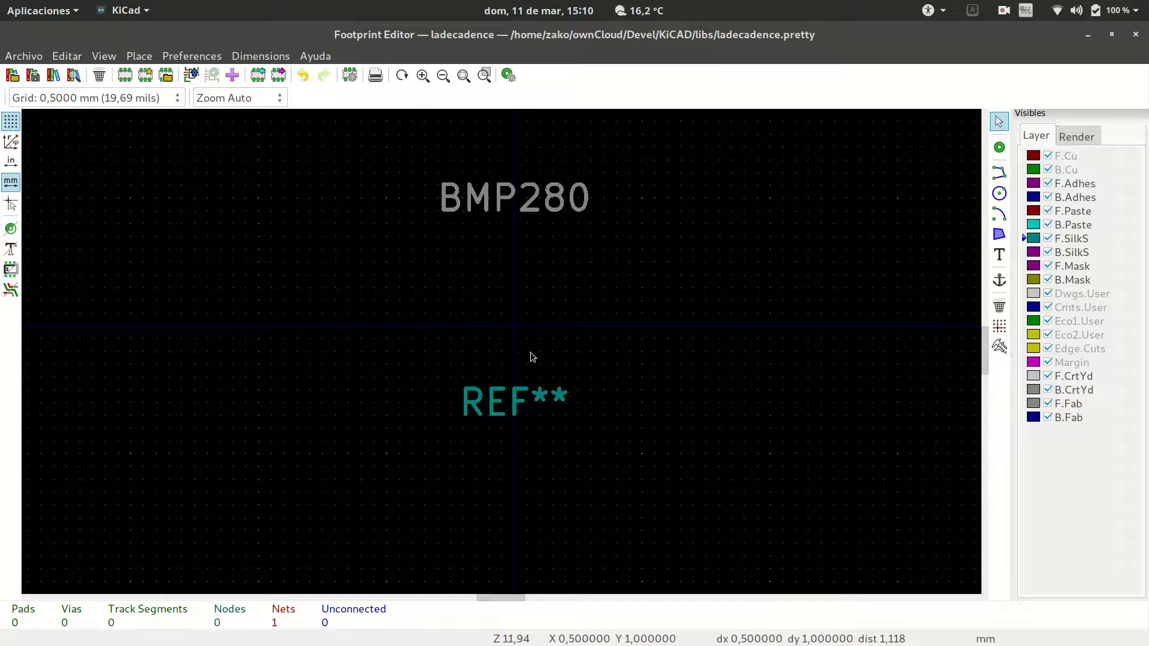
key(m)
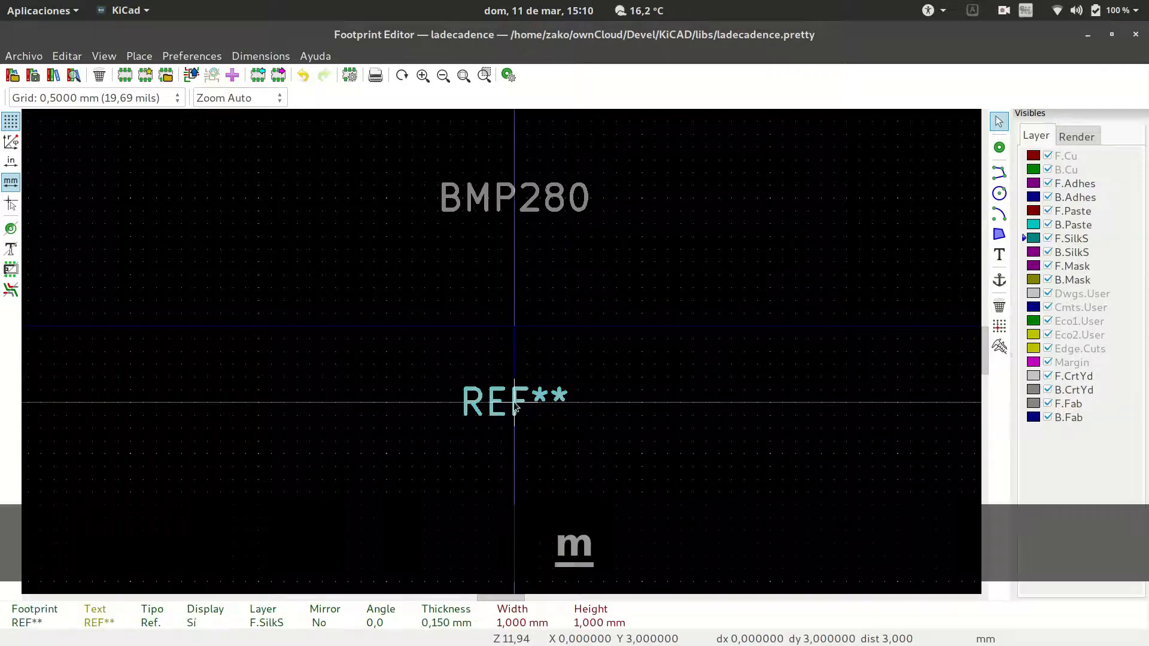
click(513, 443)
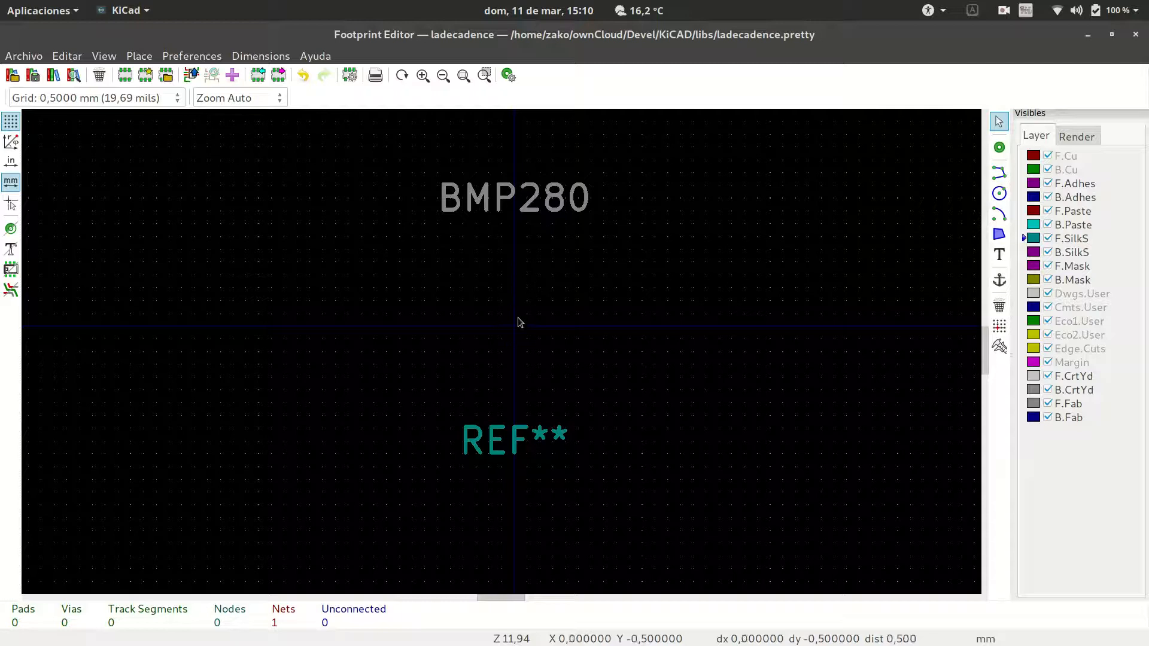
Step: Switch to the BMP280 datasheet in the document viewer and examine the package outline dimensions in section 7.1
key(alt+Tab)
key(alt+Tab)
key(alt+Tab)
key(alt+Tab)
key(alt+Tab)
key(alt+Tab)
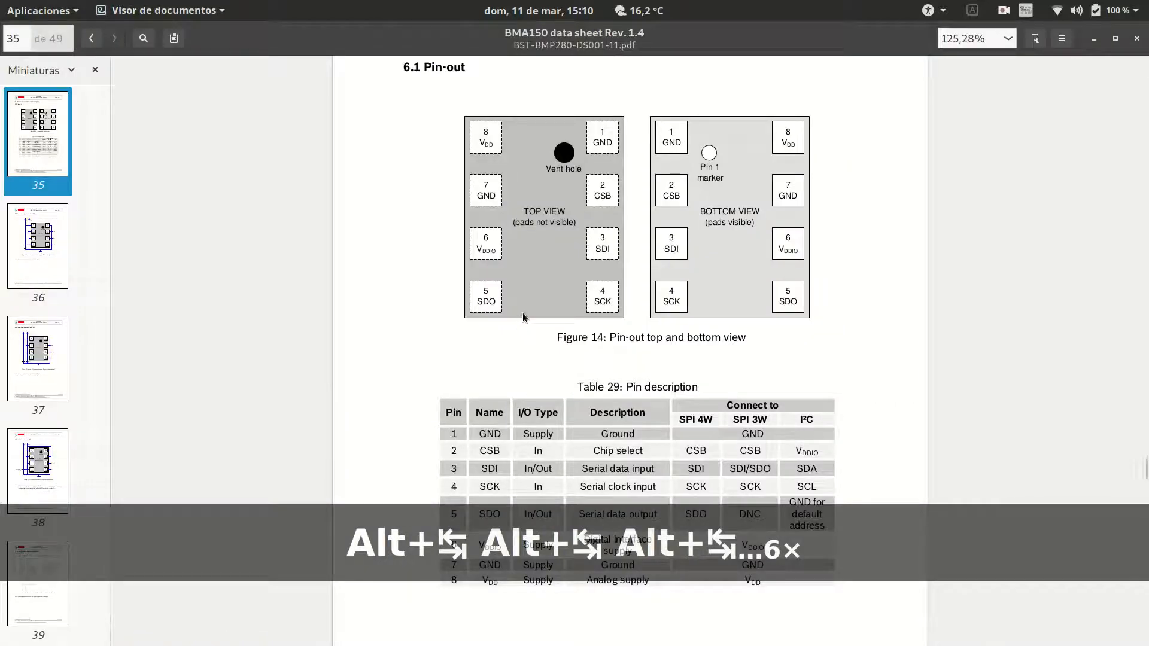
scroll(530, 314, down, 15)
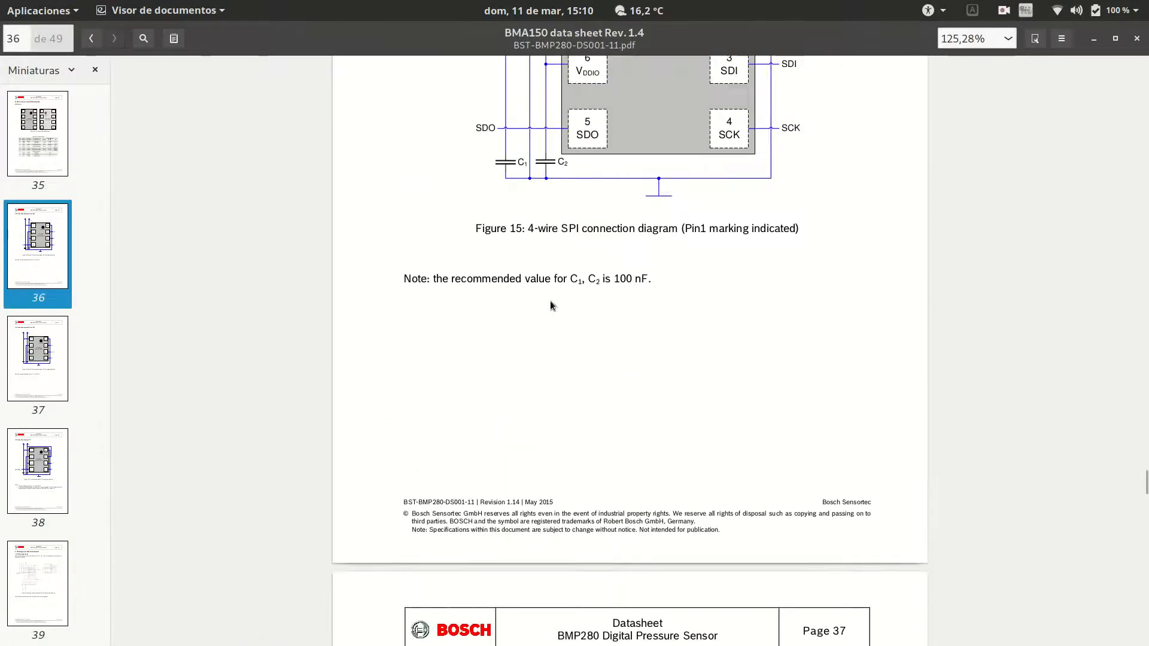
scroll(552, 305, down, 20)
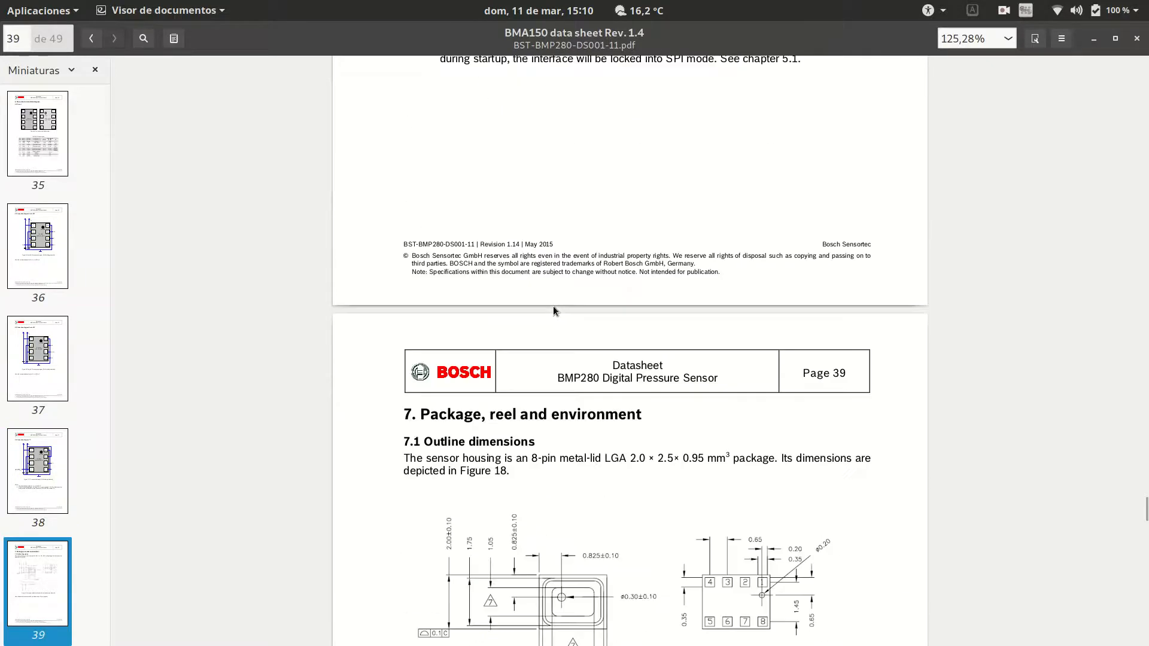
scroll(553, 306, down, 5)
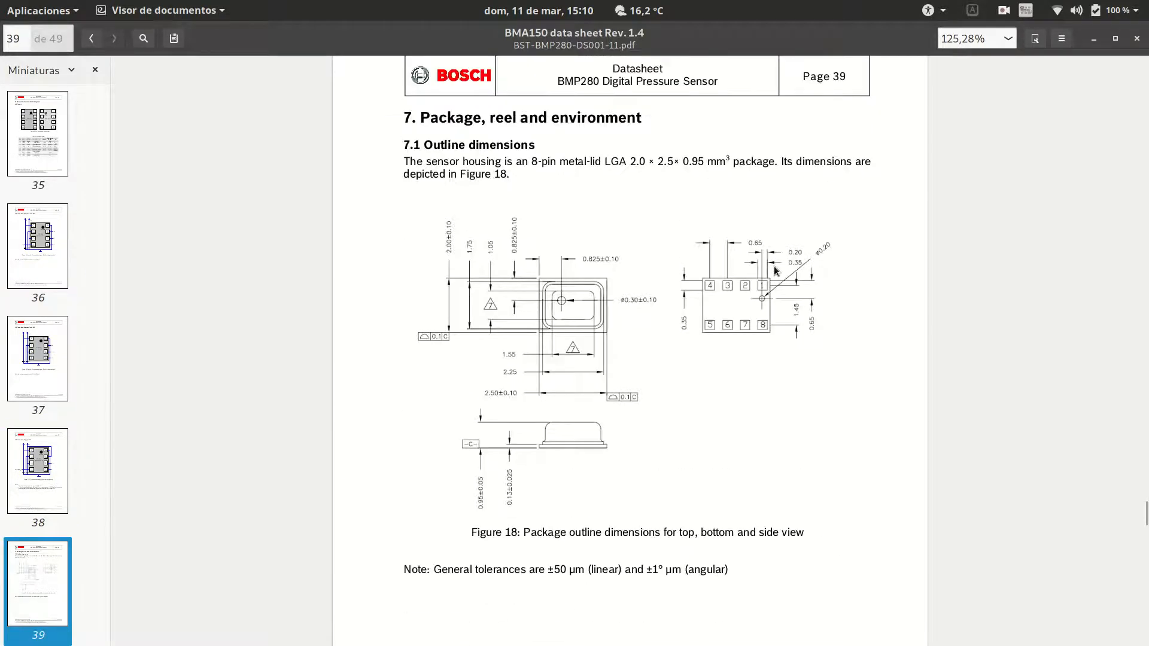
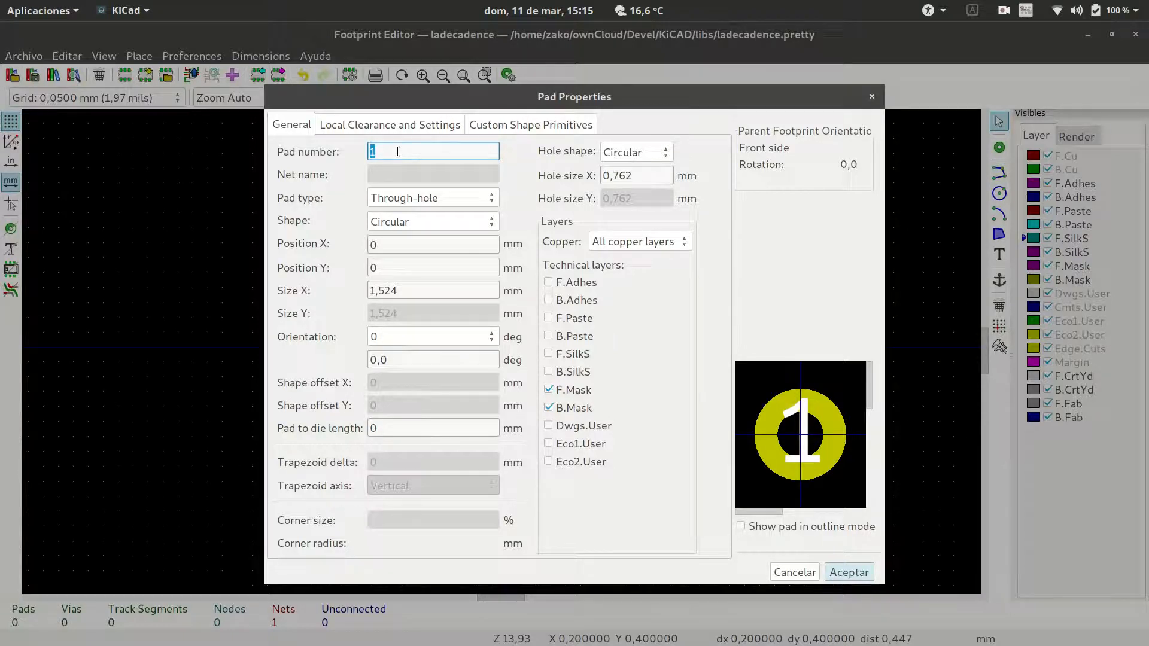
Step: Make pad 1 an SMD pad with a rectangular shape
click(408, 200)
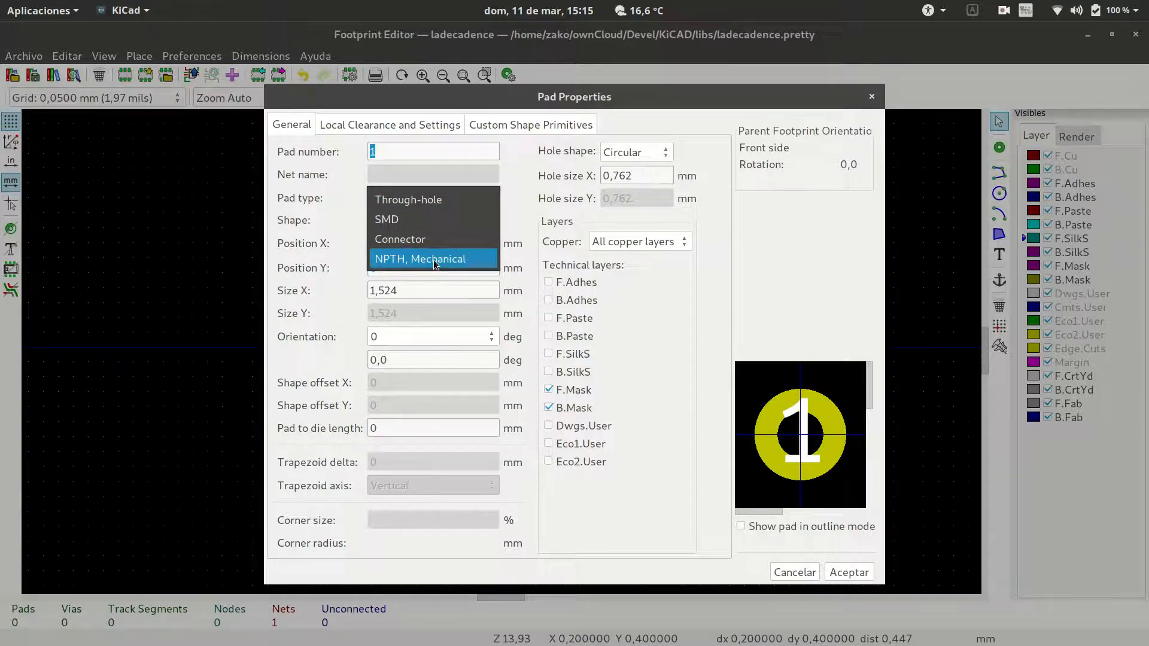
click(331, 224)
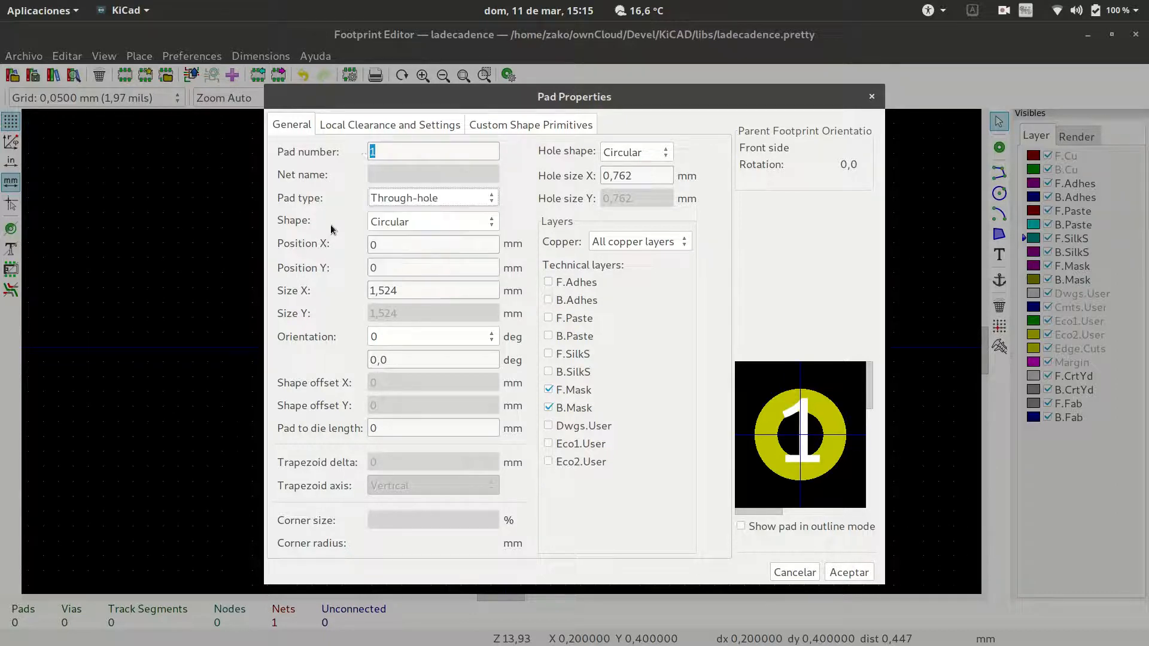
click(425, 198)
click(415, 222)
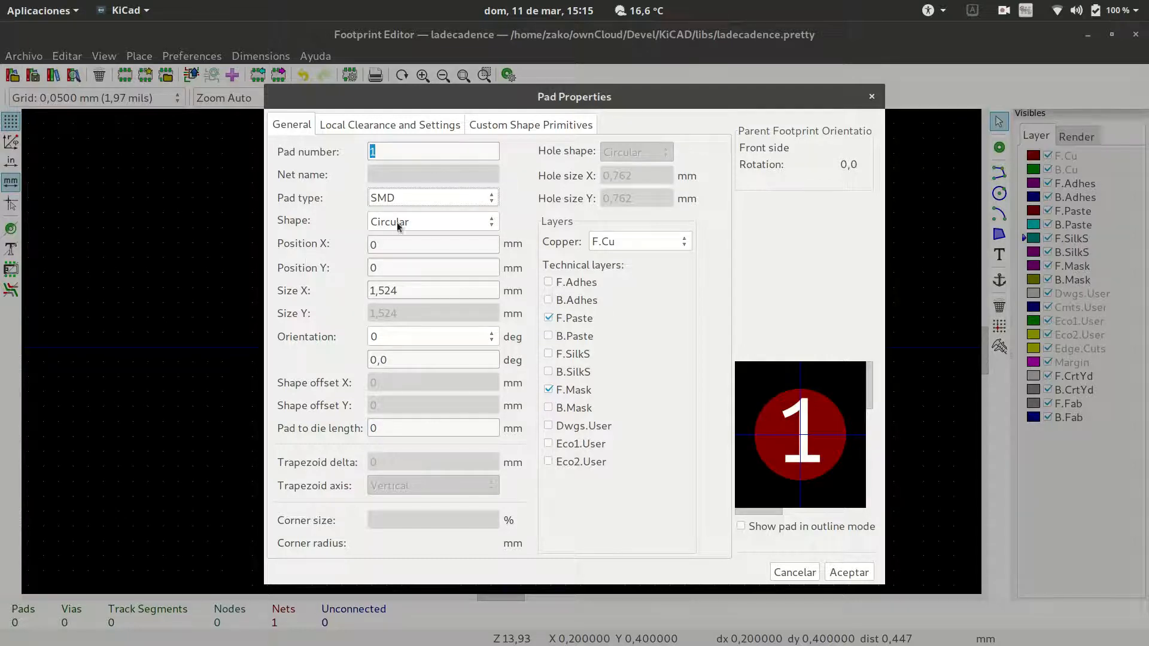
click(405, 223)
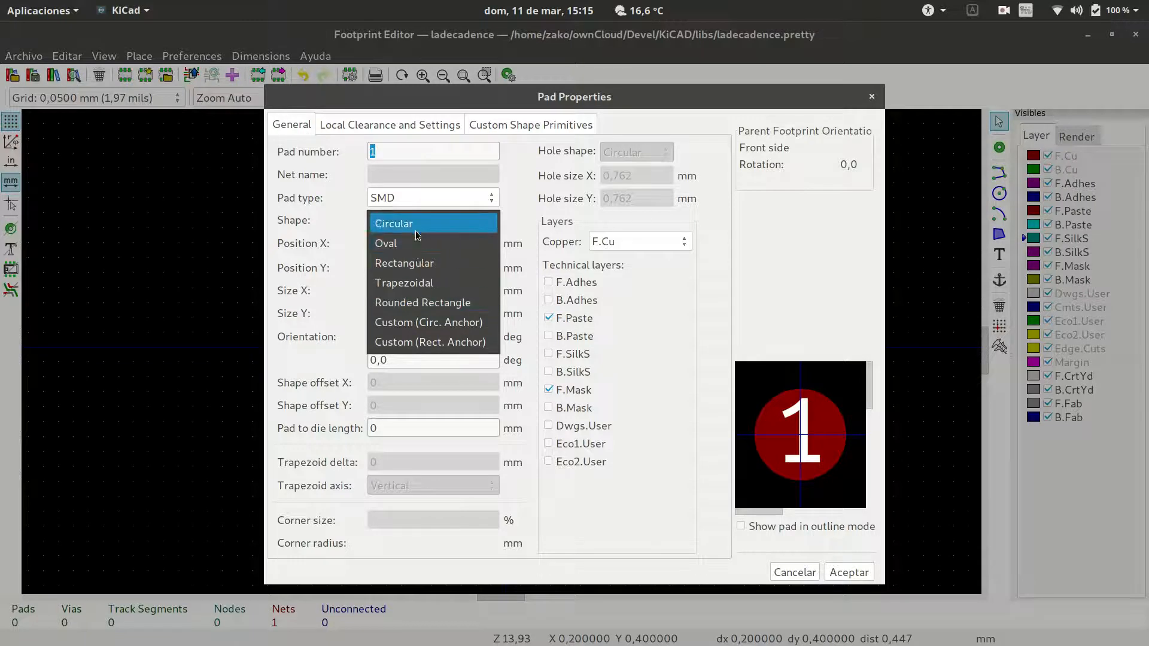
click(436, 266)
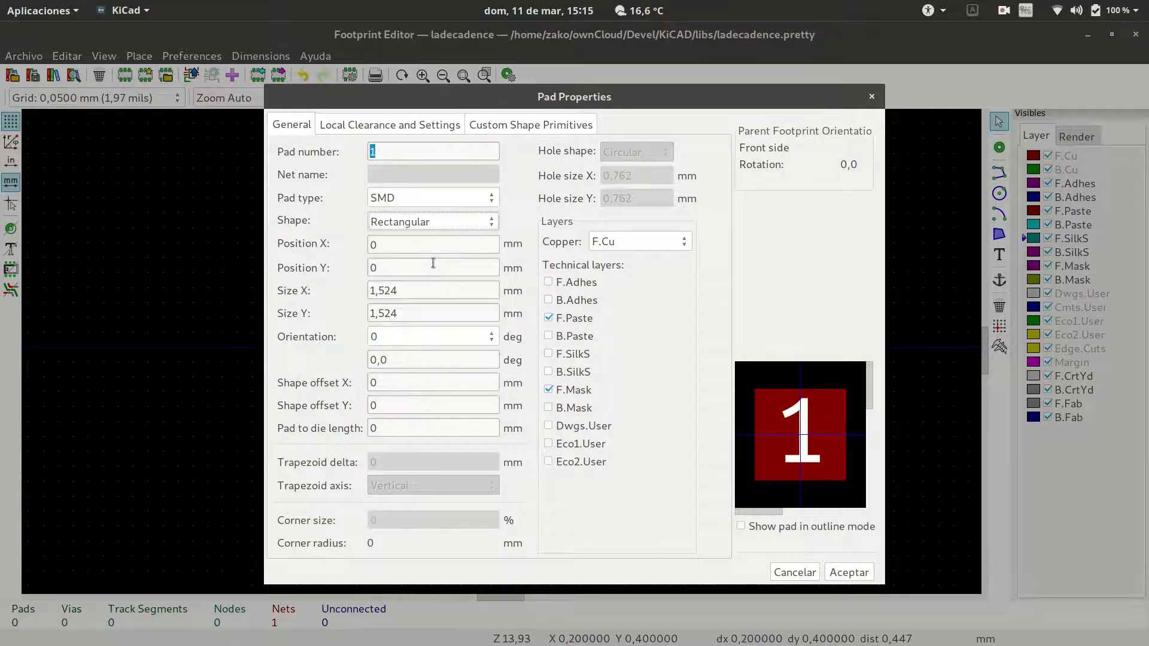
Step: Set pad 1's size to 0,35 mm in X and Y, review the clearance and custom shape settings, and apply the properties
click(403, 292)
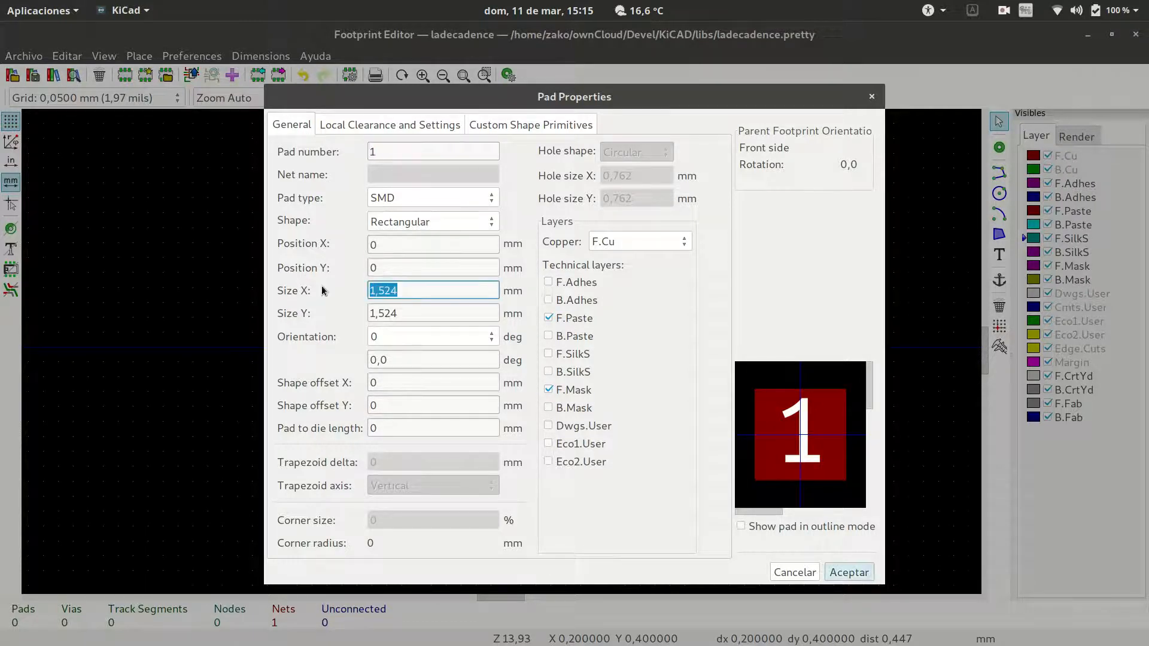
text(0,35)
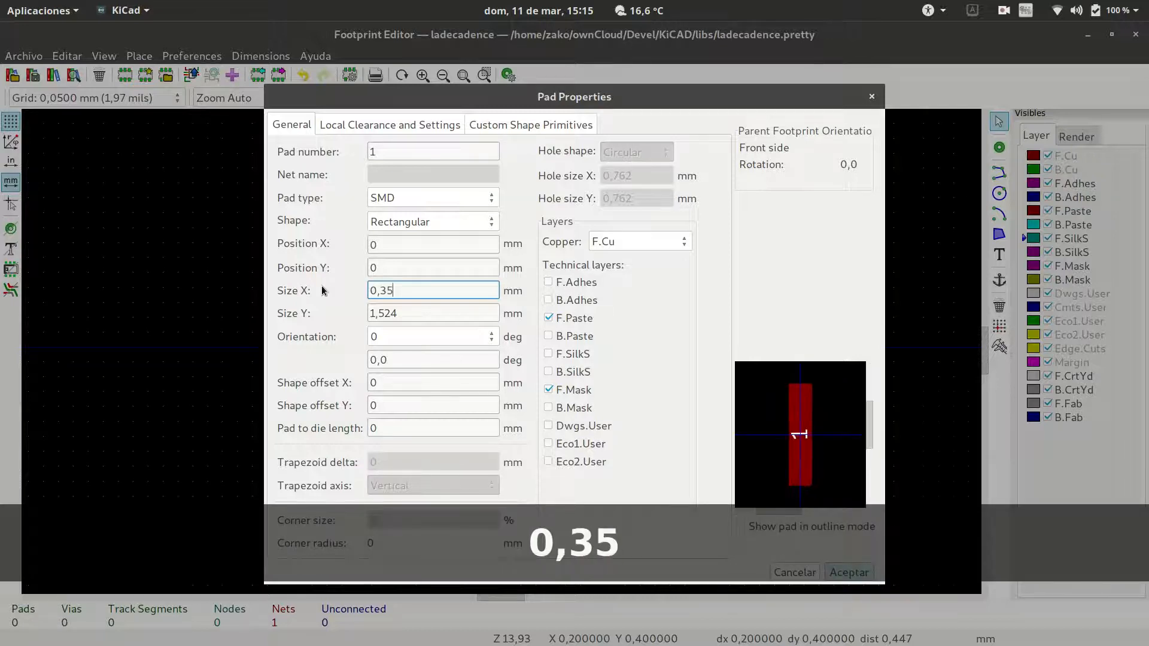
key(Tab)
text(0,3)
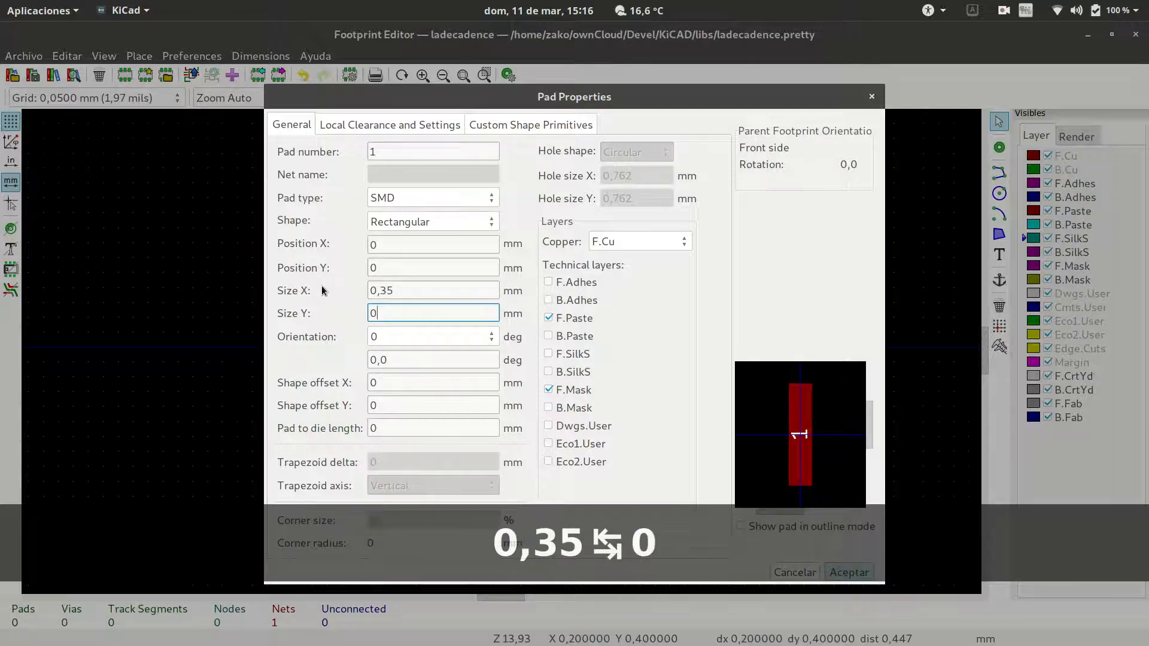
text(5)
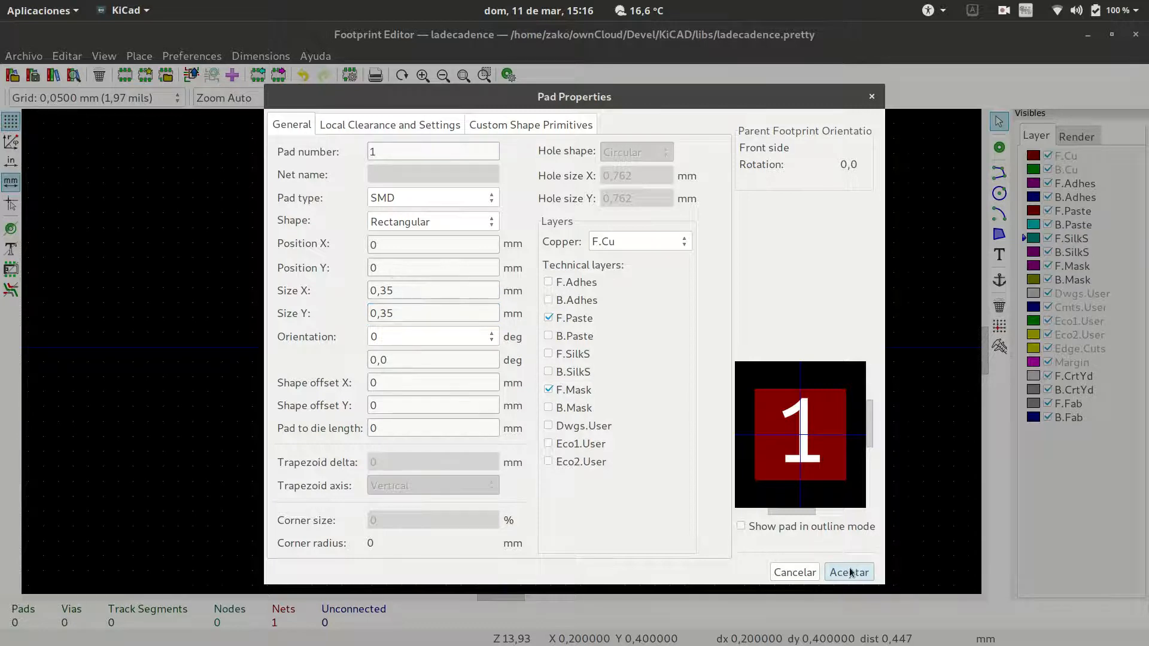
click(399, 124)
click(521, 124)
click(303, 124)
click(857, 573)
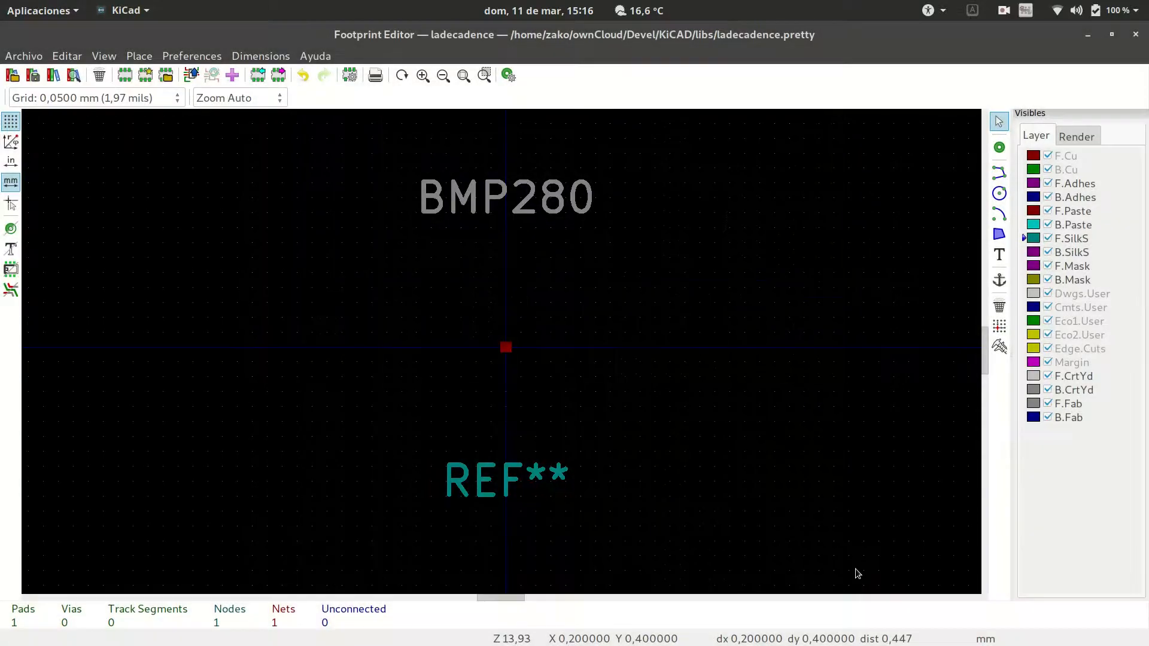
Step: Start adding pad 2 below pad 1 and check the pad pitch in the datasheet's package outline drawing
scroll(502, 351, up, 3)
scroll(501, 354, up, 1)
scroll(500, 353, down, 3)
scroll(497, 353, up, 3)
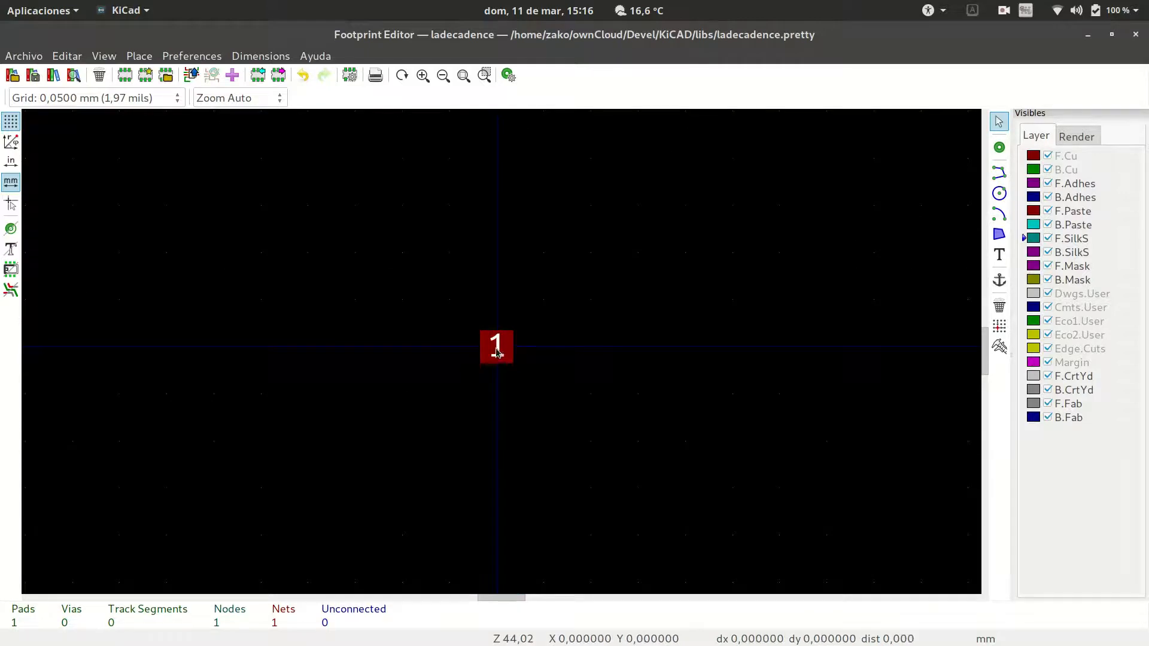
click(1000, 147)
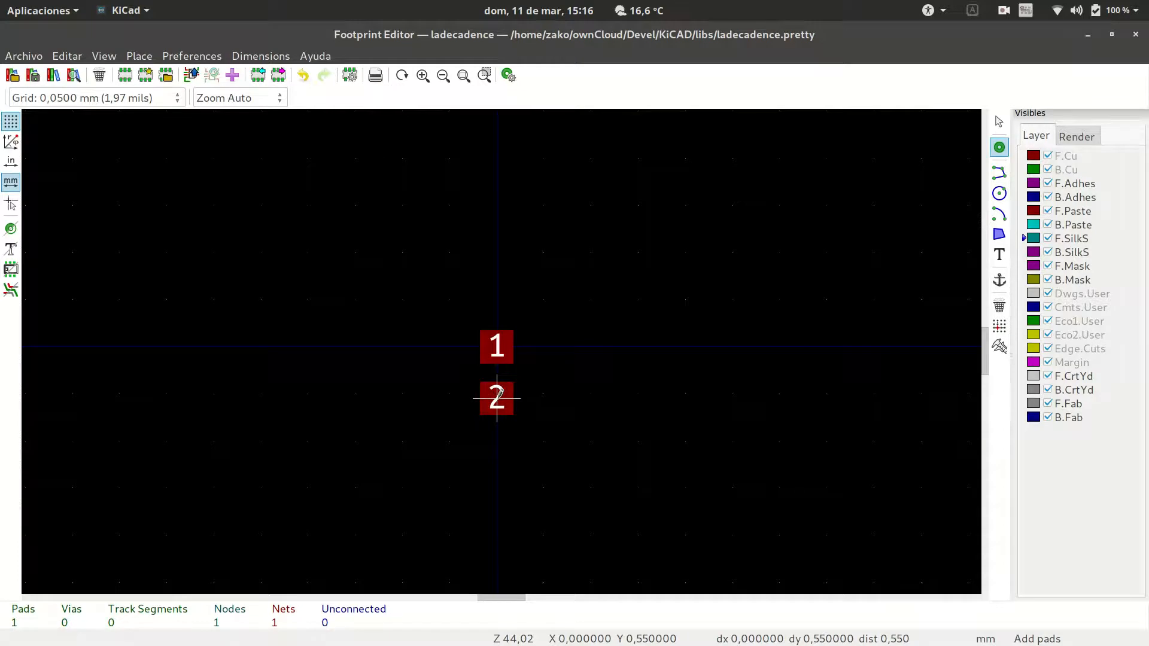
key(alt+Tab)
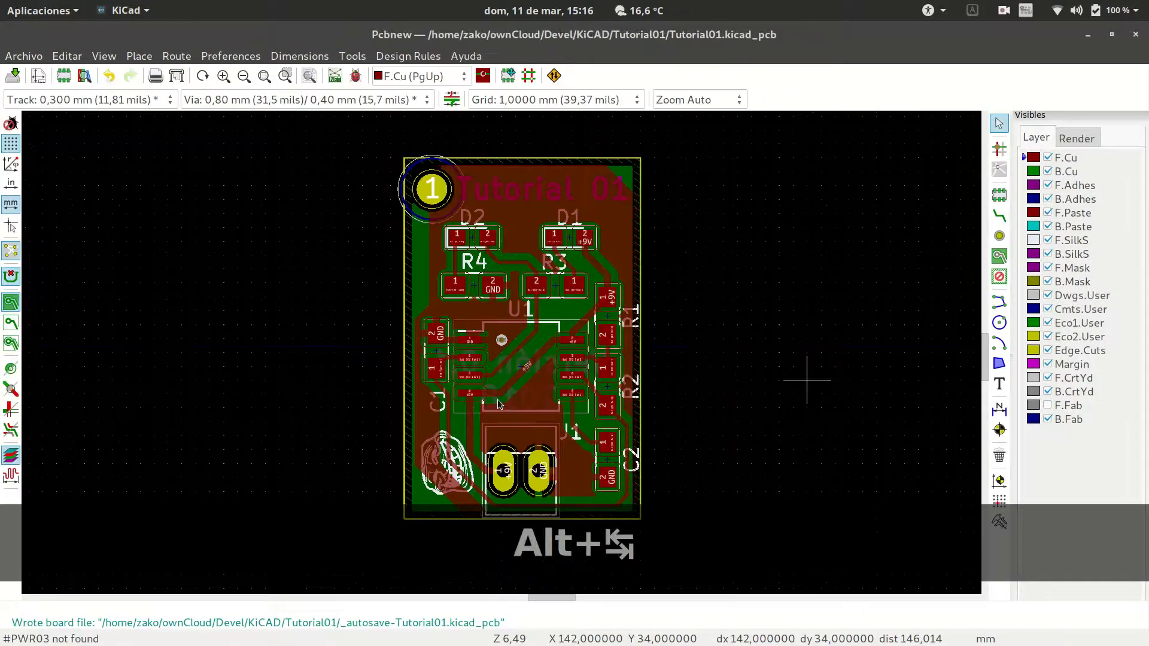
key(alt+Tab)
key(alt+Tab)
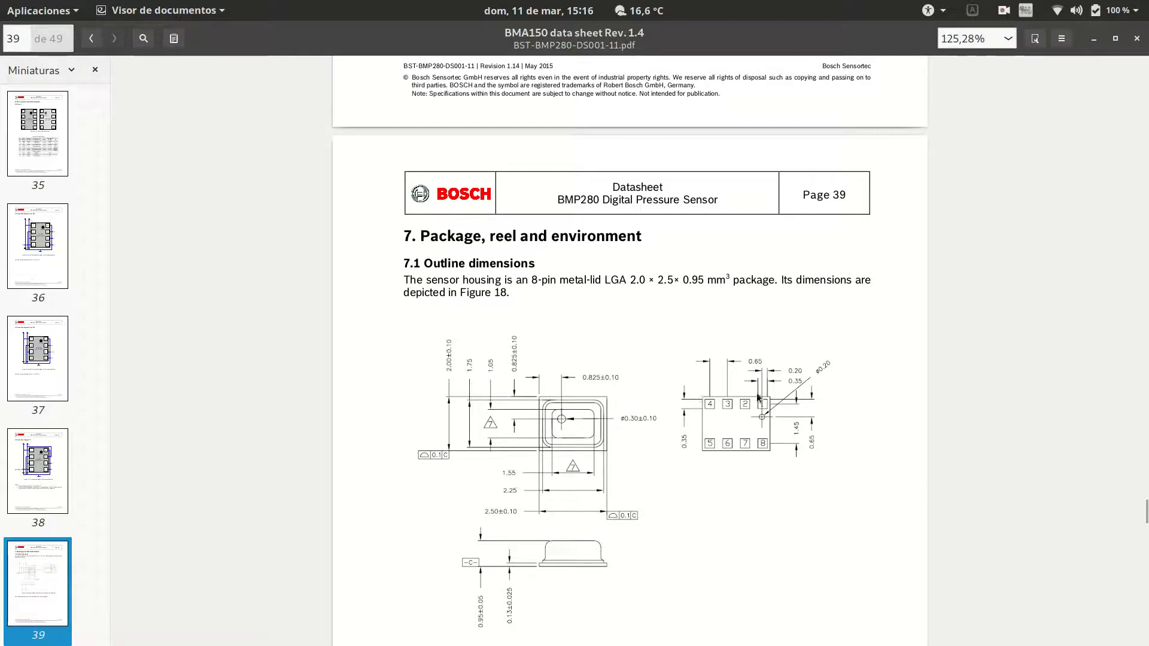
Step: Return to the Footprint Editor and place pads 2, 3 and 4 below pad 1 at X 0, Y 0.65, 1.3 and 1.95 mm
key(alt+Tab)
key(alt+Tab)
key(alt+Tab)
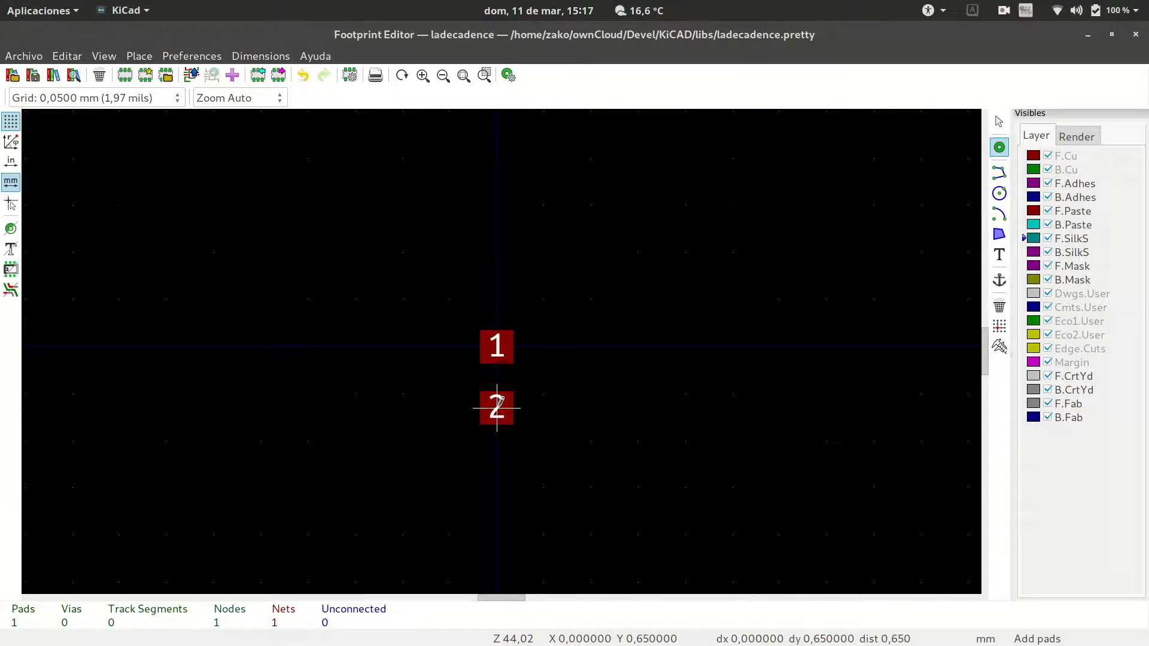
click(497, 408)
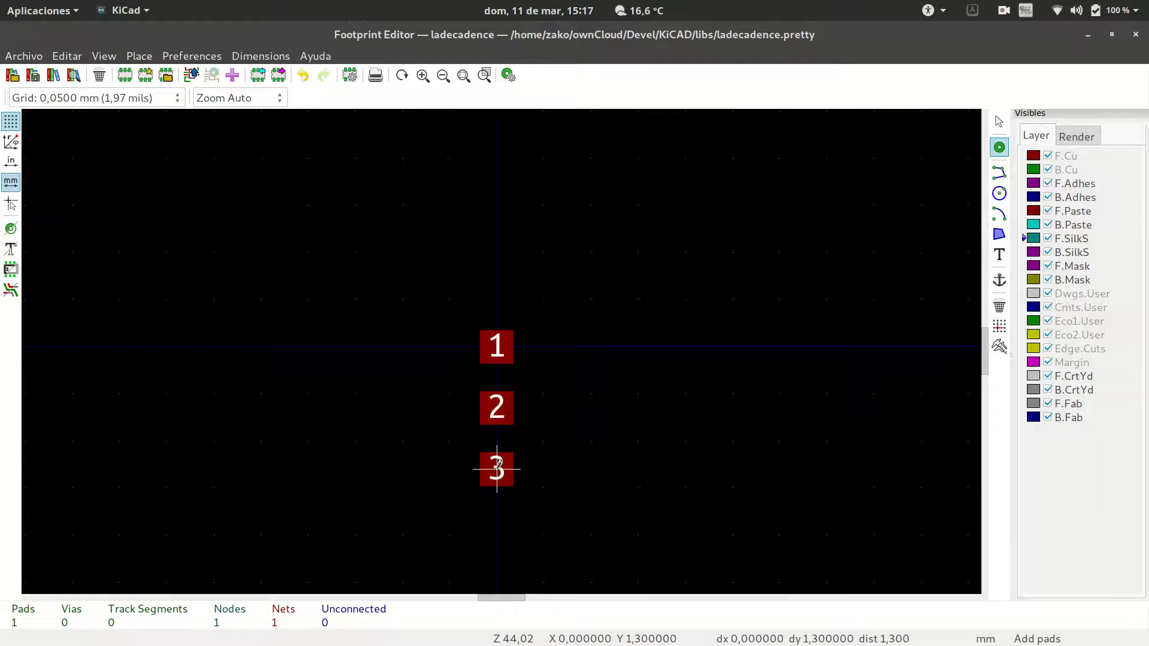
click(497, 468)
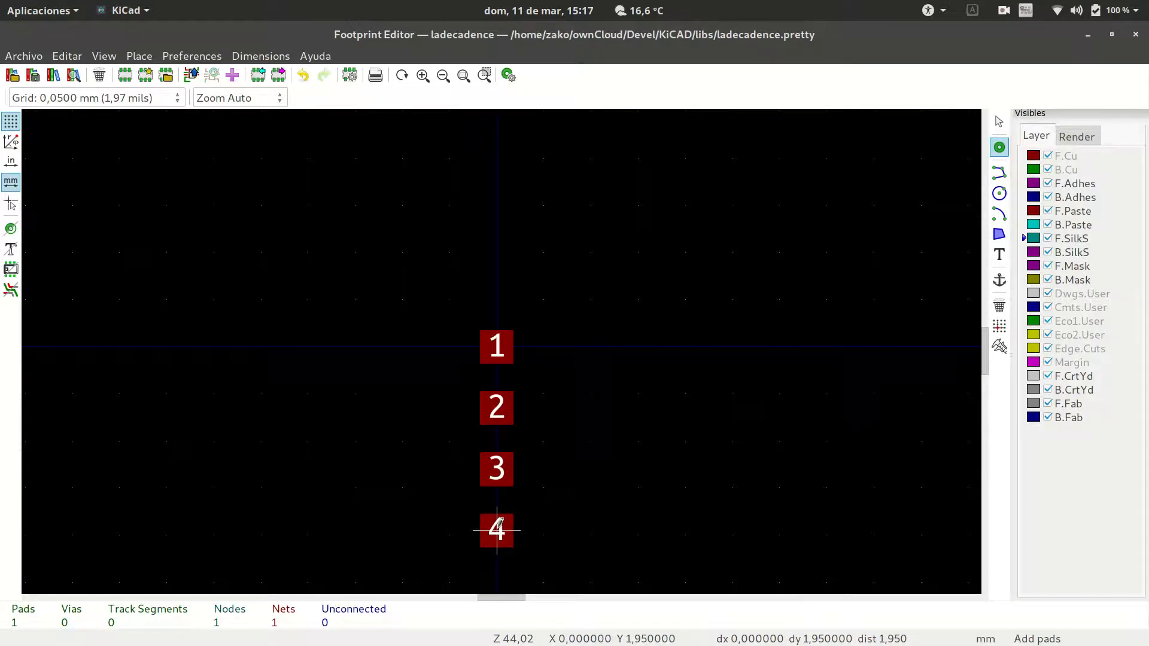
click(496, 530)
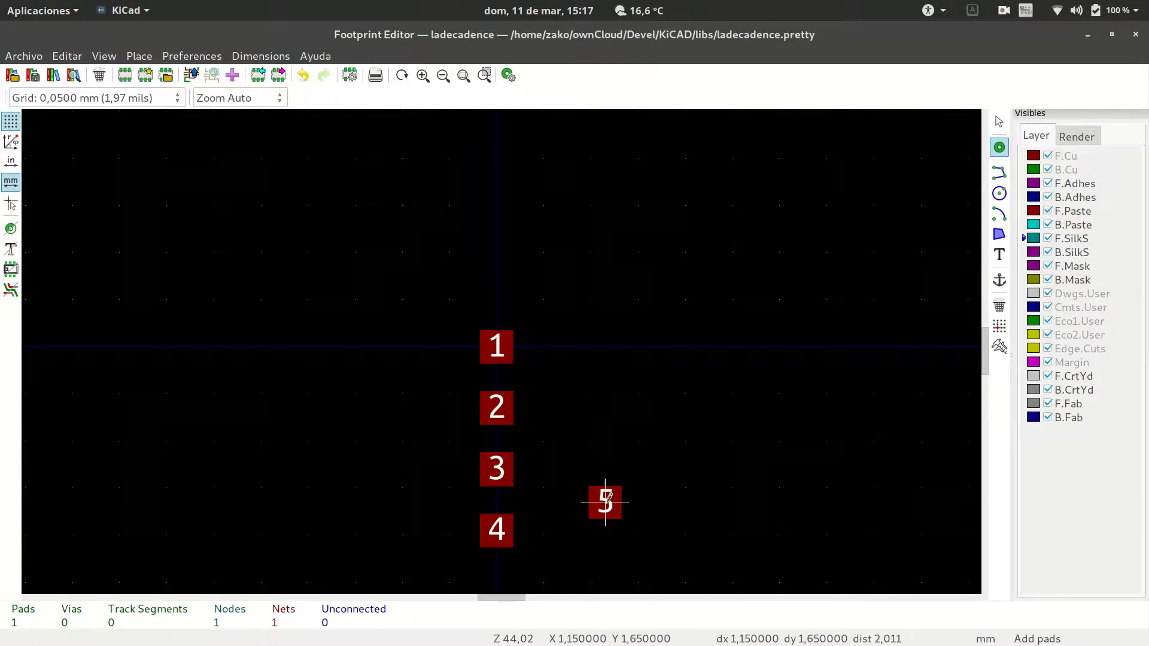
Step: Check the spacing between the two pad rows in the datasheet's package outline drawing, and return to the Footprint Editor
key(alt+Tab)
key(alt+Tab)
key(alt+Tab)
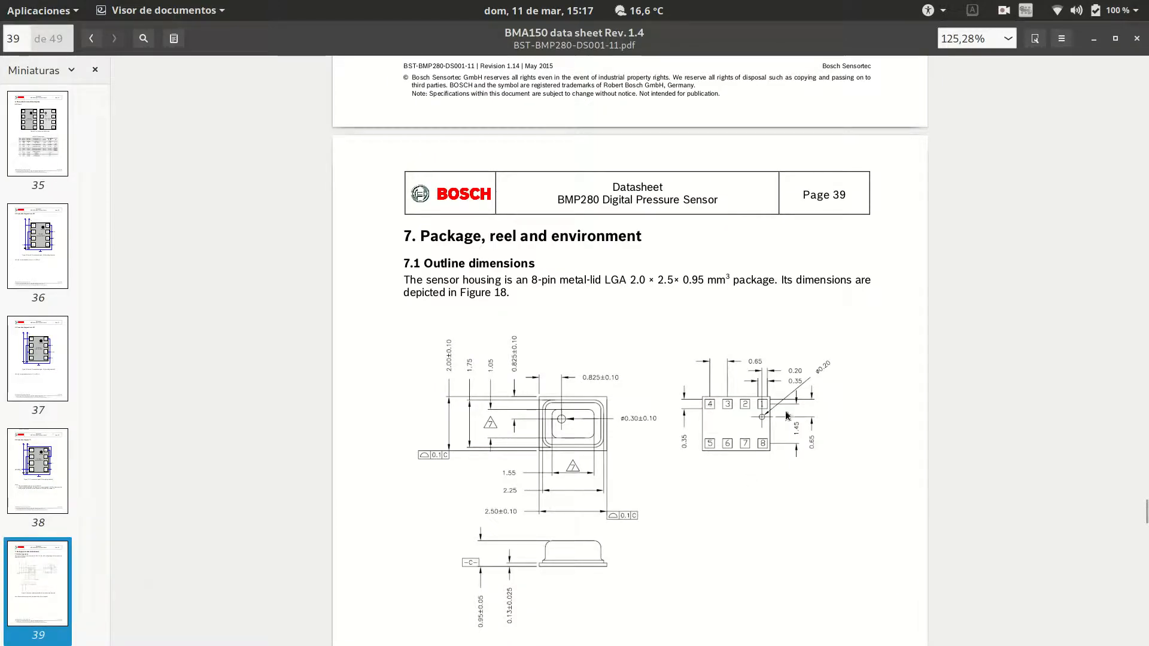
key(alt+Tab)
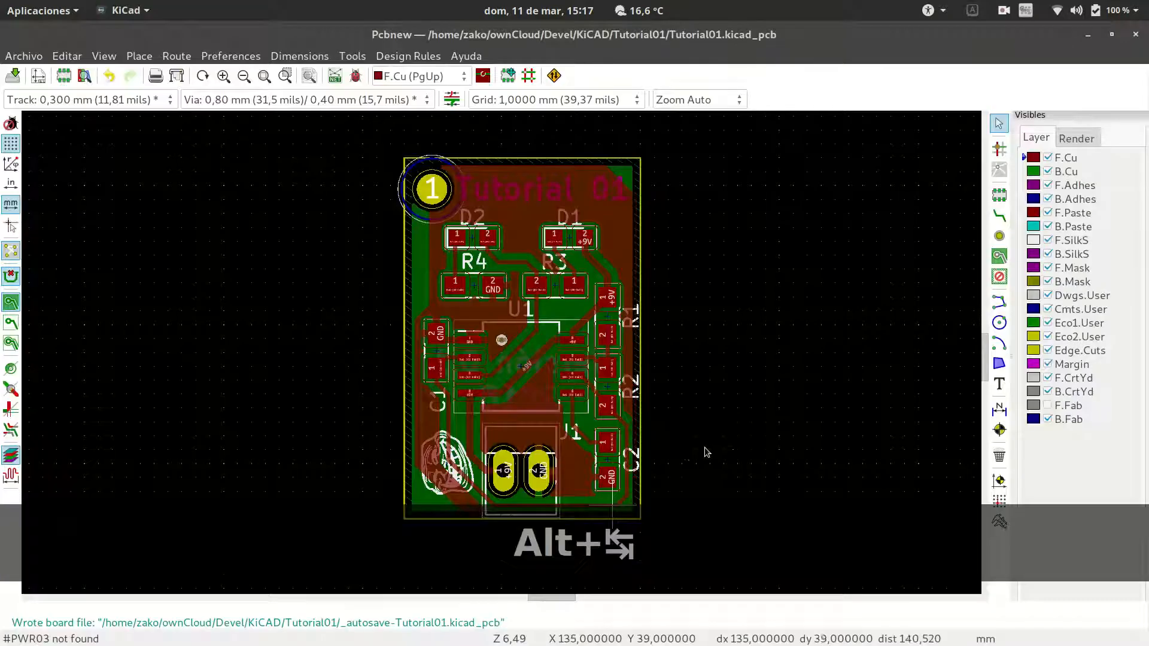
key(alt+Tab)
key(alt+Tab)
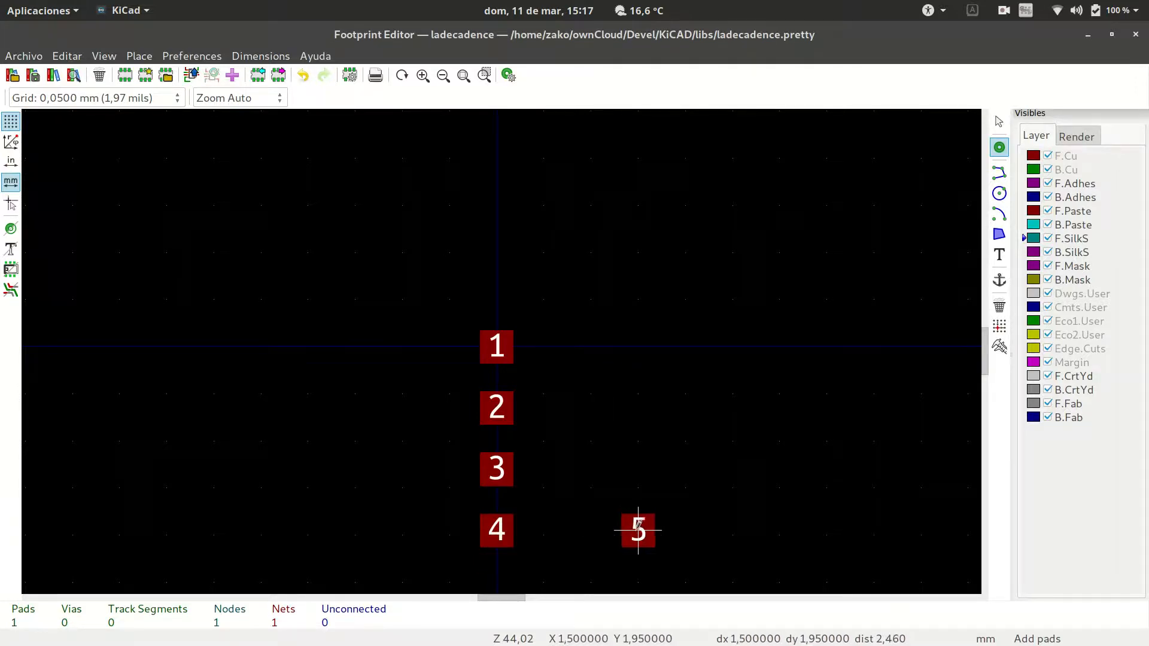
Step: Place pads 5, 6, 7 and 8 upward in a second column at X 1,45 and Y 1,95, 1,3, 0,65 and 0 mm
click(634, 530)
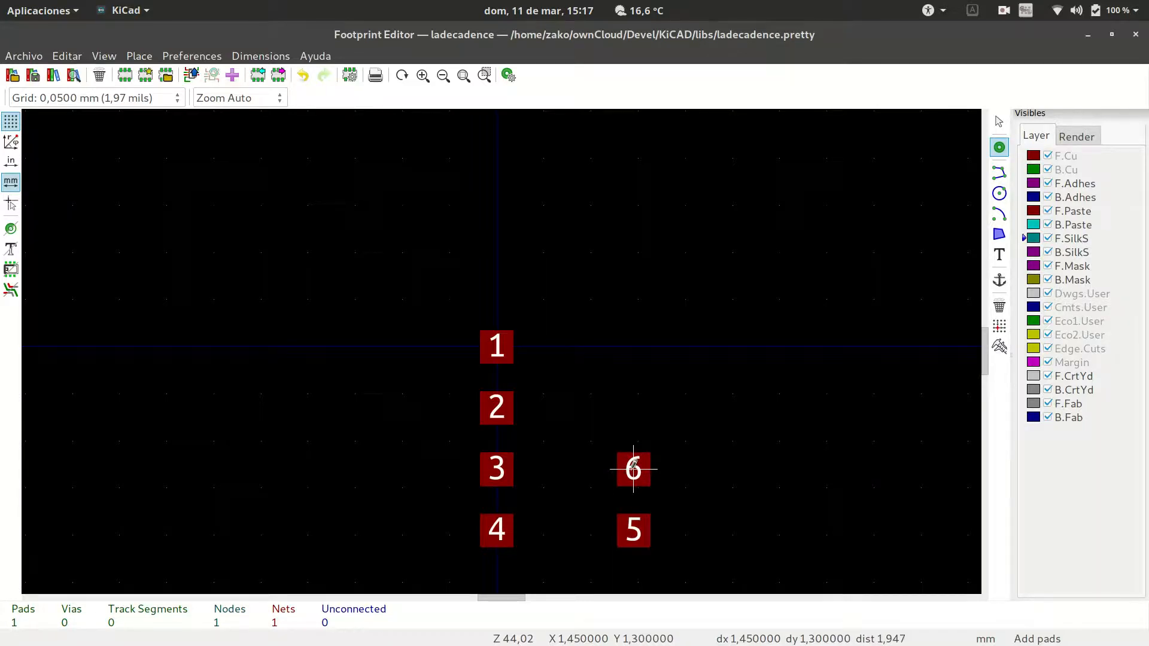
click(634, 469)
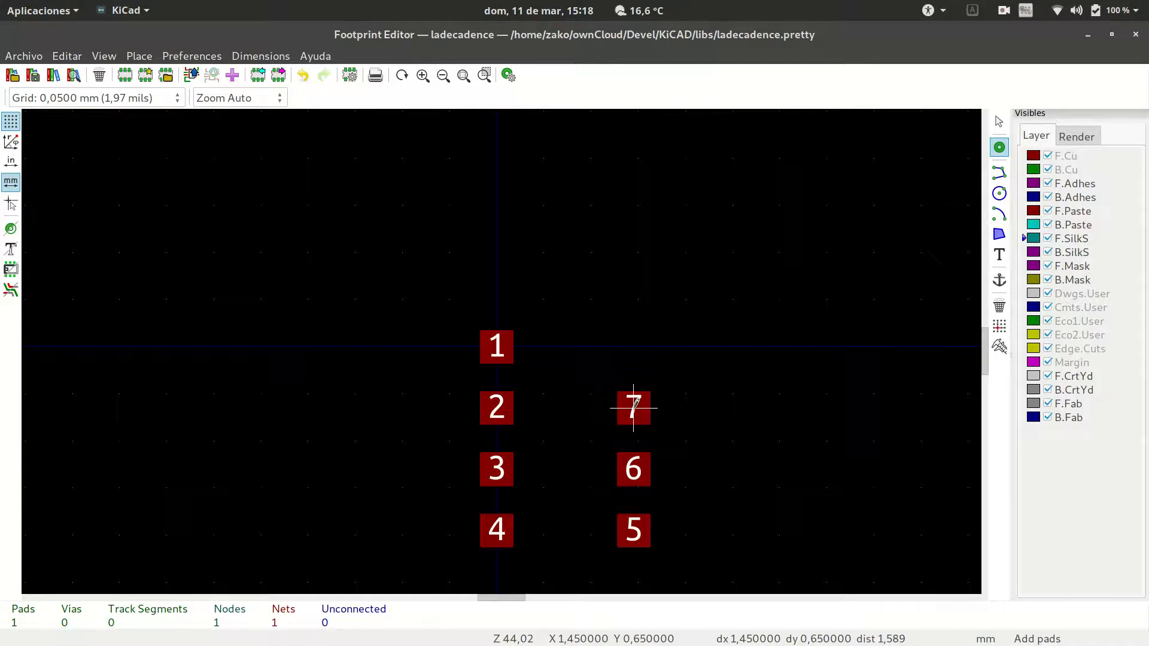
click(633, 407)
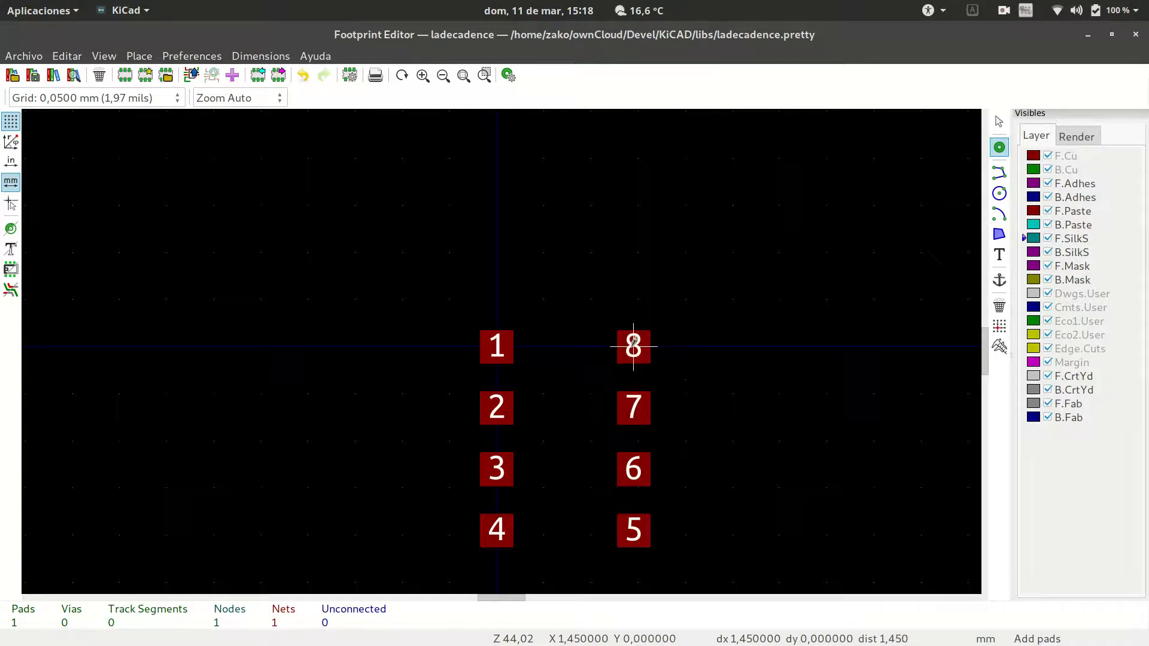
click(634, 346)
scroll(706, 344, down, 3)
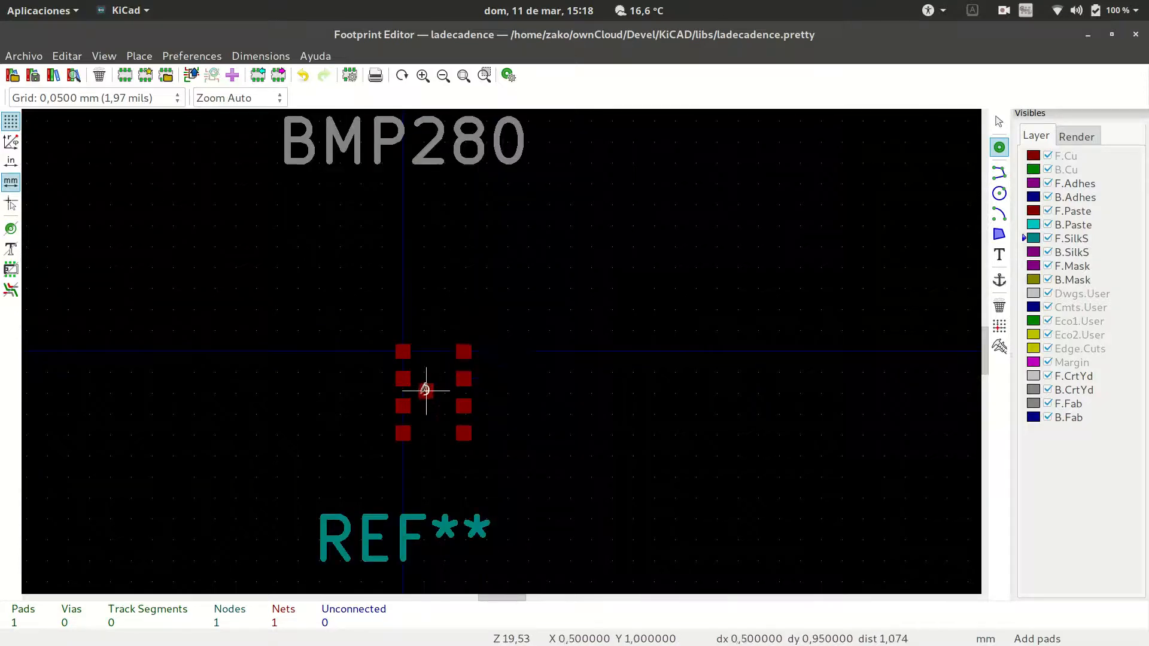
scroll(425, 390, up, 3)
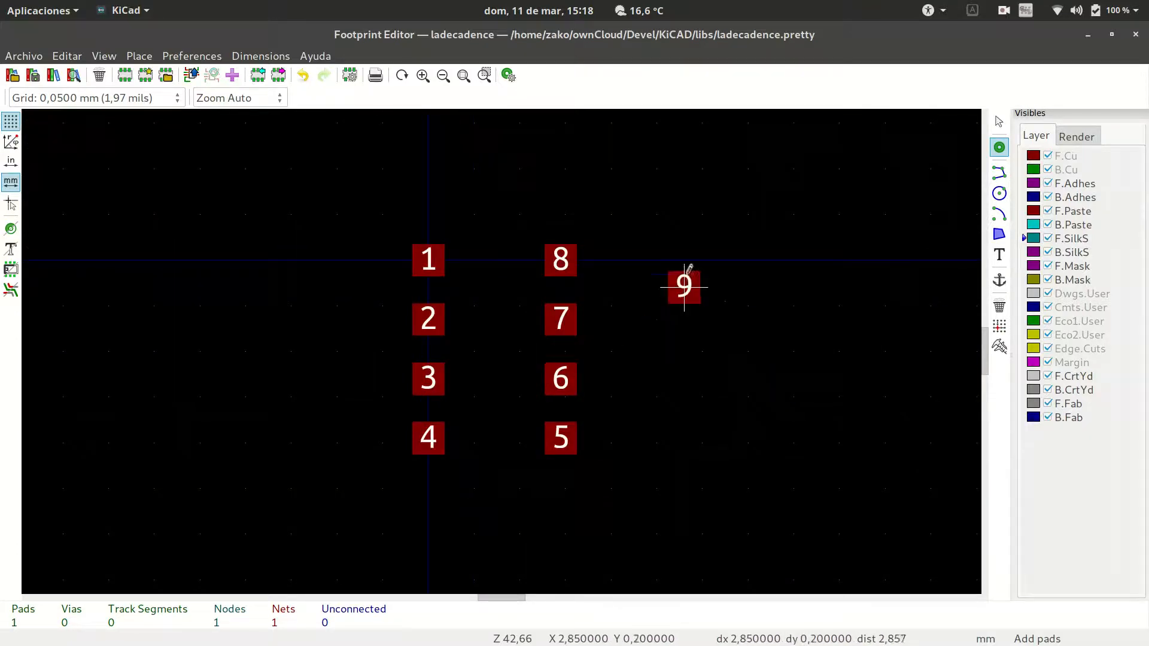
key(Escape)
Step: Select all eight pads and move them together around the origin, with pad 5 at X 0,7 and Y 1 mm
scroll(500, 361, down, 3)
scroll(504, 356, up, 1)
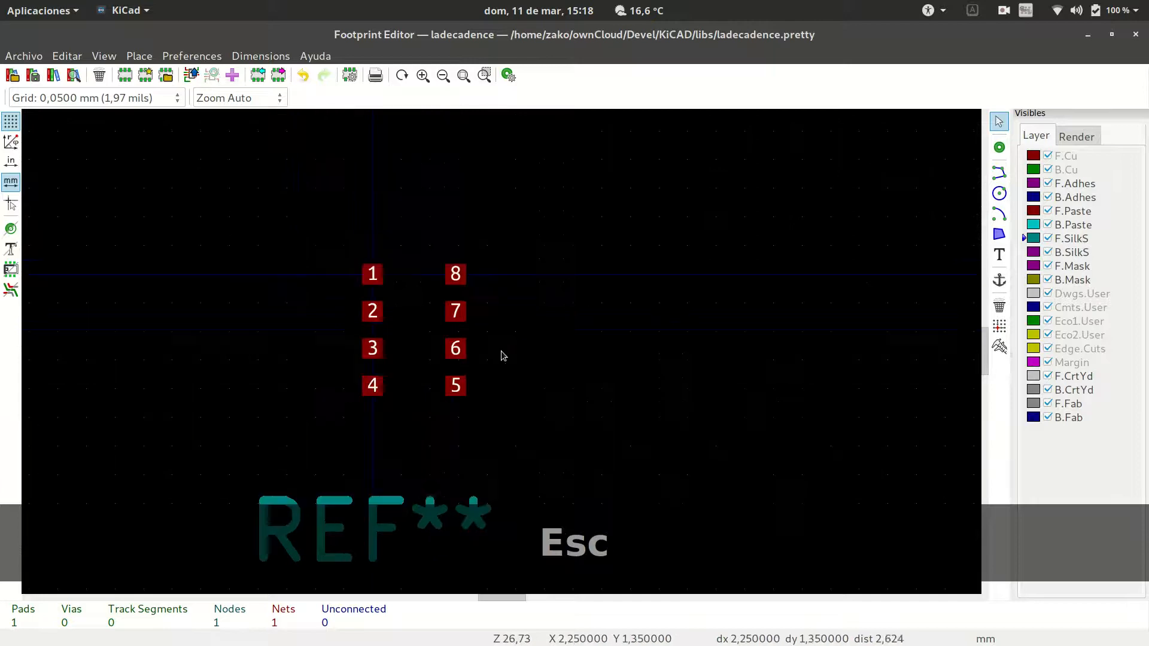
scroll(503, 357, down, 2)
scroll(502, 355, up, 3)
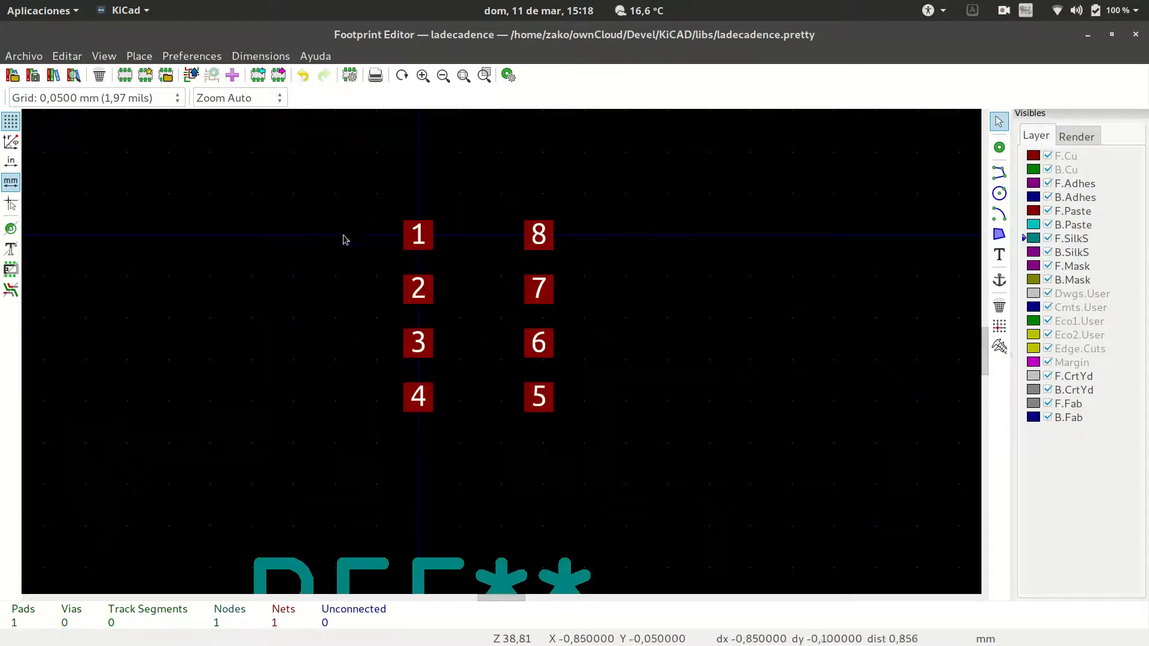
drag(376, 195, 592, 437)
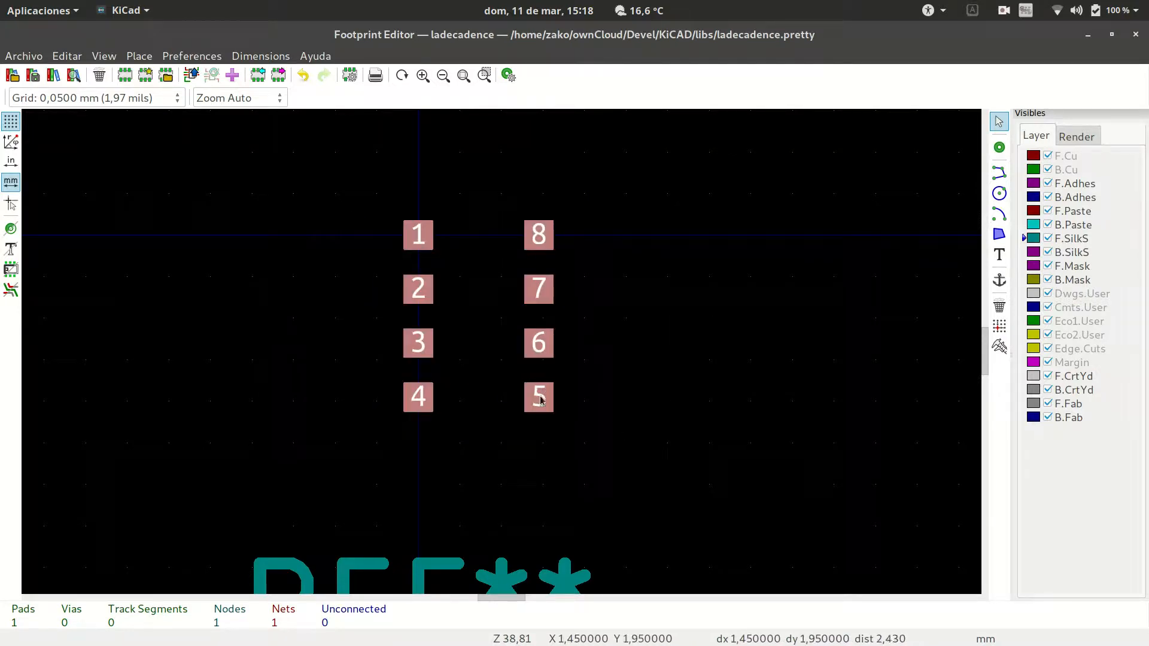
key(m)
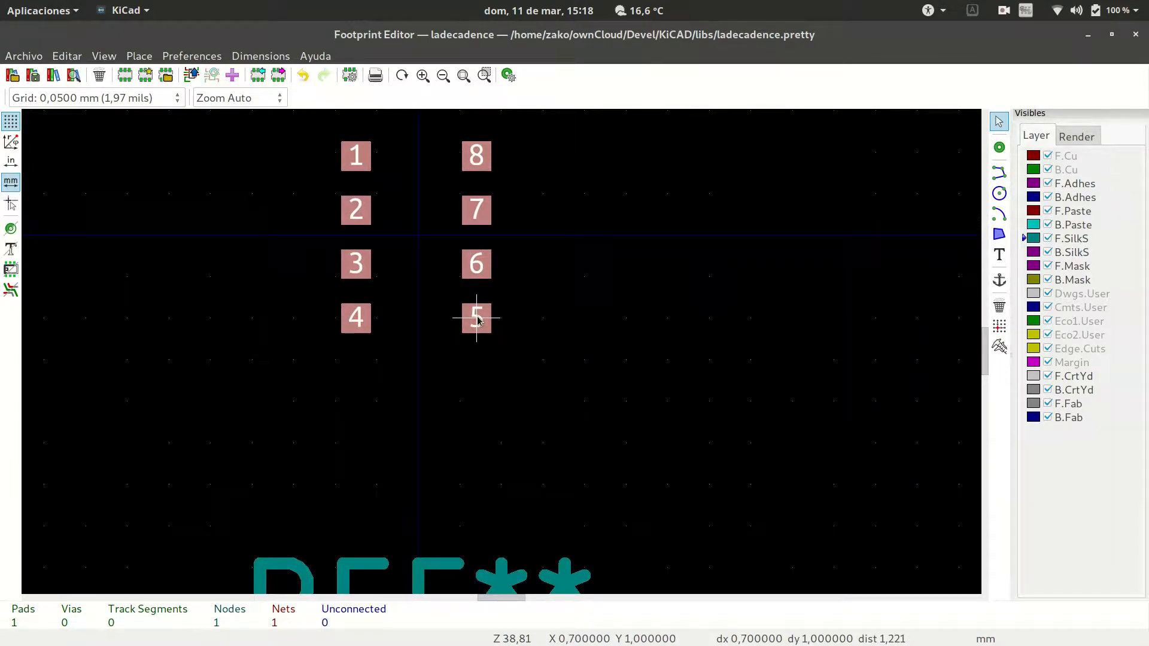
click(477, 317)
scroll(652, 343, down, 4)
scroll(442, 321, up, 4)
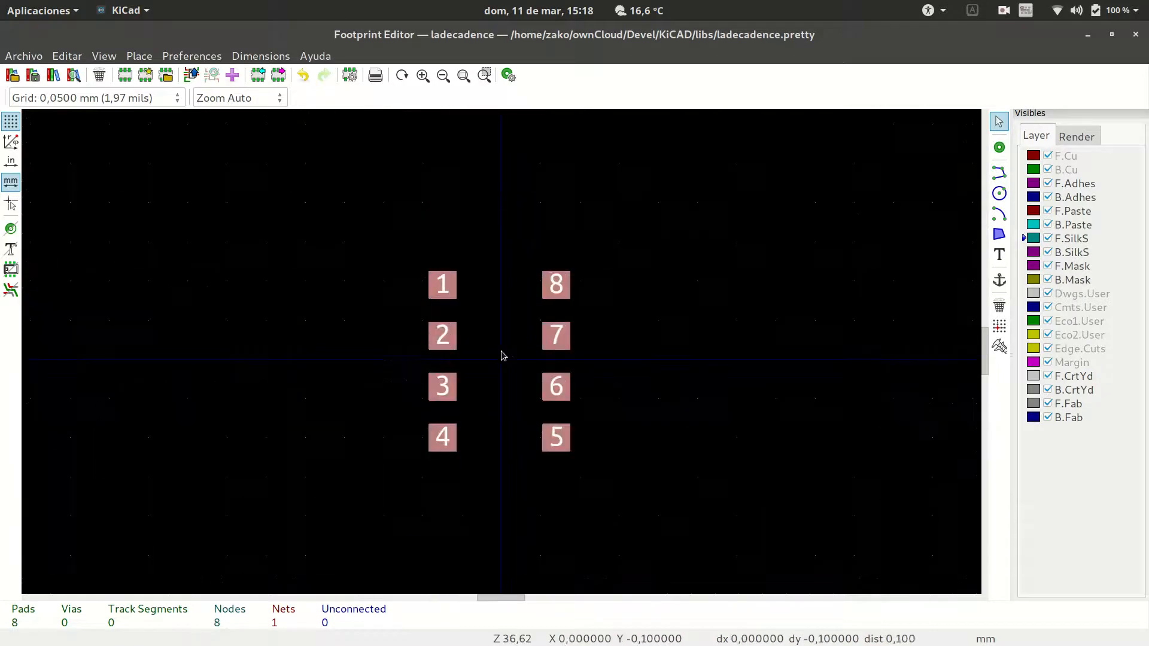
Step: Review the package body dimensions in the datasheet's outline drawing, and return to the Footprint Editor
key(alt+Tab)
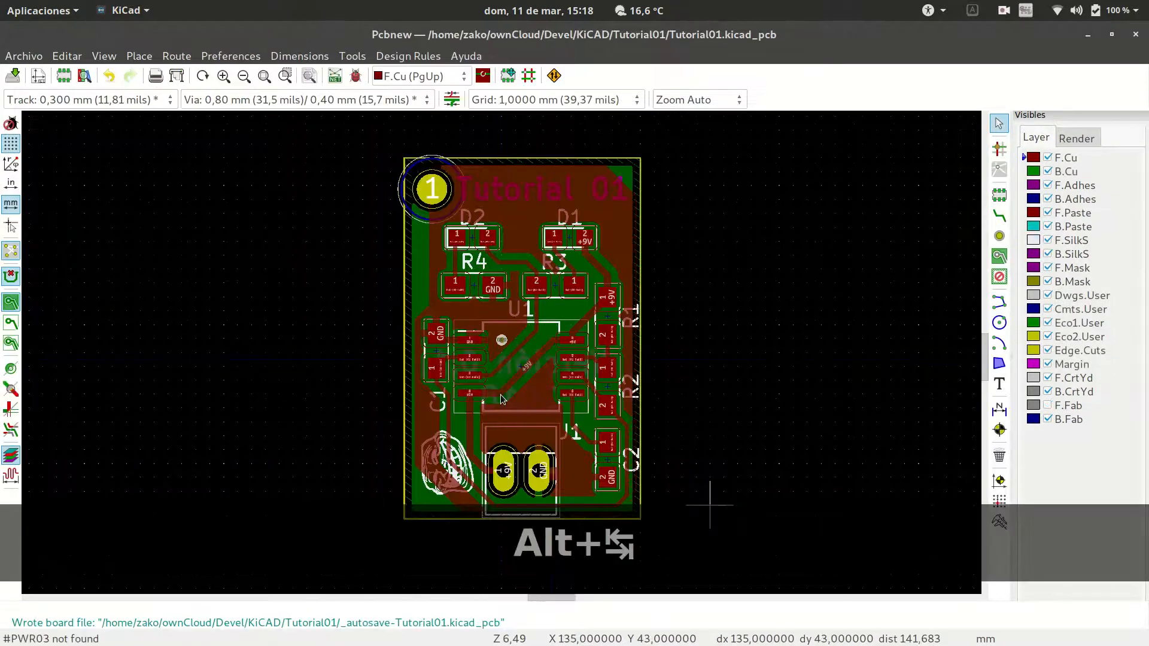
key(alt+Tab)
key(alt+Tab)
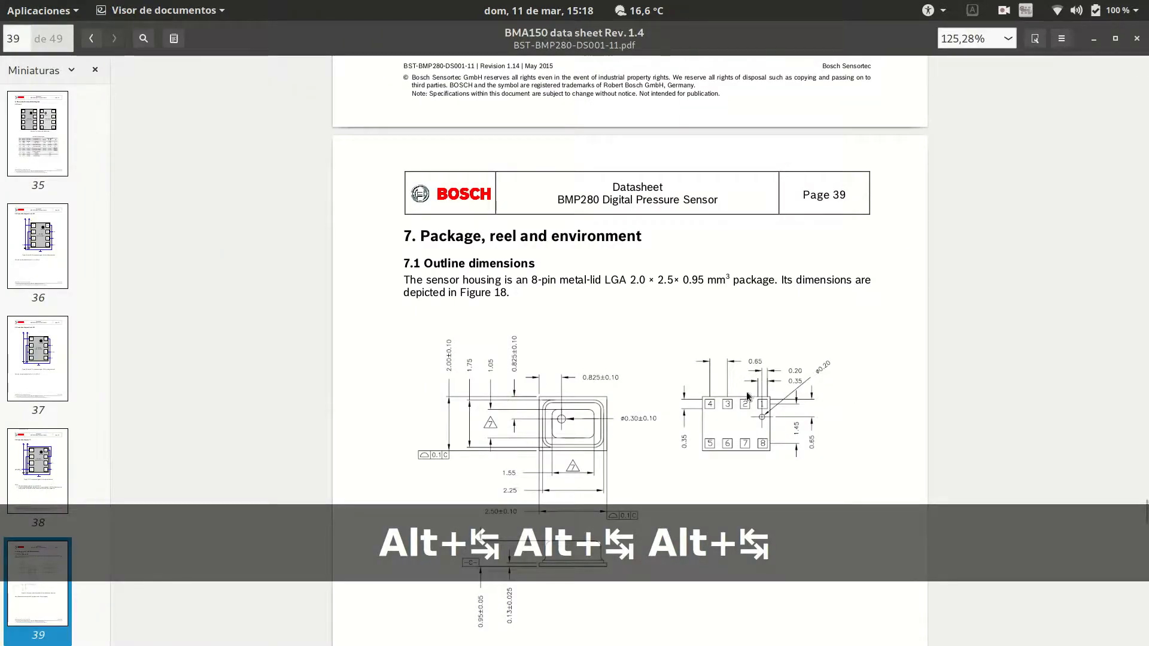
scroll(737, 443, down, 3)
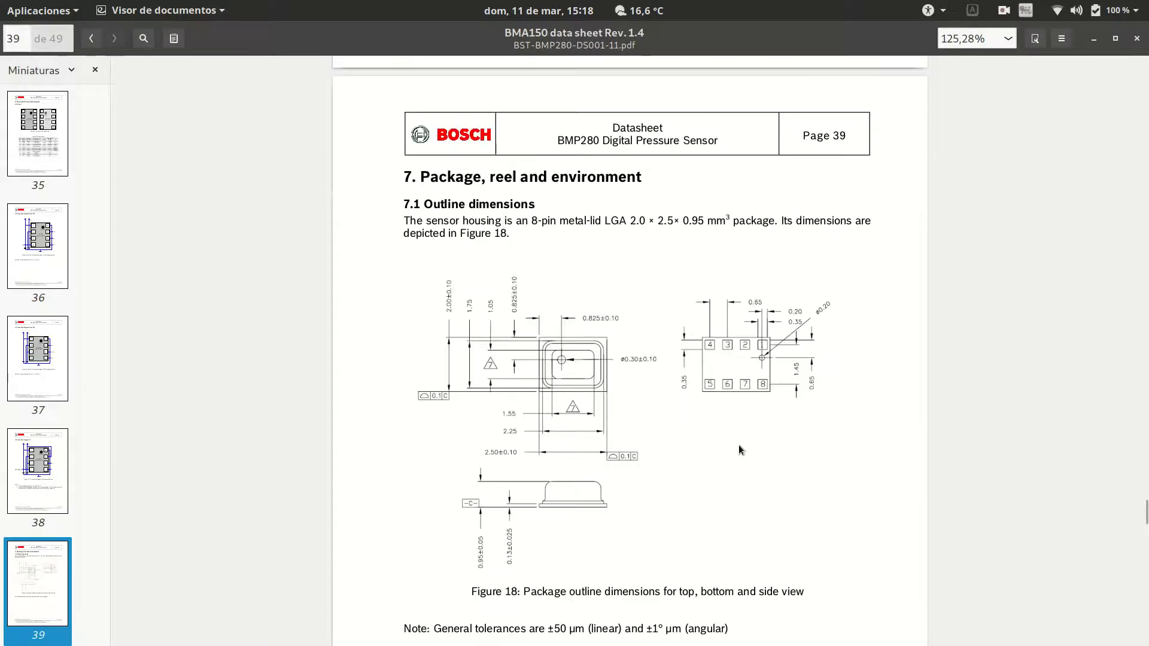
scroll(741, 428, up, 3)
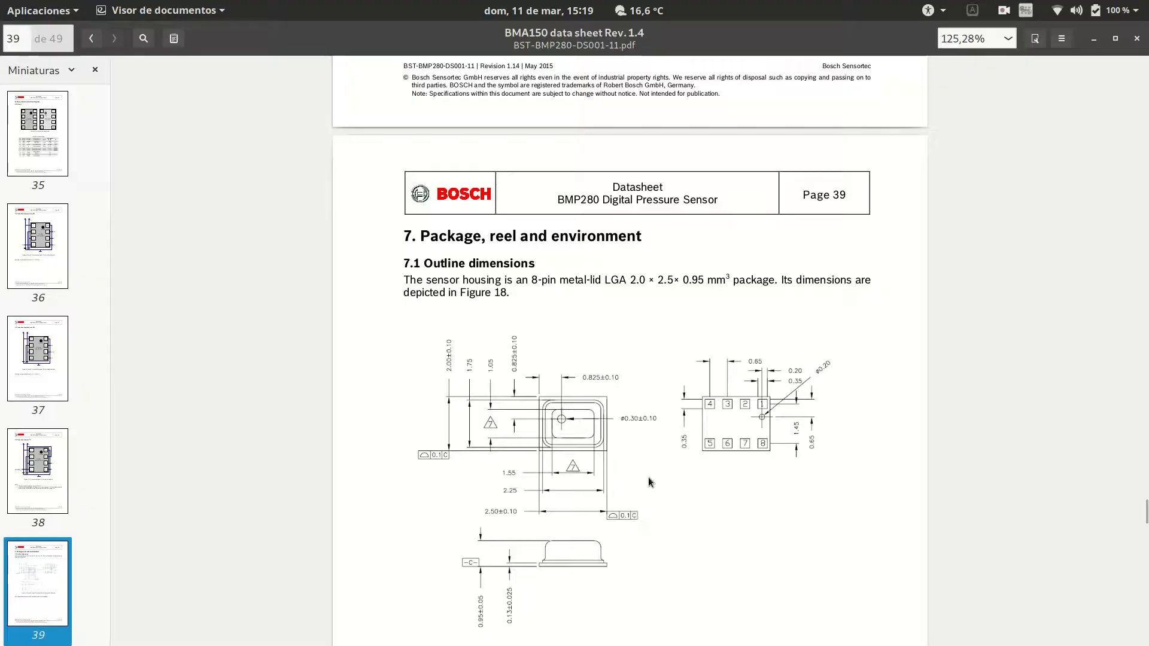
key(alt+Tab)
key(alt+Tab)
key(alt+Tab)
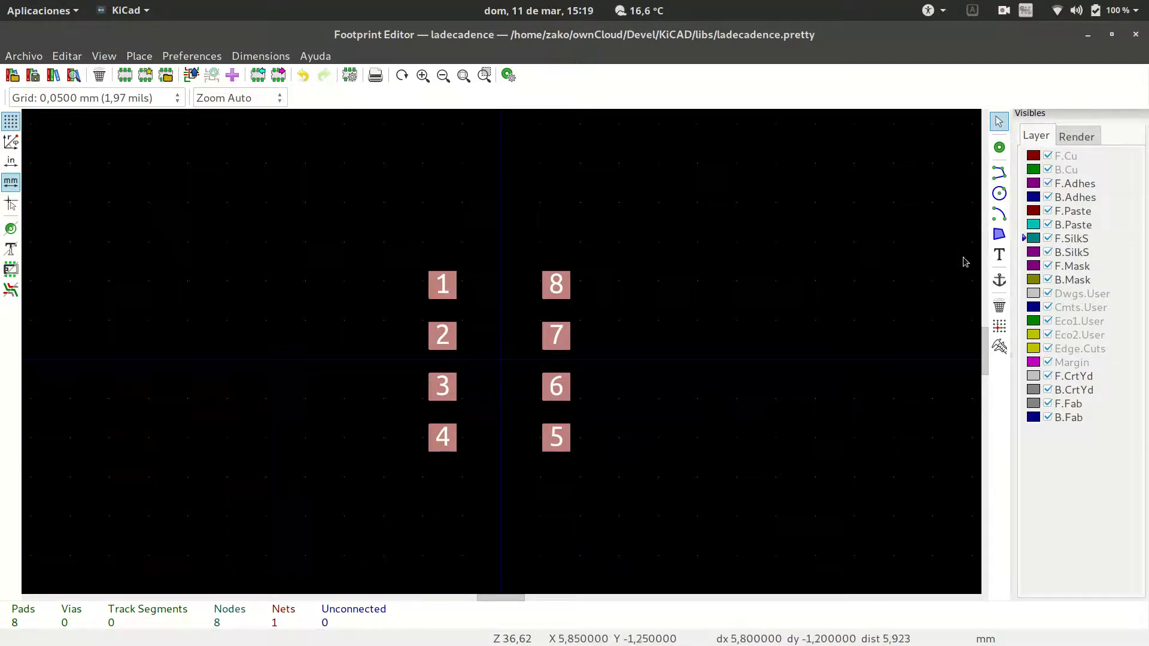
Step: Draw the top, right and bottom F.SilkS outline lines around the pads through (-1, -1,2), (1, -1,2), (1, 1,25) and (-1, 1,25) mm
click(999, 235)
click(999, 172)
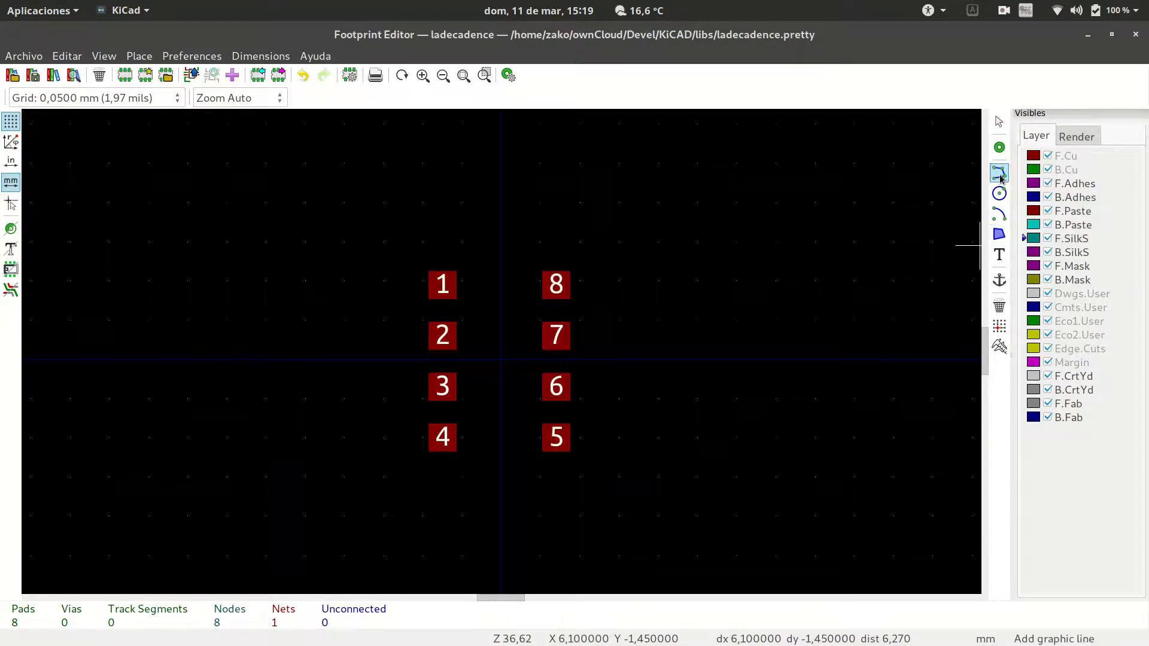
click(423, 264)
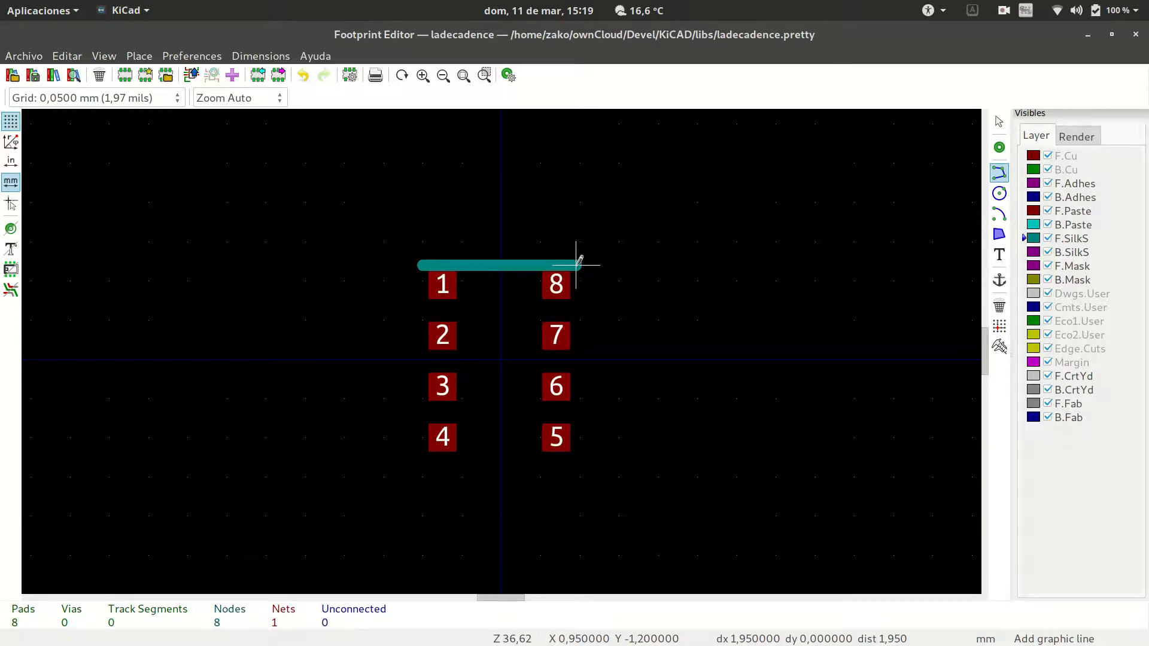
click(580, 264)
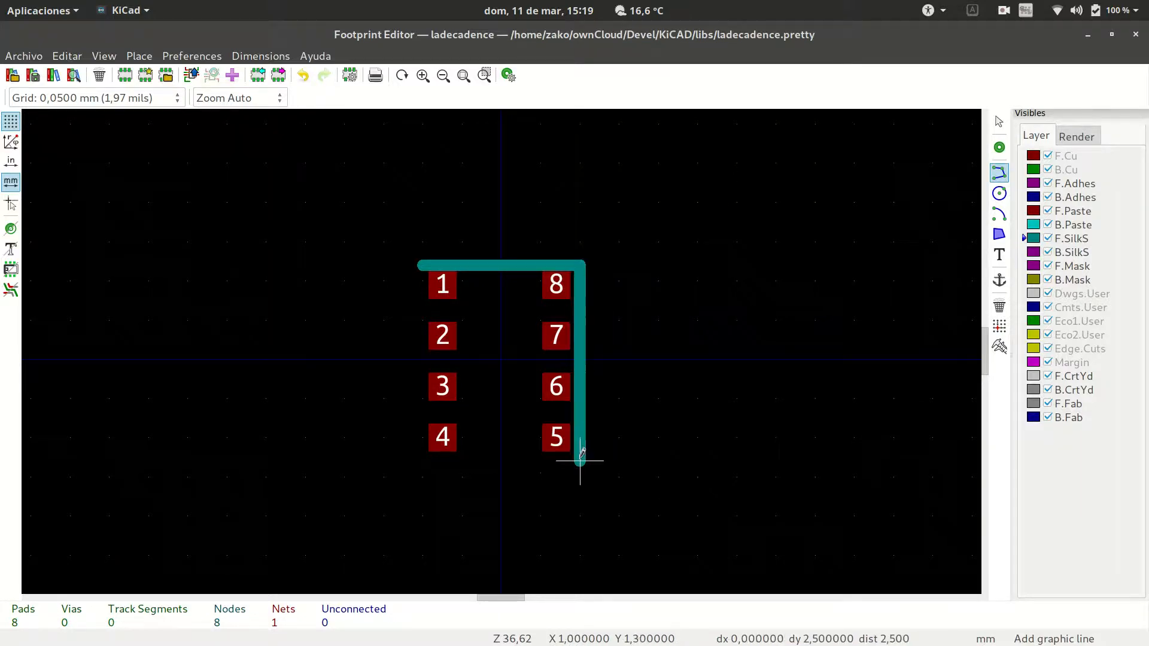
click(580, 457)
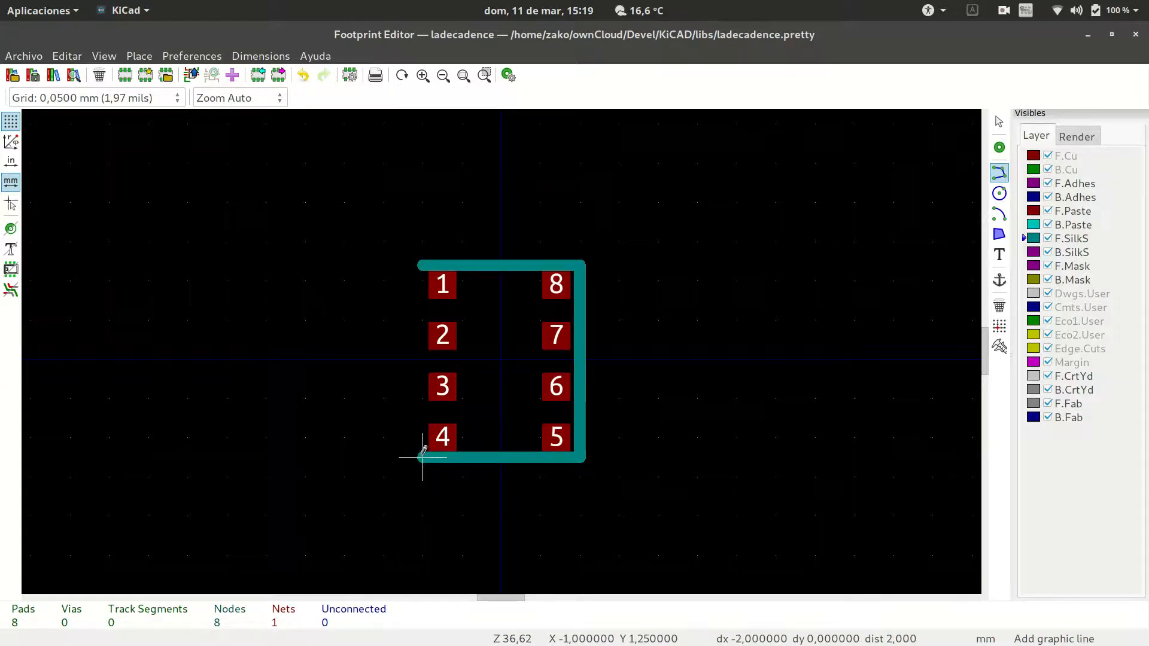
click(423, 457)
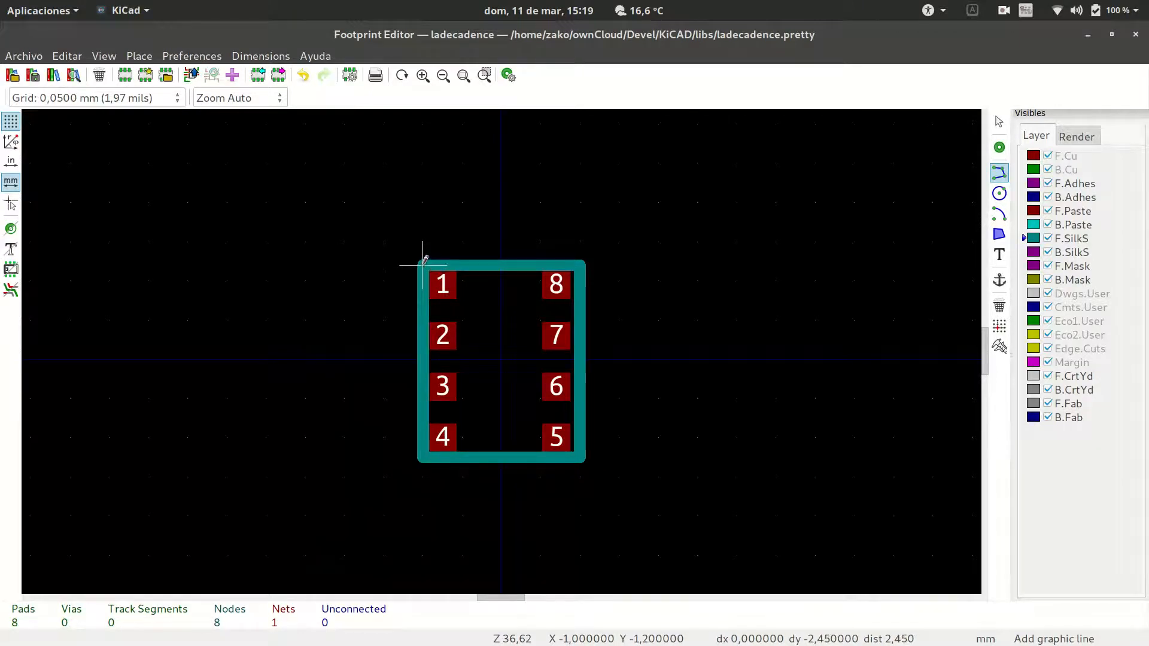
Step: Close the silkscreen outline with a left edge line from (-1,05, -1,2) to (-1,05, 1,25) mm, and leave the line tool
click(422, 457)
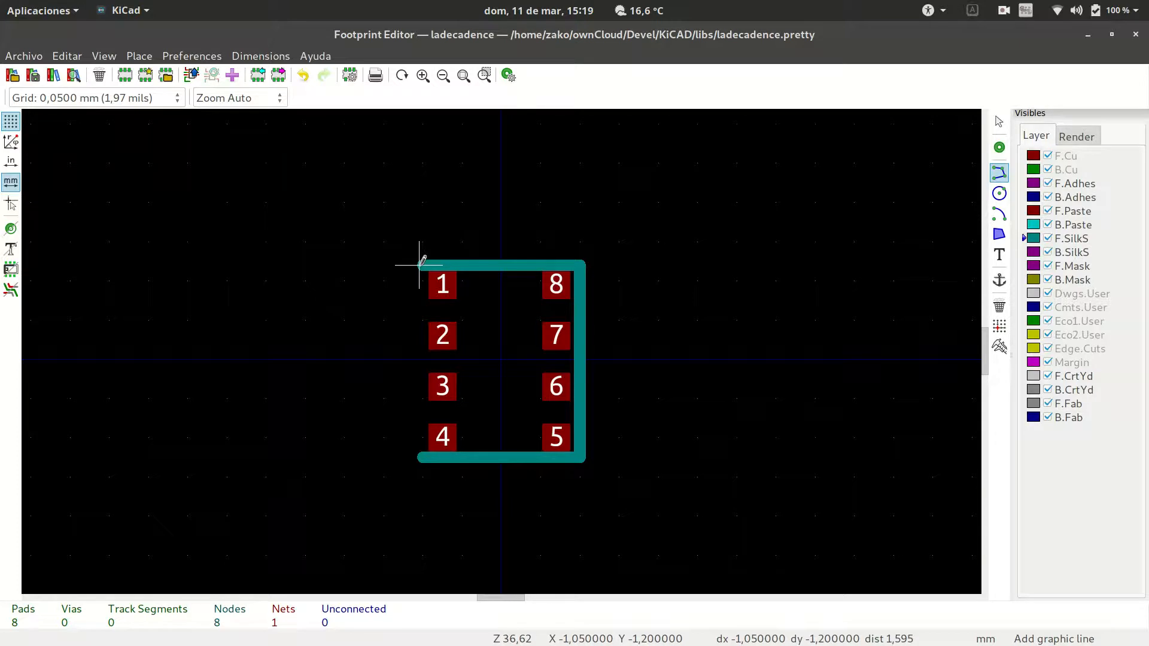
click(422, 263)
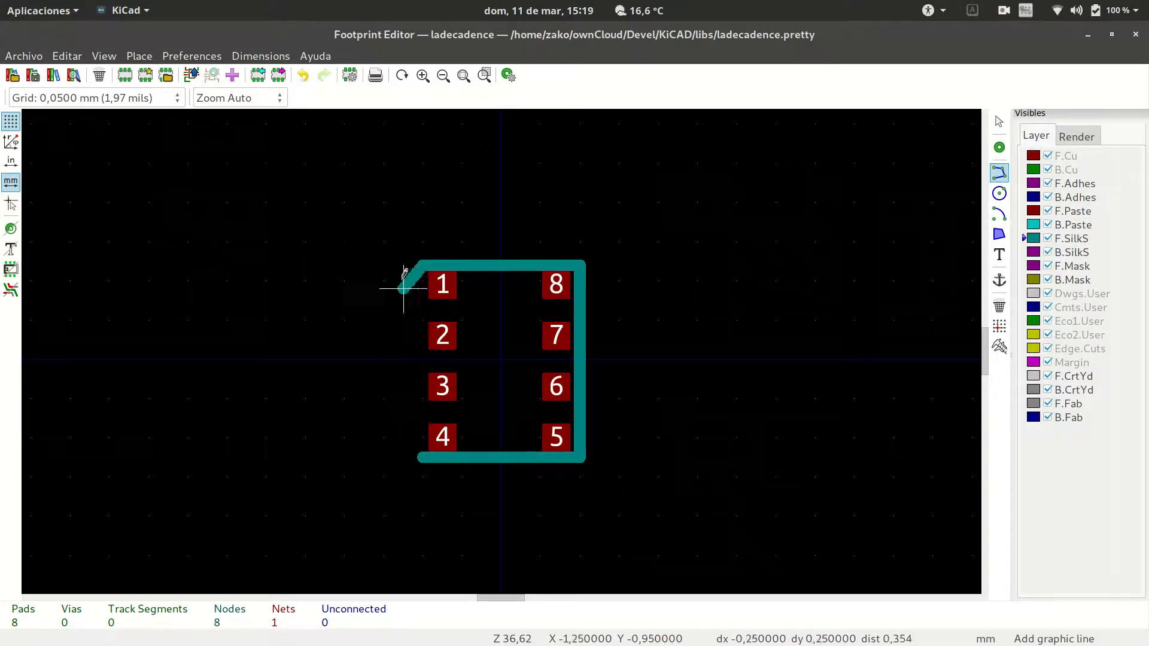
click(420, 458)
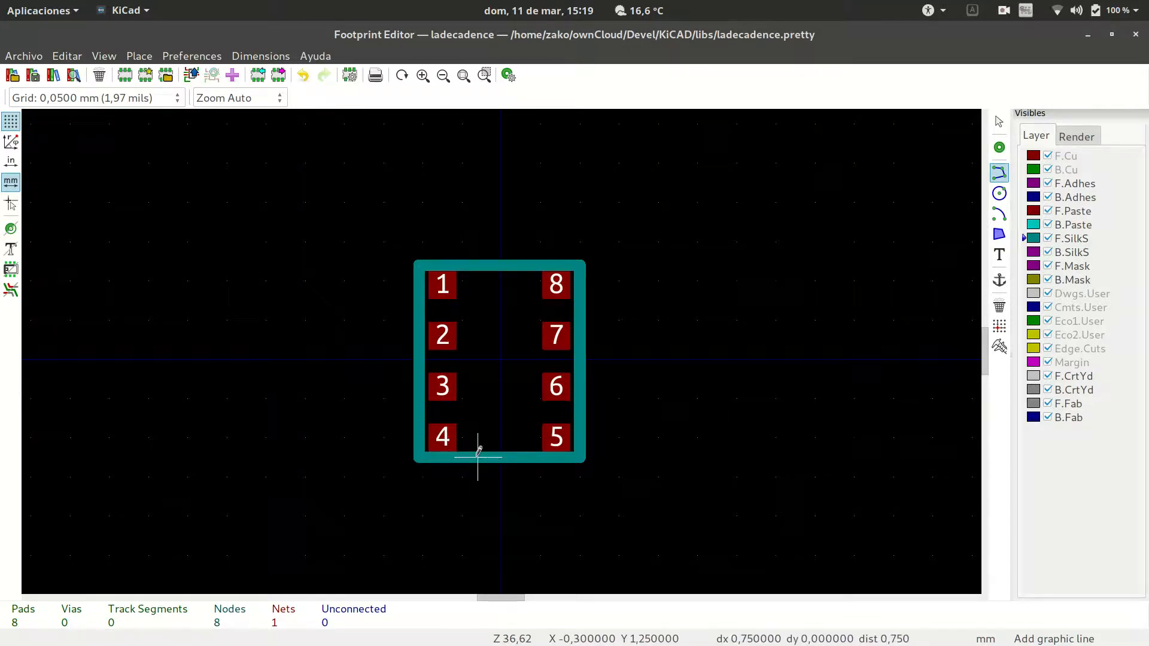
key(Escape)
Step: Try an item thickness of 0,5 mm on the bottom line of the silkscreen outline, and undo the change
key(e)
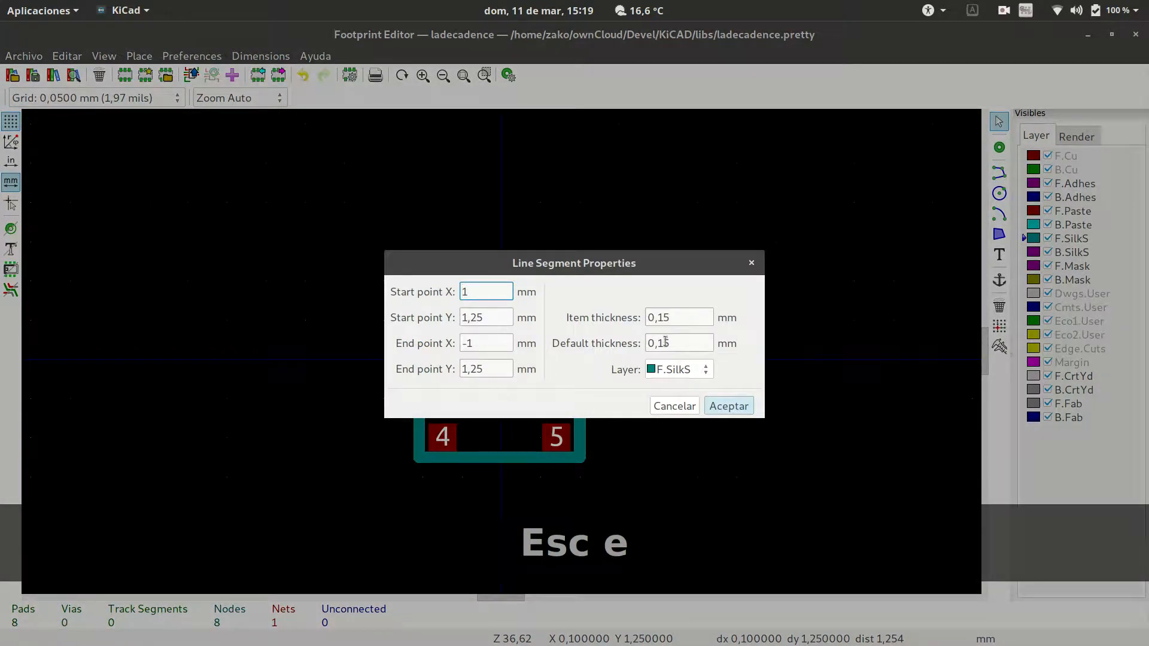
click(710, 319)
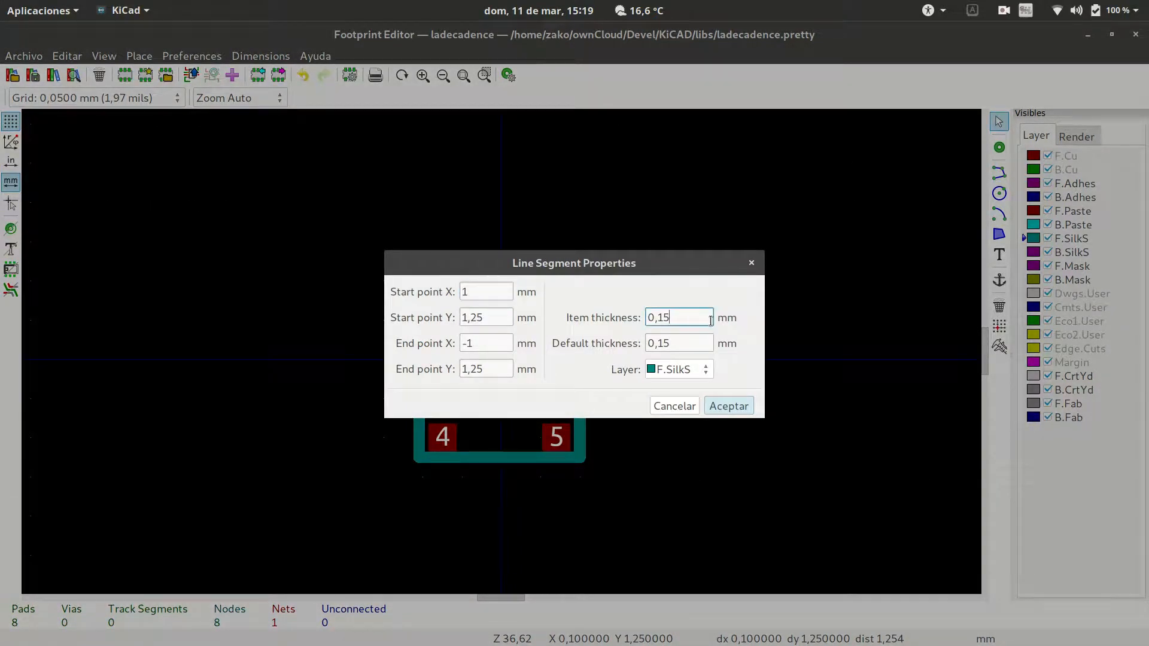
key(BackSpace)
key(BackSpace)
text(5)
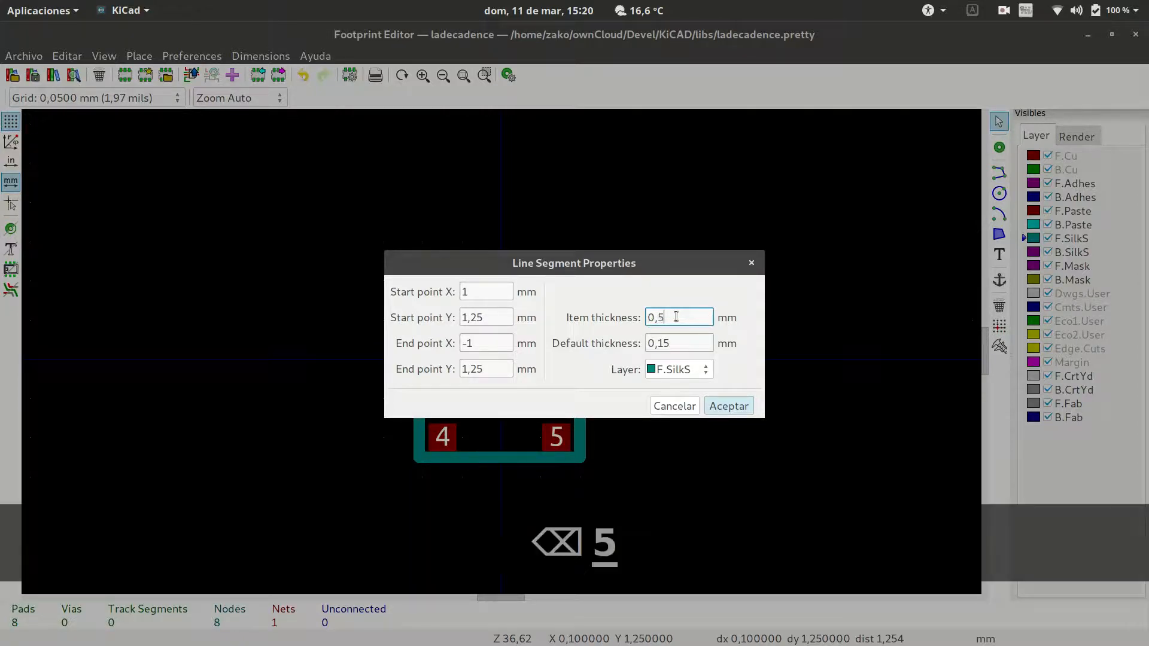
click(729, 407)
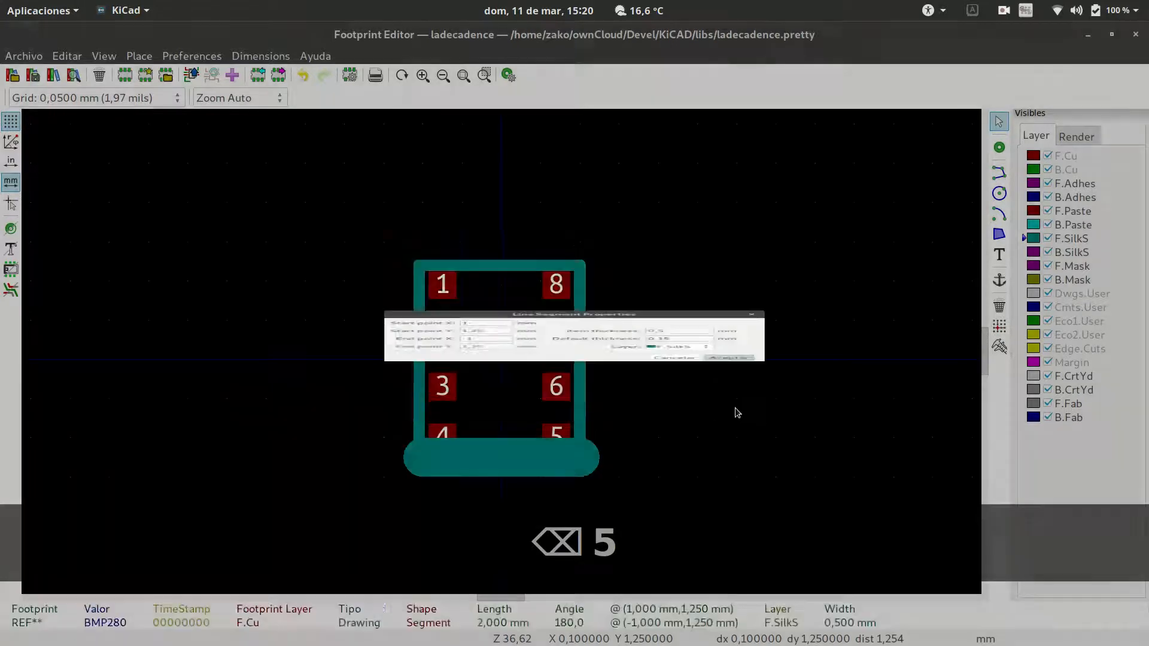
key(ctrl+z)
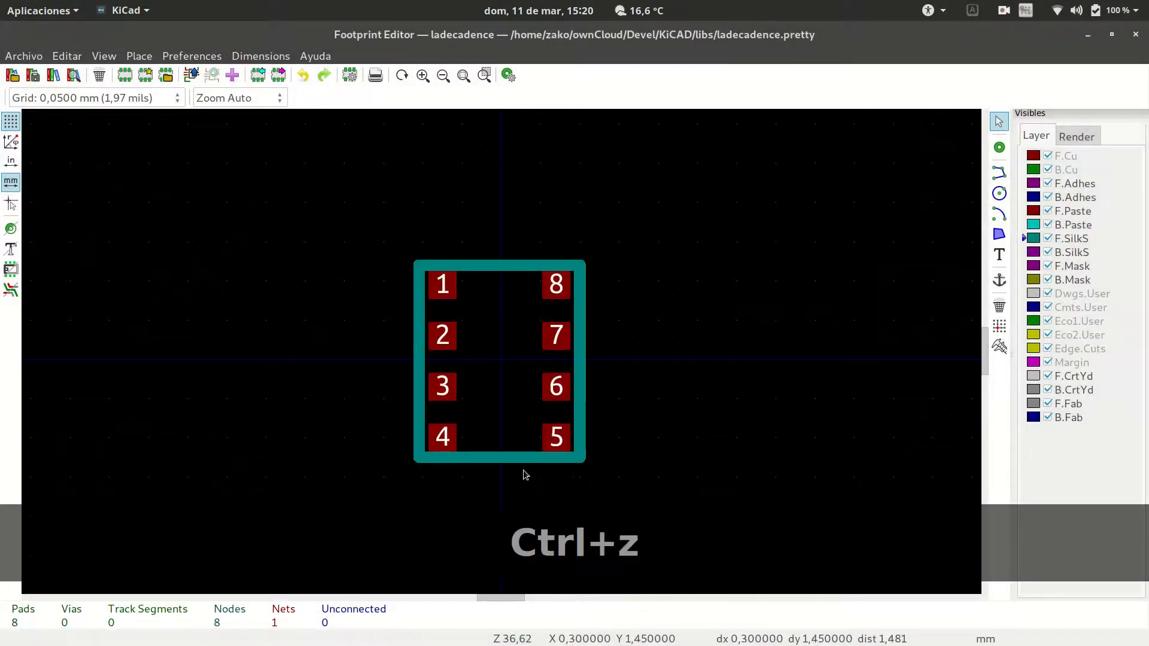
Step: Set the item thickness of the silkscreen outline's bottom line to 0,05 mm
key(e)
click(661, 317)
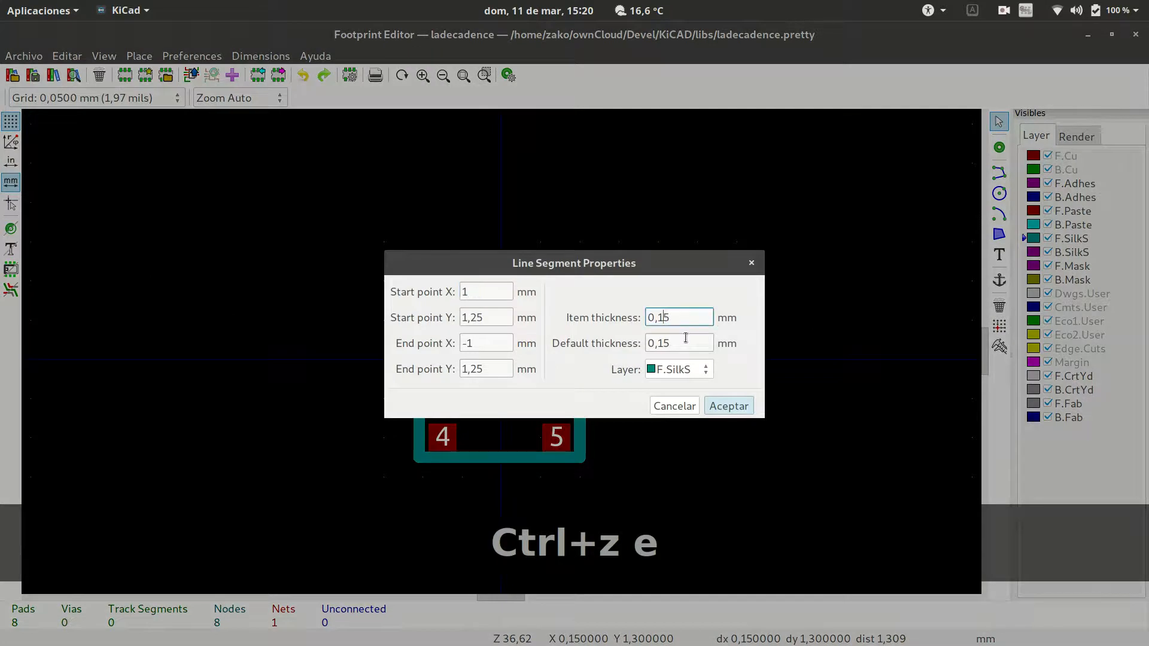
key(BackSpace)
text(0)
key(Return)
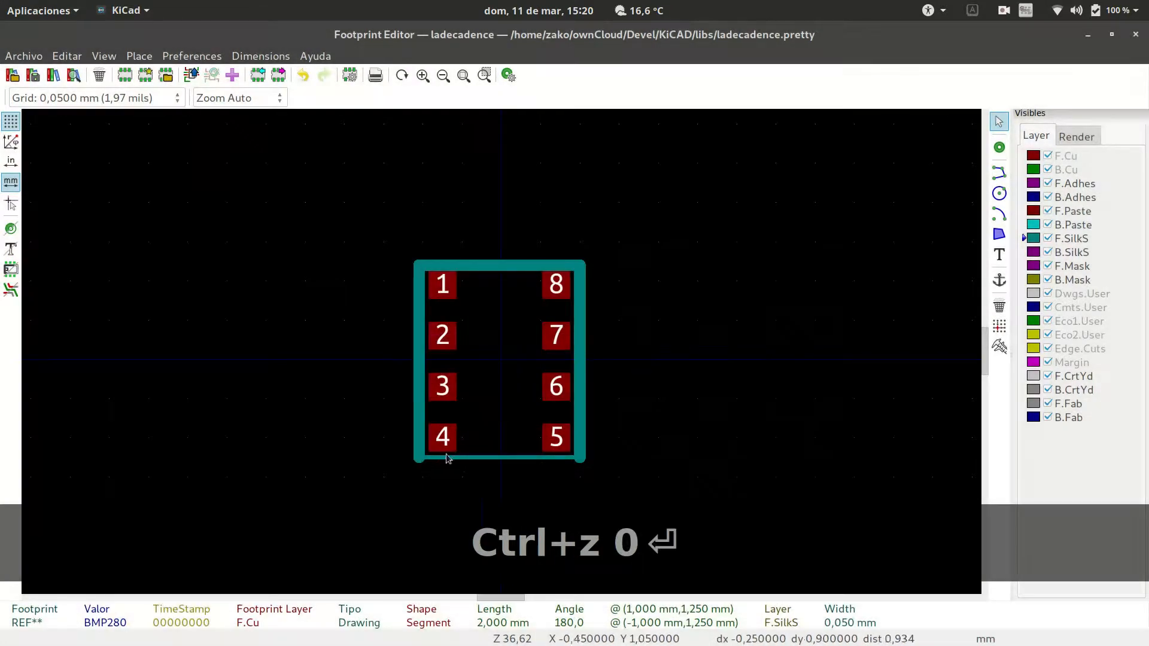
Step: Set the item thickness of the silkscreen outline's left line to 0,05 mm
key(e)
click(673, 317)
key(Left)
key(BackSpace)
text(0)
key(Return)
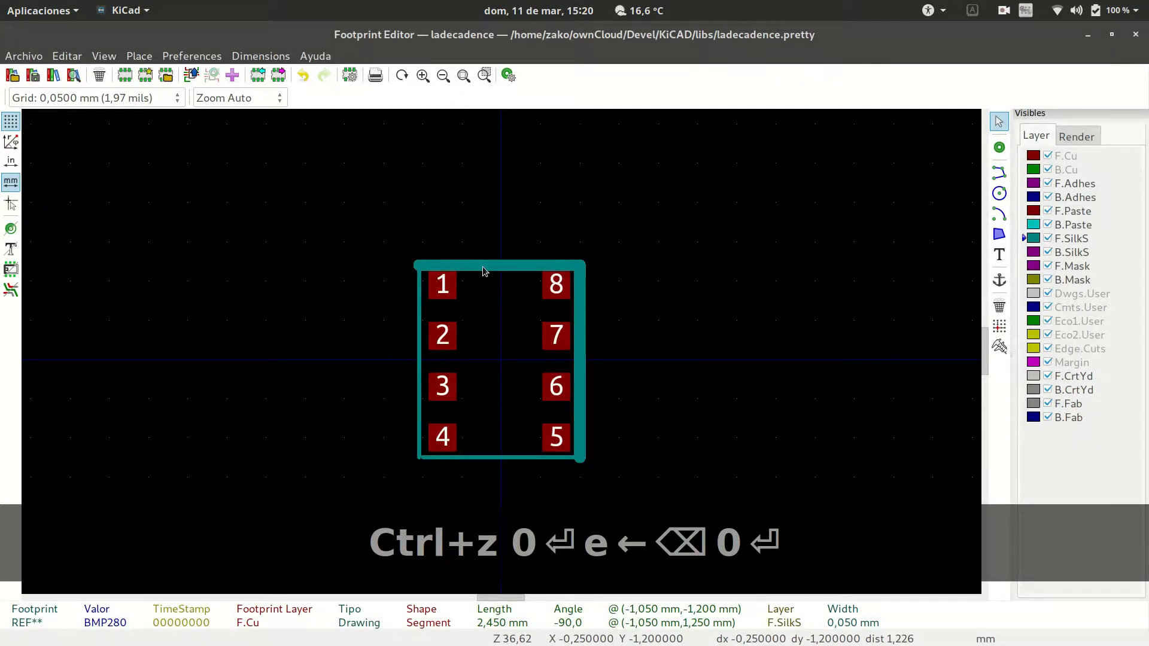
Step: Set the item thickness of the silkscreen outline's top line to 0,05 mm
key(e)
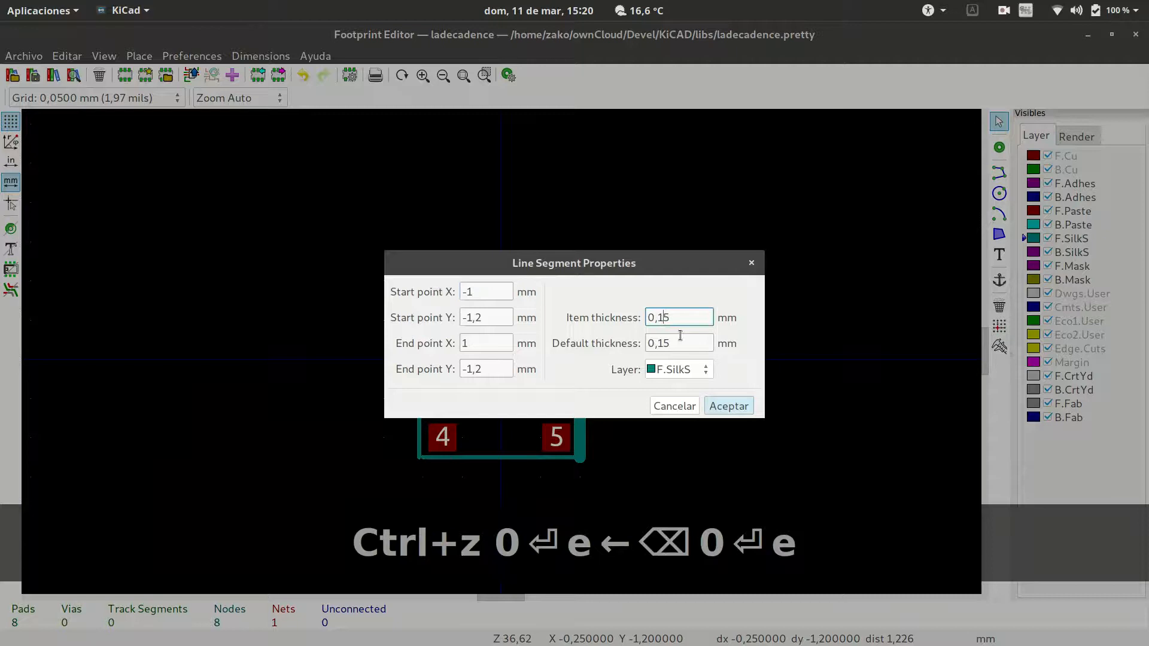
key(BackSpace)
text(0)
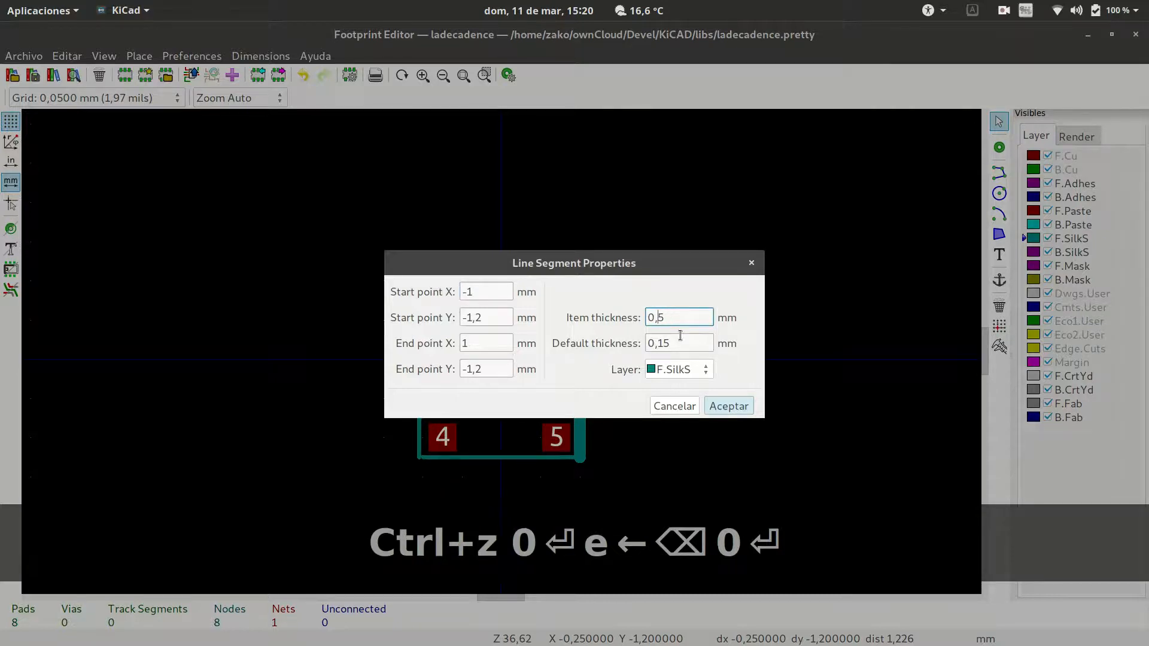
key(Return)
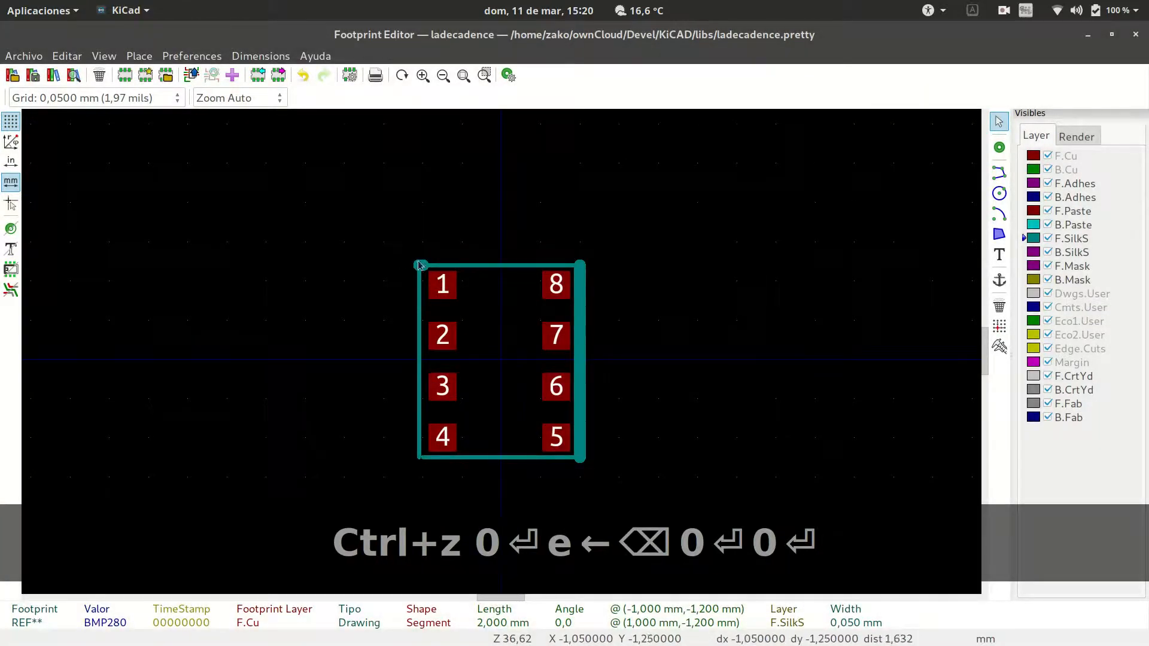
Step: Set the item thickness of the silkscreen outline's right line to 0,05 mm
key(e)
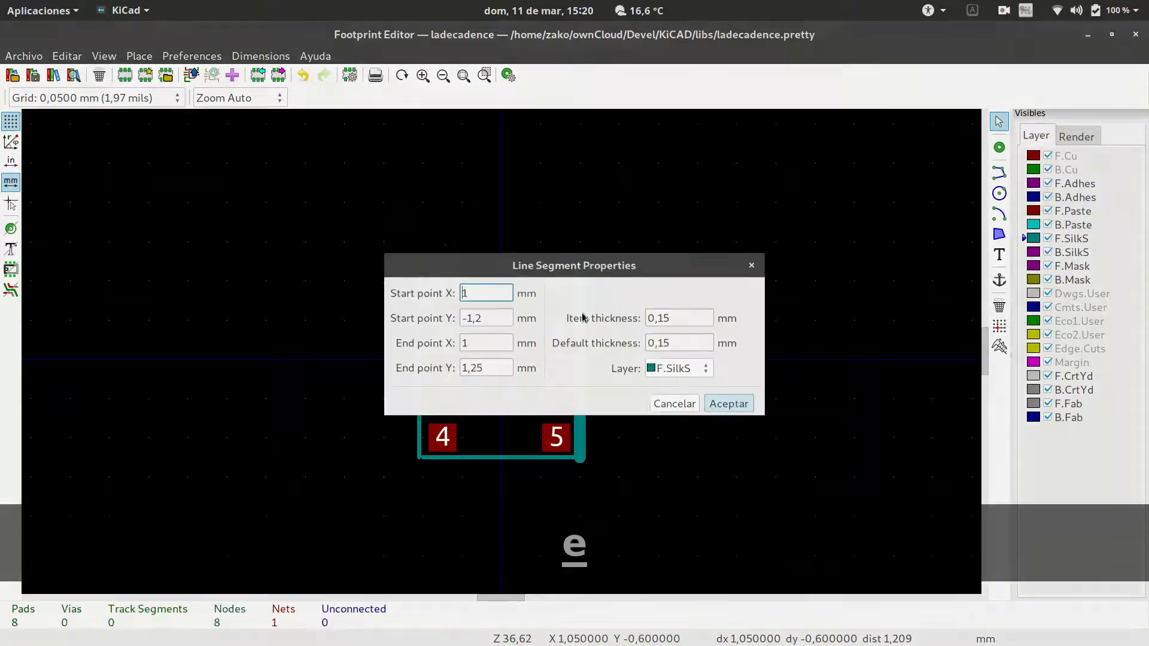
click(669, 318)
key(Left)
key(BackSpace)
text(0)
key(Return)
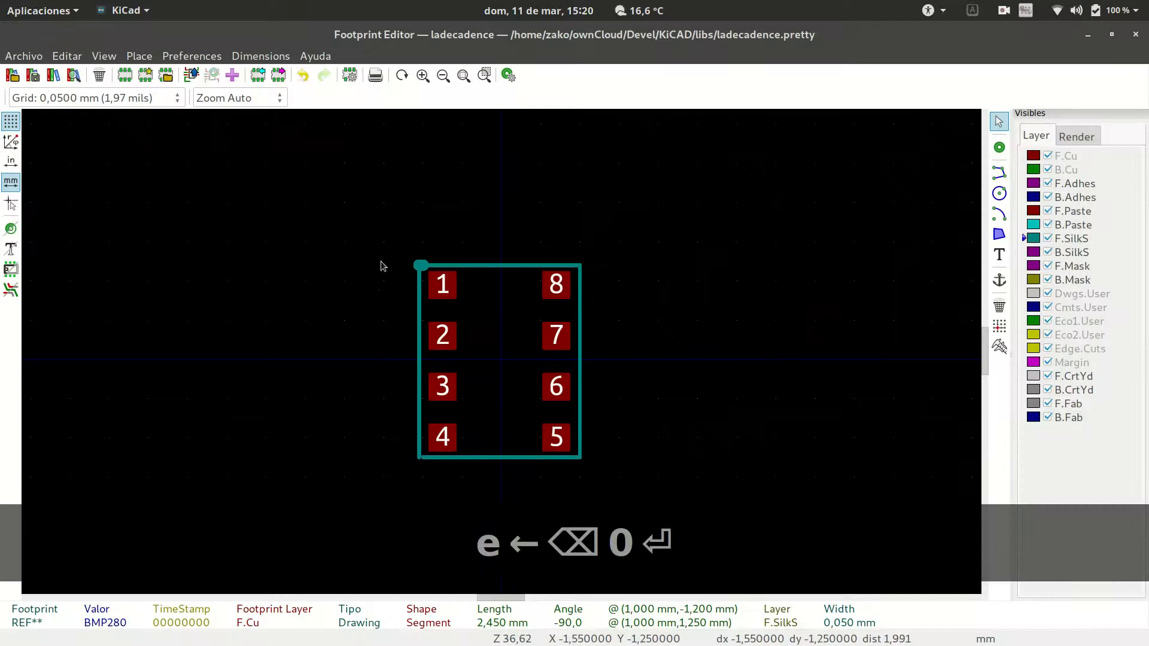
Step: Set the item thickness of the short silkscreen segment at the outline's corner near pad 1 to 0,05 mm
scroll(419, 266, up, 5)
key(e)
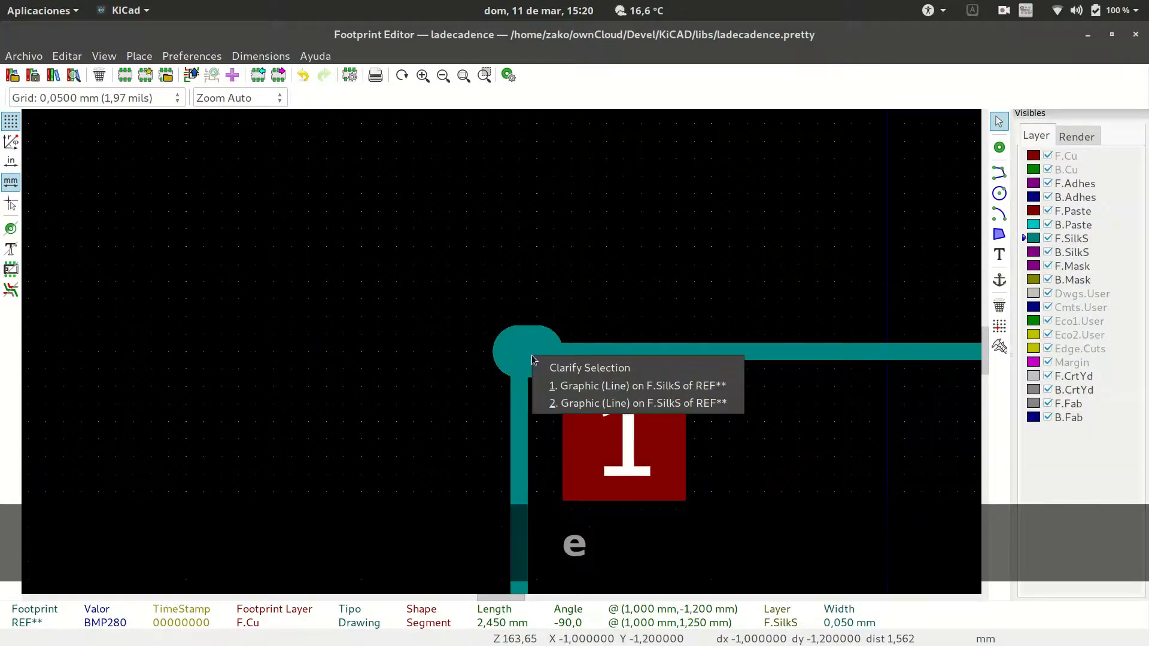
click(589, 387)
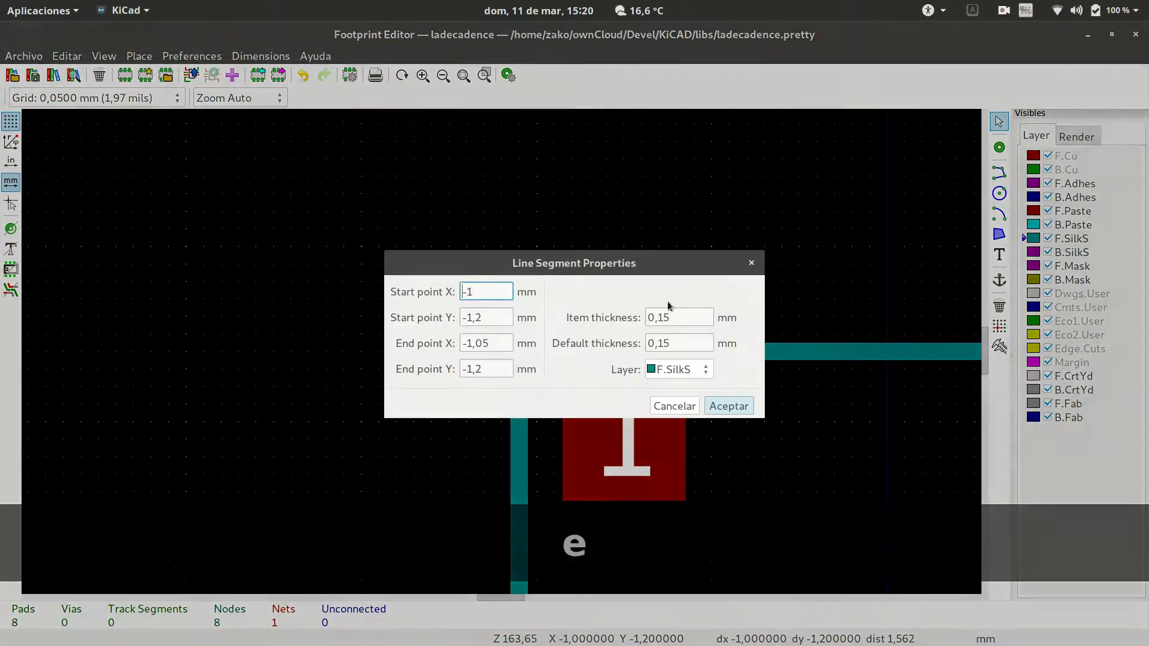
click(663, 317)
key(BackSpace)
text(0)
key(Return)
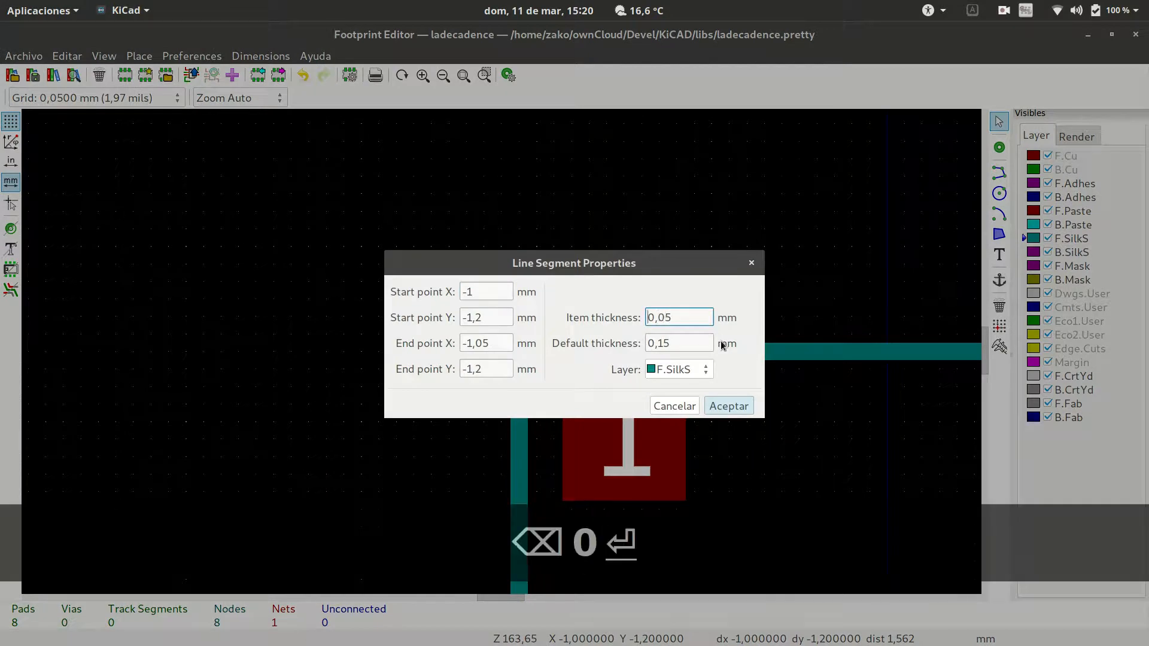
Step: Close the outline's corner gap near pad 4 with a silkscreen line from (-1,05, 1,25) to (-1, 1,25) mm
scroll(513, 347, down, 7)
scroll(513, 347, up, 7)
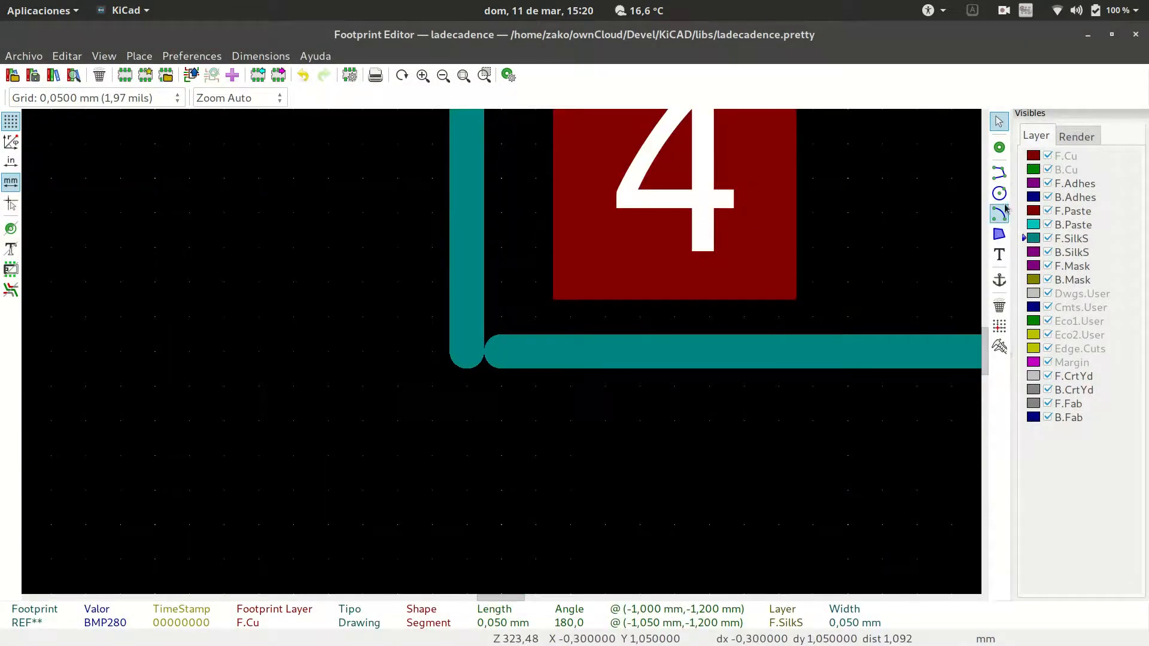
click(999, 172)
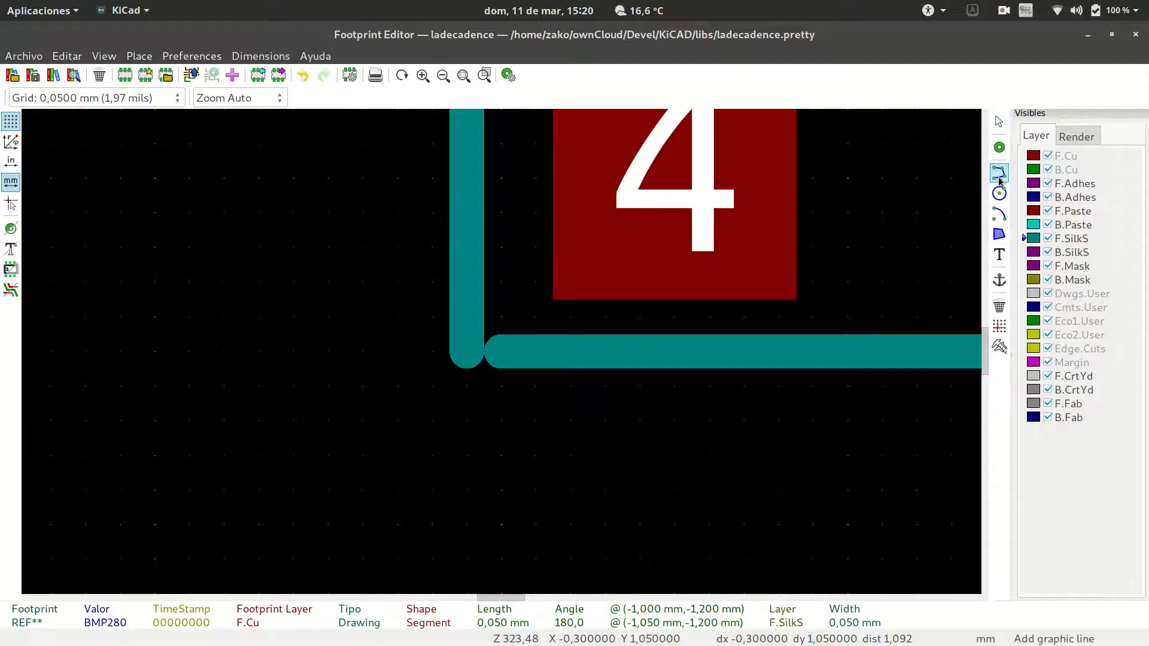
click(466, 351)
click(491, 359)
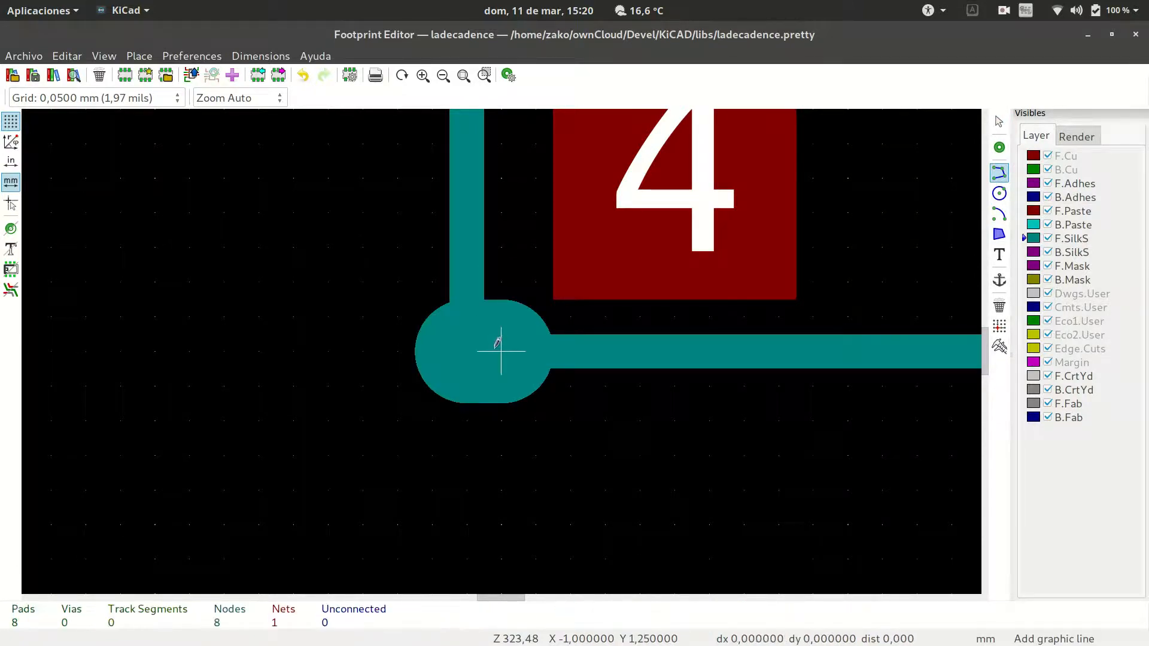
key(Escape)
Step: Set the item thickness of the short silkscreen segment at the corner near pad 4 to 0,05 mm
key(e)
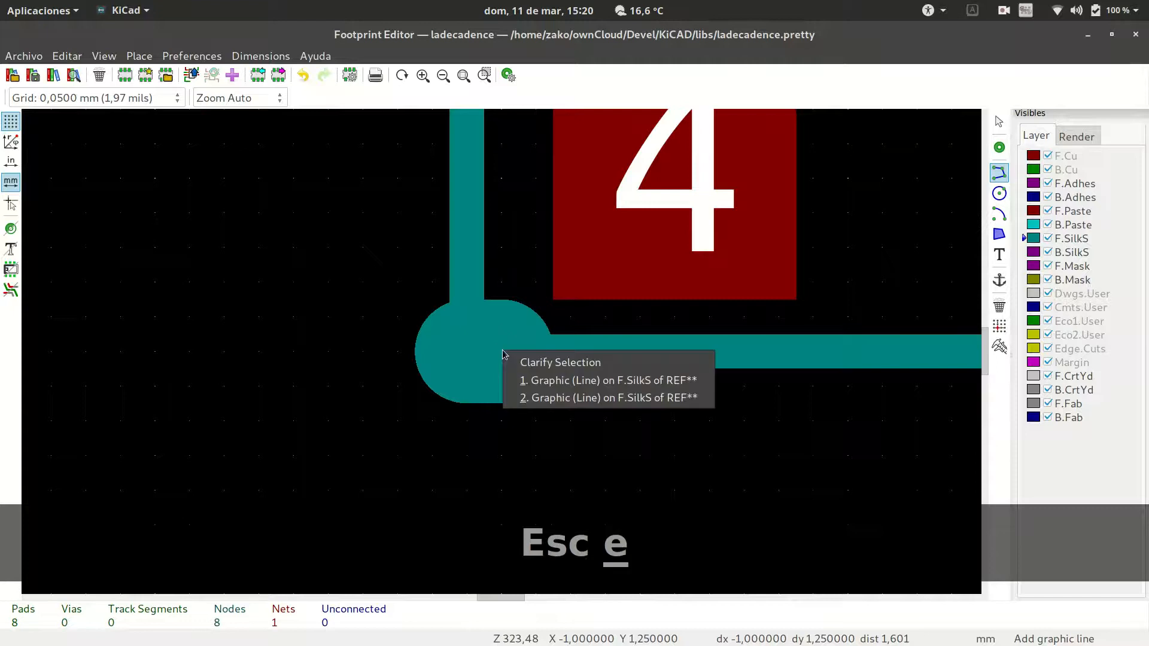
click(551, 382)
click(660, 319)
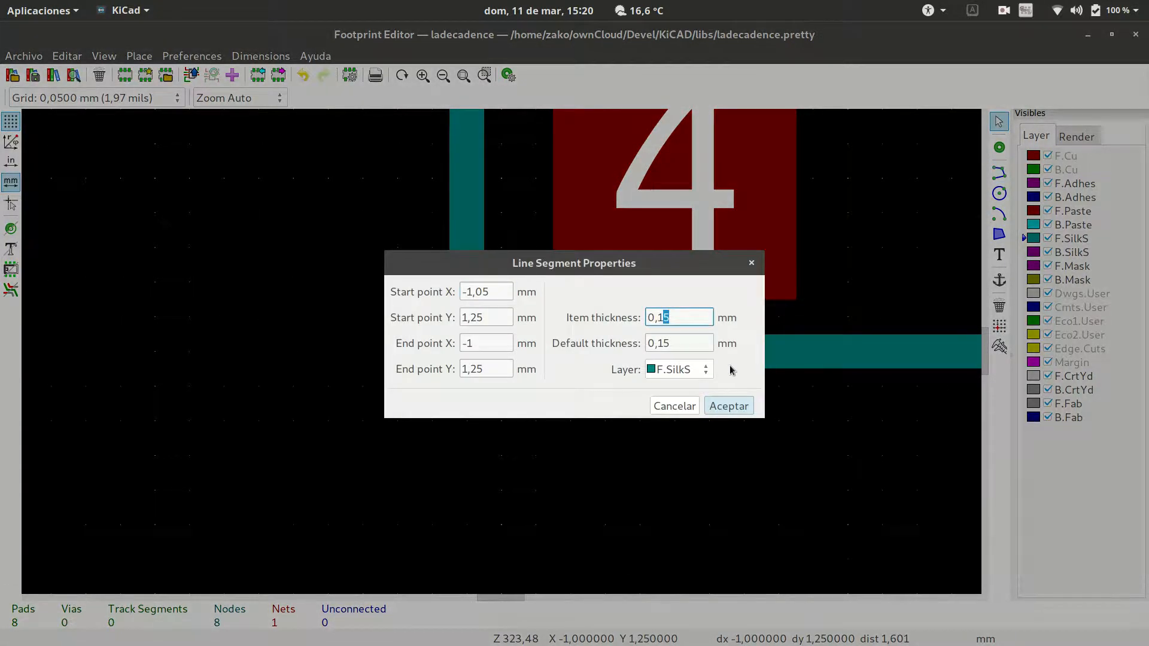
key(BackSpace)
text(0)
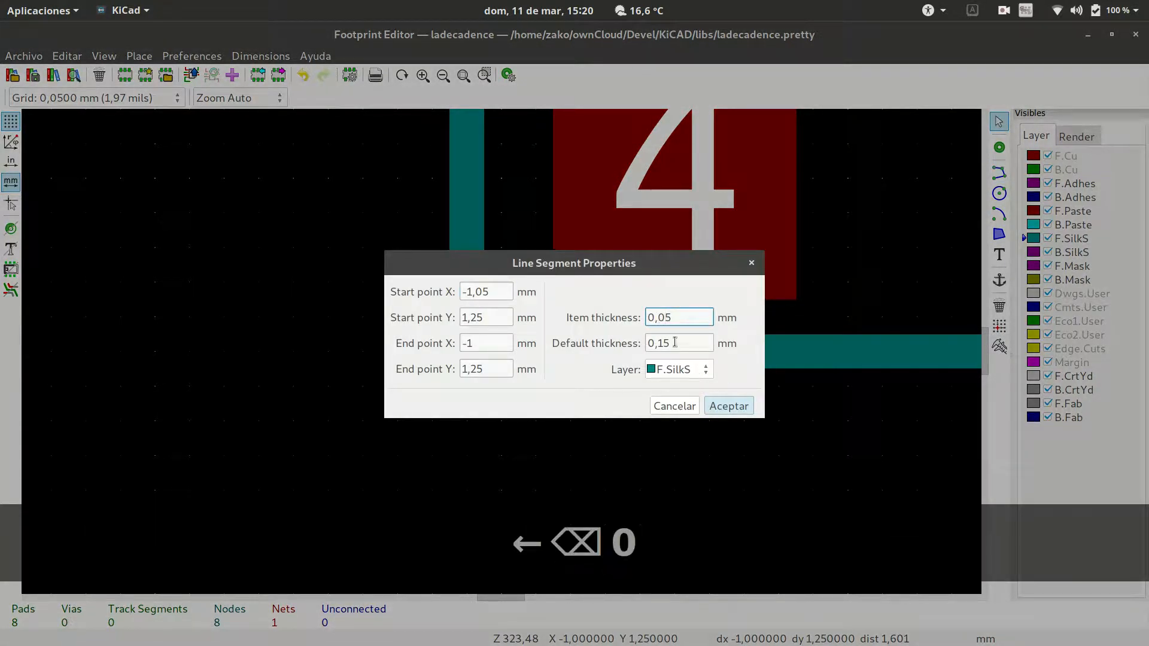
click(728, 406)
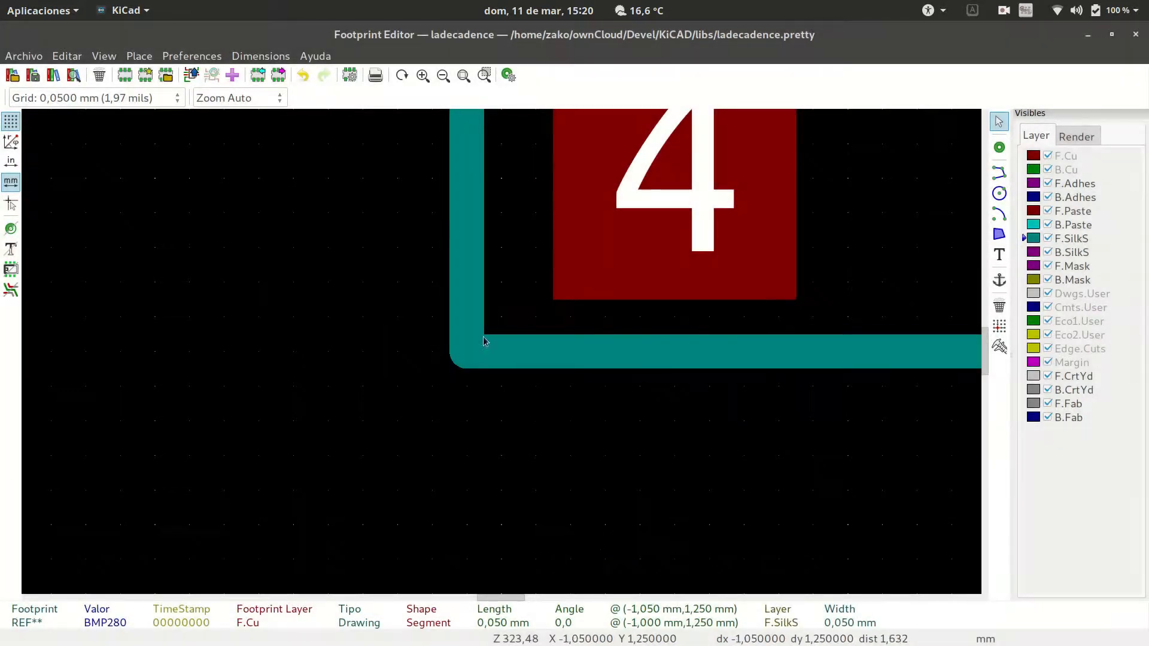
Step: Examine the silkscreen outline around the eight pads and the spacing of the value and reference texts
scroll(520, 266, down, 5)
scroll(519, 267, up, 2)
scroll(503, 357, down, 5)
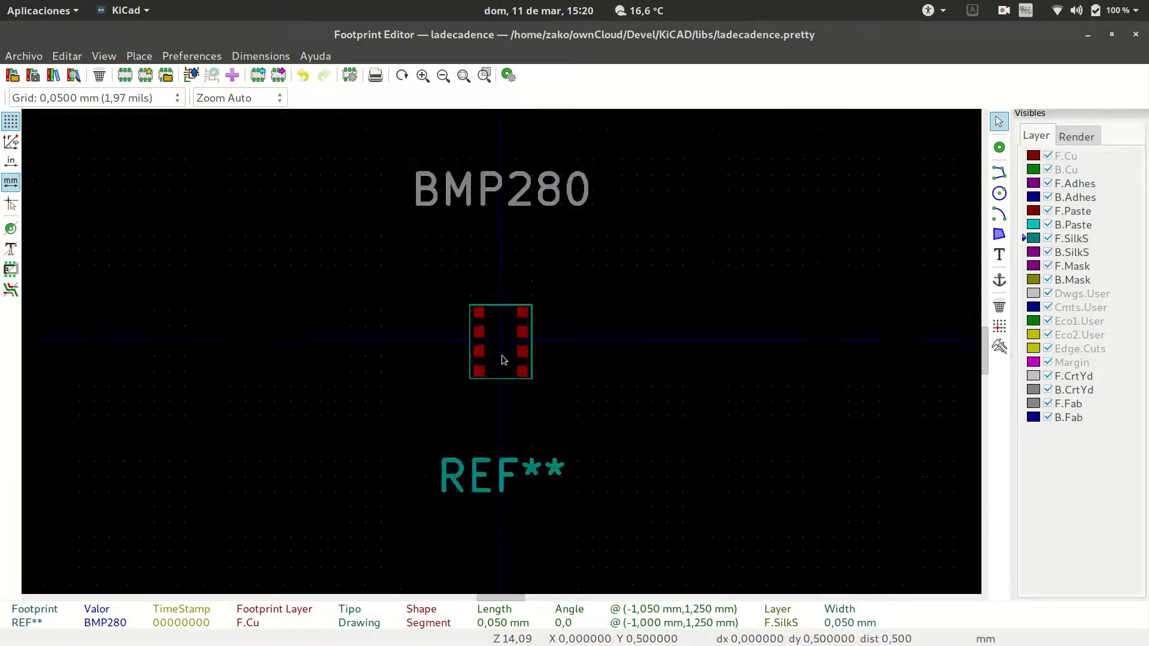
scroll(490, 358, up, 2)
scroll(497, 353, down, 1)
scroll(502, 356, up, 3)
scroll(502, 356, down, 3)
scroll(503, 356, up, 3)
scroll(503, 356, down, 2)
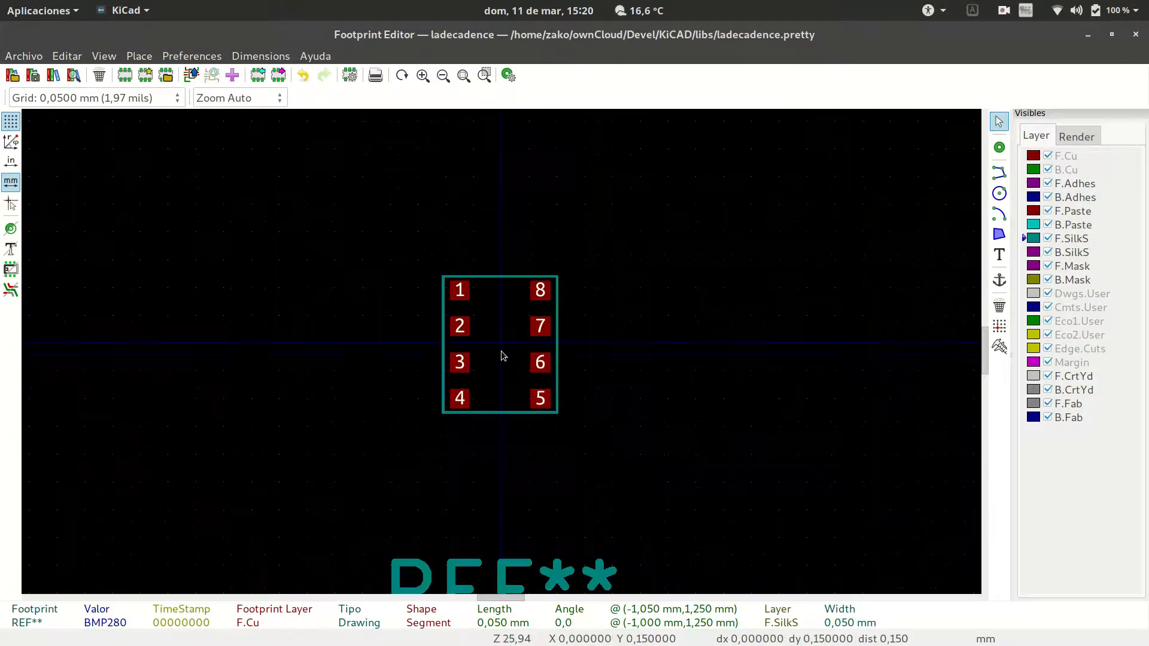
Step: Move the BMP280 value text down to just above the outline, at offset (0, -2,05) mm
click(522, 137)
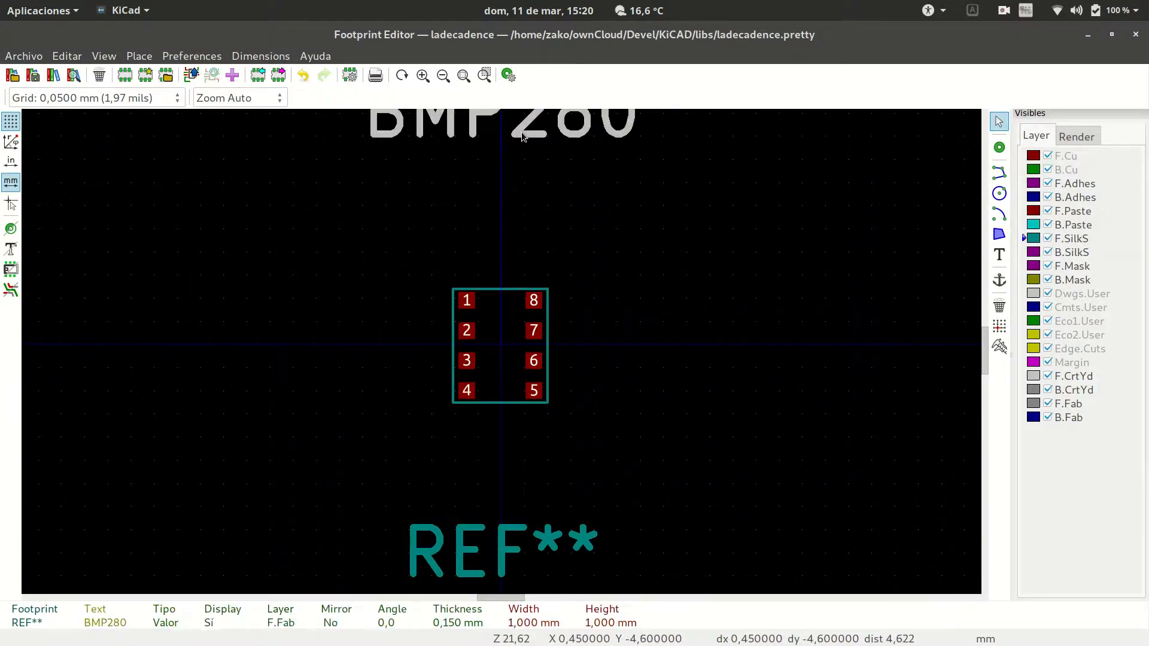
key(m)
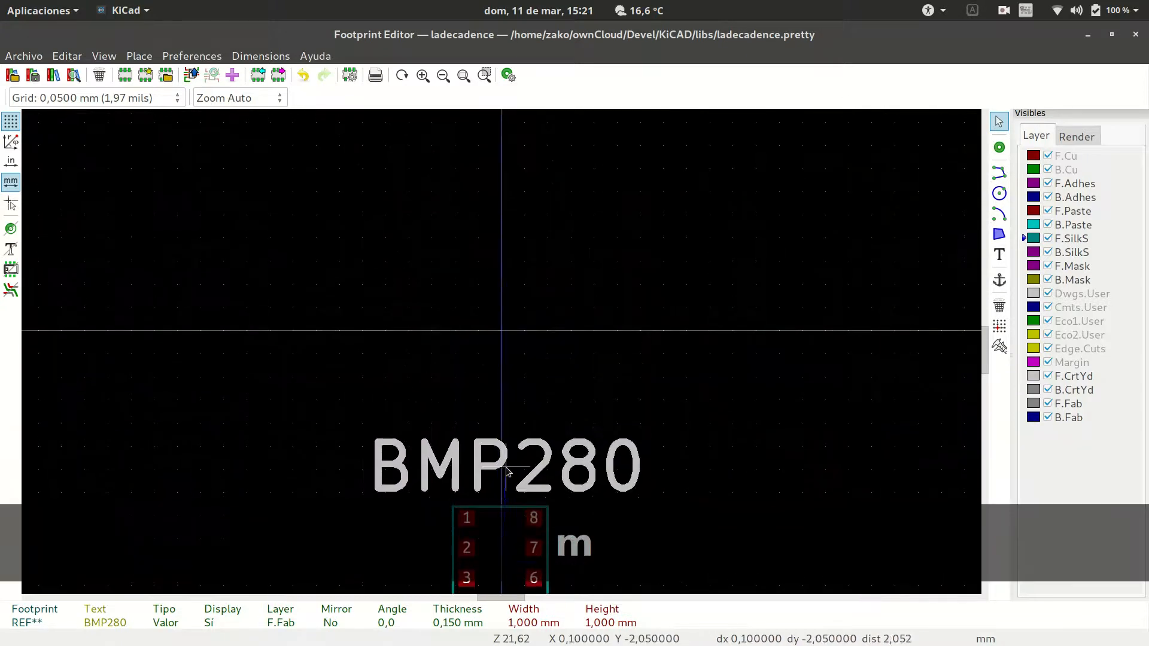
click(504, 471)
Step: Move the REF** reference text up to just below the outline, at offset (-0,05, 2,2) mm
scroll(504, 471, down, 4)
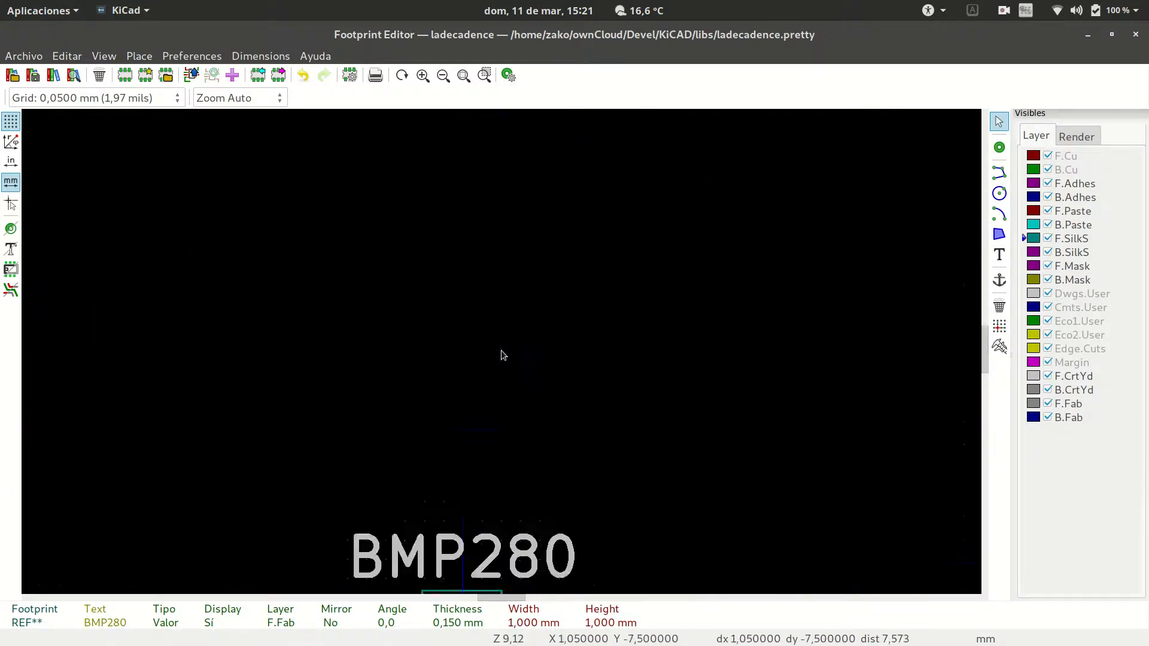
scroll(482, 486, up, 3)
click(513, 381)
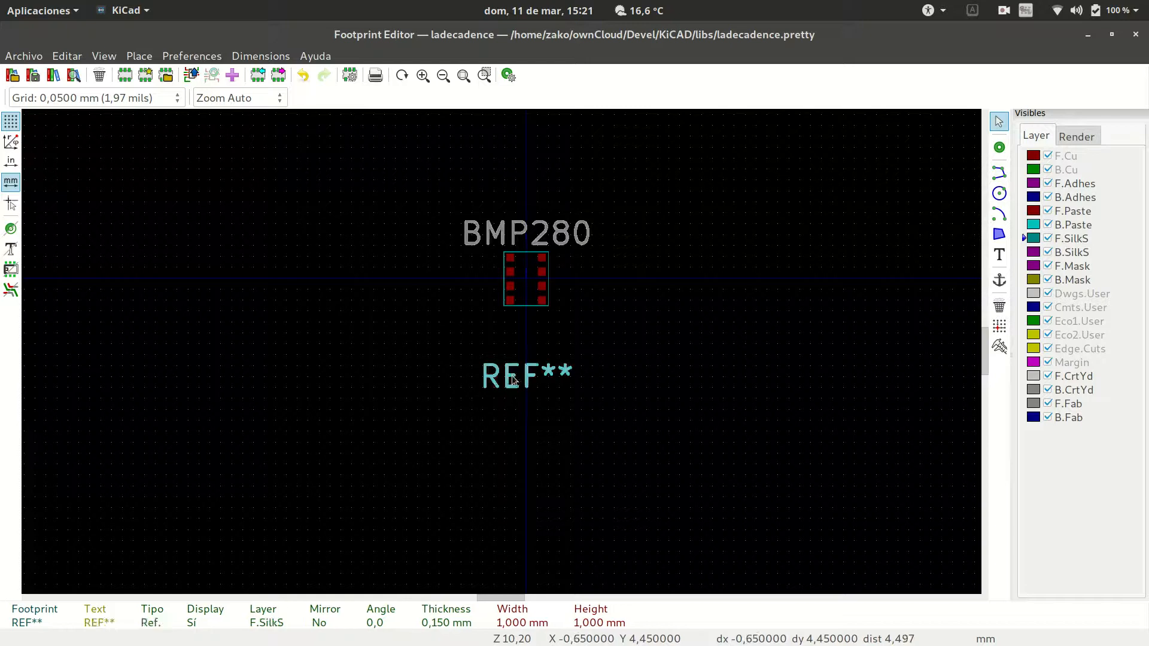
key(m)
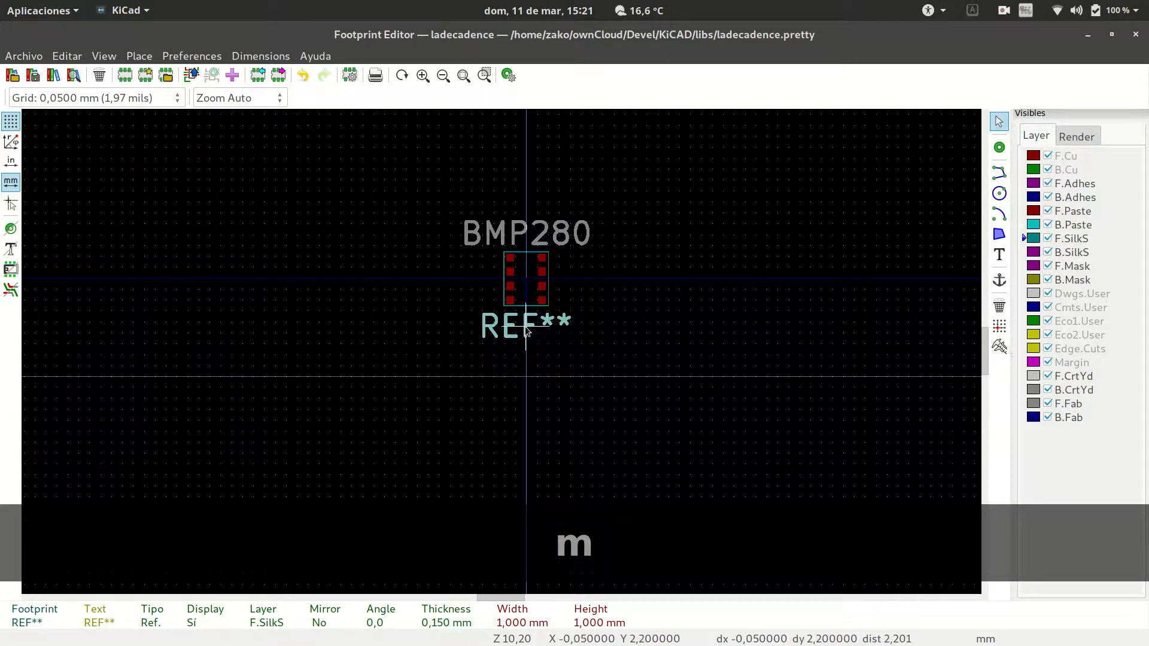
click(526, 331)
Step: Set the BMP280 value text to 0,6 mm width and height and 0,1 mm thickness, and move it down to about Y -1,8 mm
click(519, 239)
key(e)
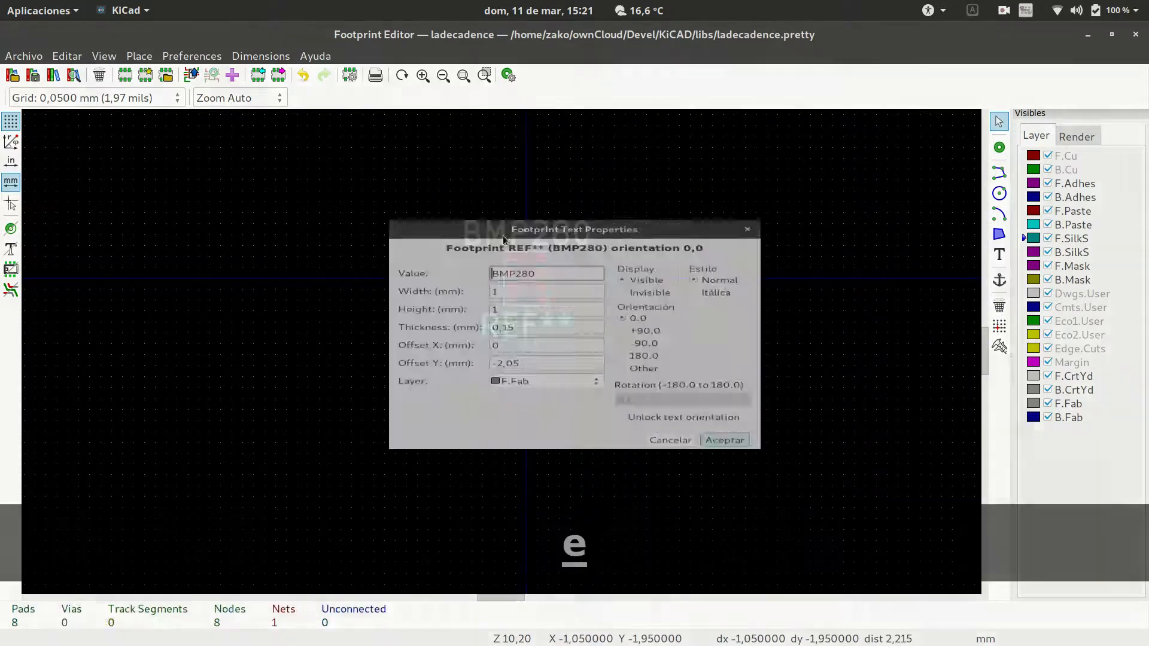
click(508, 275)
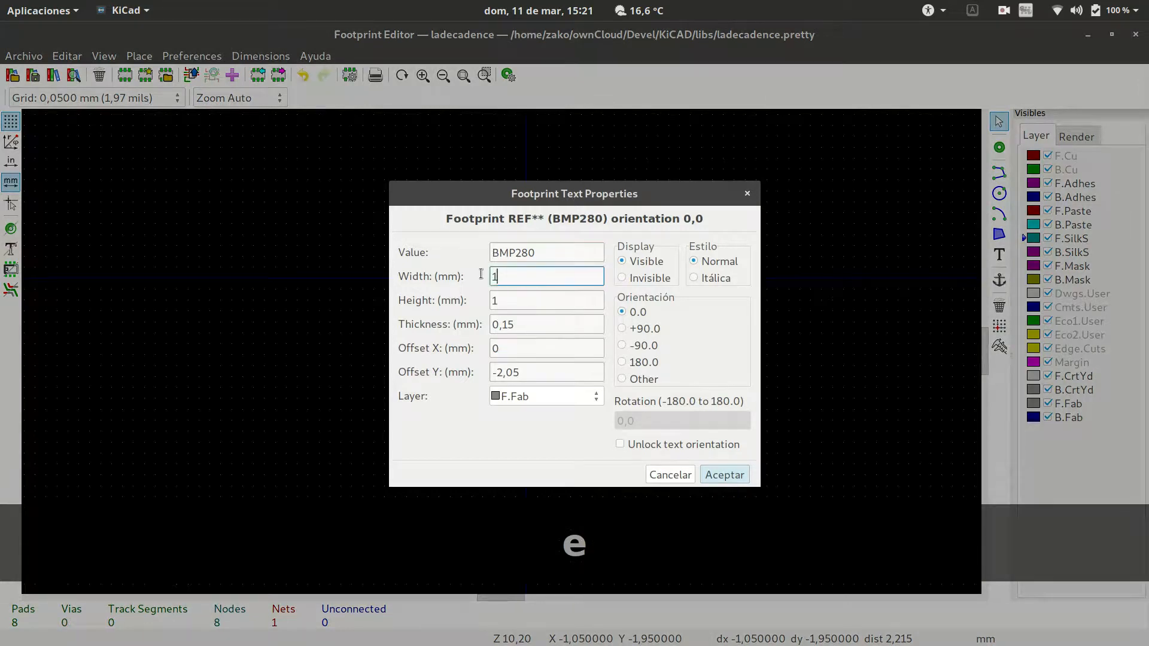
text(0,6)
key(Tab)
text(0,6)
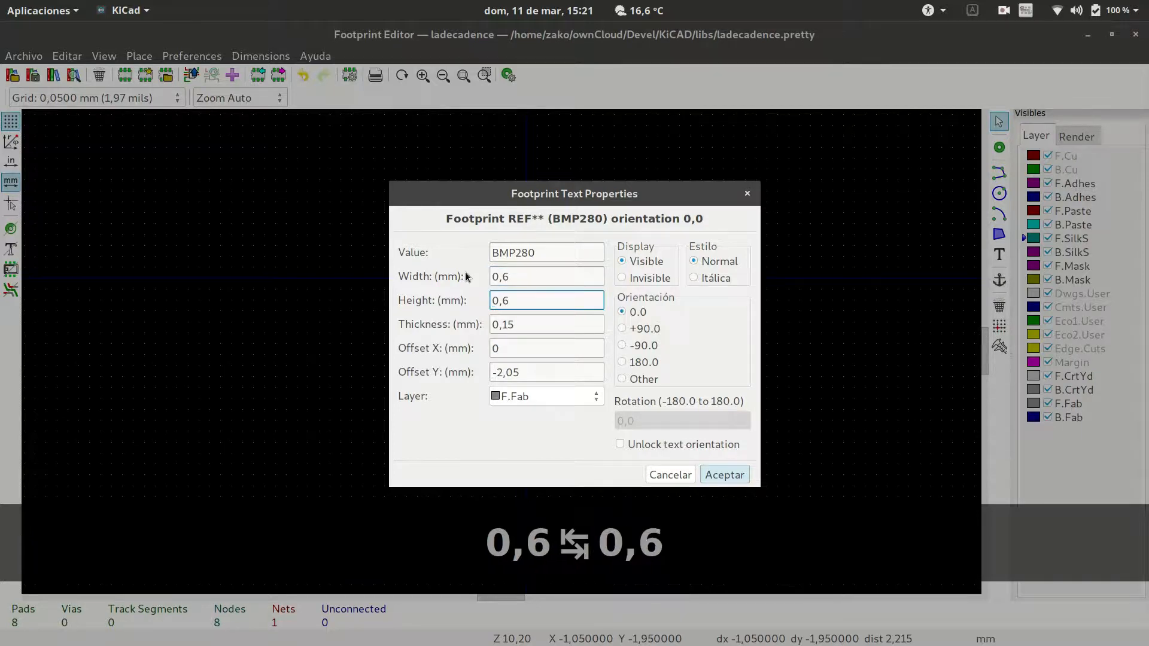
key(Tab)
key(BackSpace)
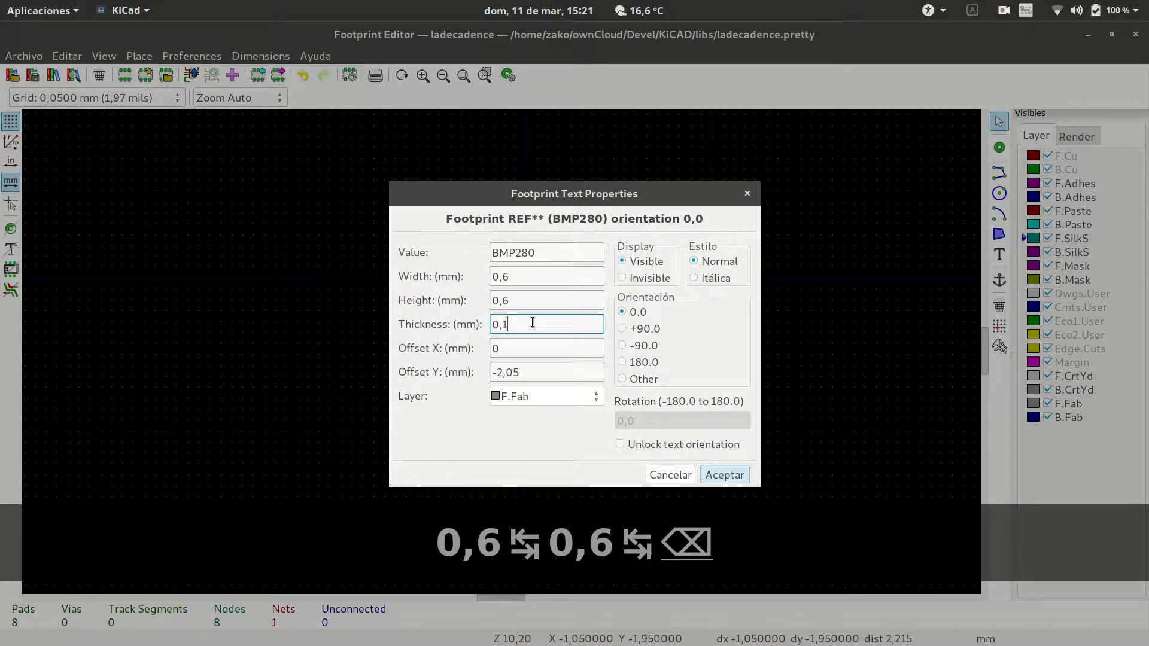
key(Return)
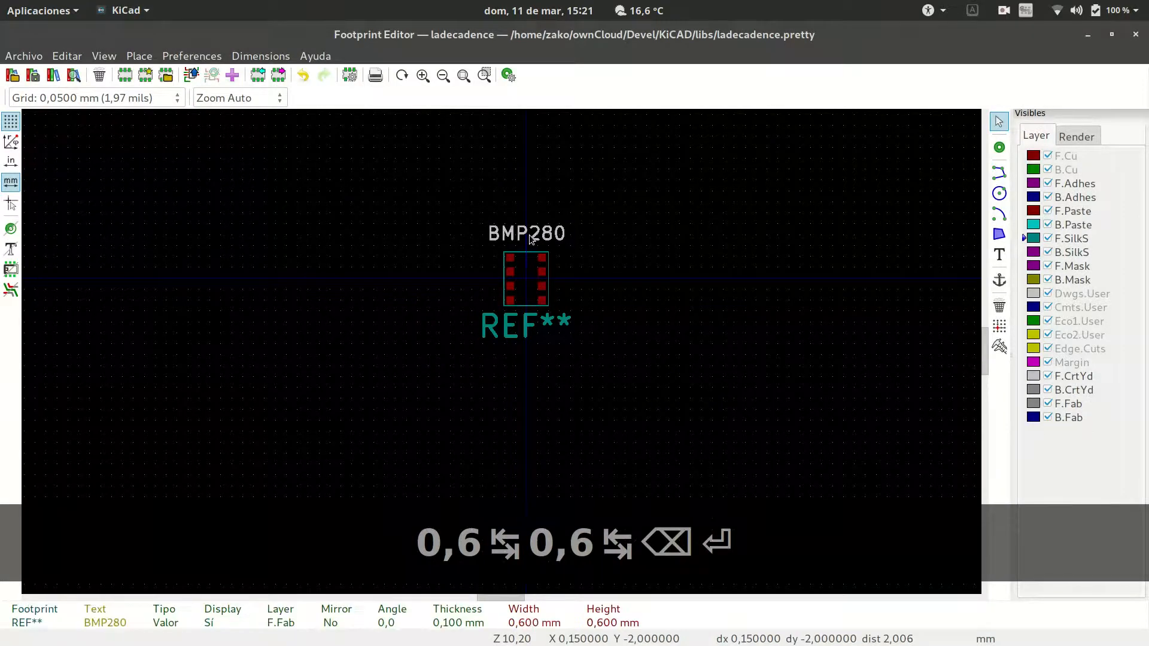
key(m)
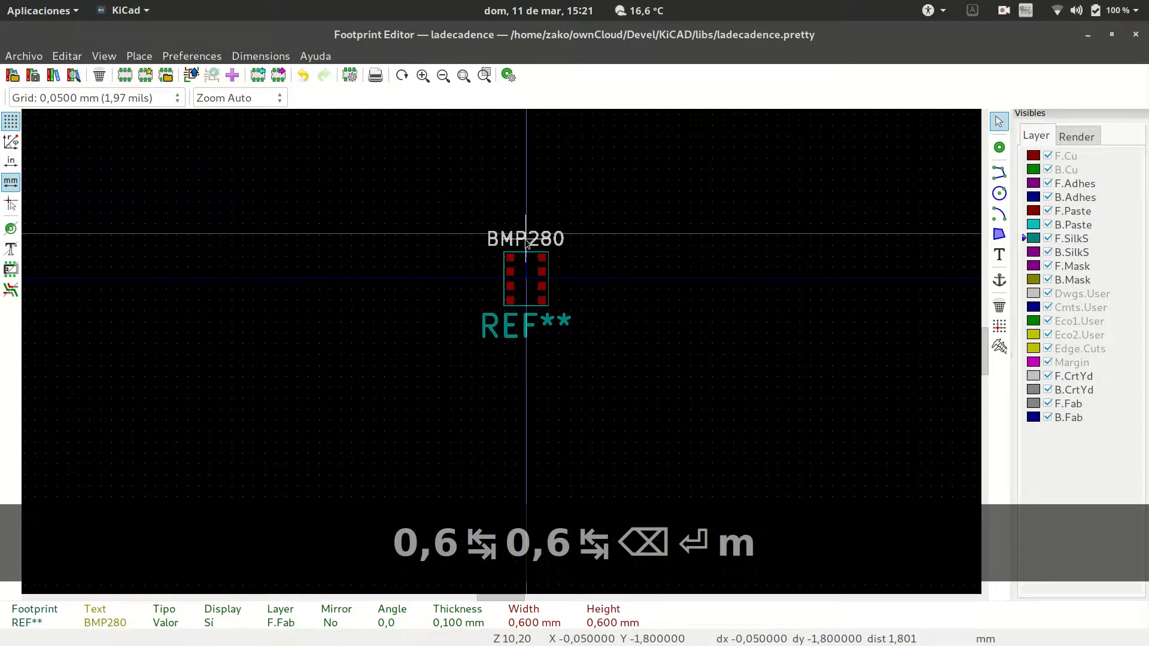
click(527, 243)
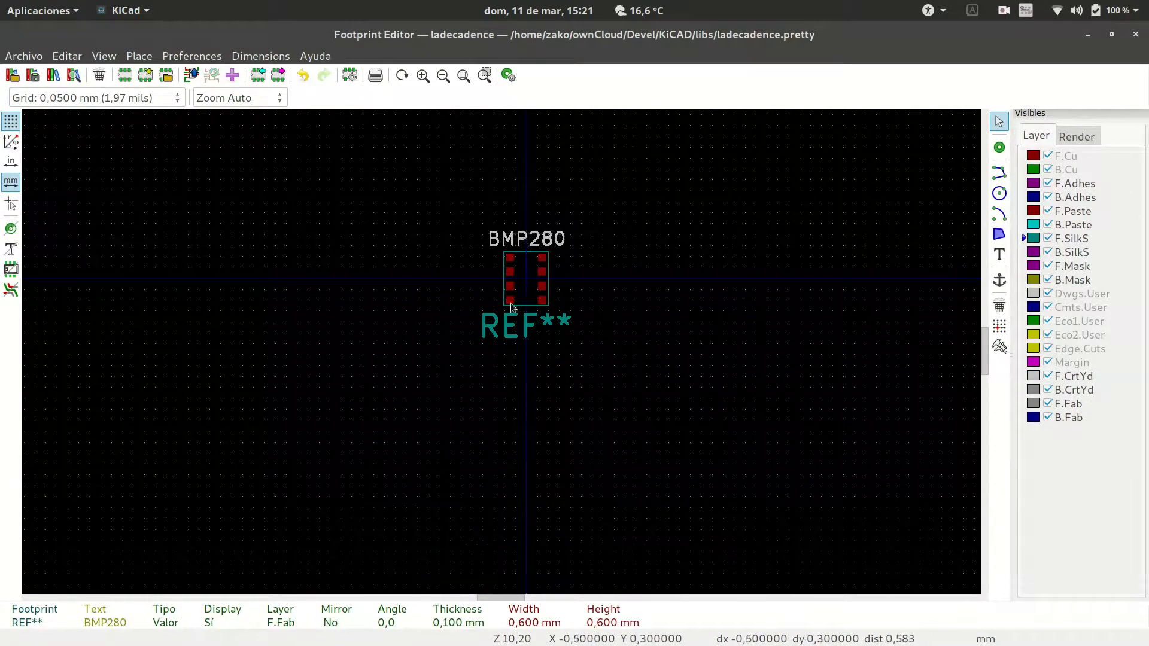
Step: Set the REF** reference text to 0,6 mm width and height with 0,1 mm thickness
click(507, 336)
key(e)
key(Tab)
text(0,6)
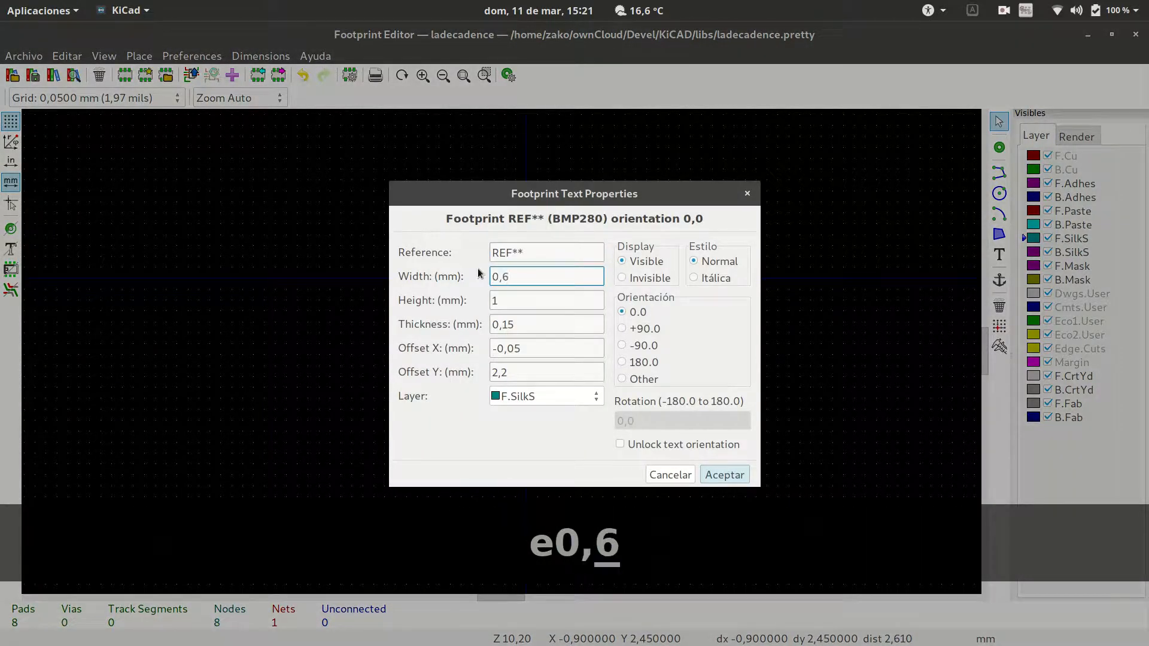
key(Tab)
text(0,6)
key(Tab)
key(Right)
key(BackSpace)
text(12)
key(BackSpace)
key(BackSpace)
key(Return)
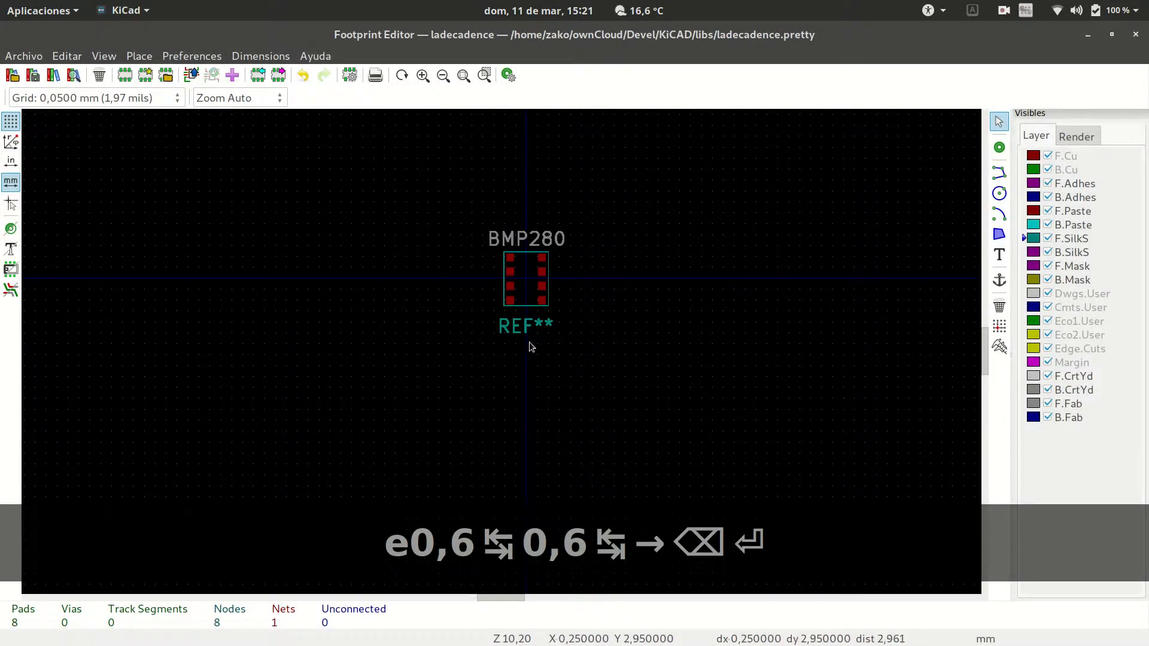
Step: Move the resized REF** text closer to the outline's bottom line
click(517, 329)
key(m)
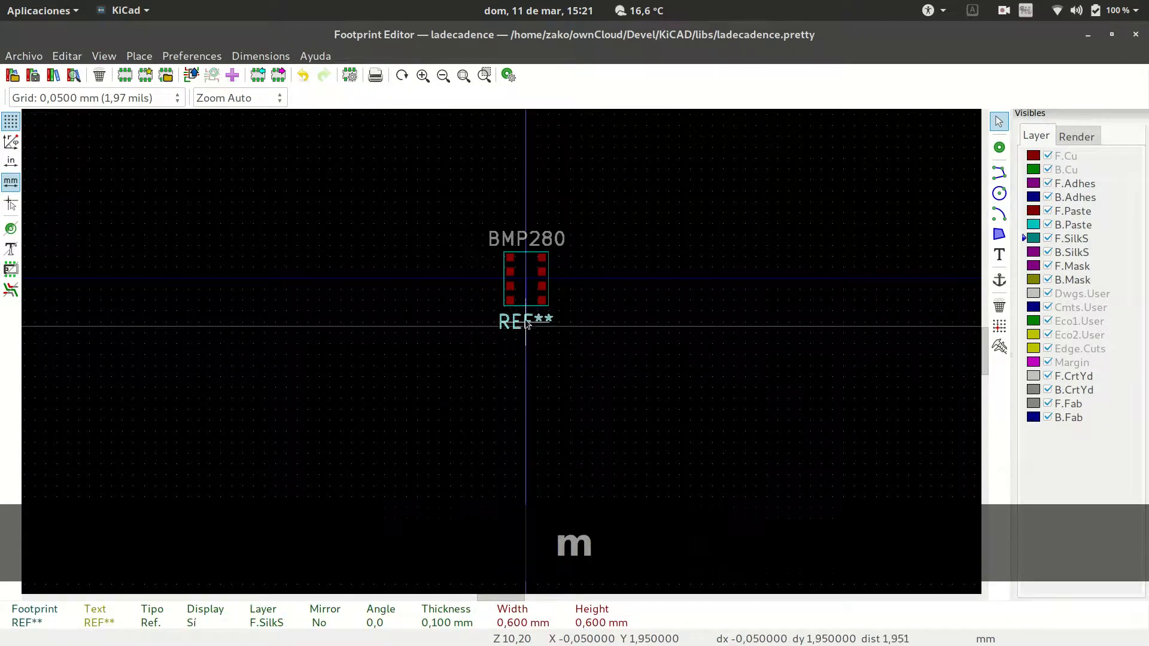
click(526, 323)
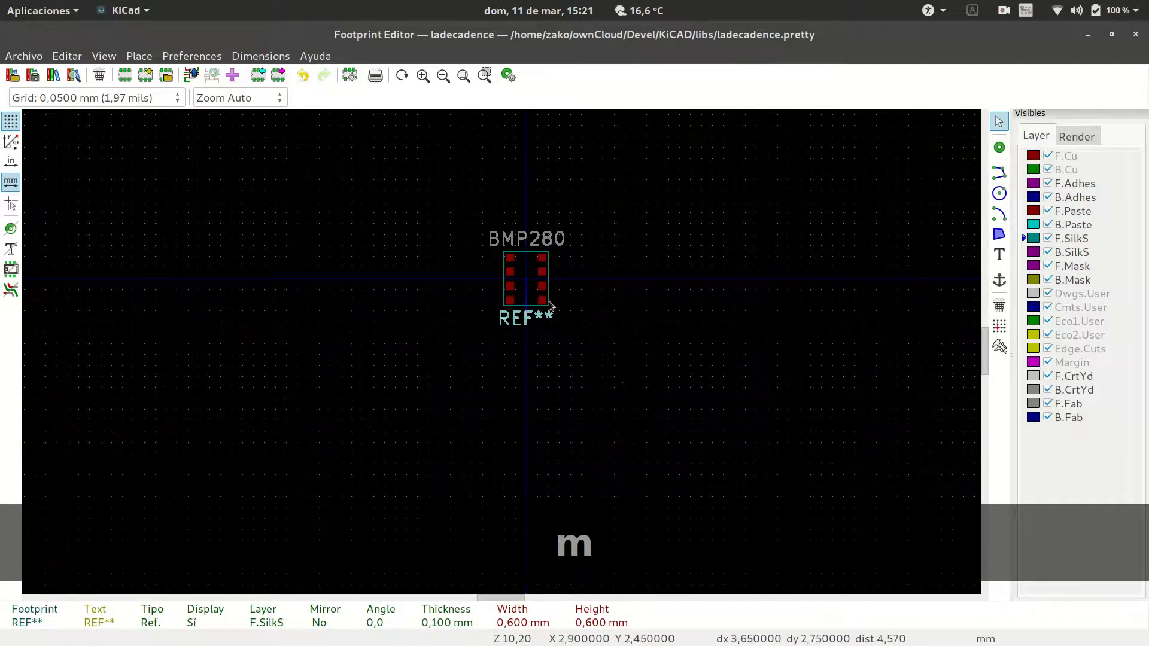
Step: Save the footprint under the name BMP280 in the ladecadence library and return to the Tutorial01 board
scroll(517, 262, up, 1)
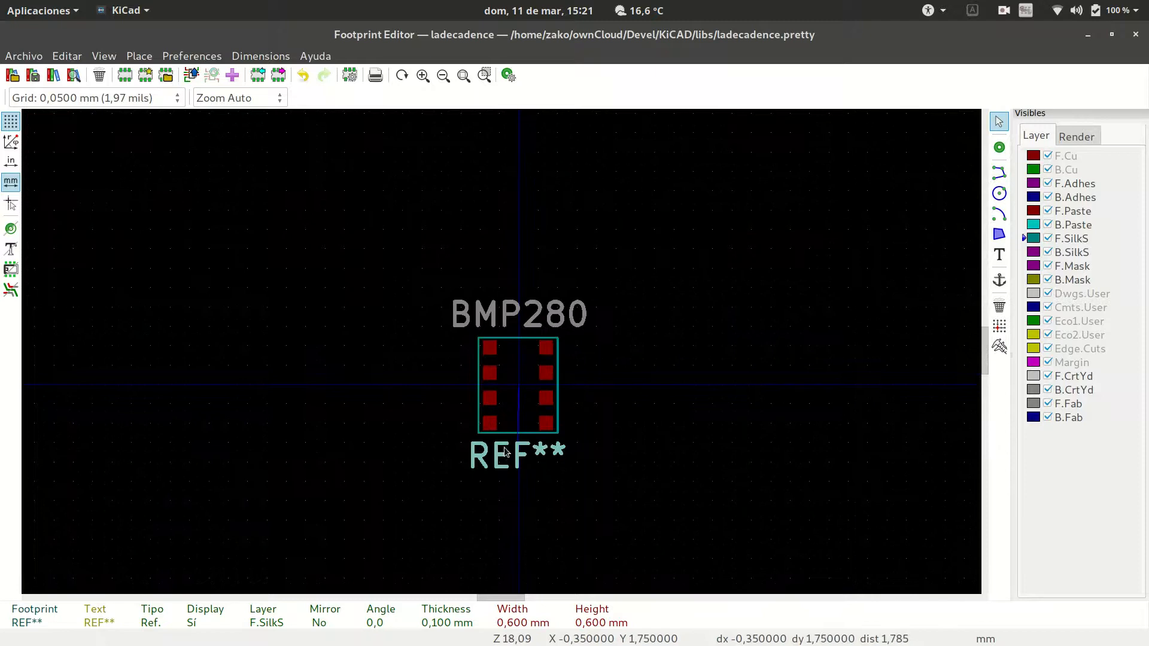
click(32, 78)
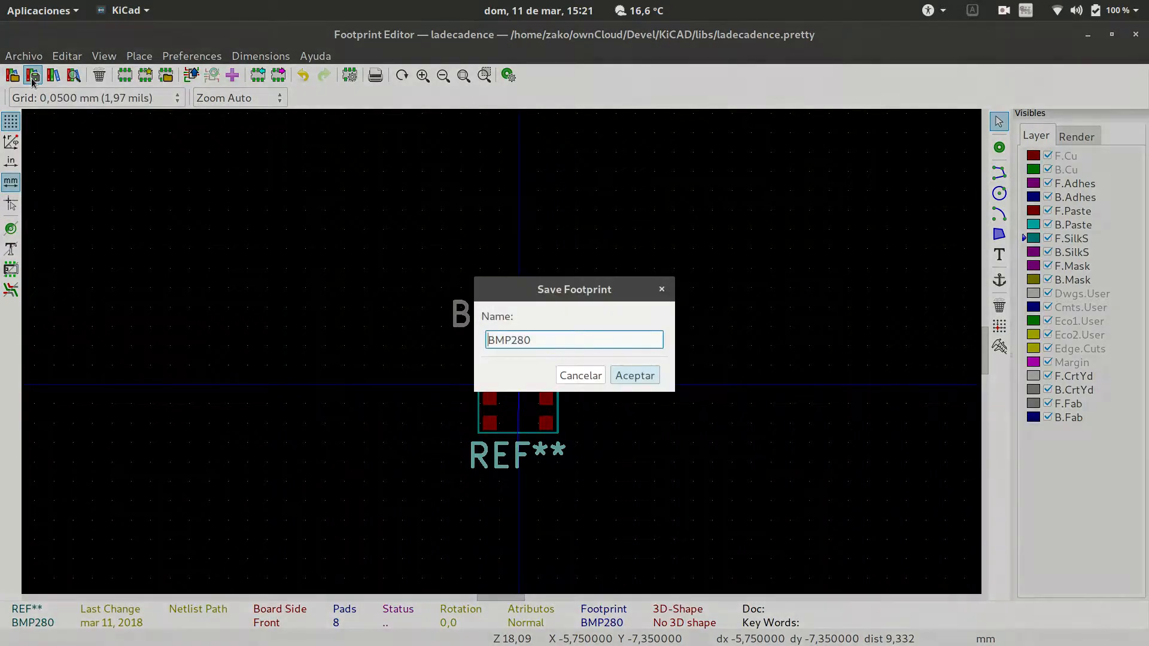
click(636, 375)
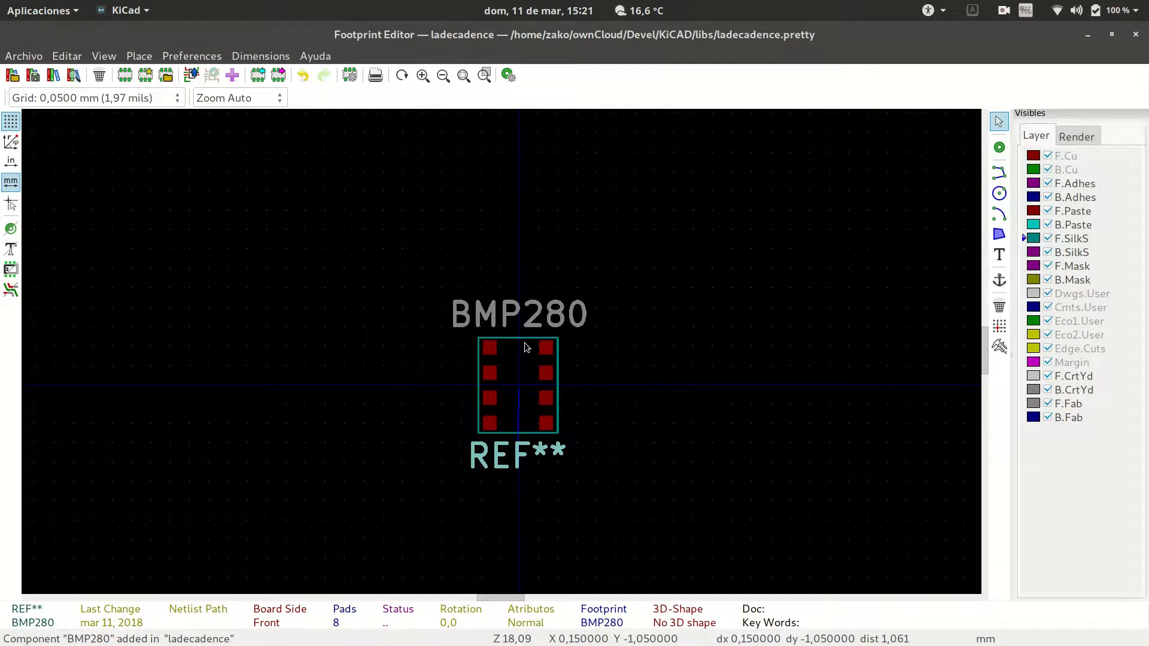
click(1135, 37)
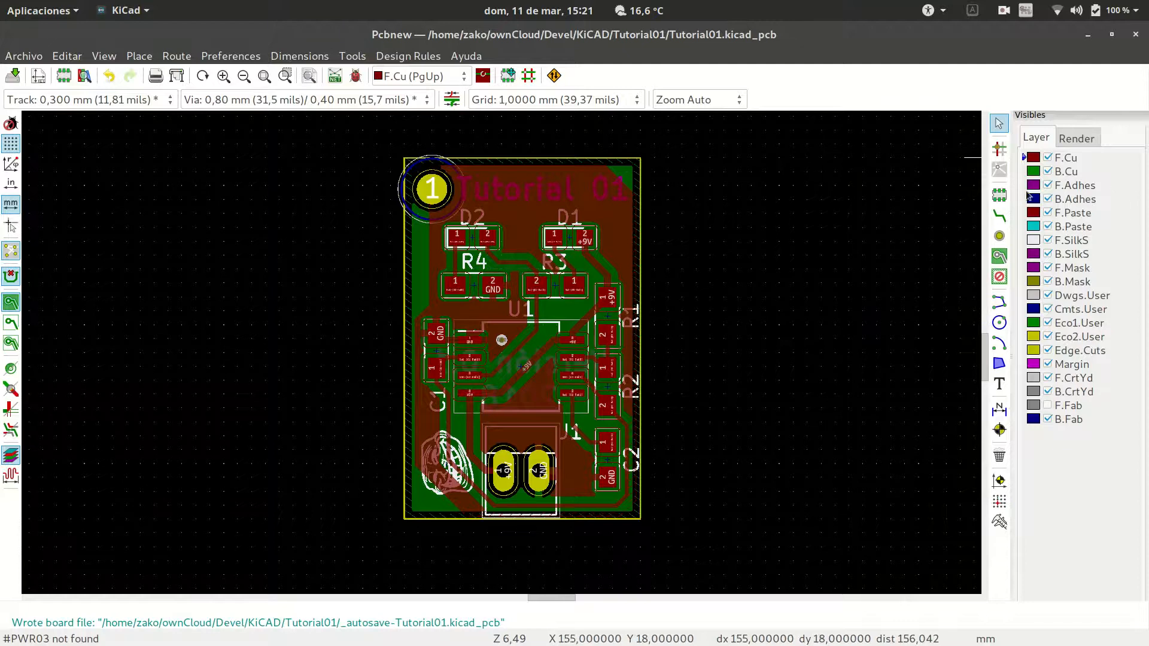
Step: Try to add a footprint to the board by searching the libraries for the keyword bmp
click(999, 195)
click(696, 268)
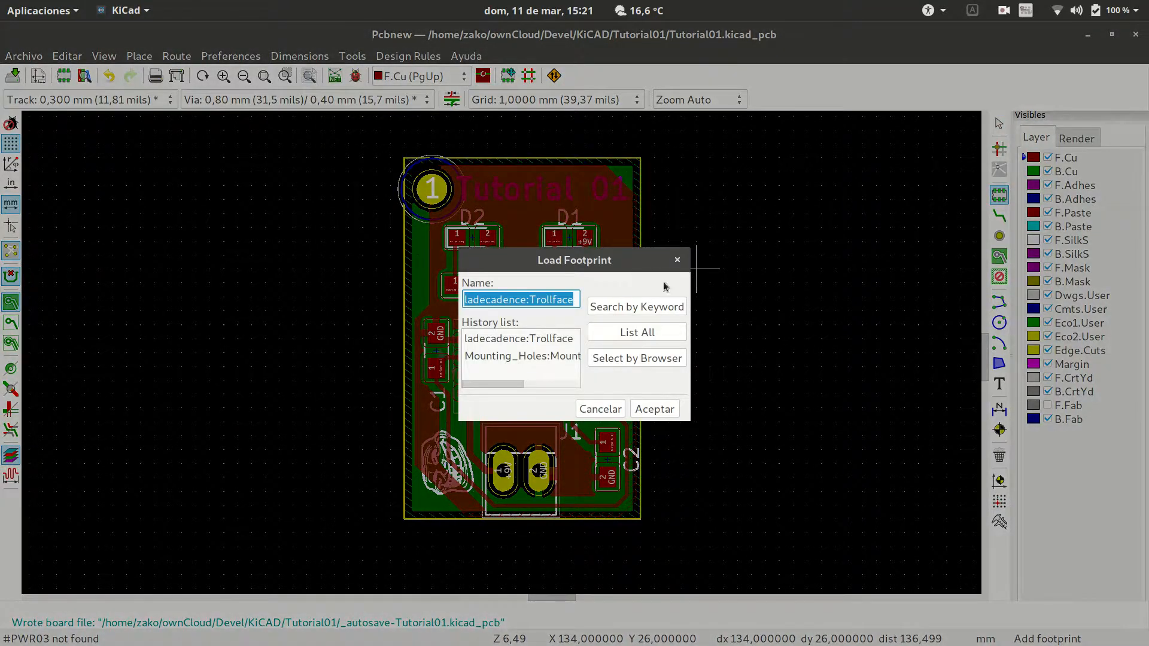
text(bmop)
key(BackSpace)
key(BackSpace)
text(p)
key(Return)
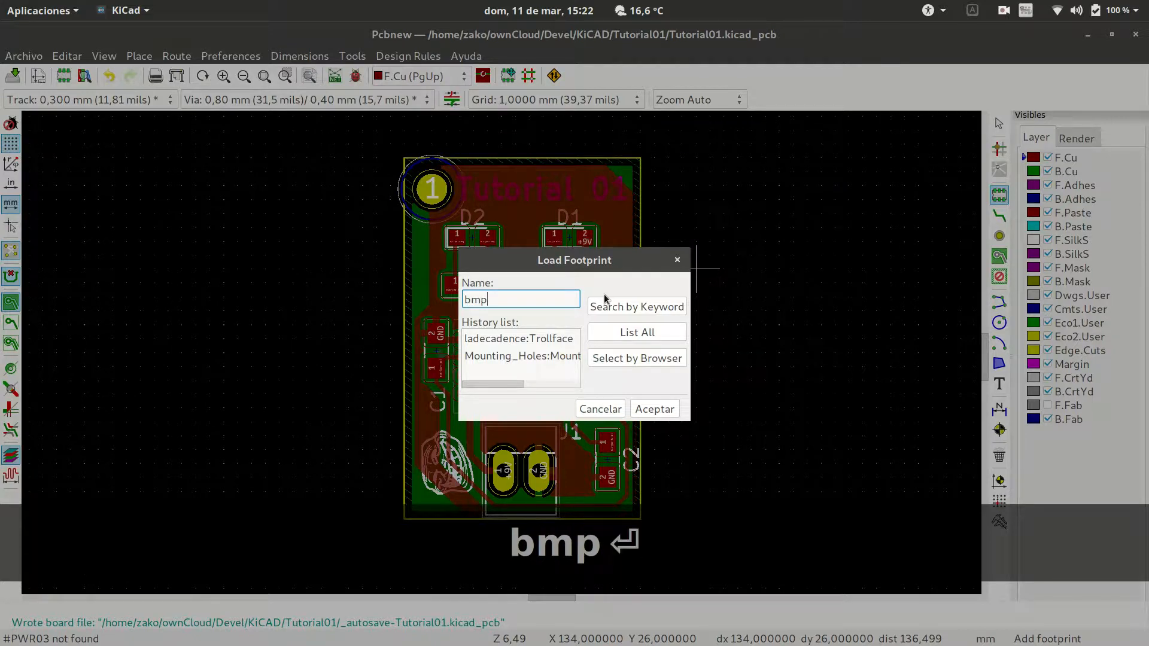
click(639, 307)
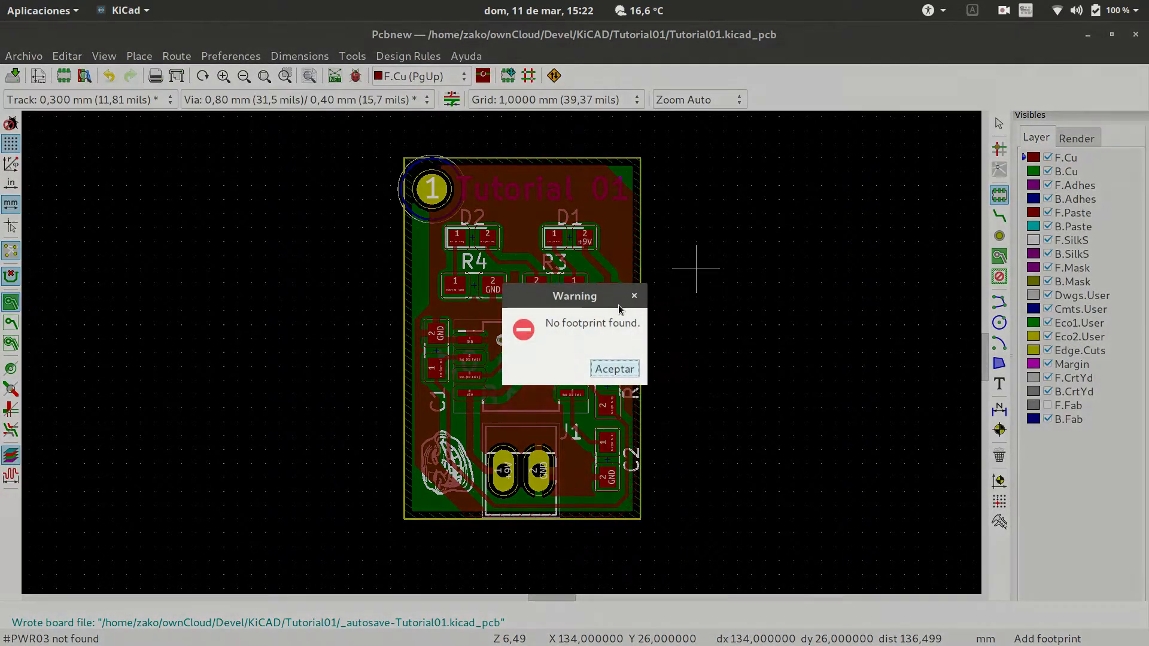
click(614, 367)
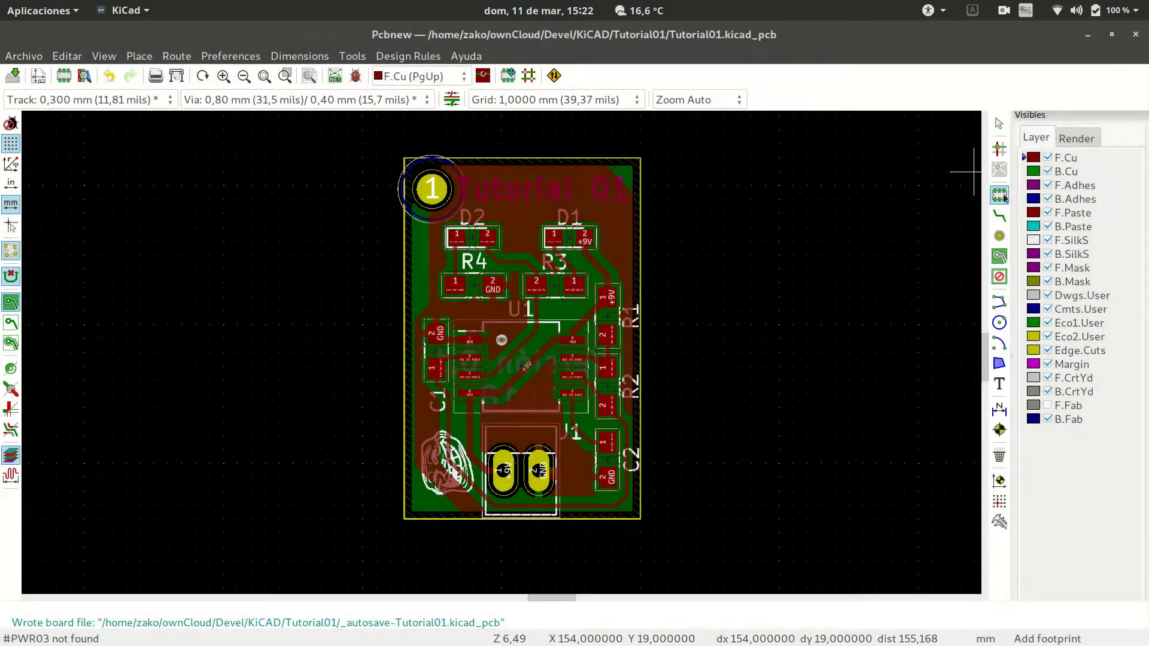
Step: Place the BMP280 footprint from the ladecadence library outside the board's upper-right corner, at about X 133, Y 20 mm
click(710, 280)
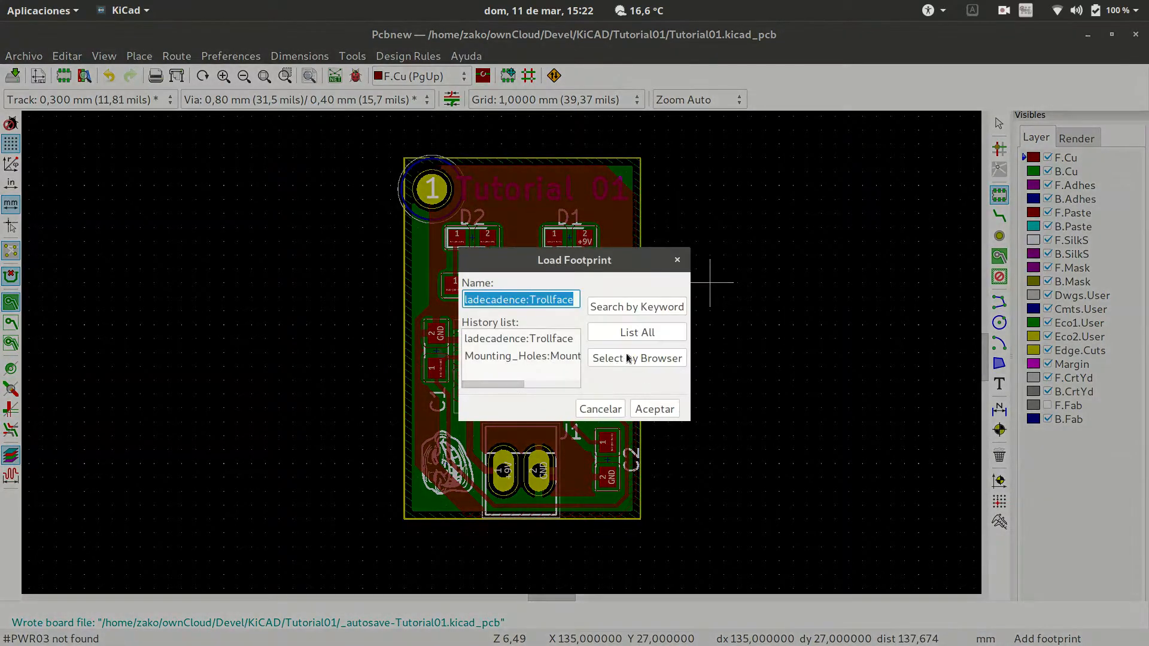
click(623, 362)
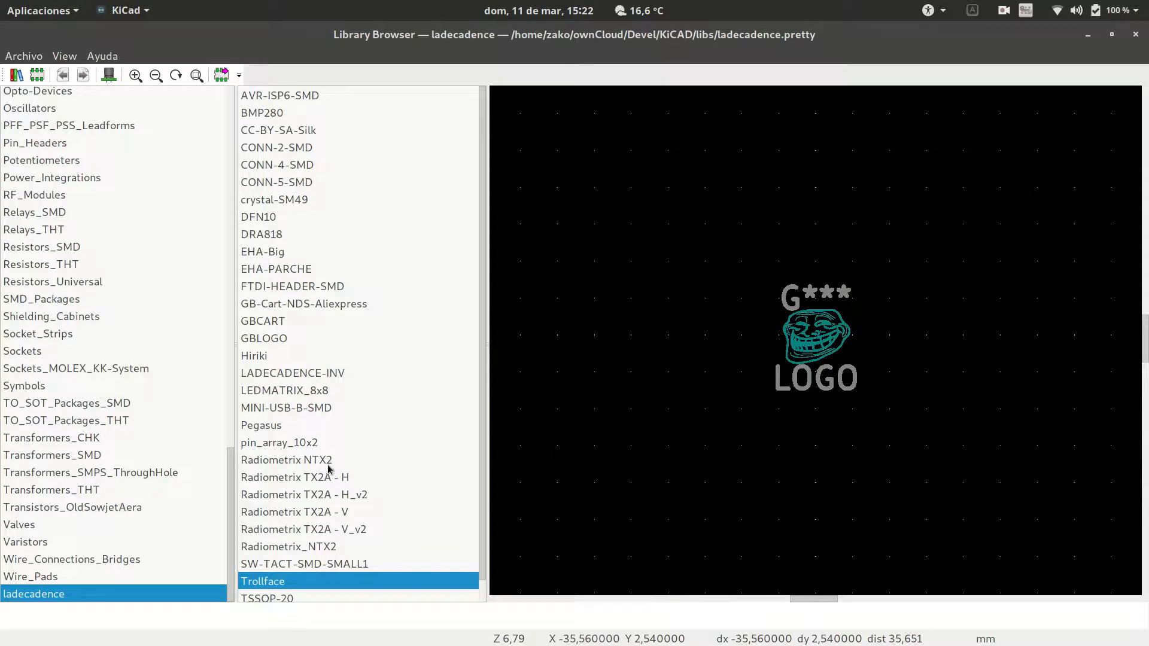
click(260, 115)
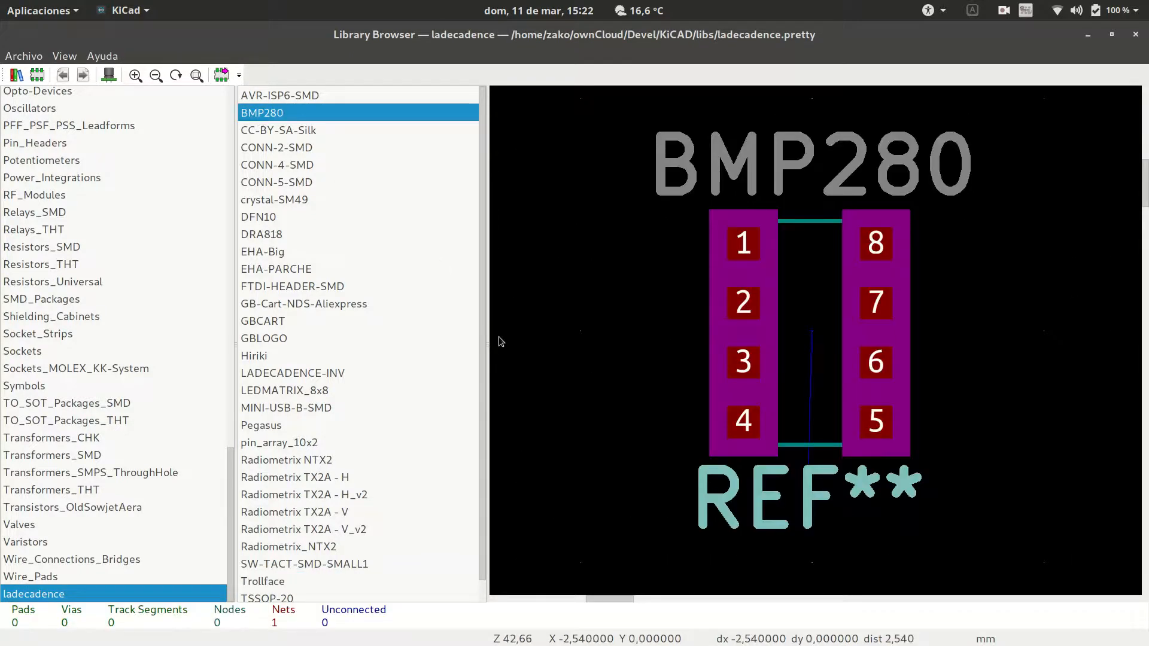
double_click(288, 112)
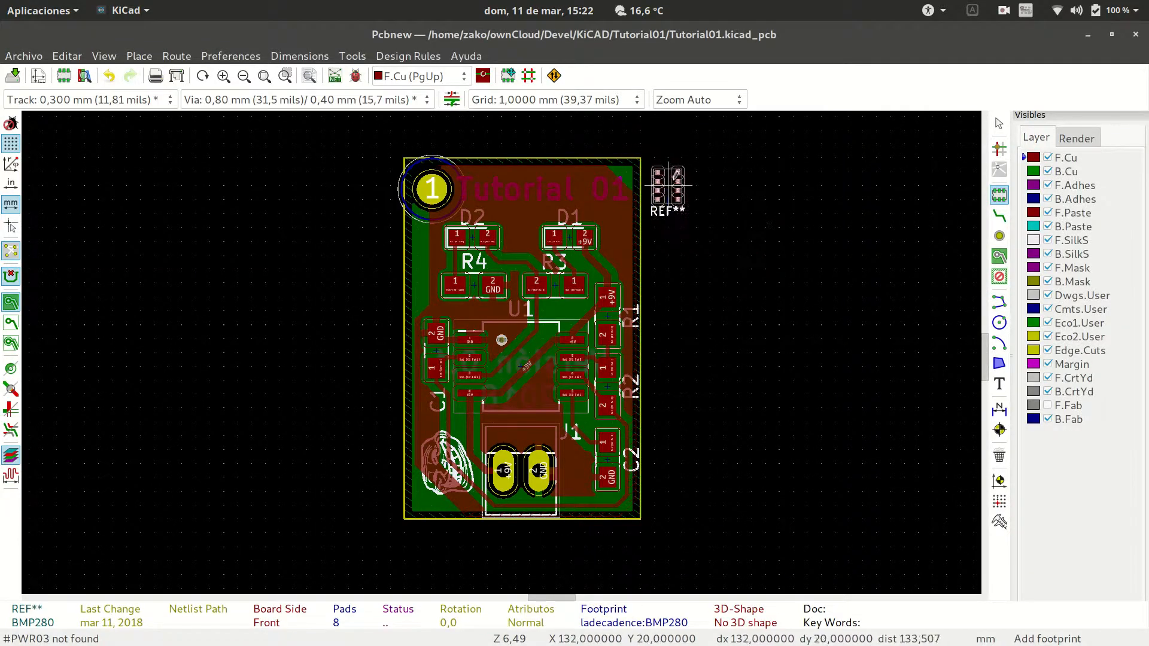
click(683, 174)
Step: Try routing a 0,300 mm F.Cu track out of pad 8 of the placed BMP280 footprint
scroll(683, 175, up, 5)
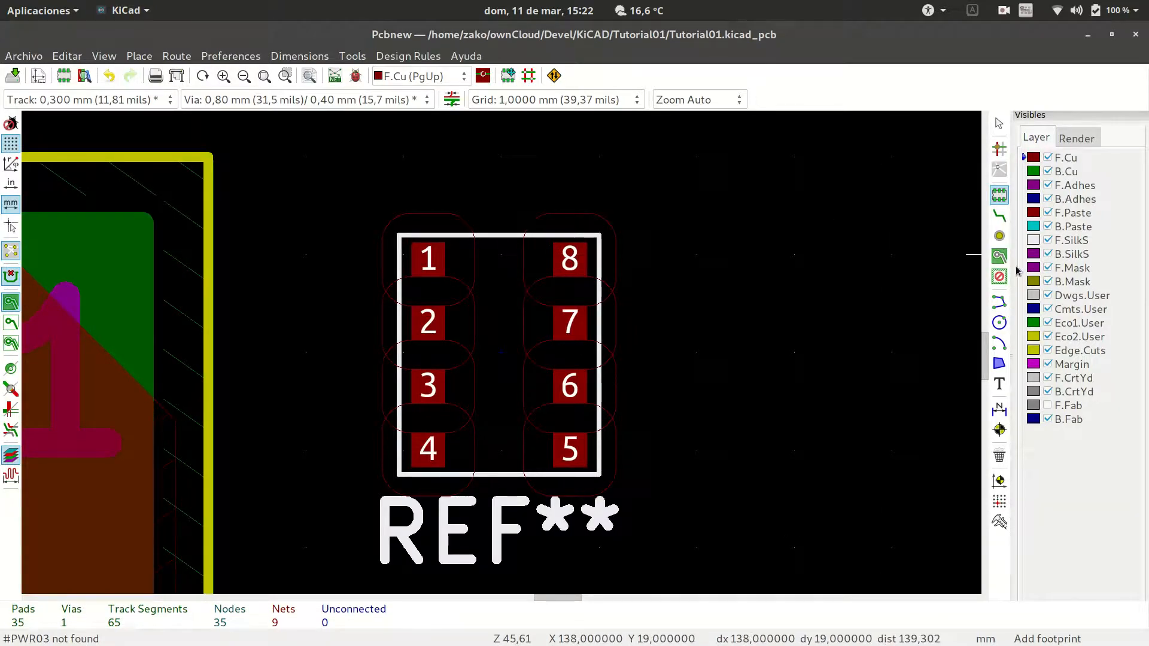
click(1001, 215)
click(570, 258)
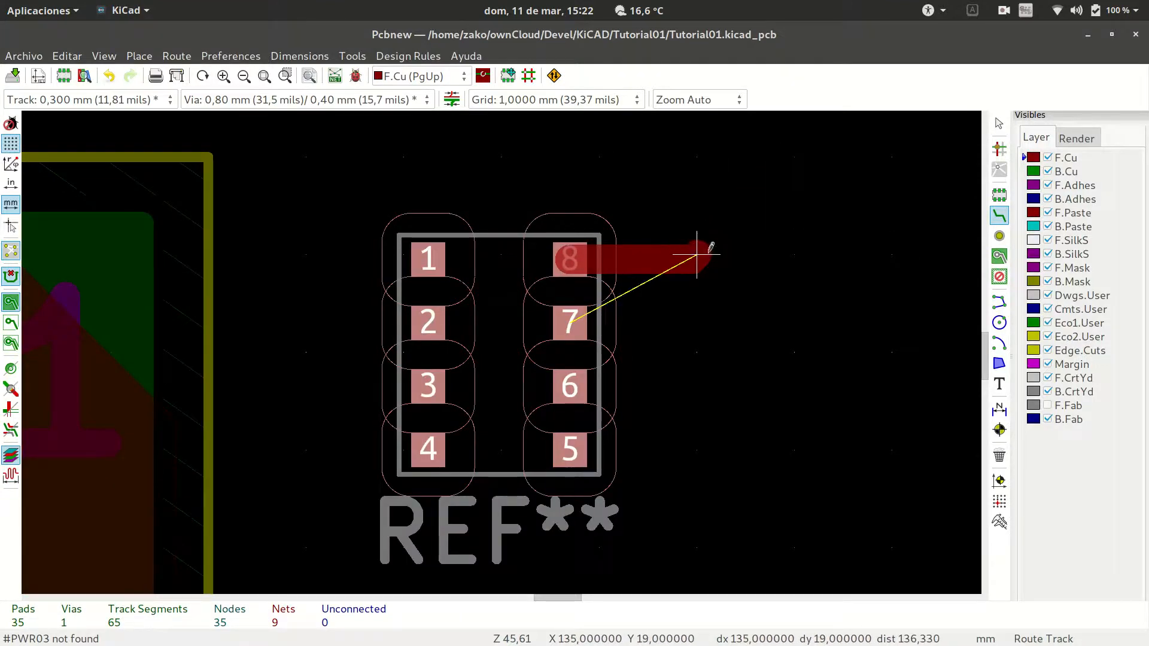
key(Escape)
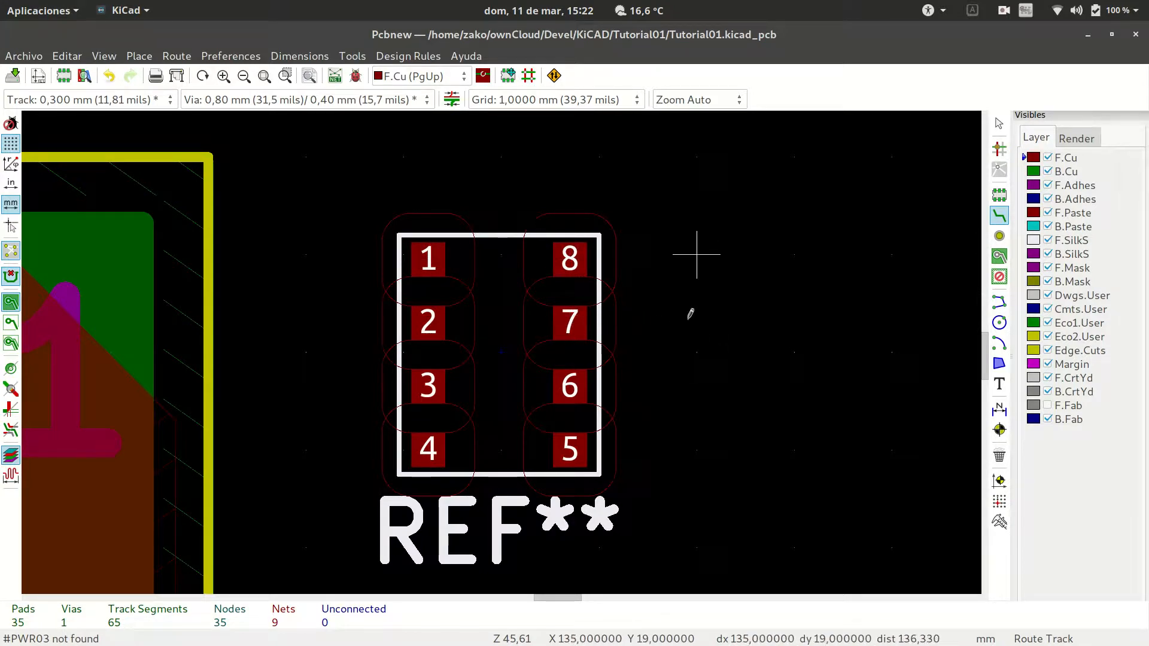
scroll(786, 358, down, 4)
scroll(513, 342, up, 3)
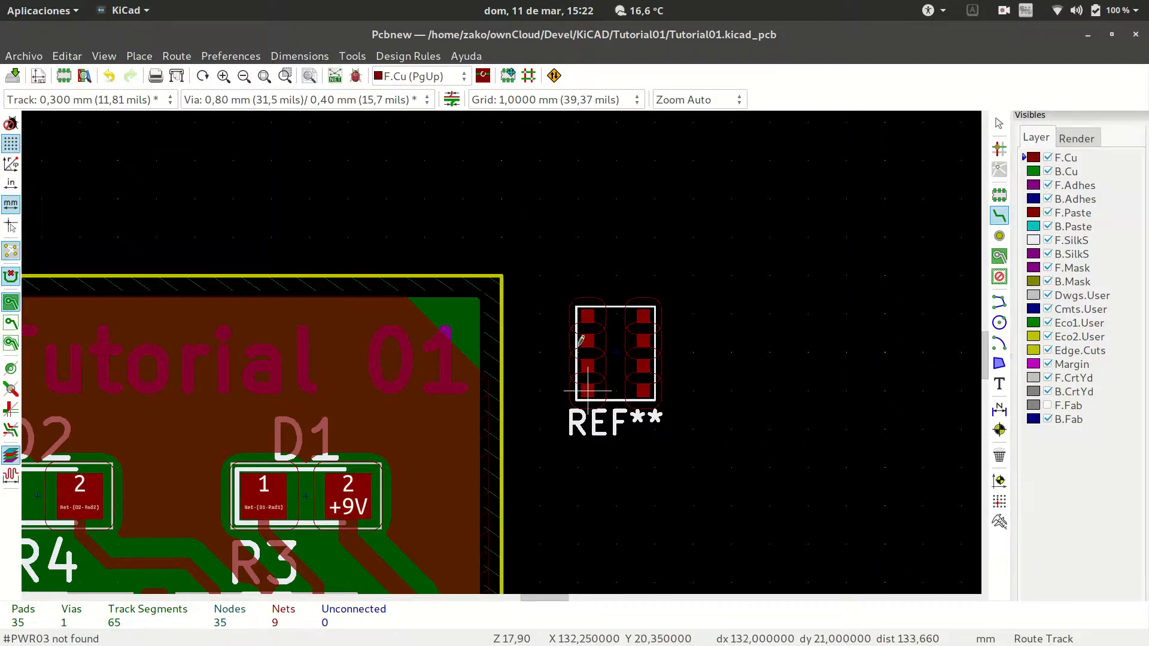
Step: Reopen the BMP280 footprint in the Footprint Editor and set its value text's layer to F.SilkS
mouse_move(1, 2)
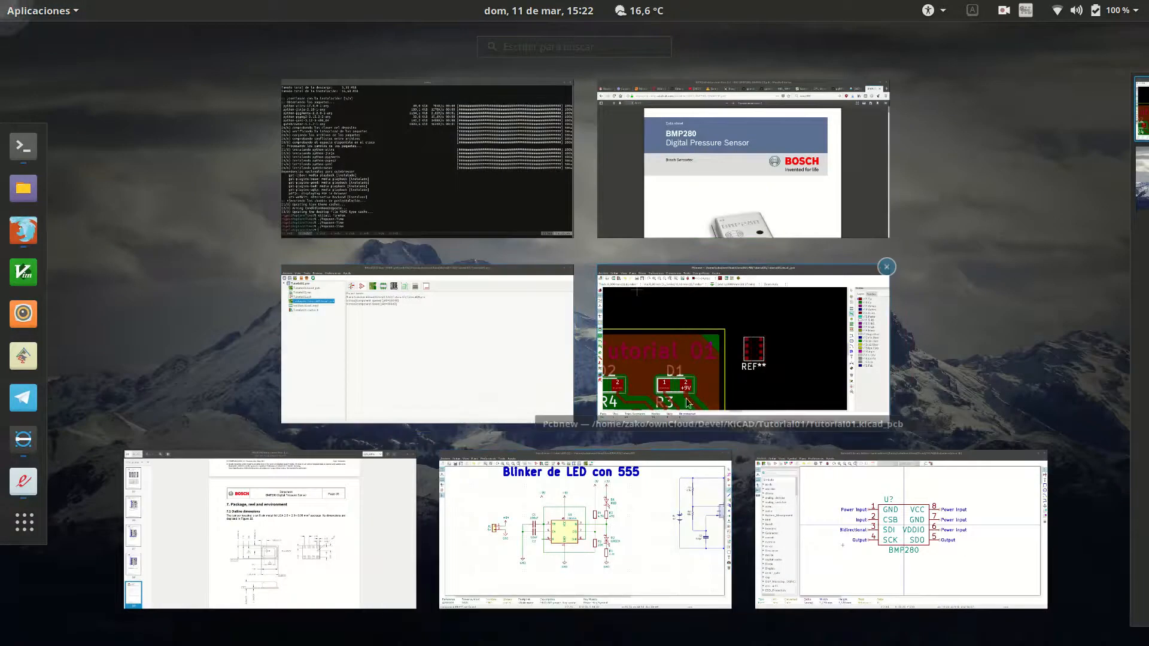
click(713, 373)
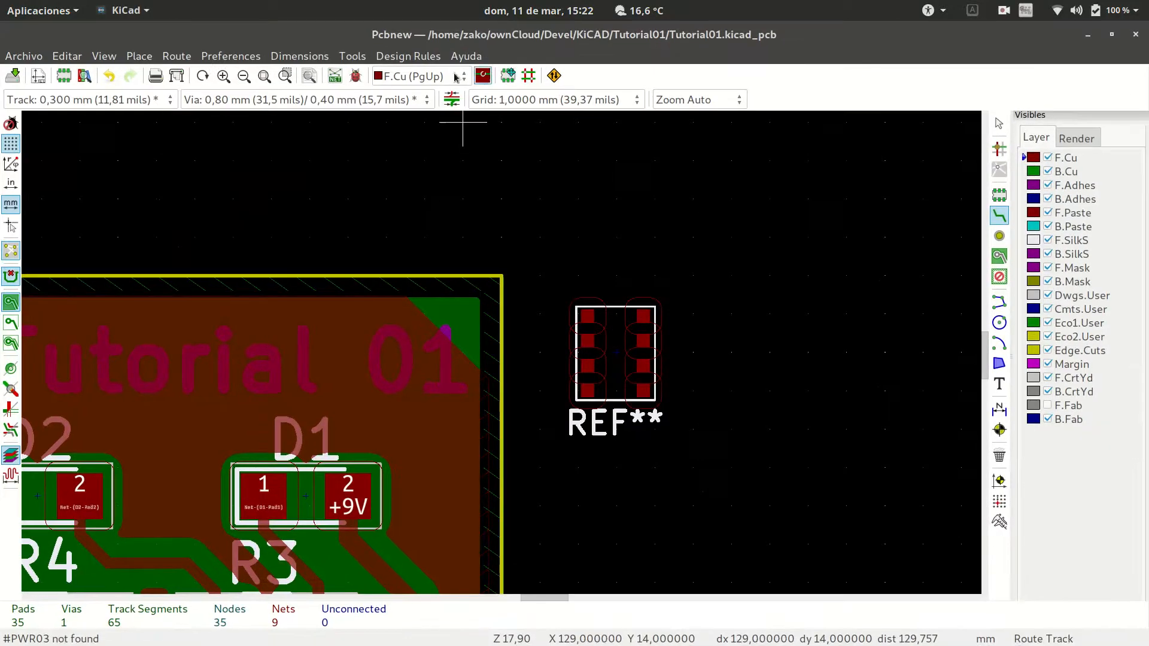
click(65, 78)
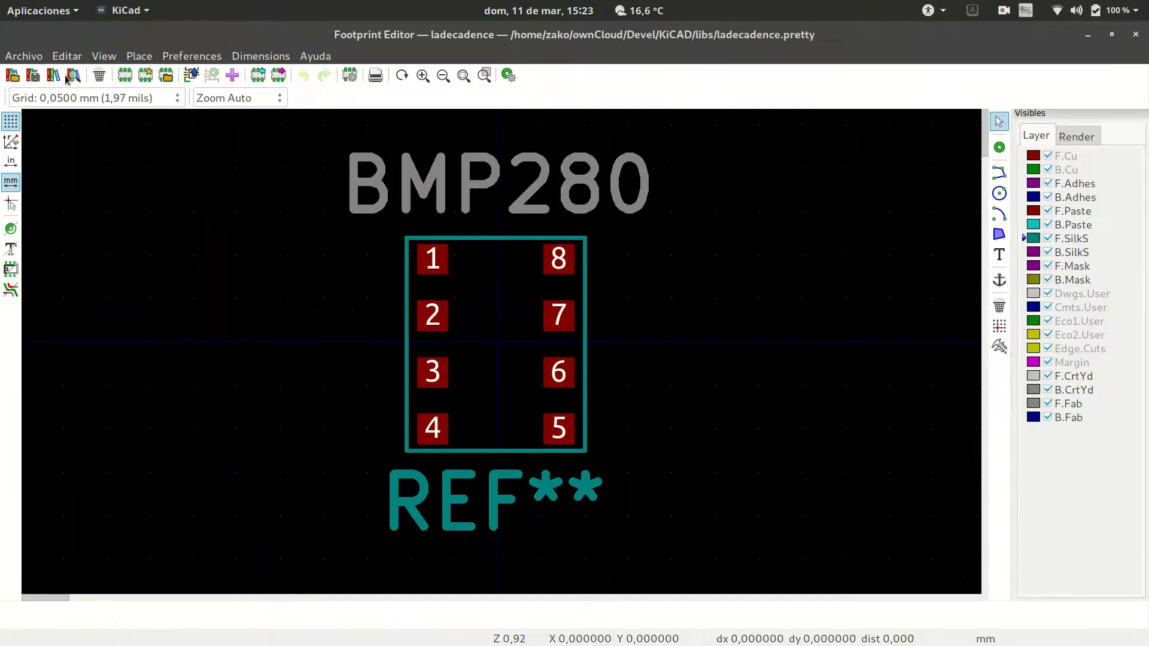
click(444, 201)
key(e)
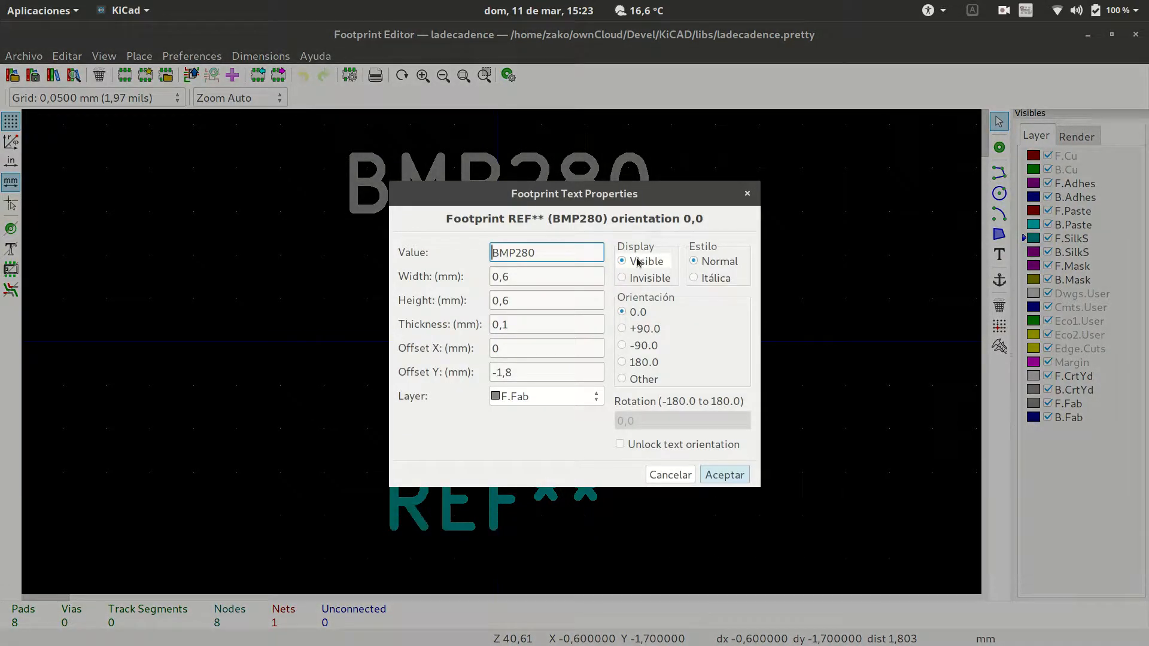
click(529, 400)
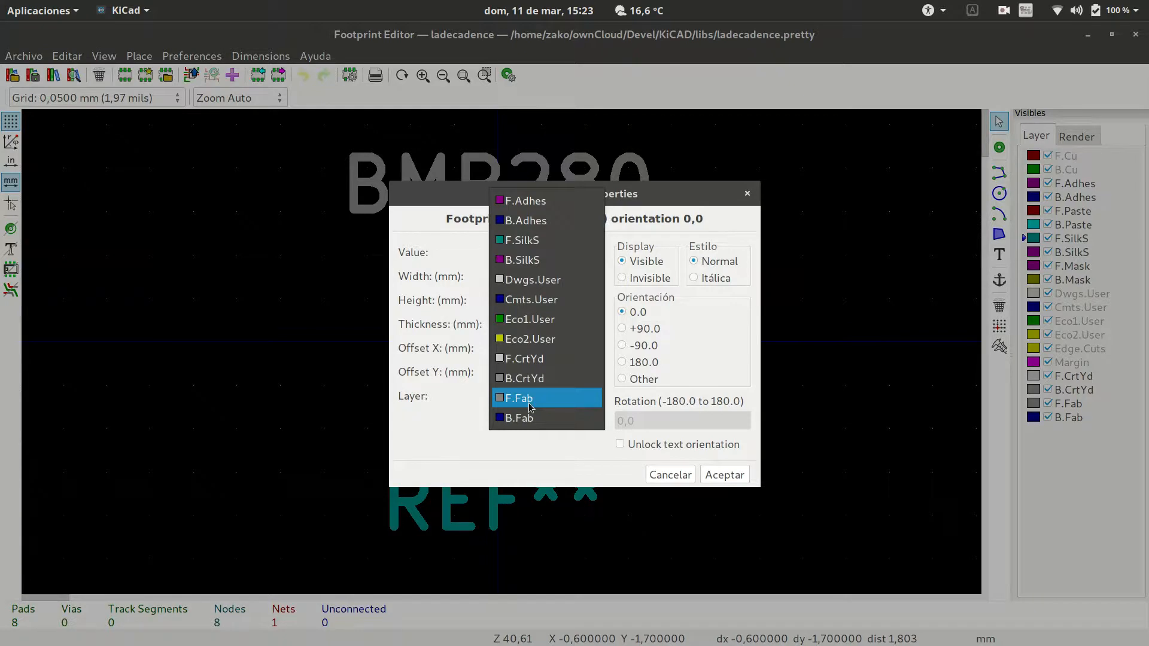
click(537, 242)
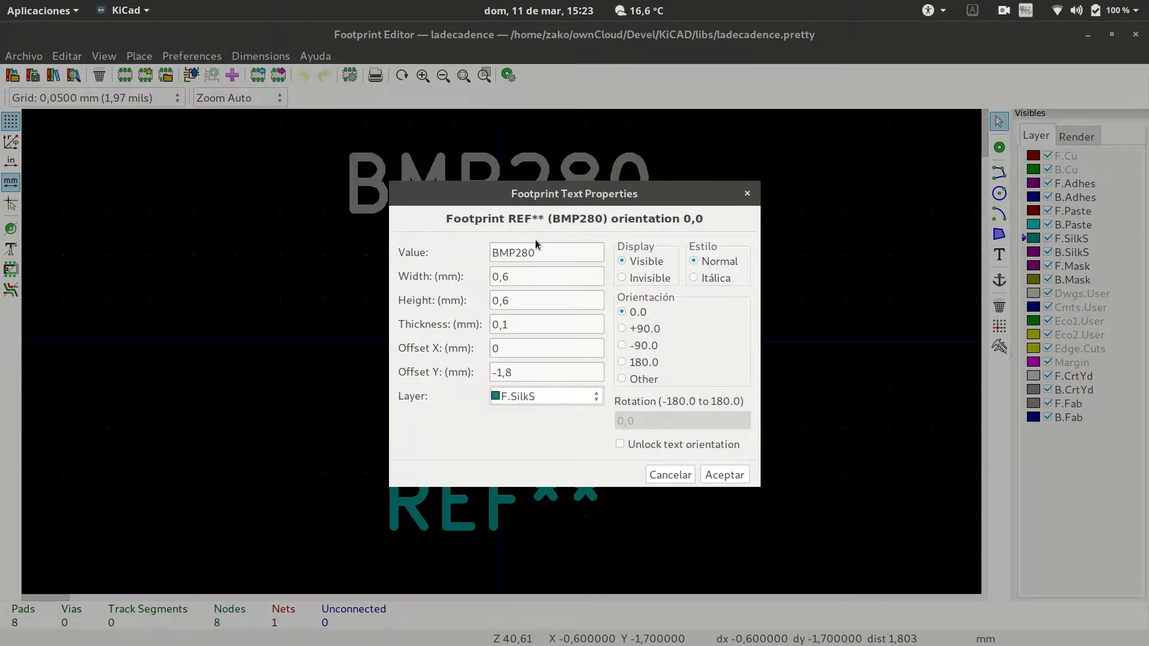
click(724, 475)
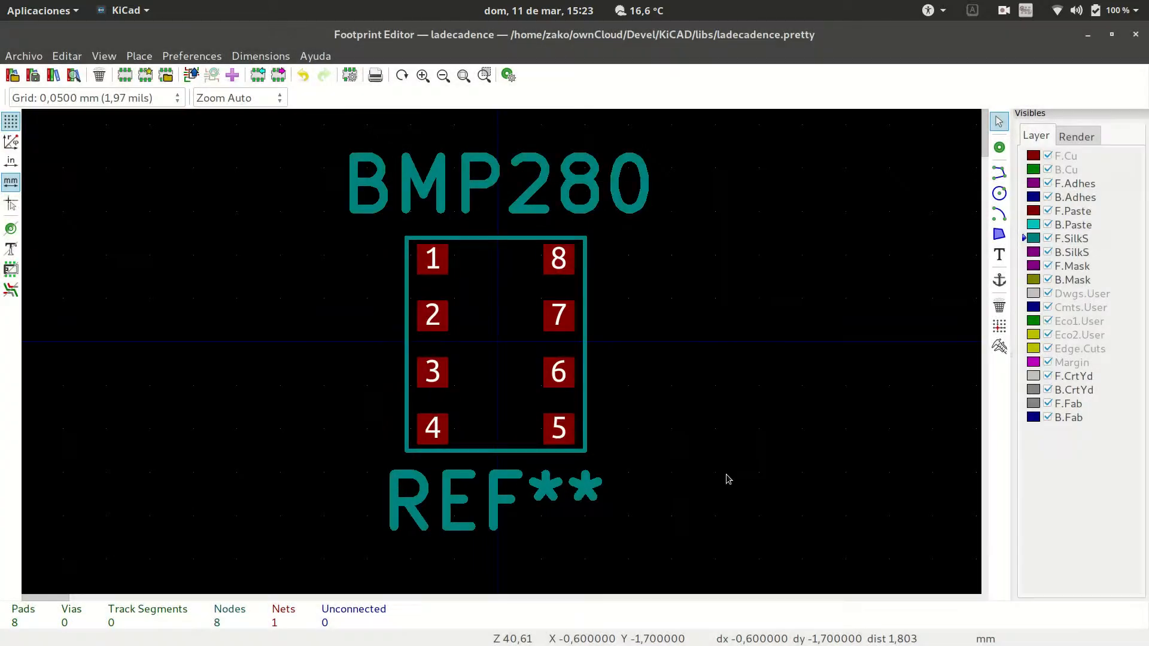
Step: Save the edited footprint as BMP280 over the library version and return to the board
click(33, 76)
click(635, 375)
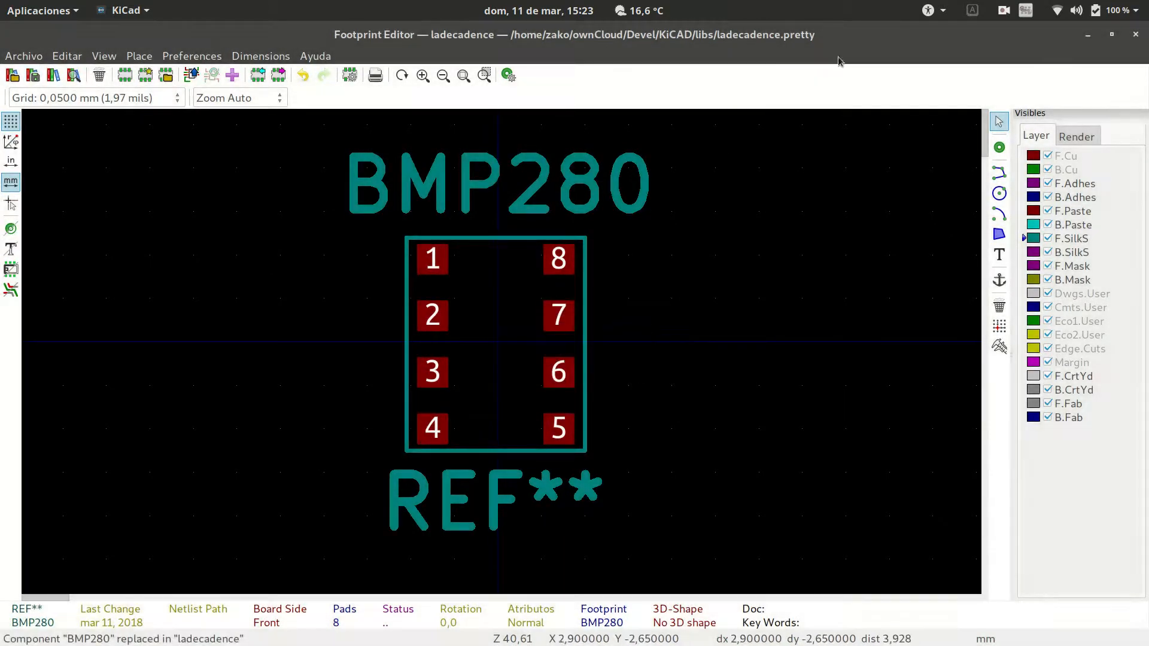
click(1136, 35)
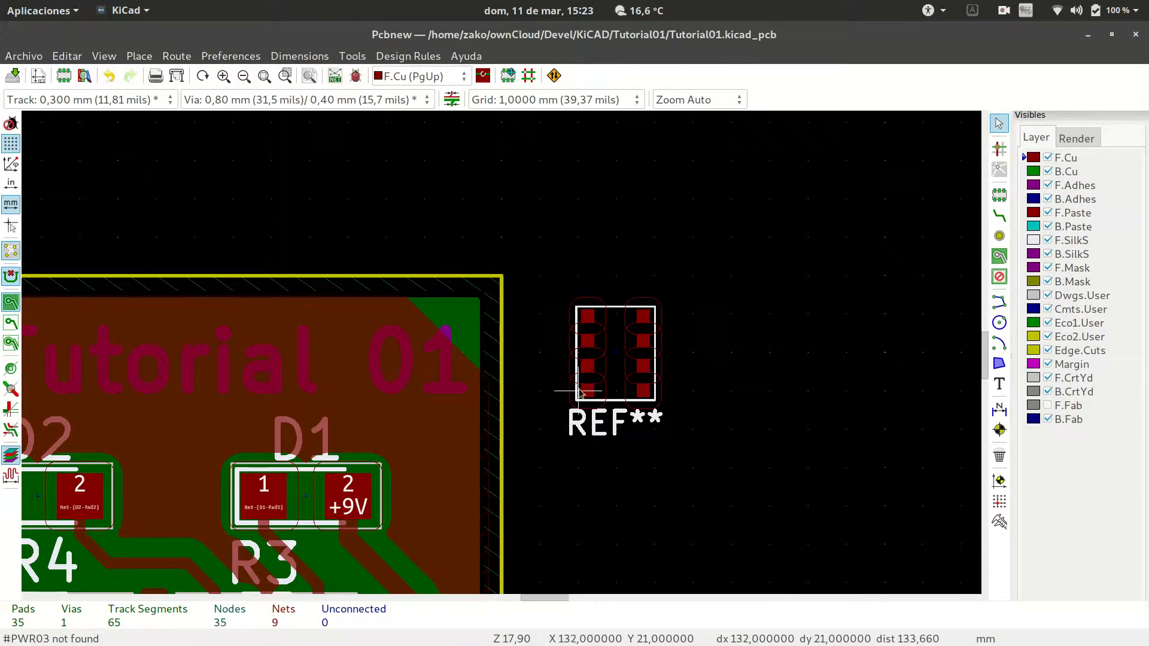
key(e)
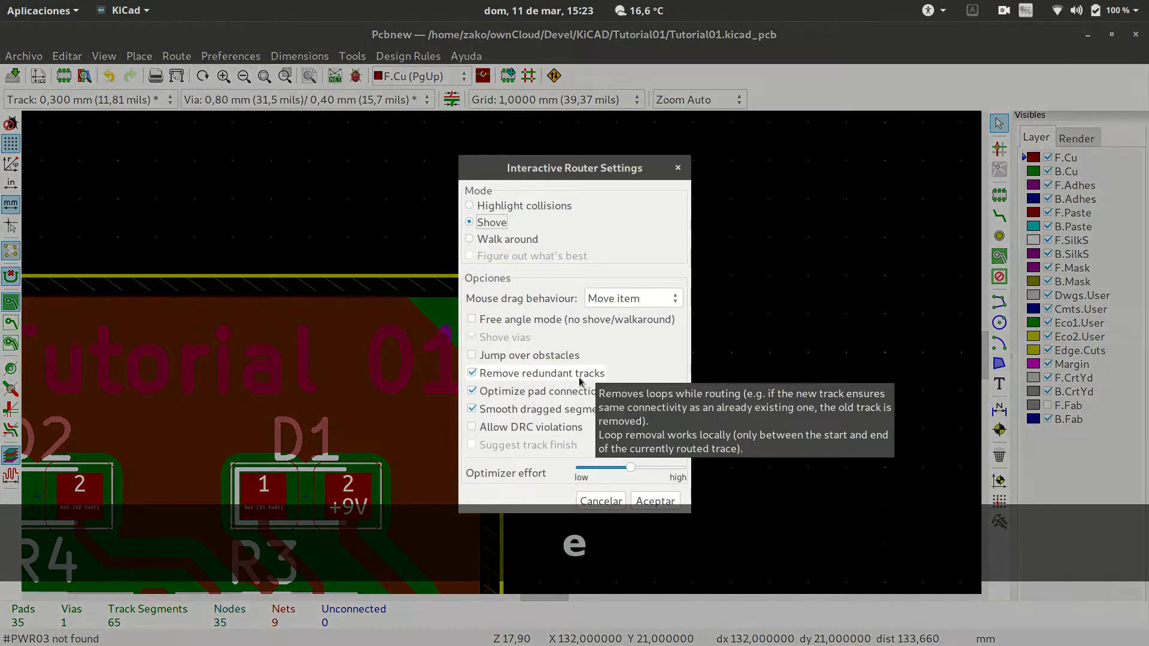
click(601, 501)
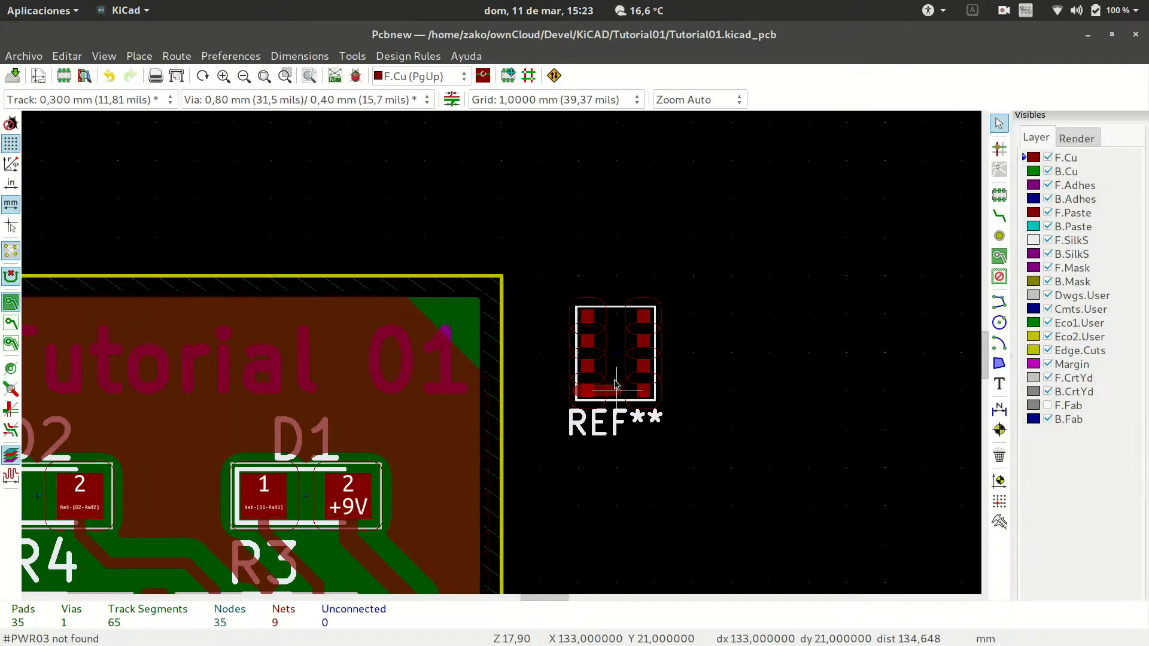
key(Escape)
key(Escape)
key(Escape)
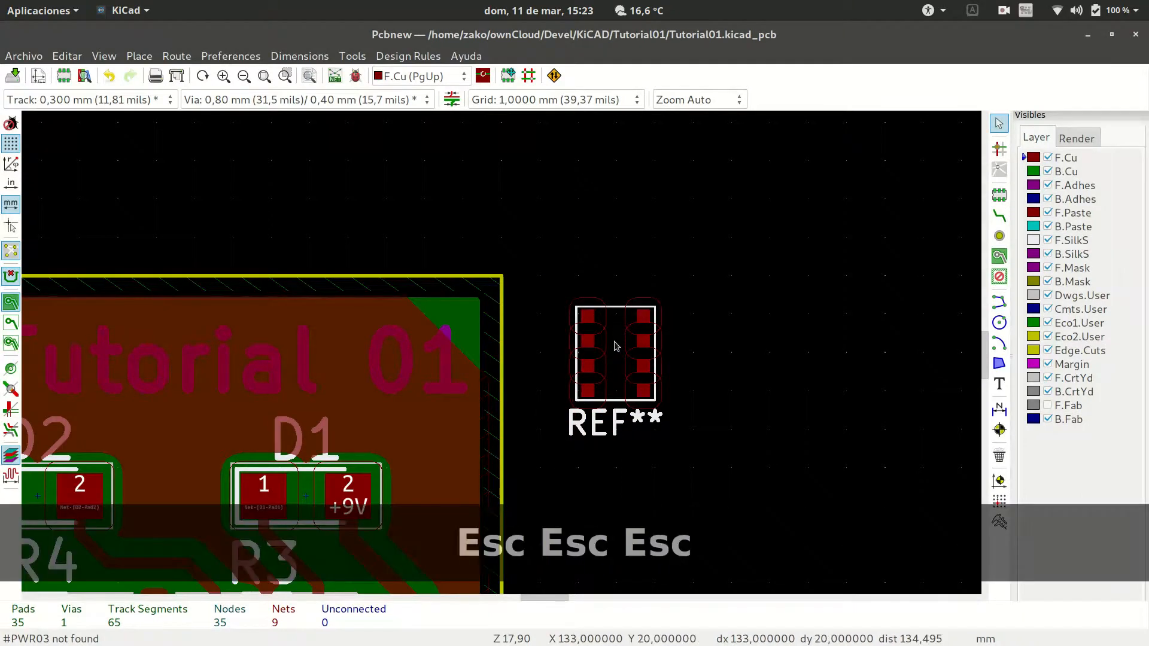
Step: Update only the placed BMP280 footprint (REF**) on the board from the ladecadence library
key(e)
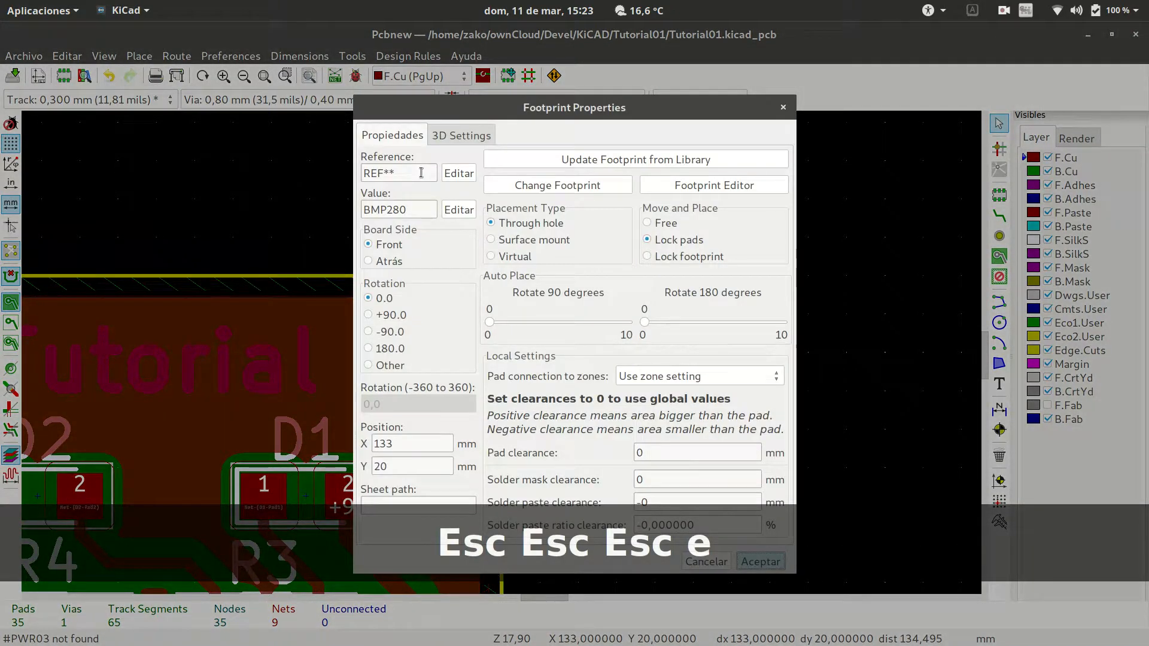
click(621, 165)
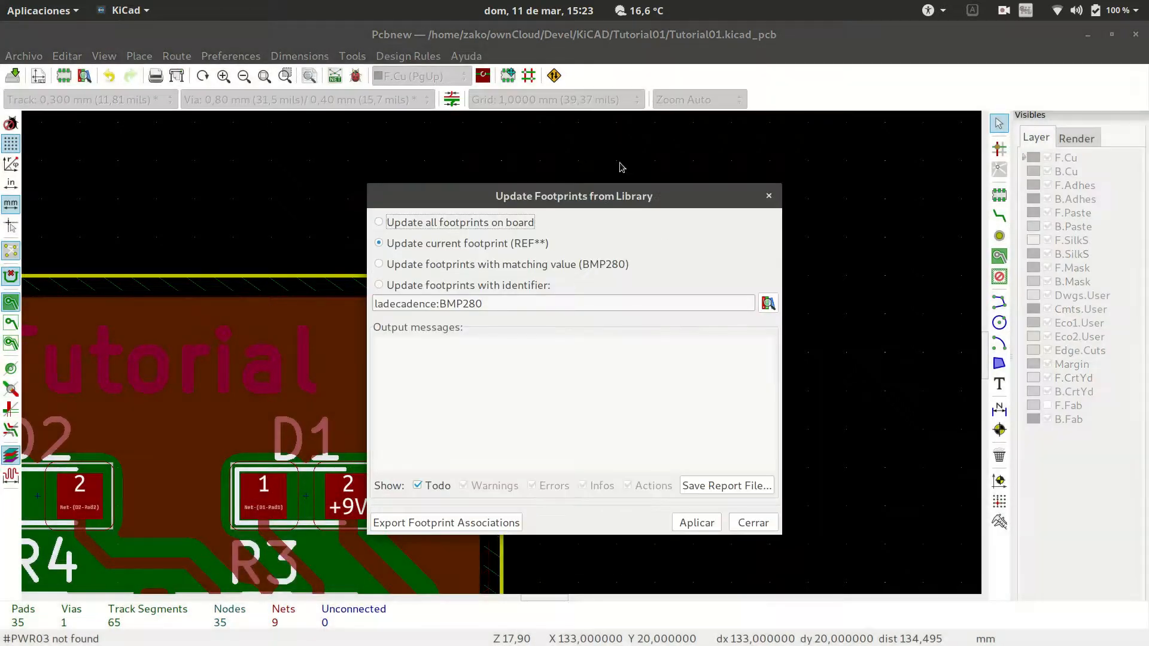
click(696, 524)
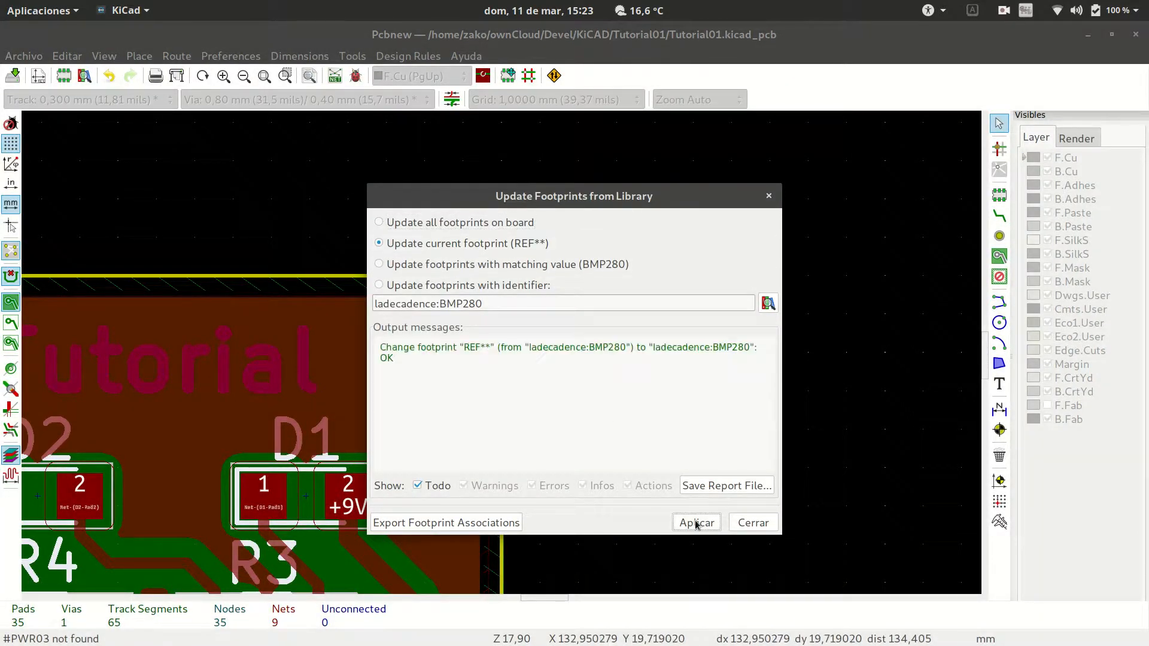
click(754, 523)
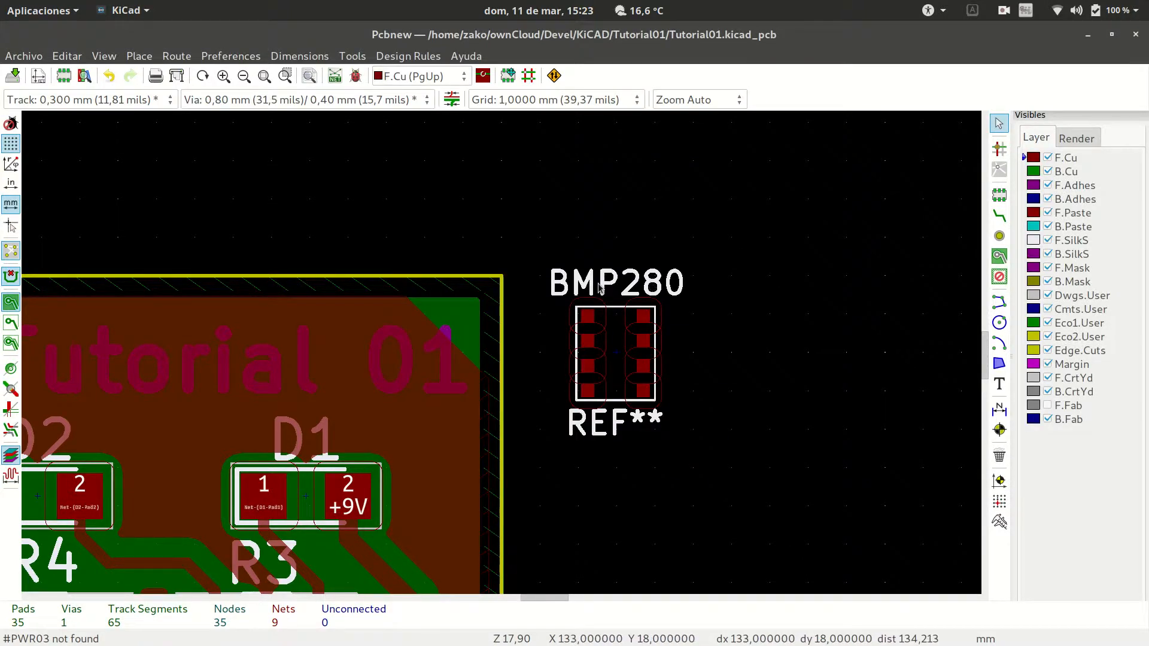
Step: Delete the test BMP280 footprint placed beside the board
scroll(682, 280, down, 3)
scroll(501, 359, up, 2)
scroll(500, 359, down, 2)
scroll(501, 359, up, 2)
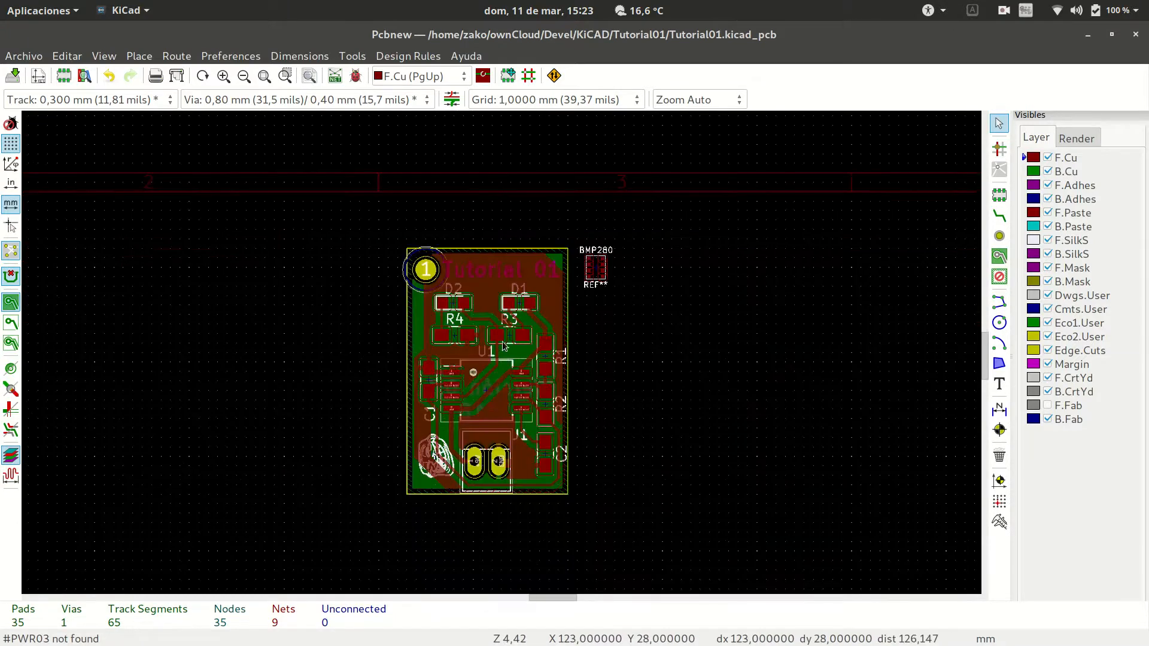
scroll(506, 321, up, 1)
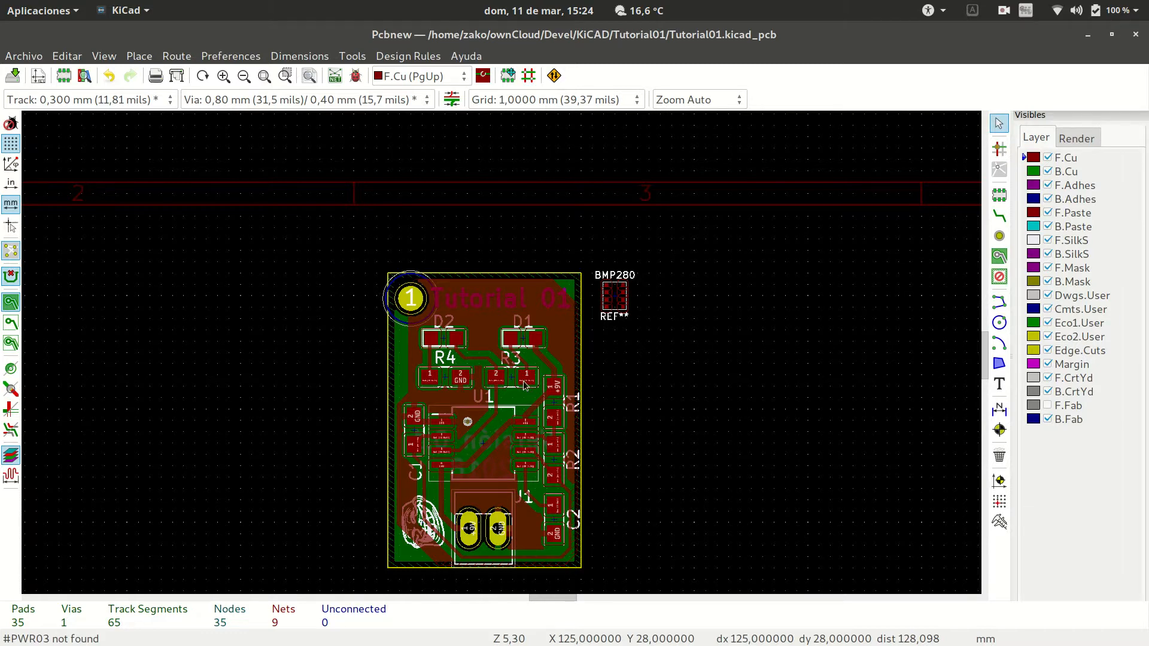
click(616, 302)
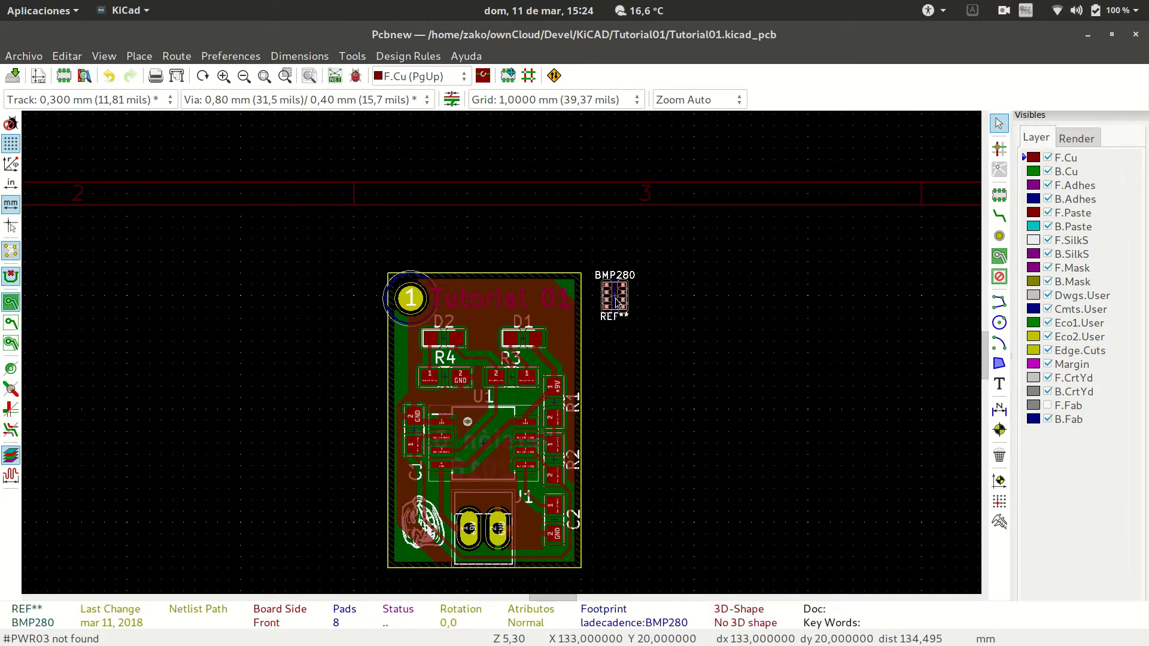
key(Delete)
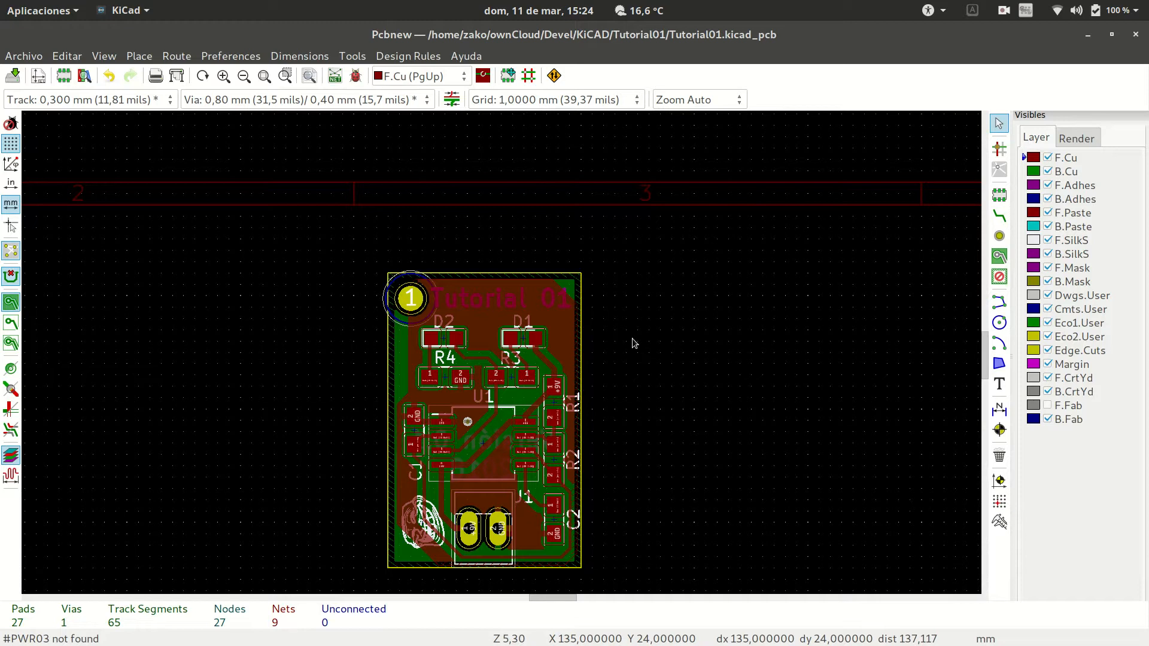
scroll(497, 355, down, 3)
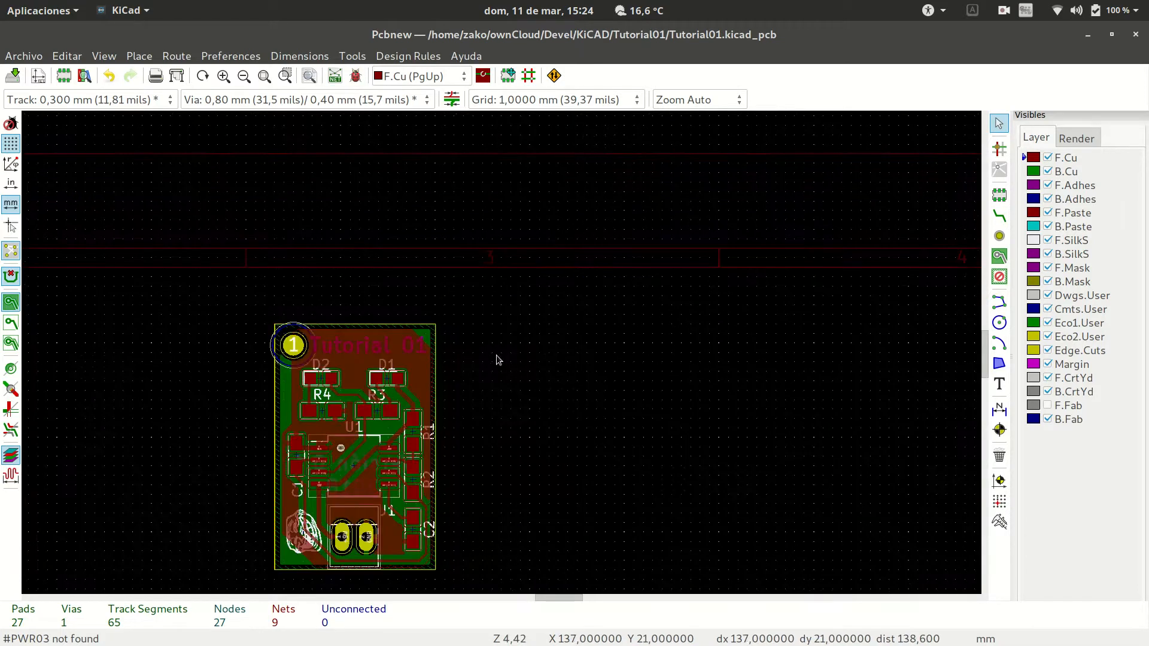
scroll(501, 352, up, 4)
scroll(502, 356, down, 1)
scroll(506, 377, up, 1)
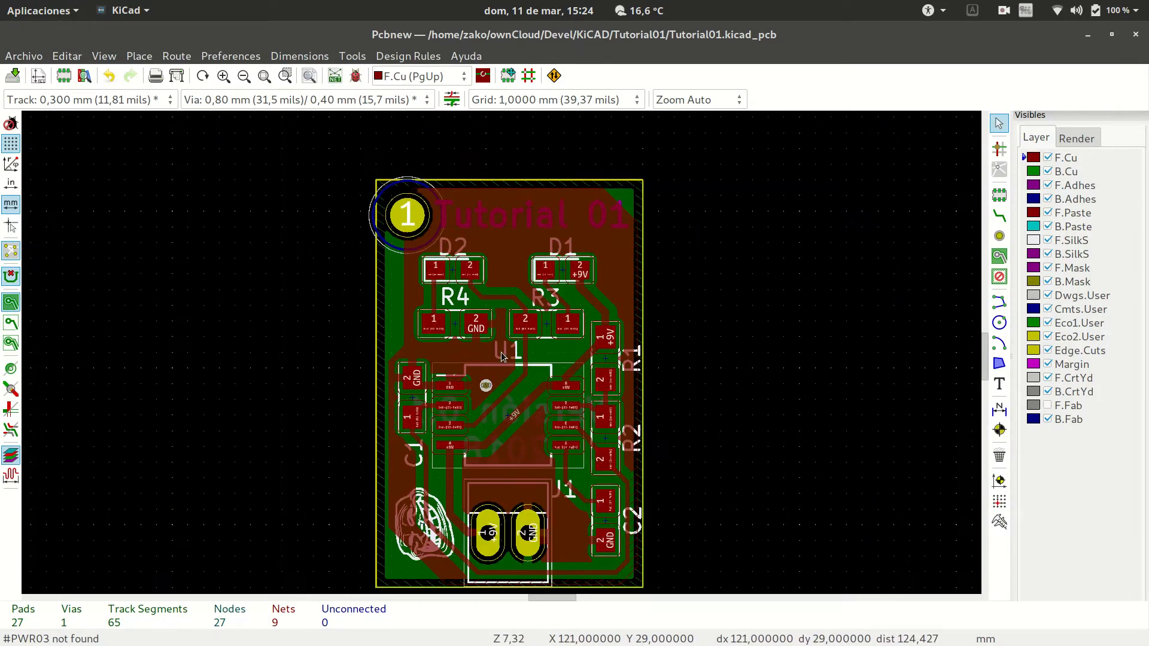
scroll(510, 399, down, 1)
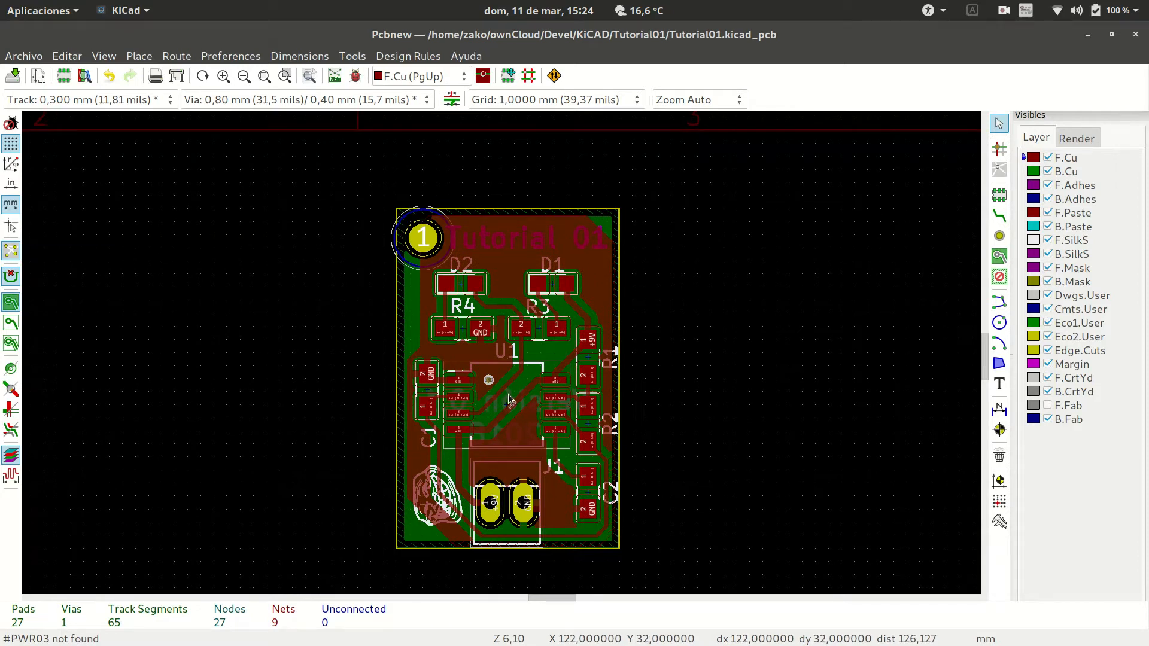